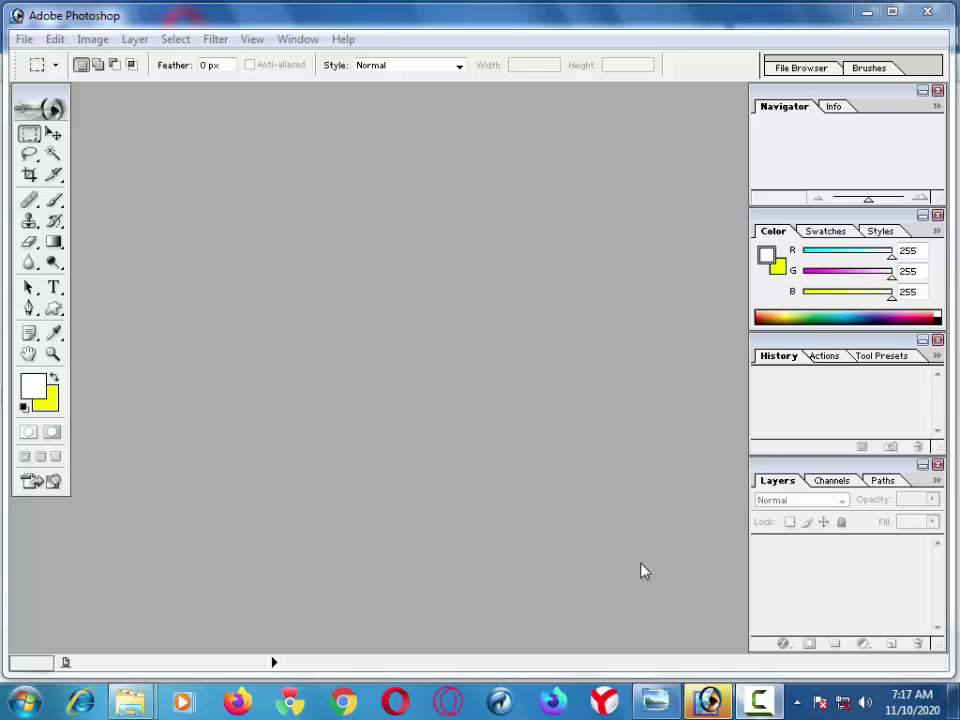
Copy all 71 items in L:\softwer\Filters to the clipboard.
click(705, 688)
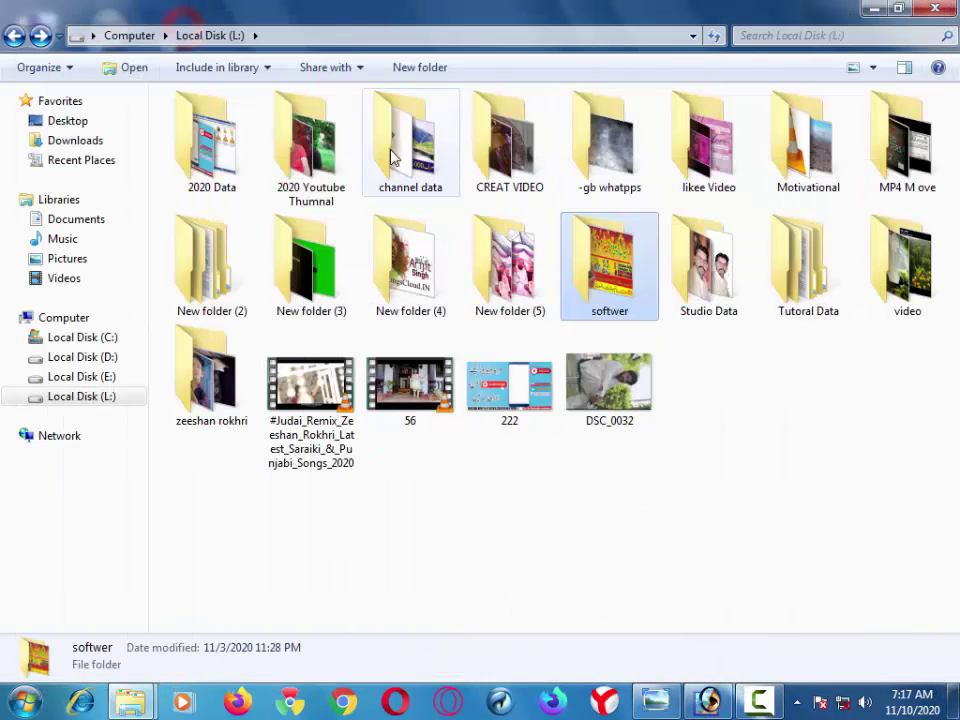
double_click(600, 316)
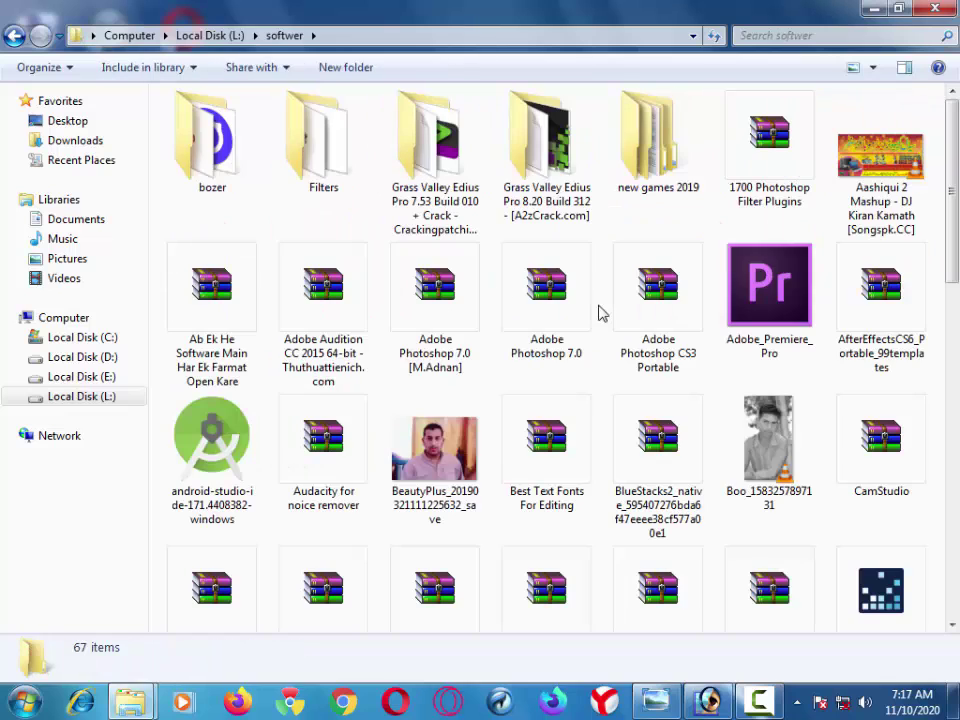
double_click(298, 158)
key(ctrl+a)
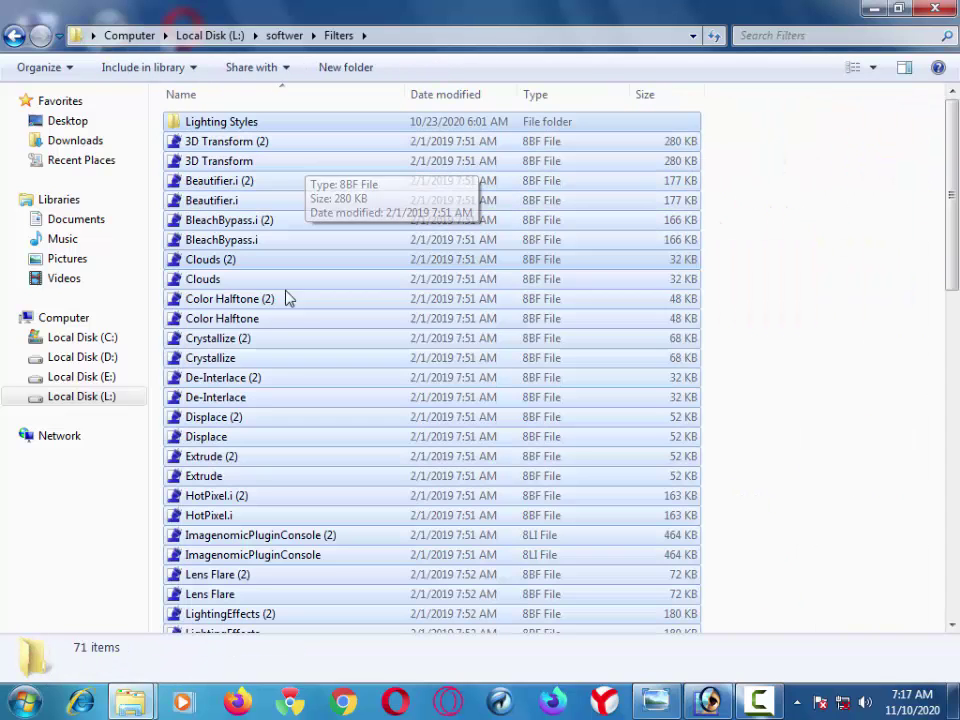
right_click(193, 279)
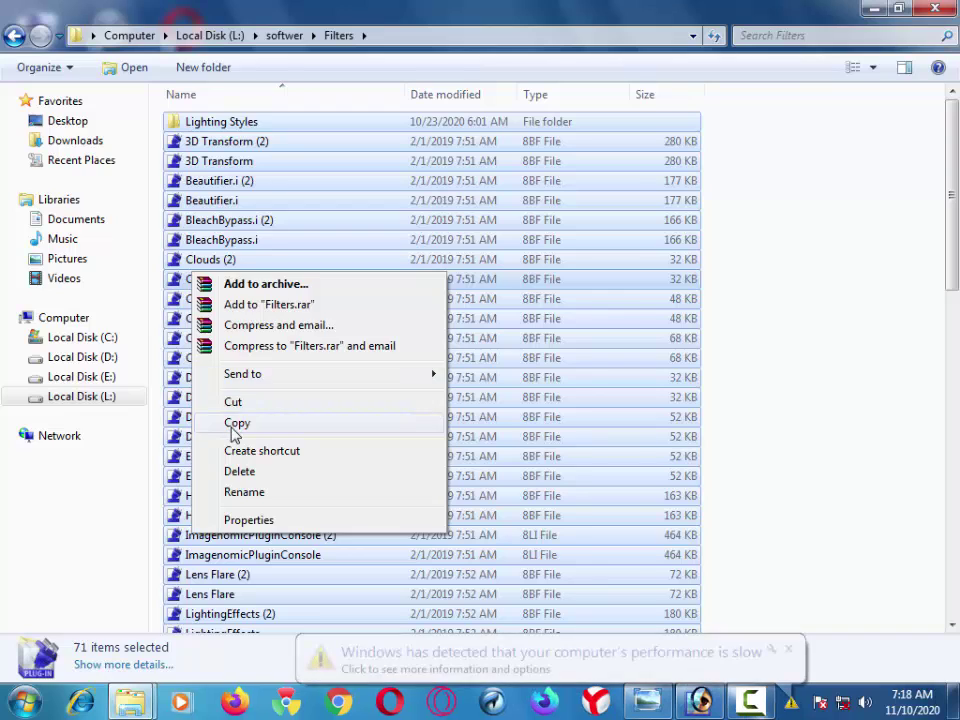
click(234, 424)
key(super)
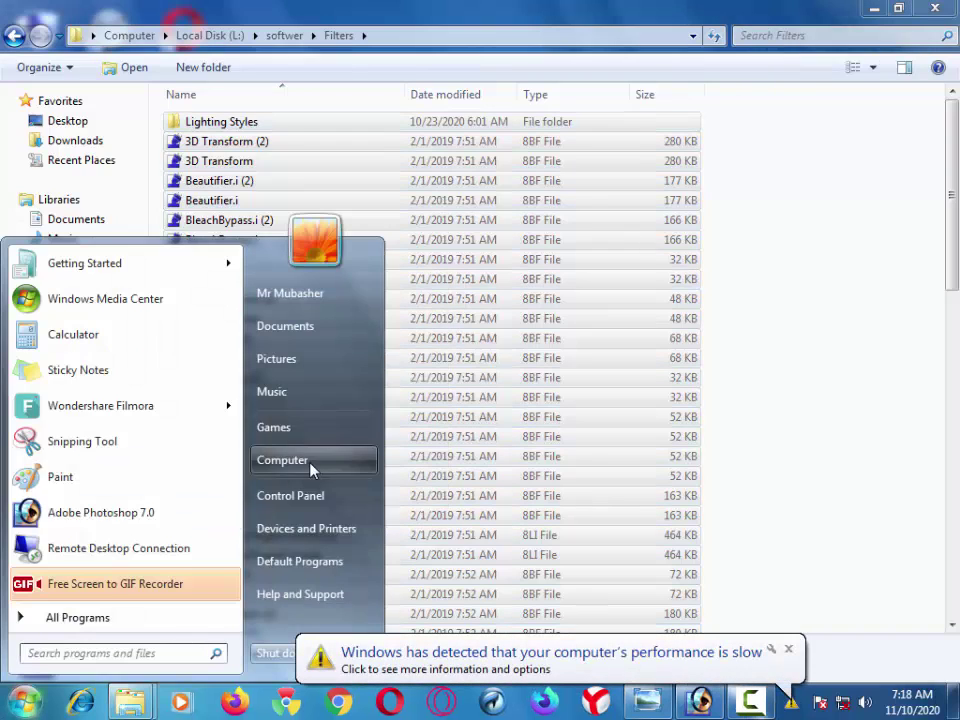
Navigate to C:\Program Files (x86) in Windows Explorer.
click(305, 462)
double_click(224, 136)
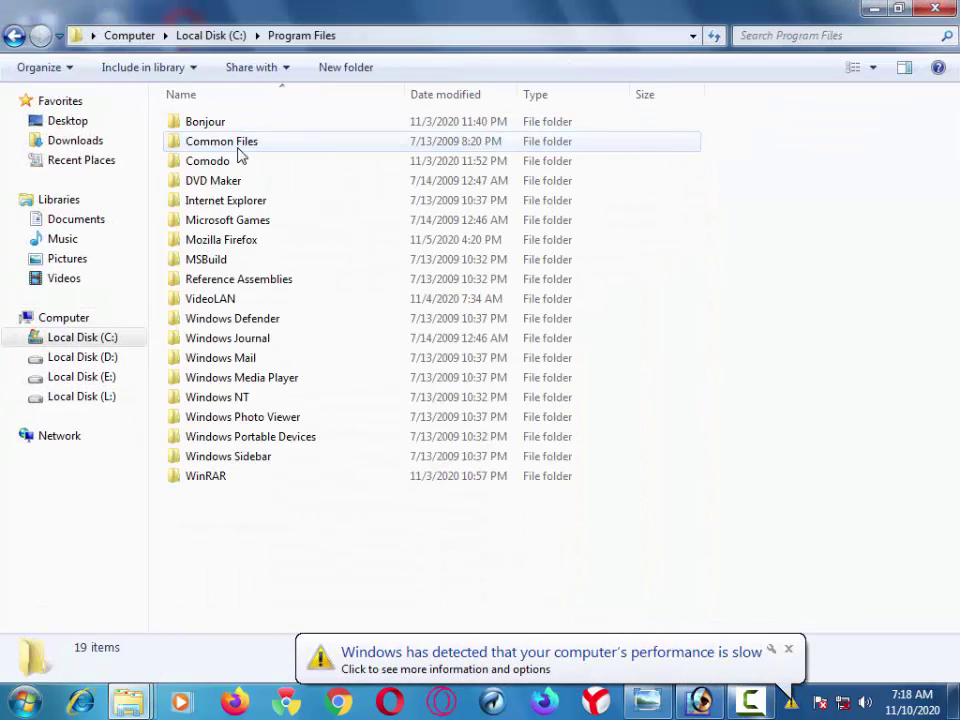
click(234, 127)
key(BackSpace)
click(241, 163)
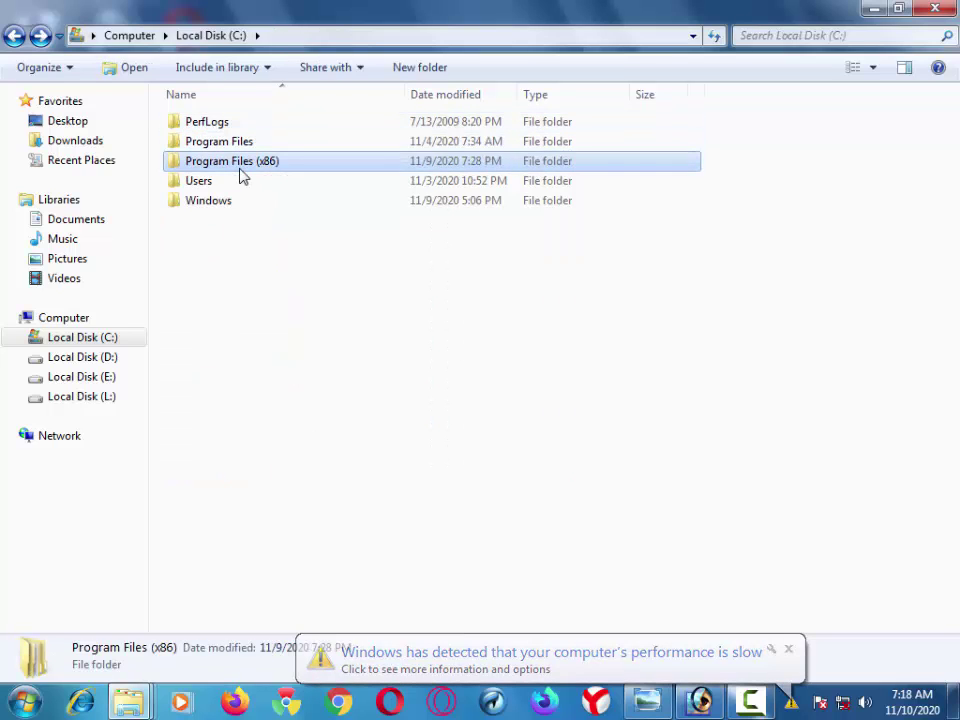
double_click(241, 163)
Paste the copied filters into Adobe\Photoshop 7.0\Plug-Ins\Filters.
double_click(249, 122)
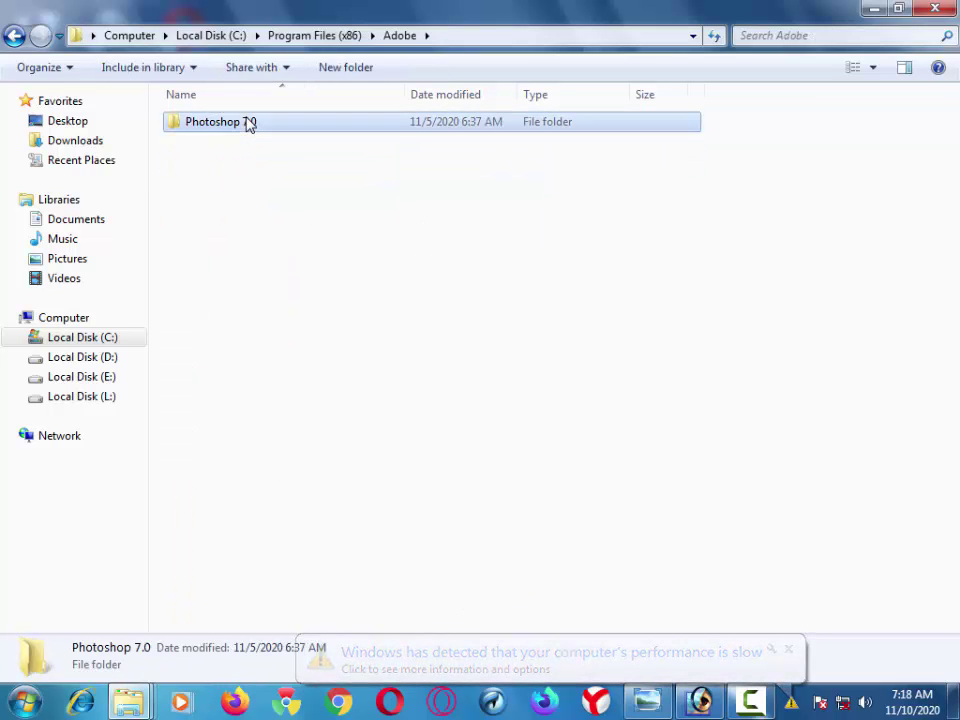
double_click(249, 122)
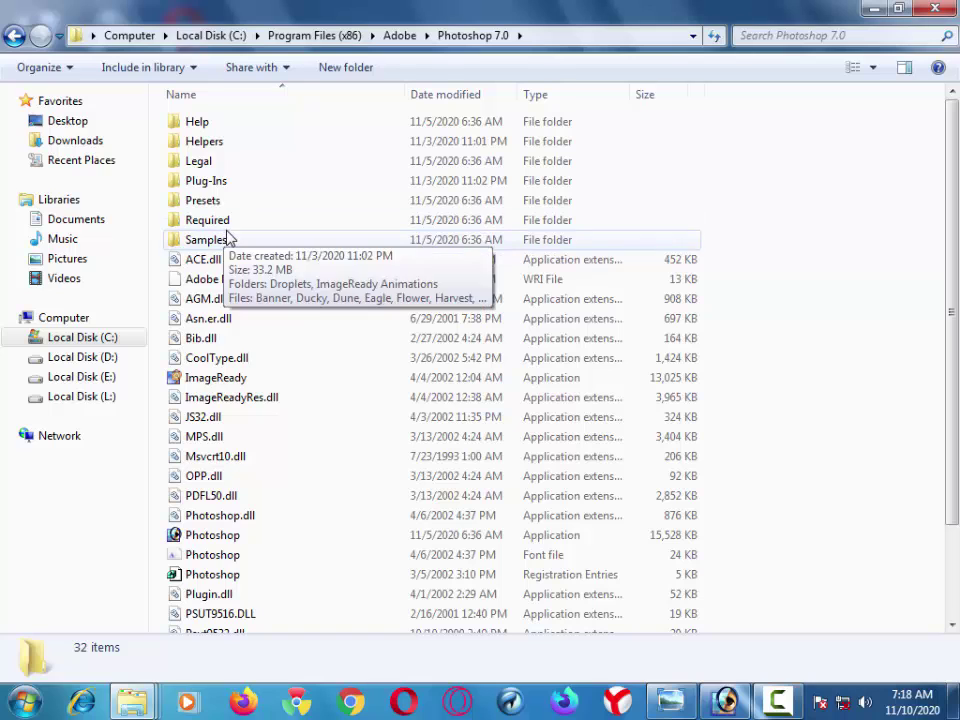
double_click(277, 190)
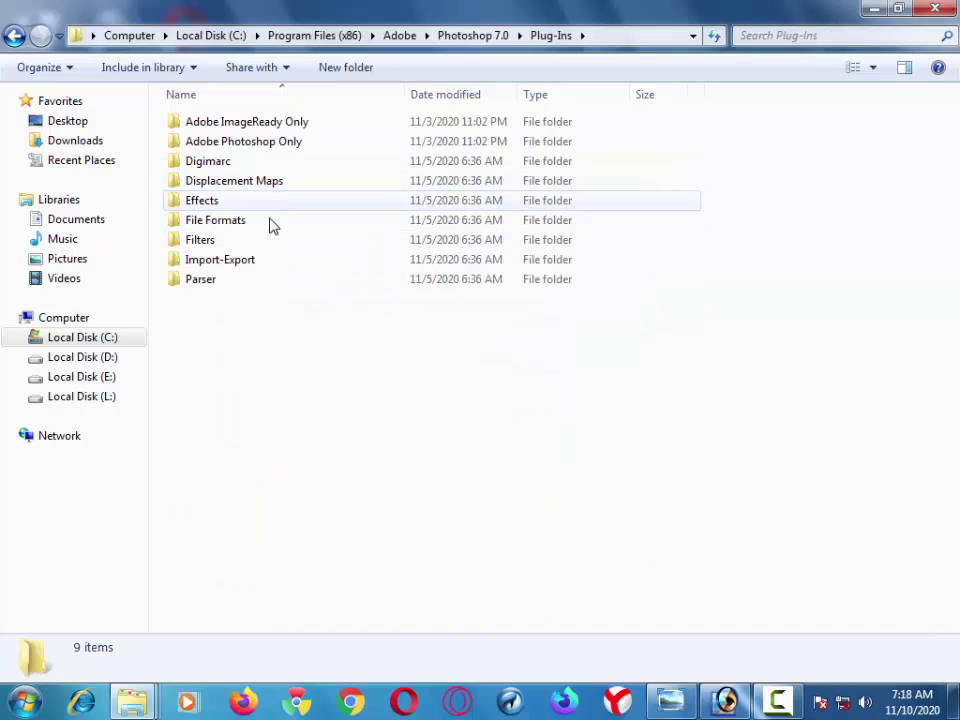
double_click(227, 242)
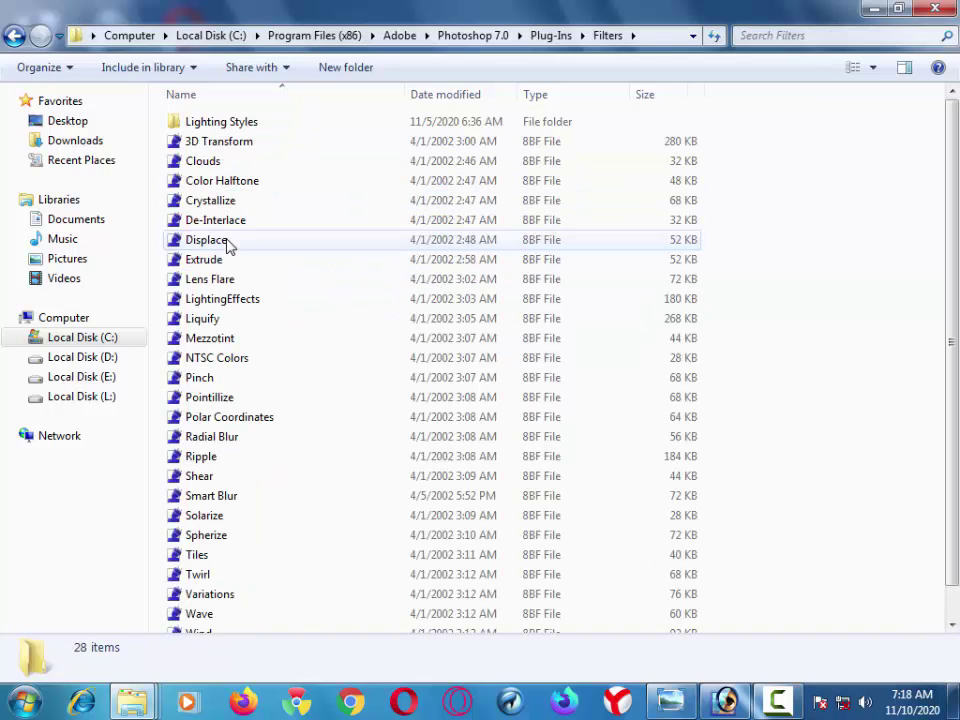
key(ctrl+v)
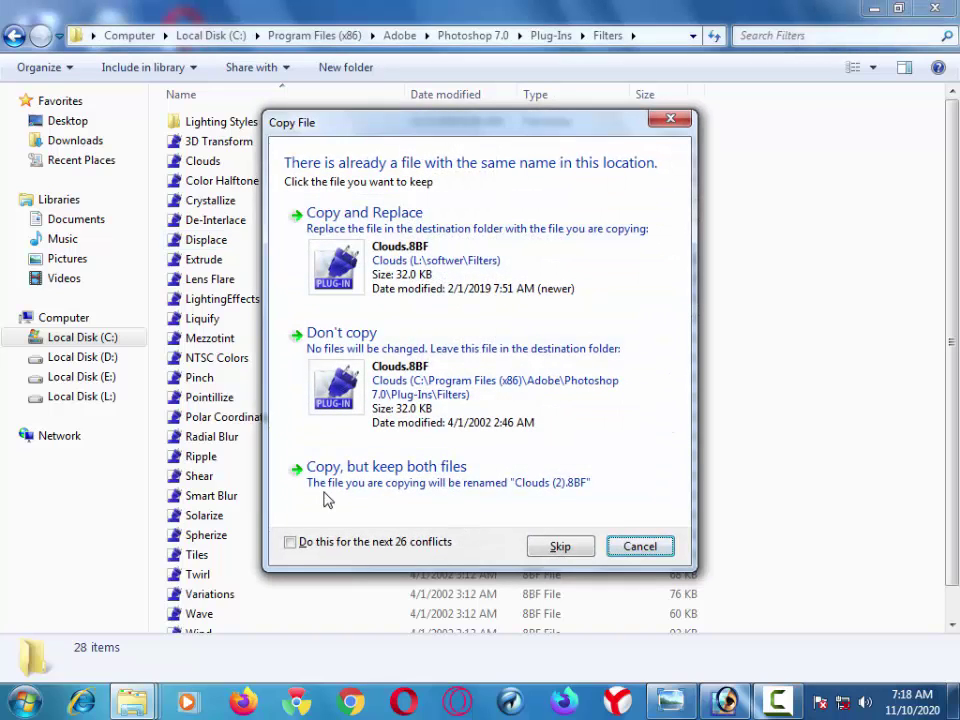
Replace all 26 conflicting files, merge Lighting Styles, grant admin permission, then close Explorer.
click(290, 542)
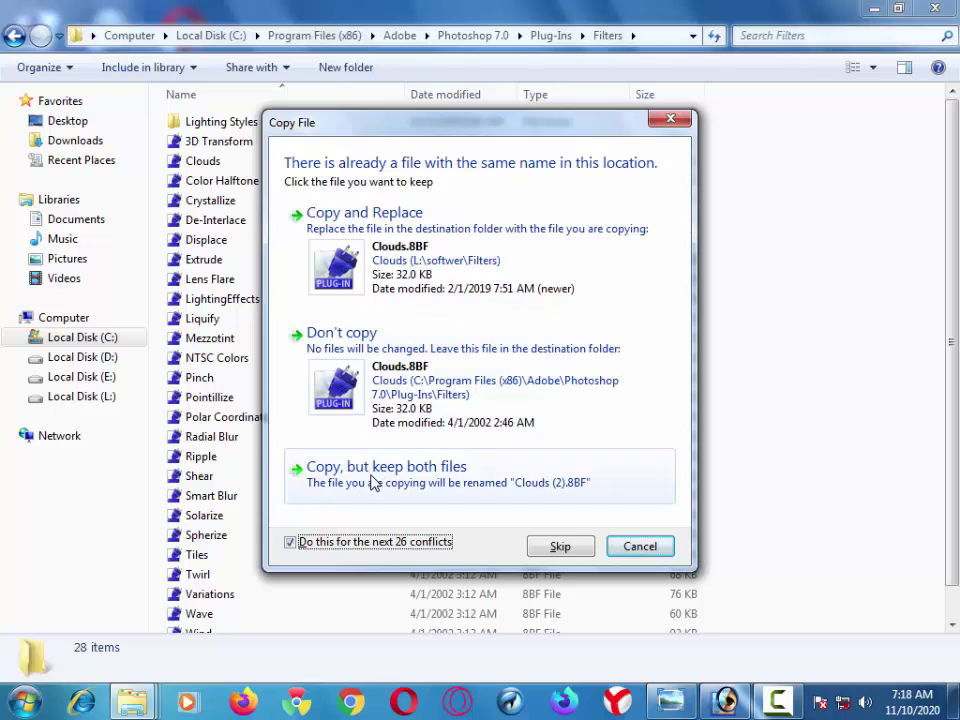
click(328, 252)
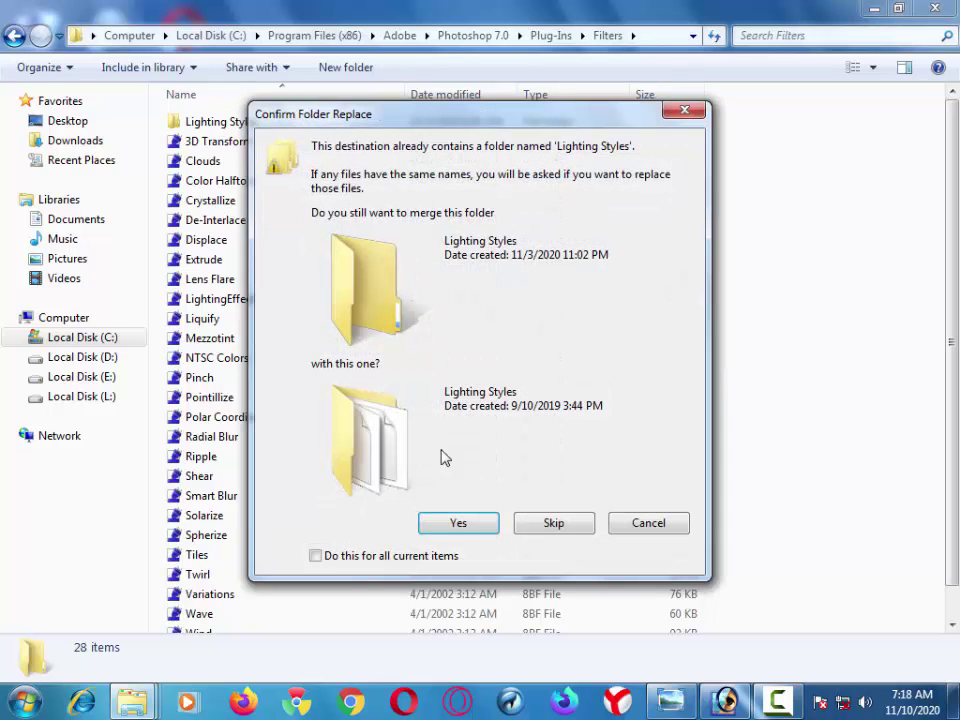
click(367, 557)
click(429, 525)
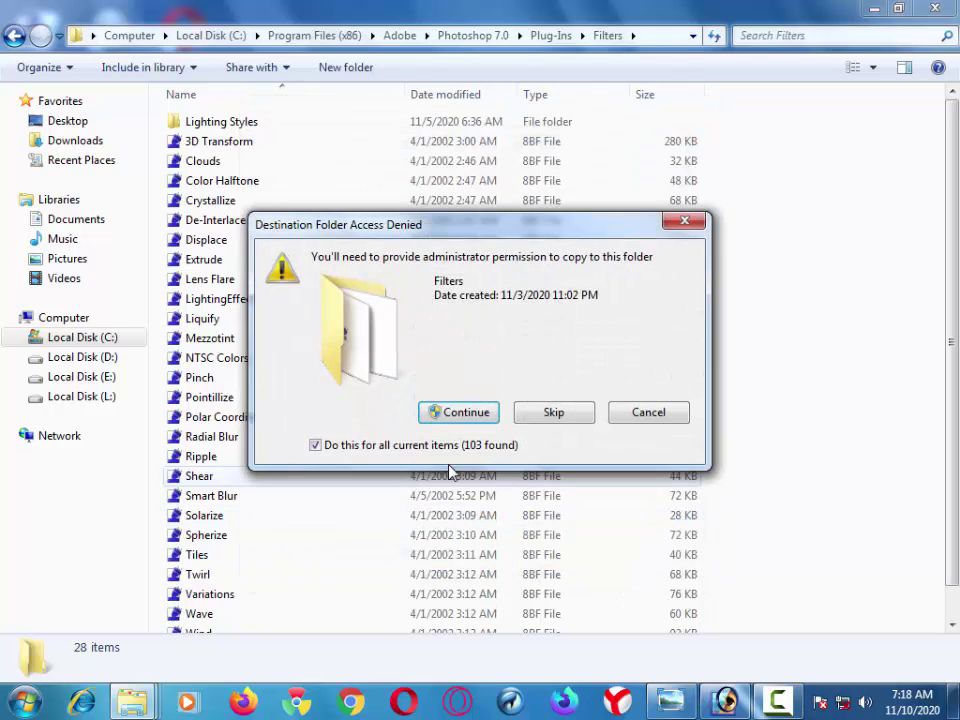
click(429, 416)
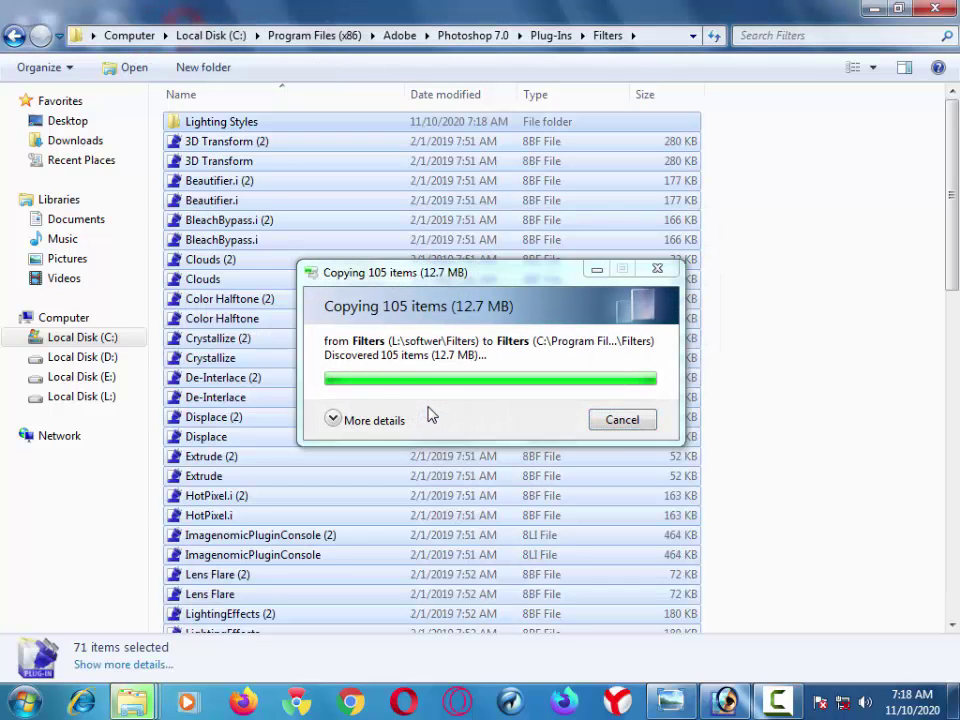
click(952, 8)
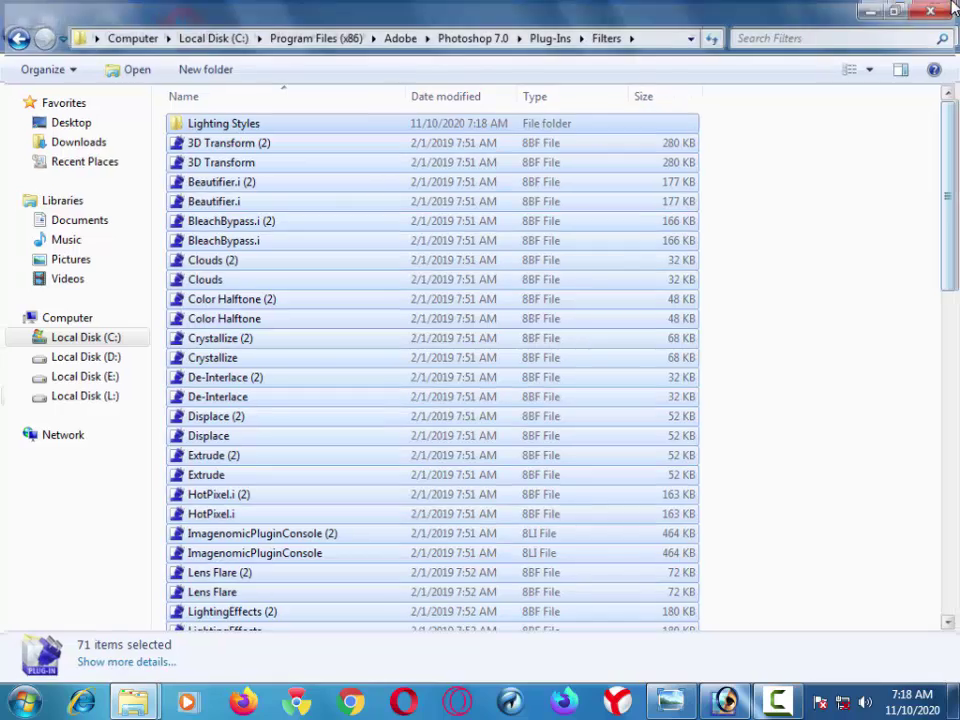
Close the remaining Explorer window, restore Photoshop and check the Filter menu.
click(938, 10)
right_click(494, 86)
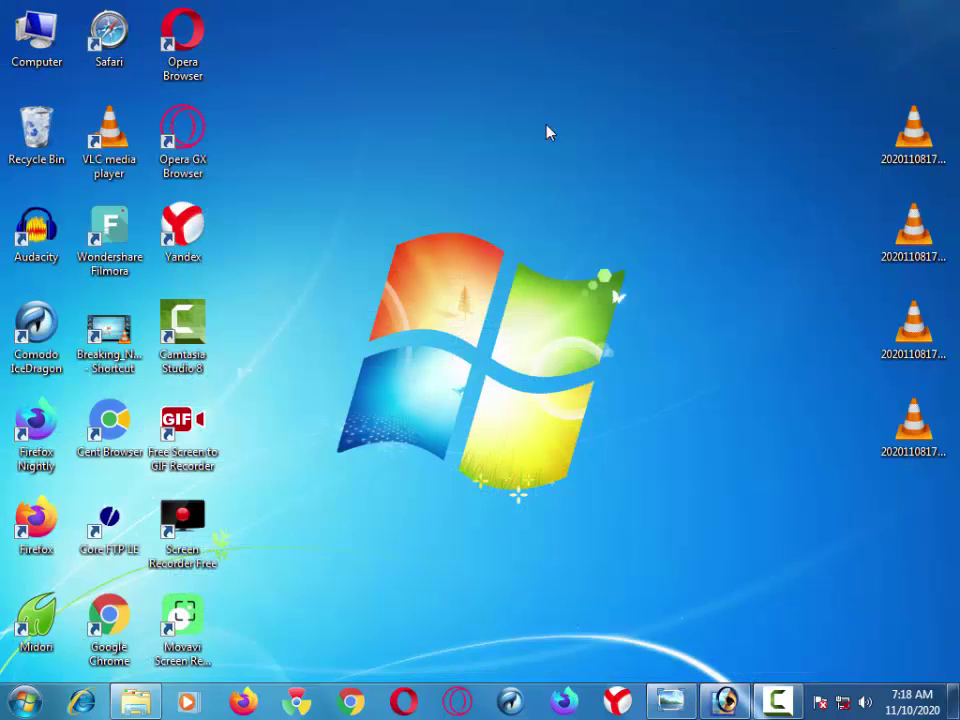
click(725, 700)
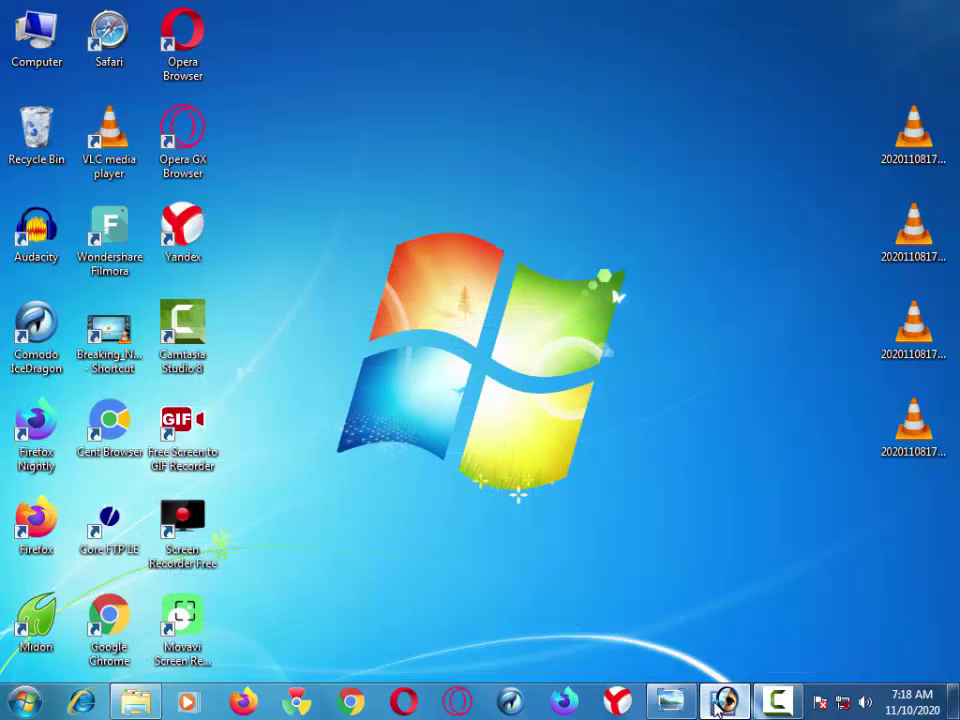
click(215, 42)
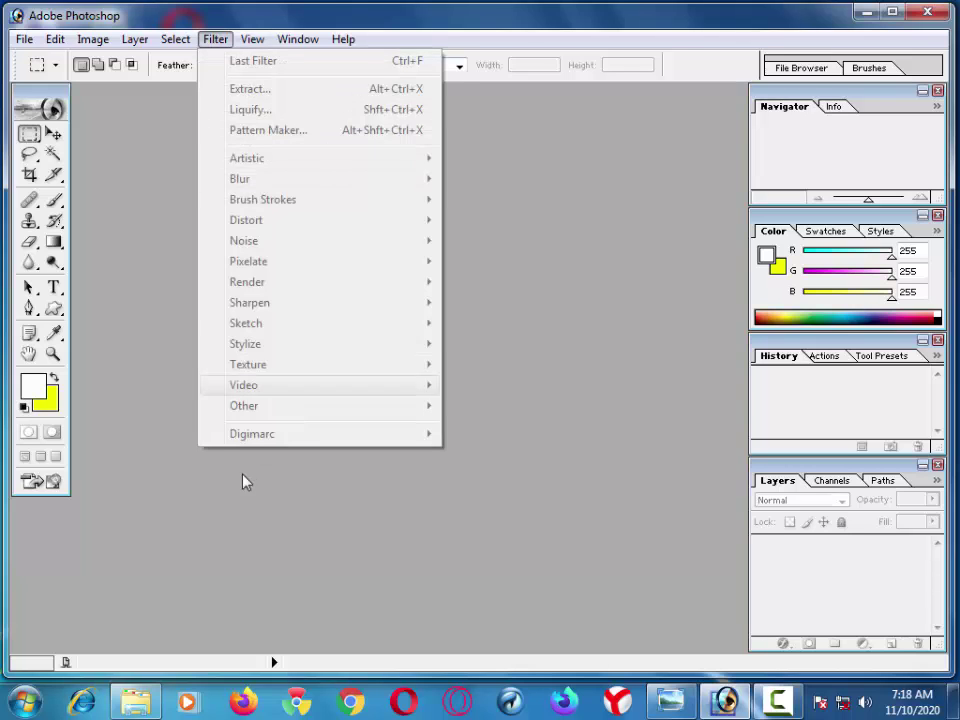
click(926, 12)
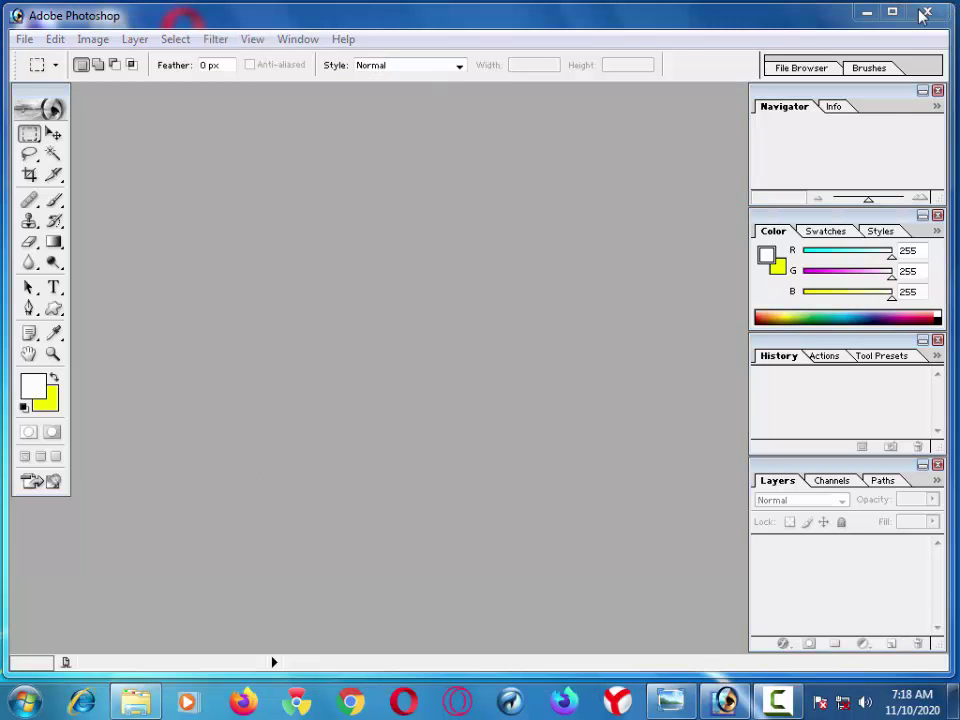
Quit Photoshop and relaunch Adobe Photoshop 7.0 from the Start menu.
click(922, 12)
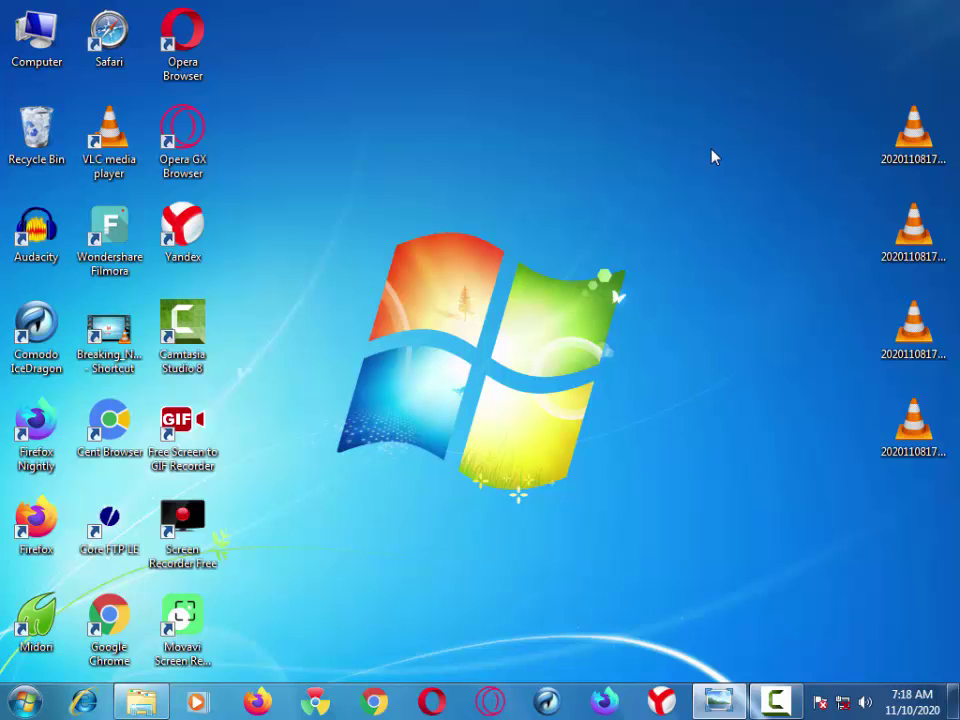
click(24, 700)
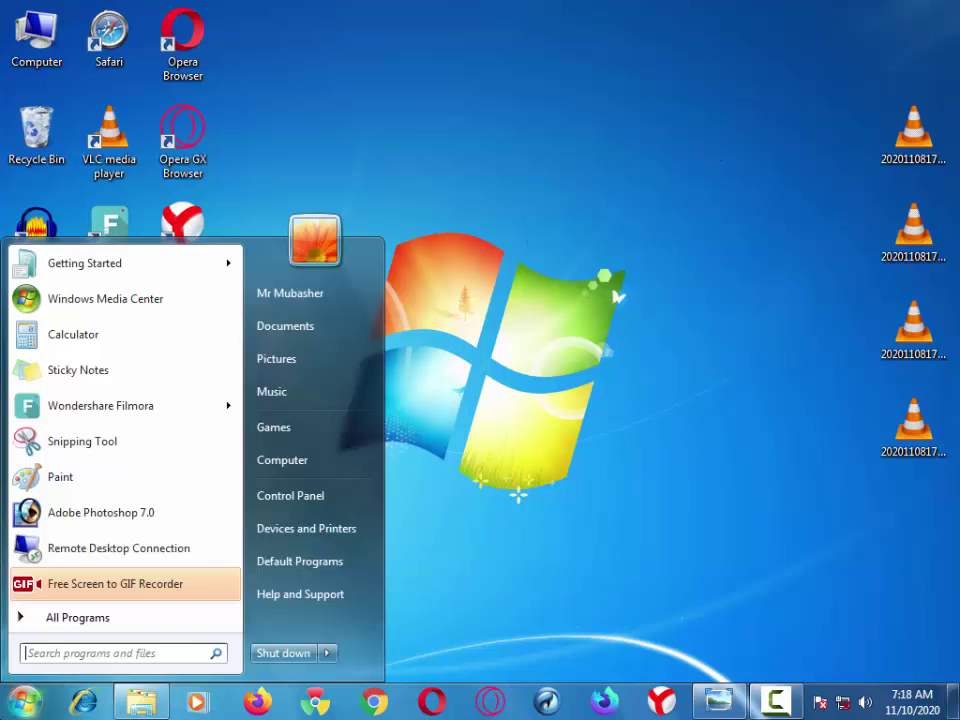
click(81, 515)
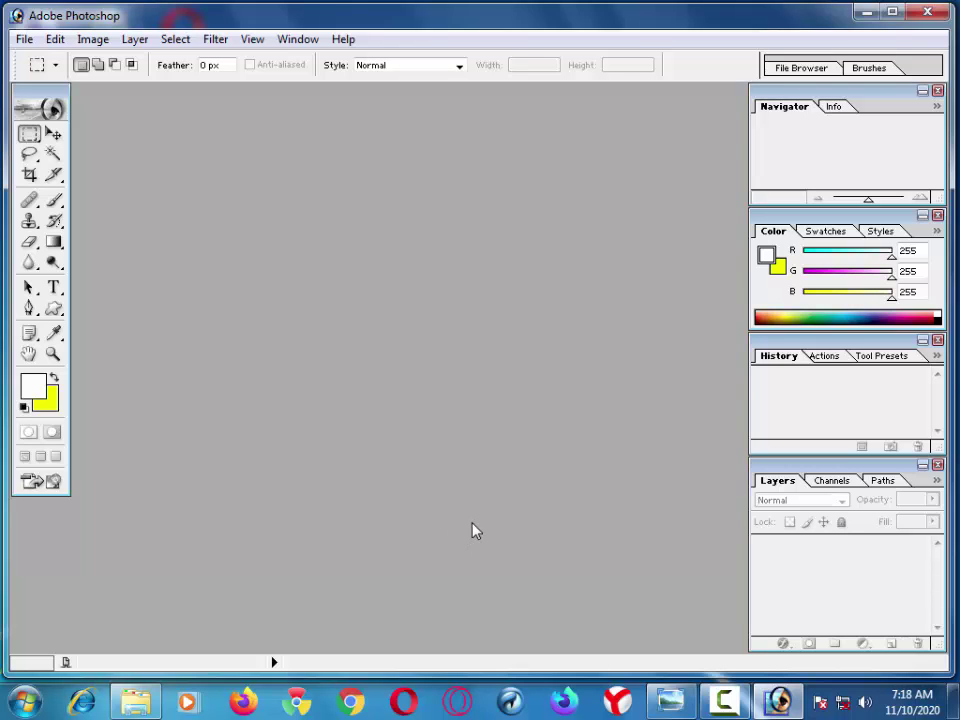
Drag the n photo from L:\Studio Data onto Photoshop to open it.
click(133, 703)
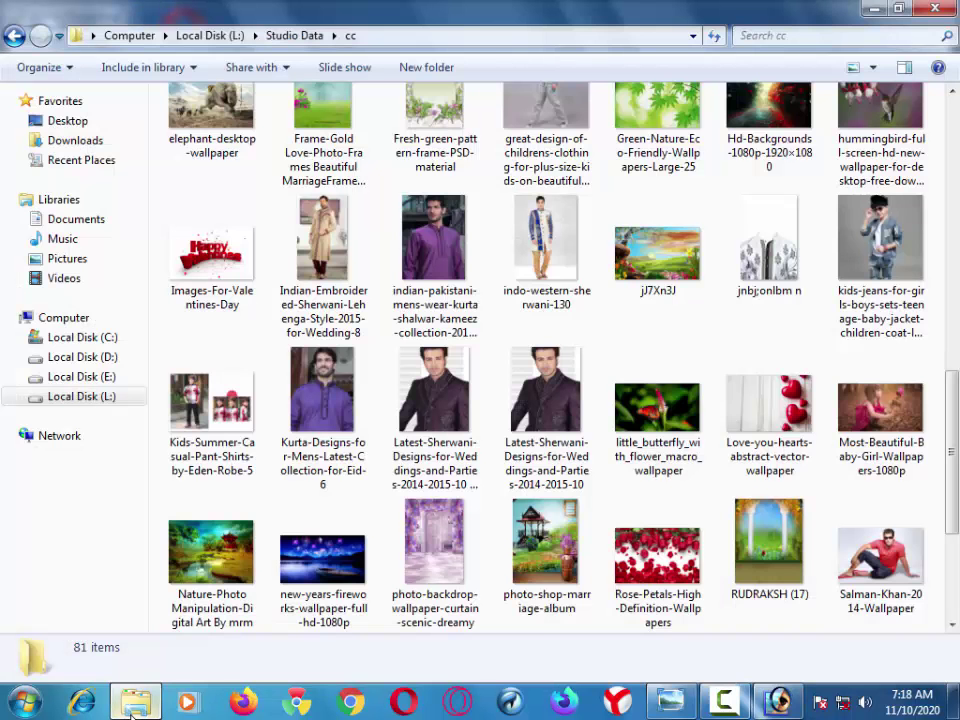
click(778, 703)
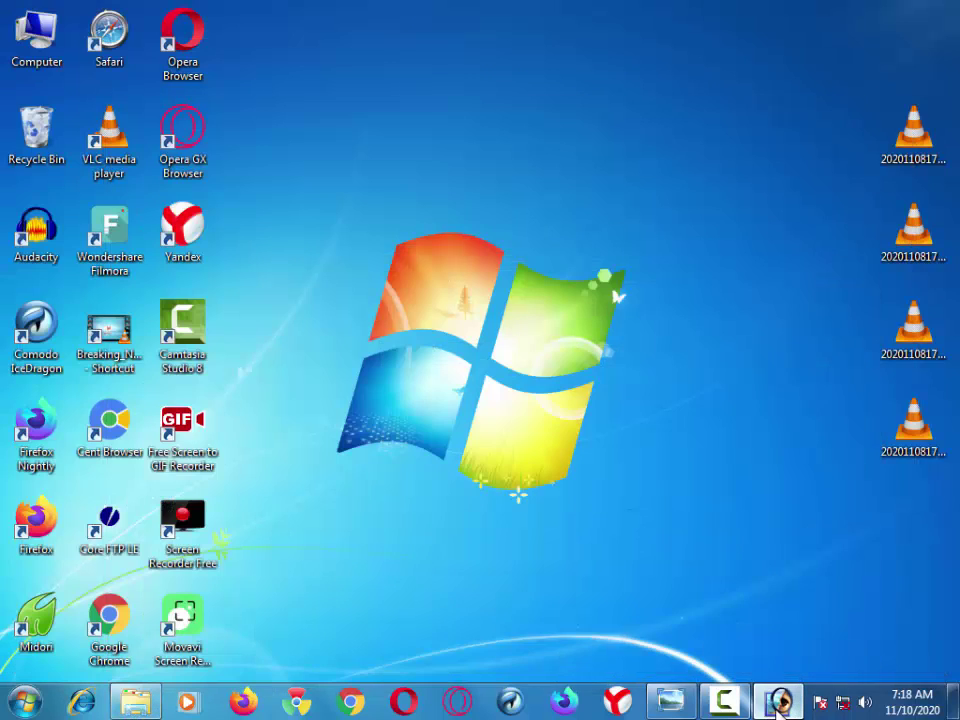
click(778, 703)
click(135, 700)
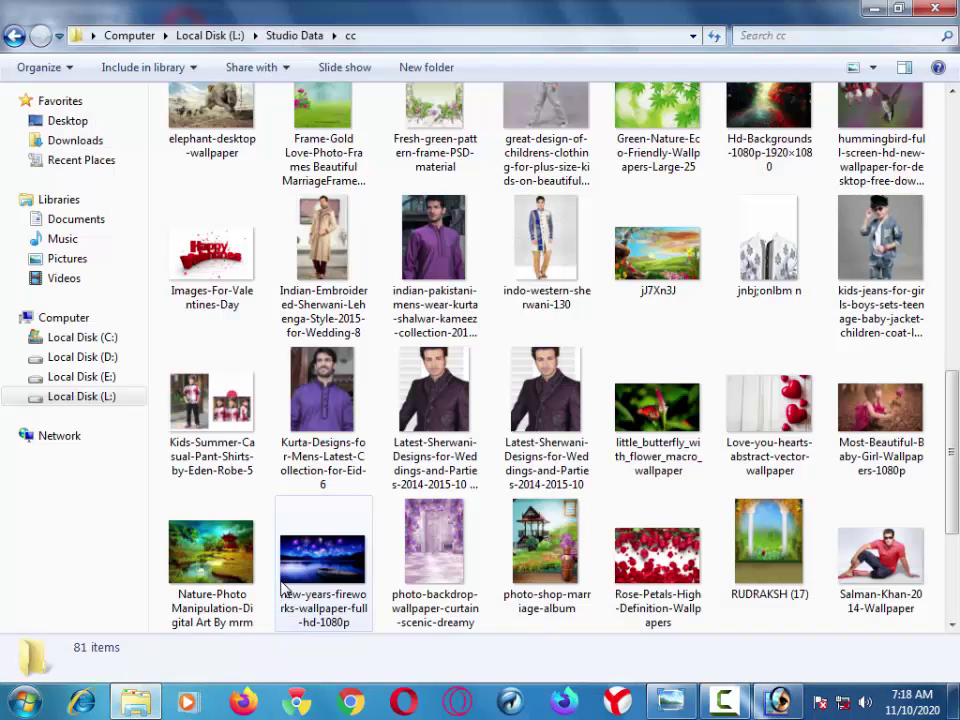
click(317, 396)
scroll(452, 250, up, 3)
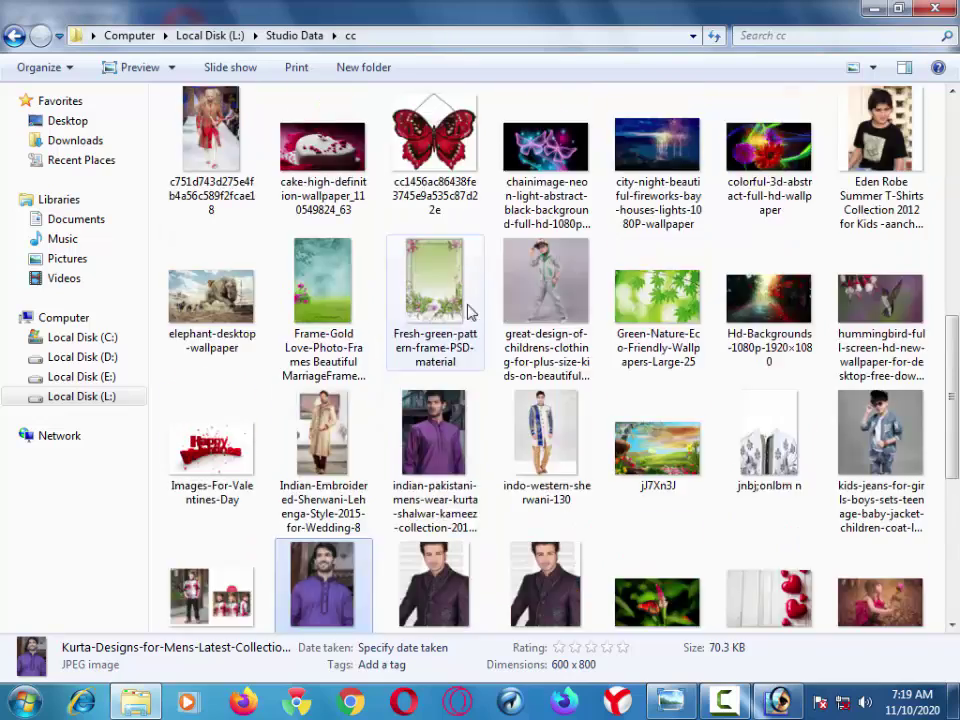
key(BackSpace)
scroll(540, 408, down, 2)
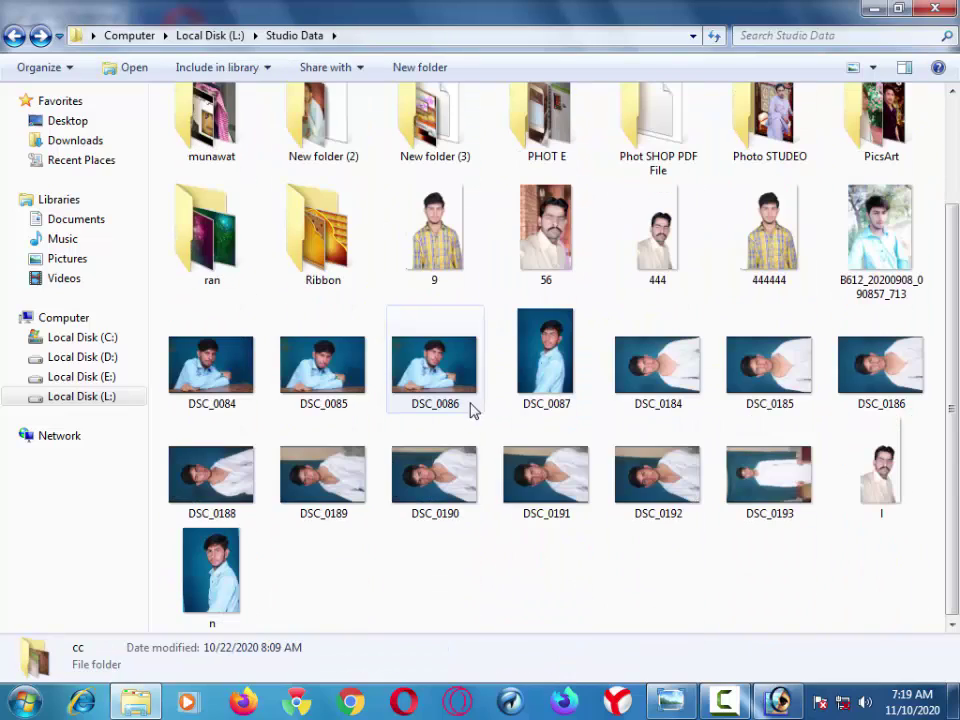
mouse_move(215, 585)
mouse_down()
mouse_move(632, 634)
mouse_move(473, 456)
mouse_up()
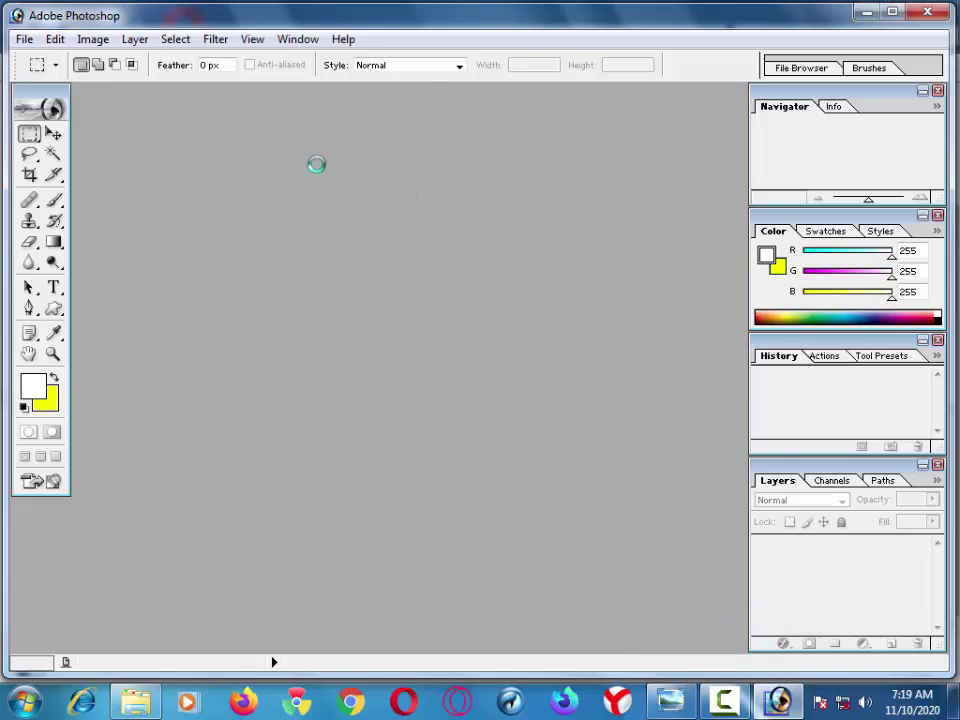
Maximize the portrait and run Filter > Imagenomic > Noiseware Professional on it.
click(376, 100)
click(236, 39)
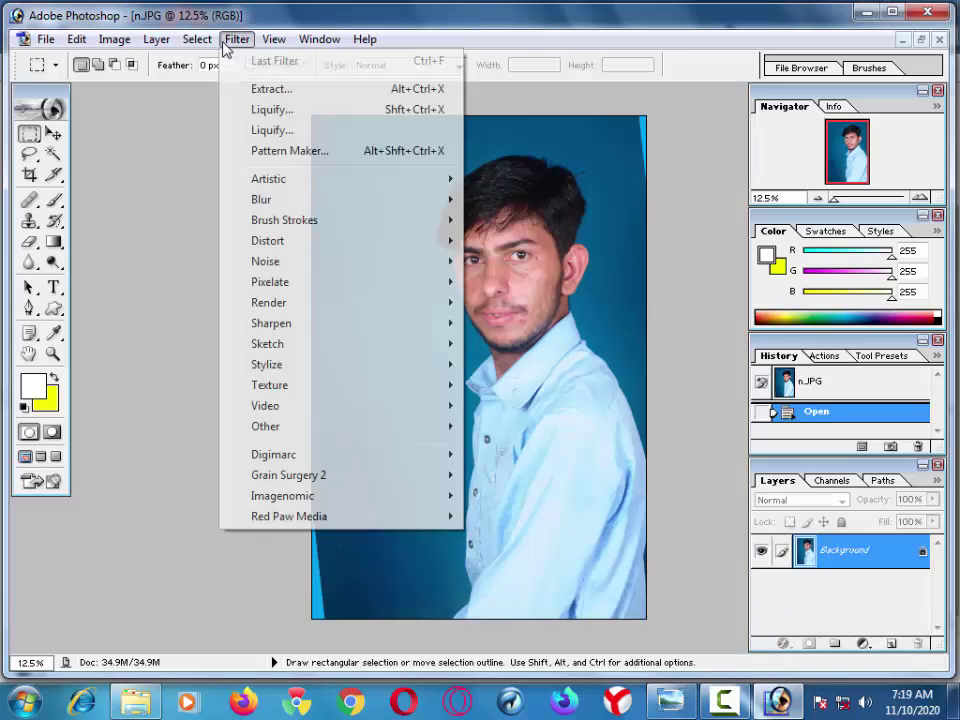
mouse_move(283, 496)
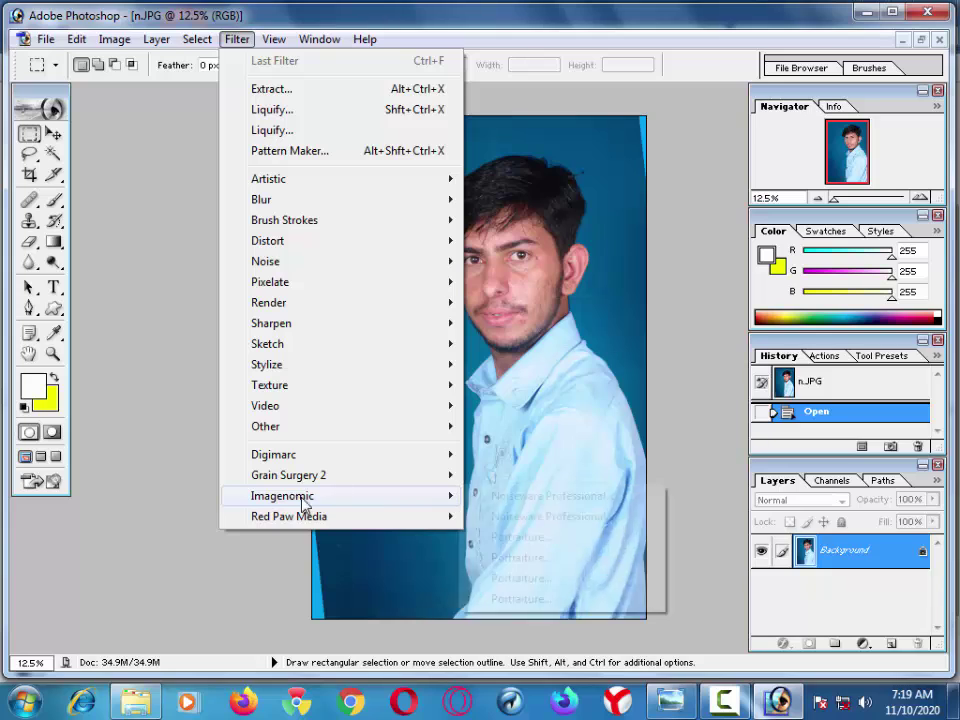
click(553, 500)
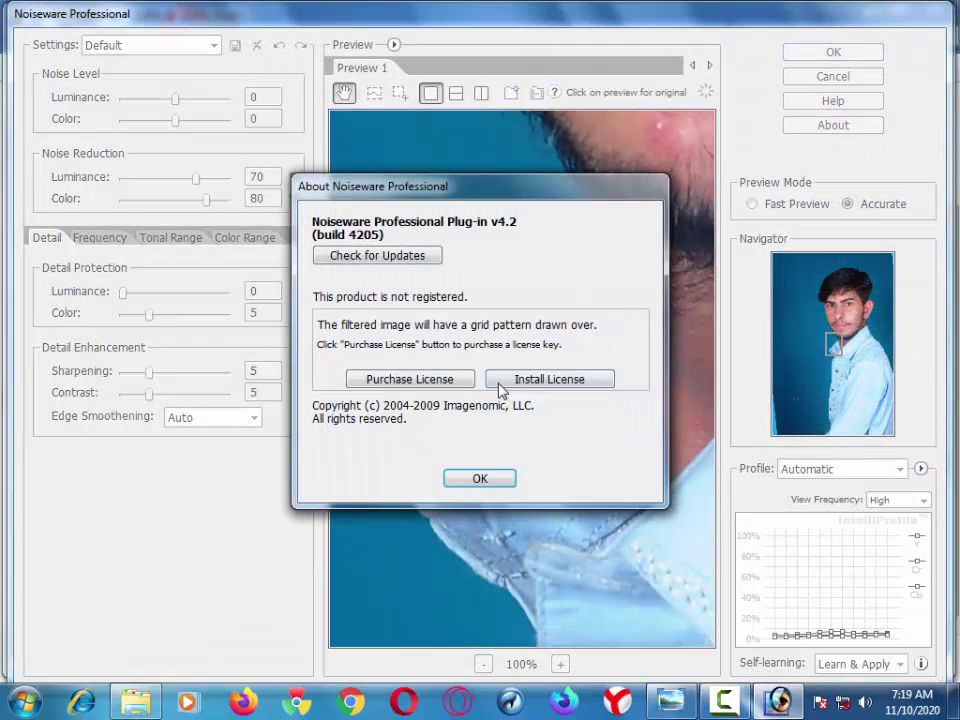
Open Noiseware's Install License form, then return to the Explorer window.
click(545, 379)
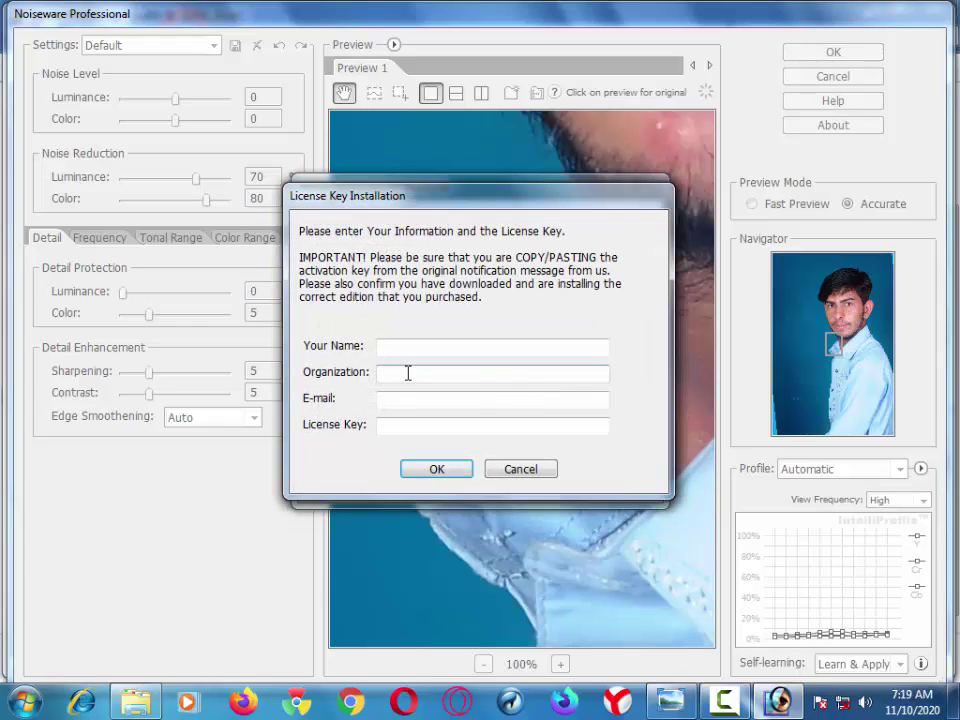
click(407, 424)
click(136, 702)
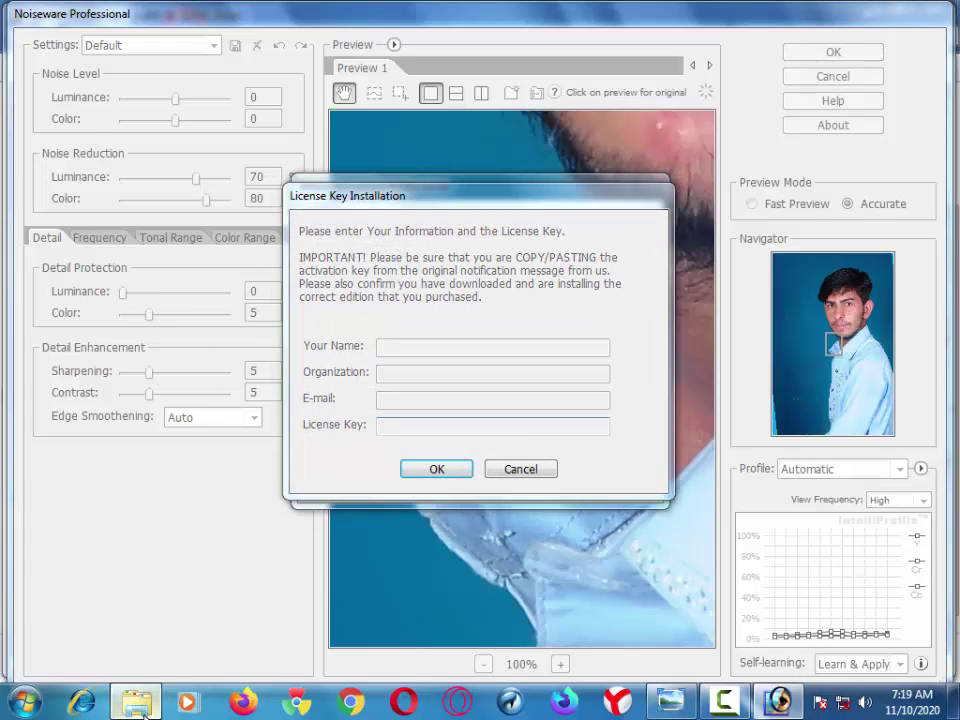
click(310, 200)
Browse the contents of L:\softwer\Filters.
key(BackSpace)
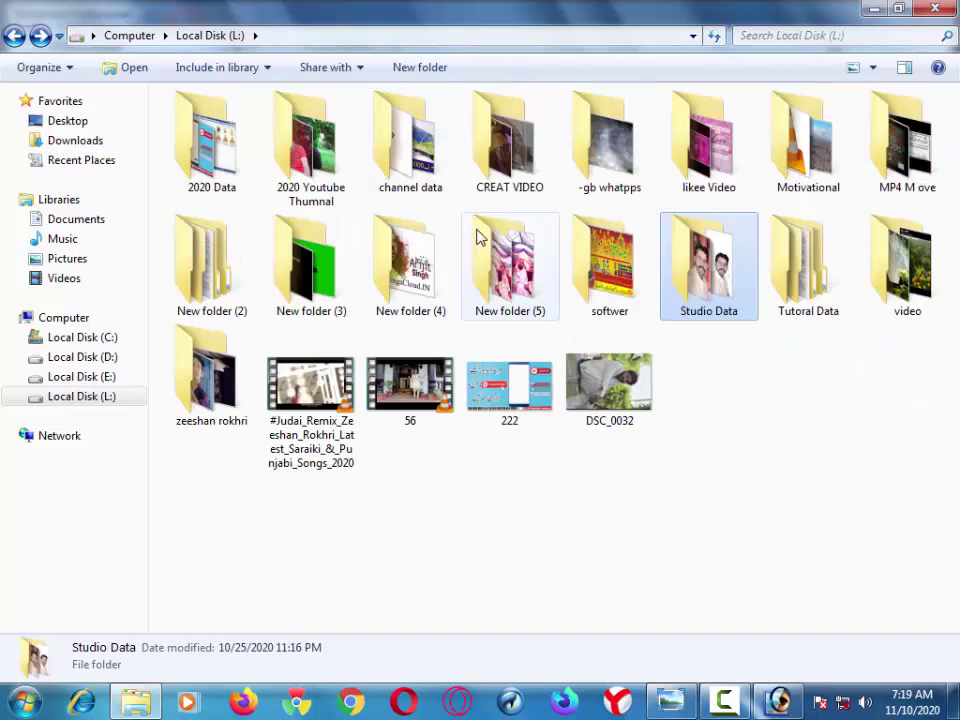
double_click(591, 280)
double_click(215, 145)
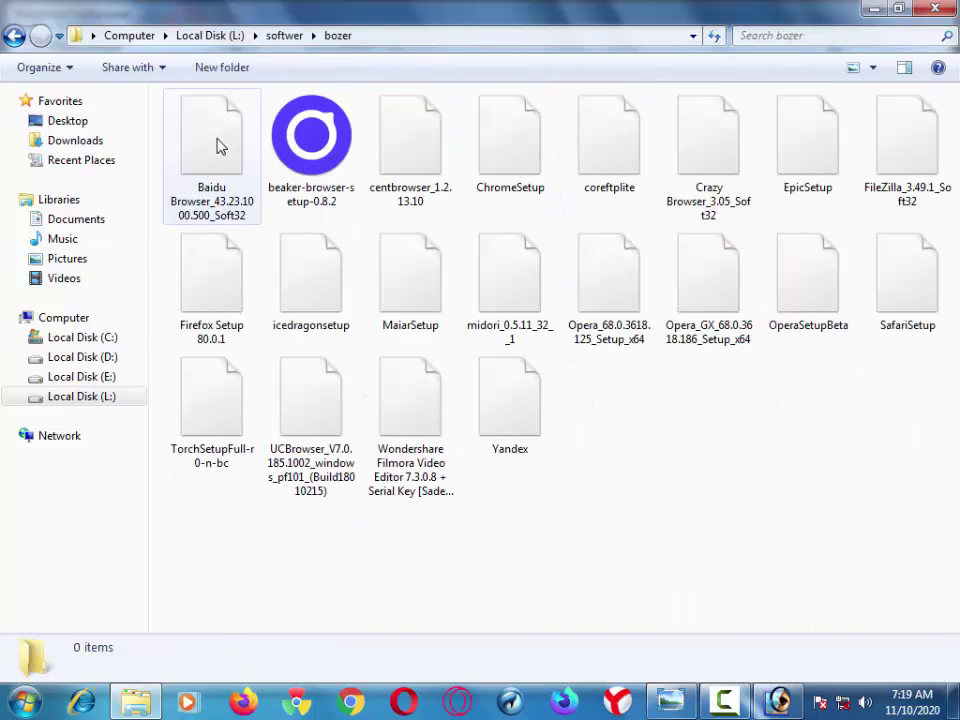
key(BackSpace)
double_click(315, 146)
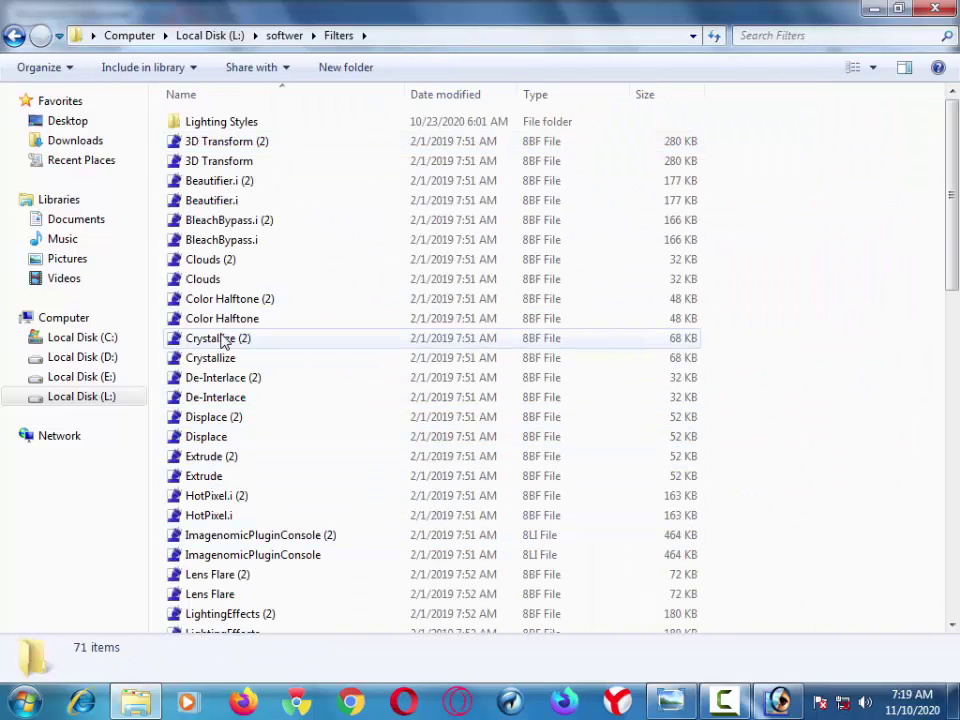
scroll(222, 338, down, 2)
scroll(200, 420, down, 3)
scroll(229, 559, down, 10)
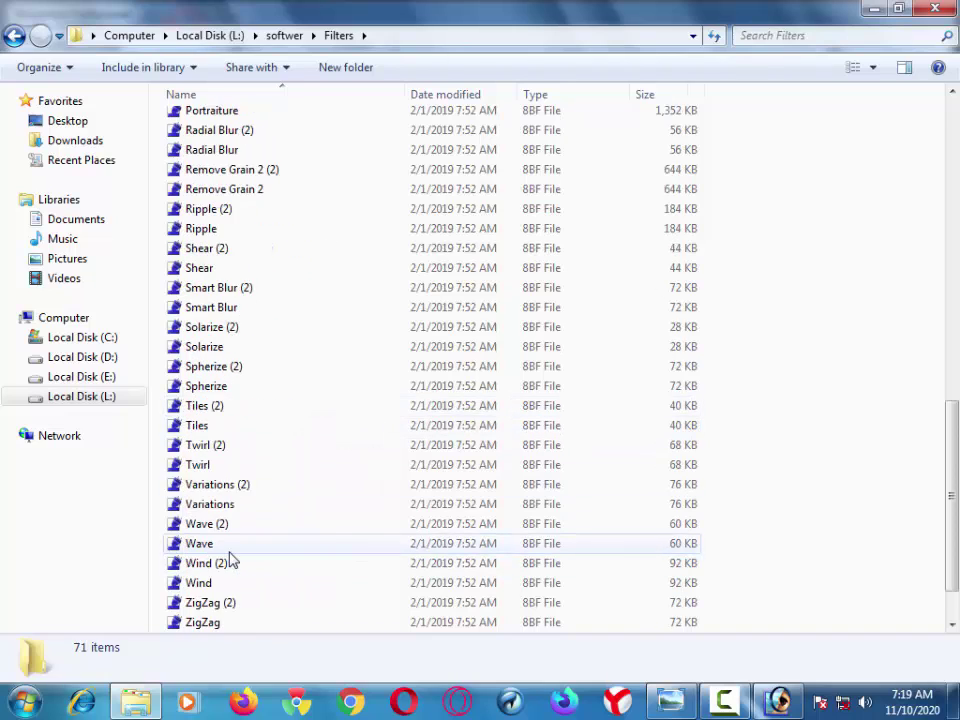
scroll(232, 559, up, 6)
scroll(257, 535, up, 8)
scroll(300, 500, up, 2)
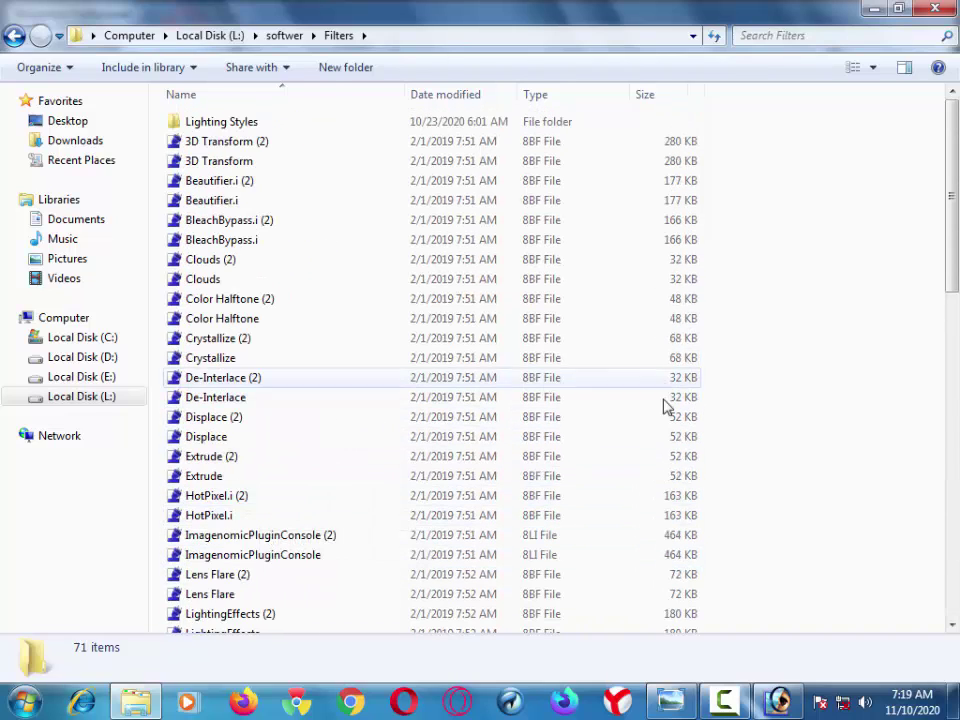
scroll(677, 425, down, 13)
scroll(675, 417, down, 2)
View the Filters folder as tiles and inspect its Lighting Styles subfolder.
key(BackSpace)
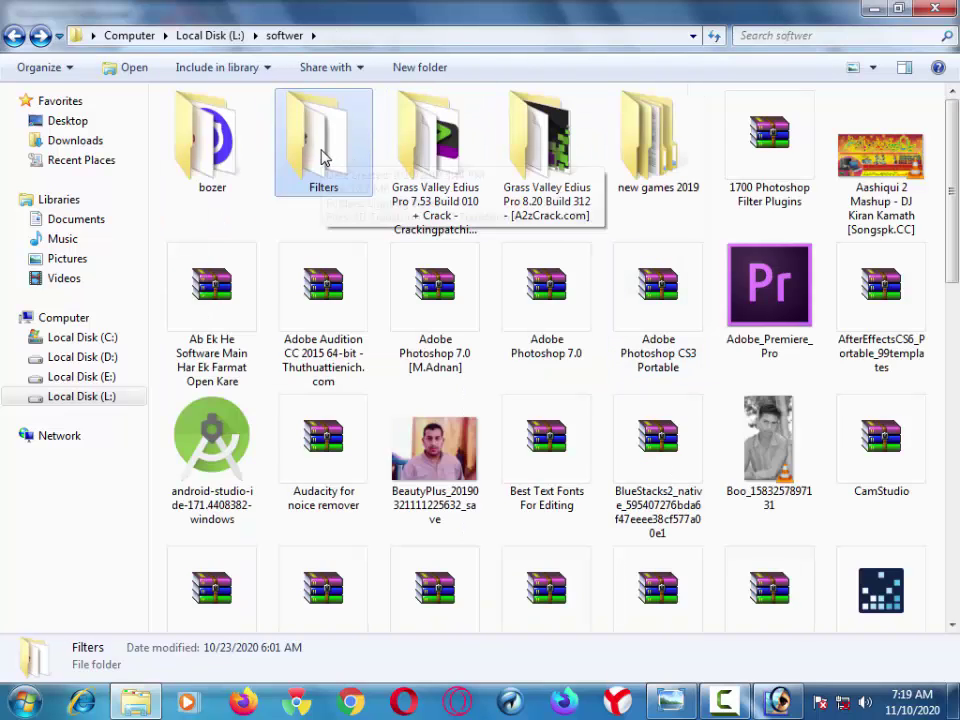
double_click(328, 152)
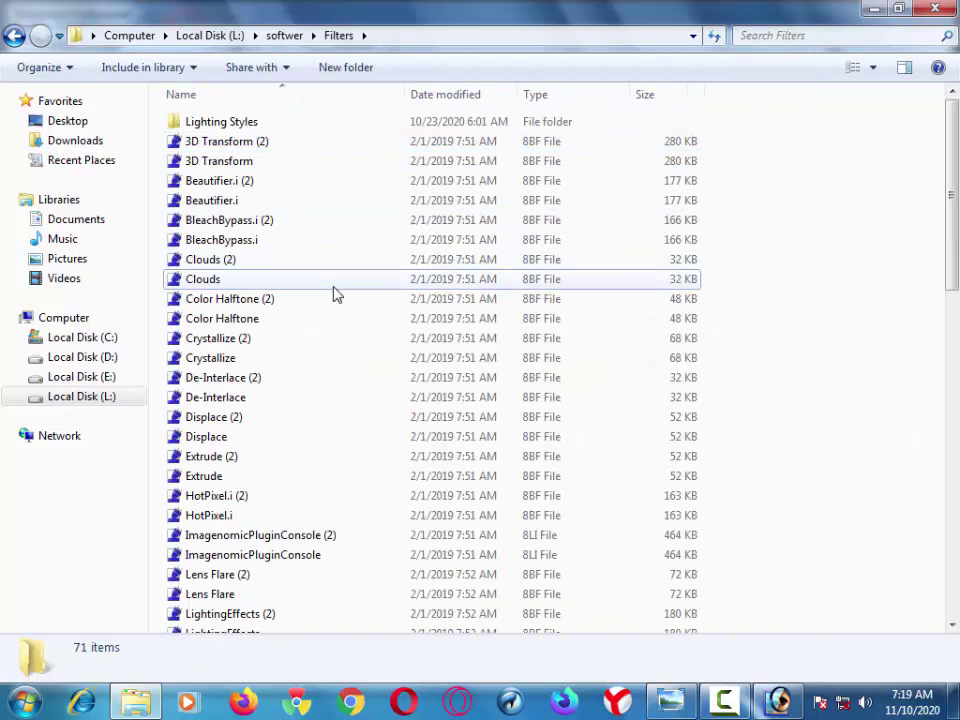
click(334, 282)
click(853, 70)
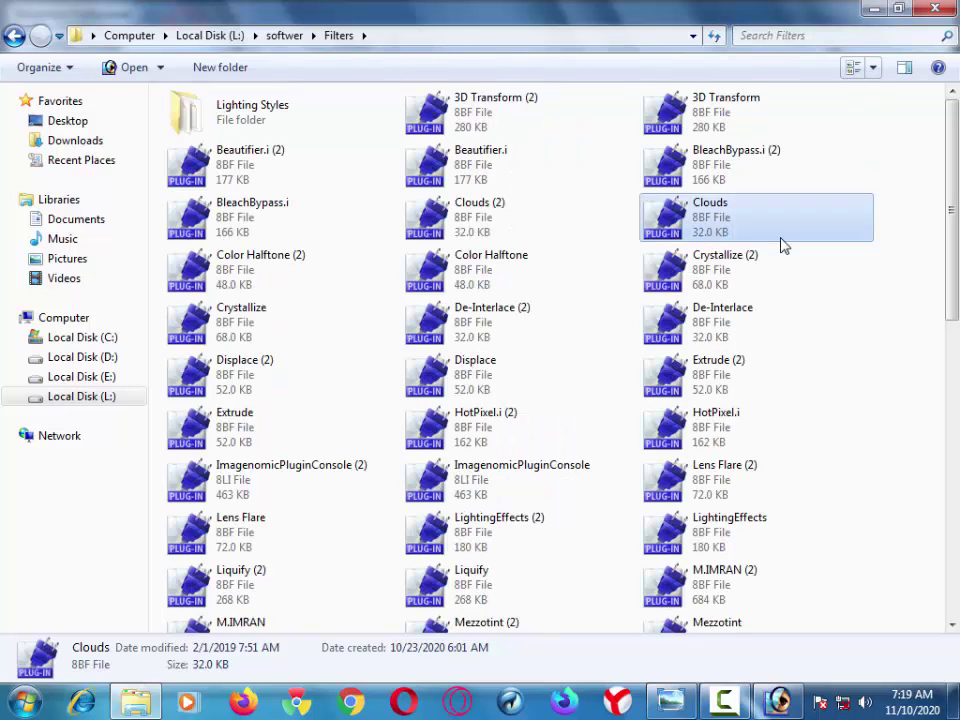
scroll(783, 246, down, 1)
scroll(783, 246, down, 1)
scroll(783, 246, down, 1)
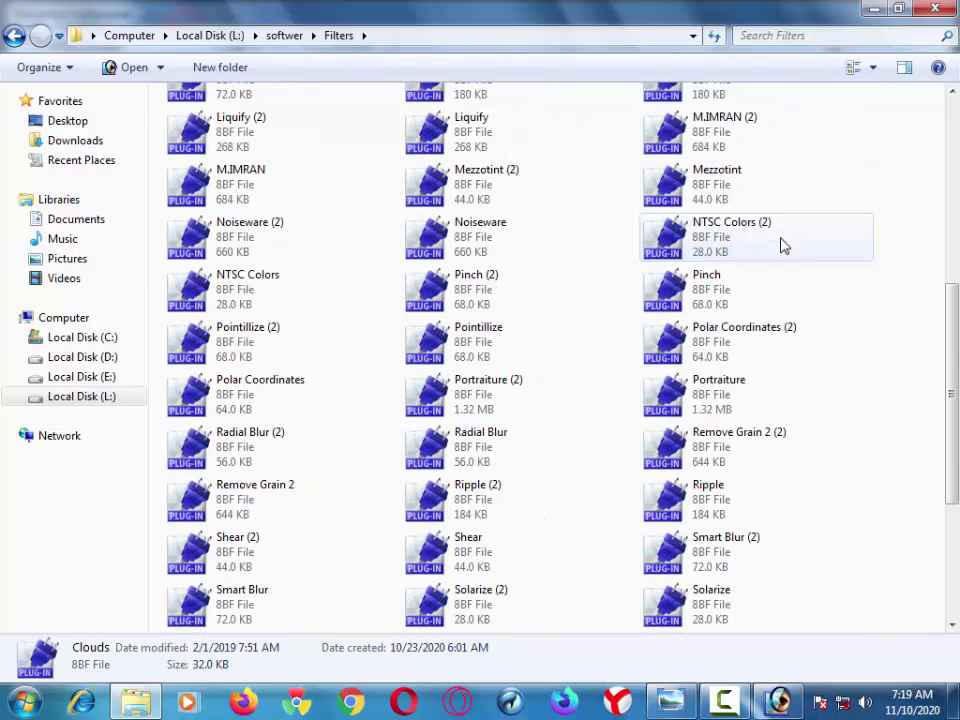
scroll(783, 246, down, 1)
scroll(783, 246, down, 1)
key(BackSpace)
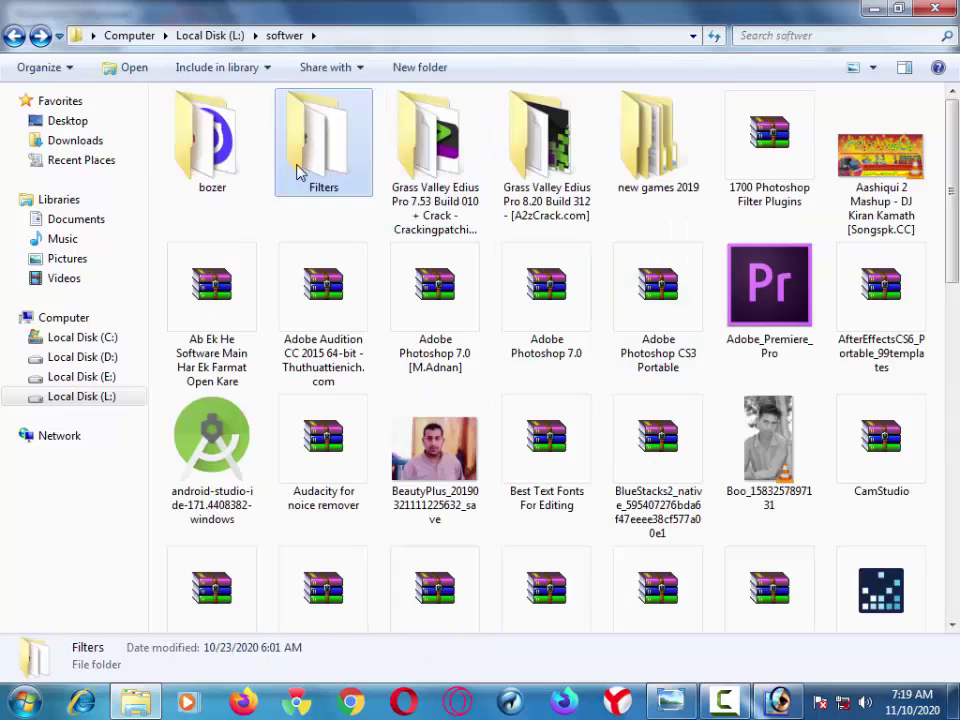
double_click(298, 160)
double_click(274, 128)
click(280, 141)
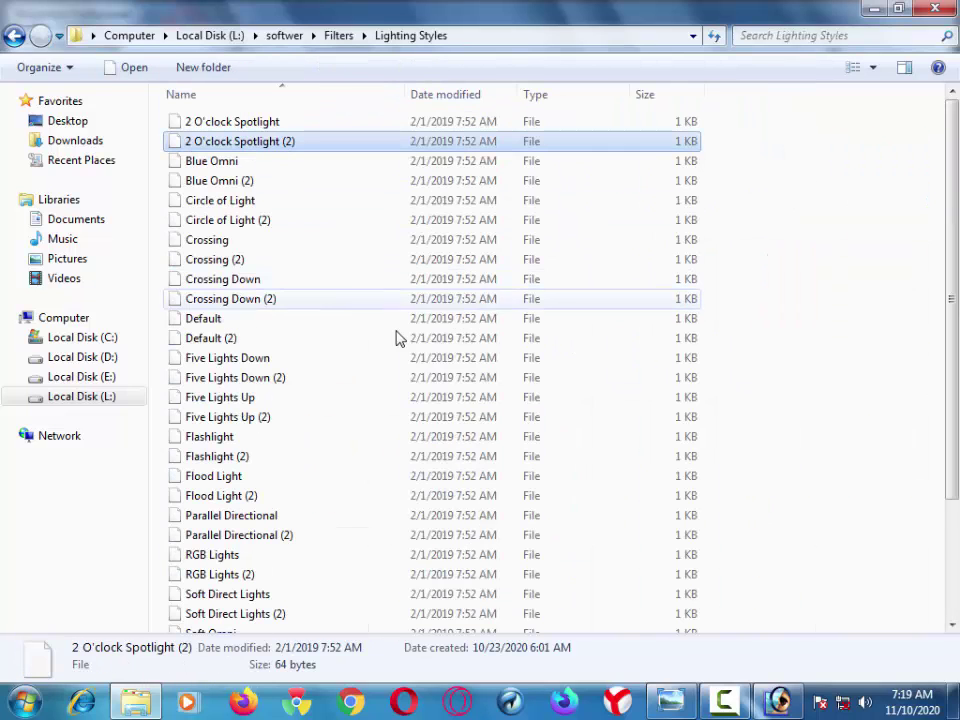
key(BackSpace)
key(BackSpace)
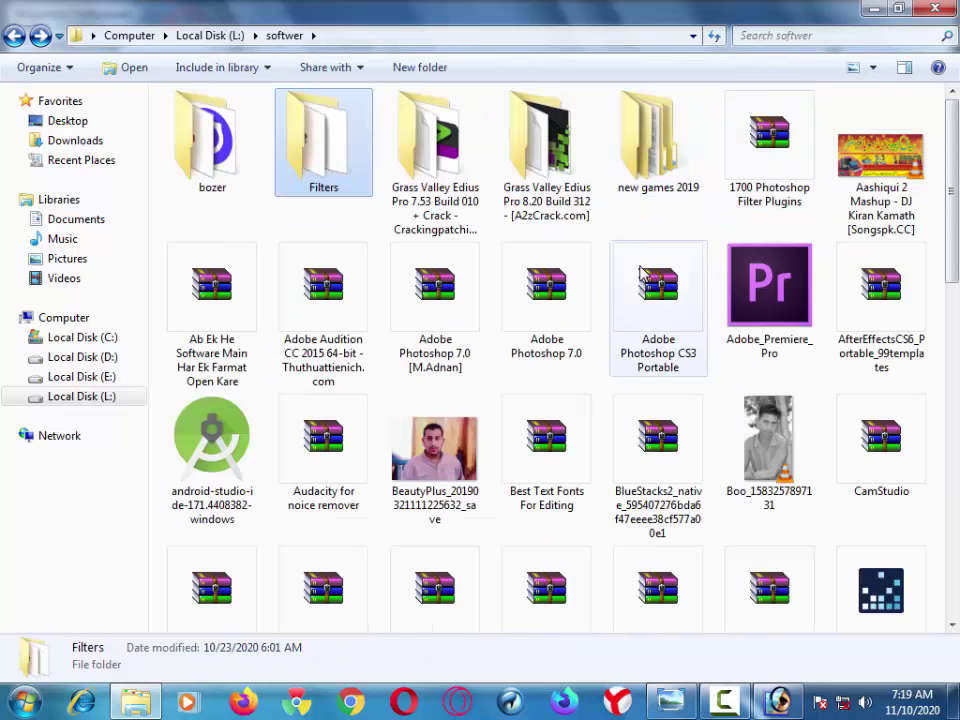
Search Computer for 'filter' and open the Filters folder containing the Key file.
click(776, 36)
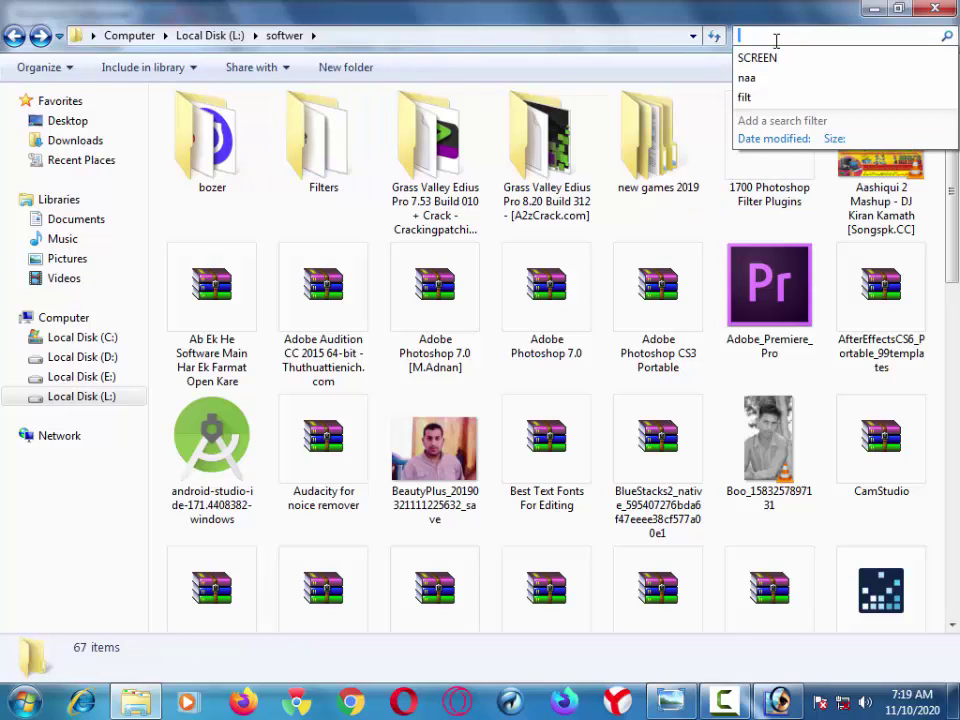
click(105, 317)
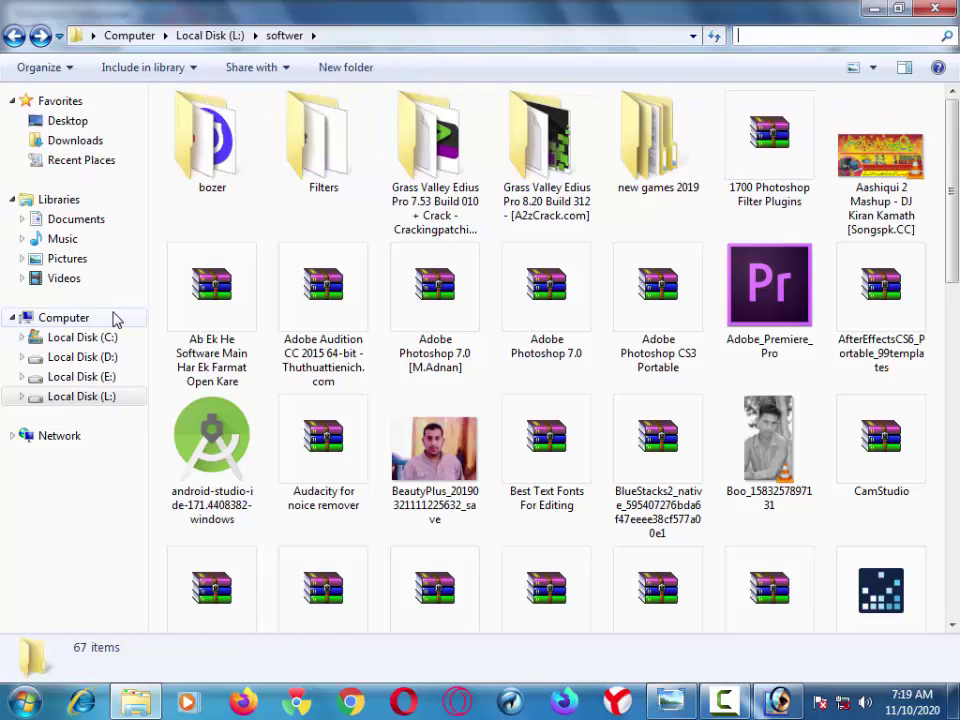
click(747, 39)
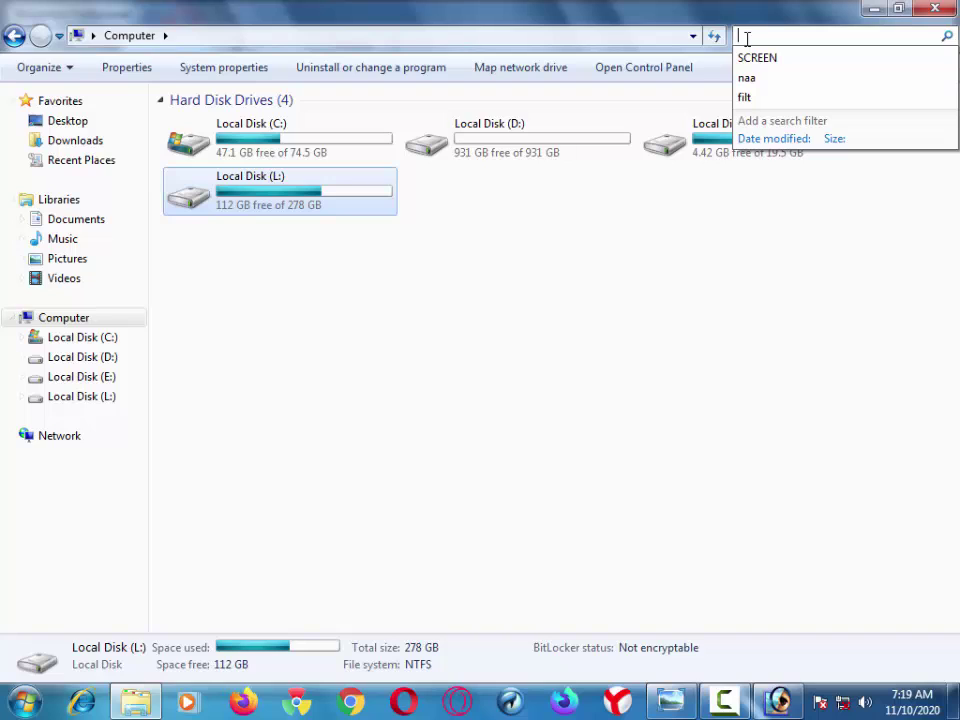
text(filt)
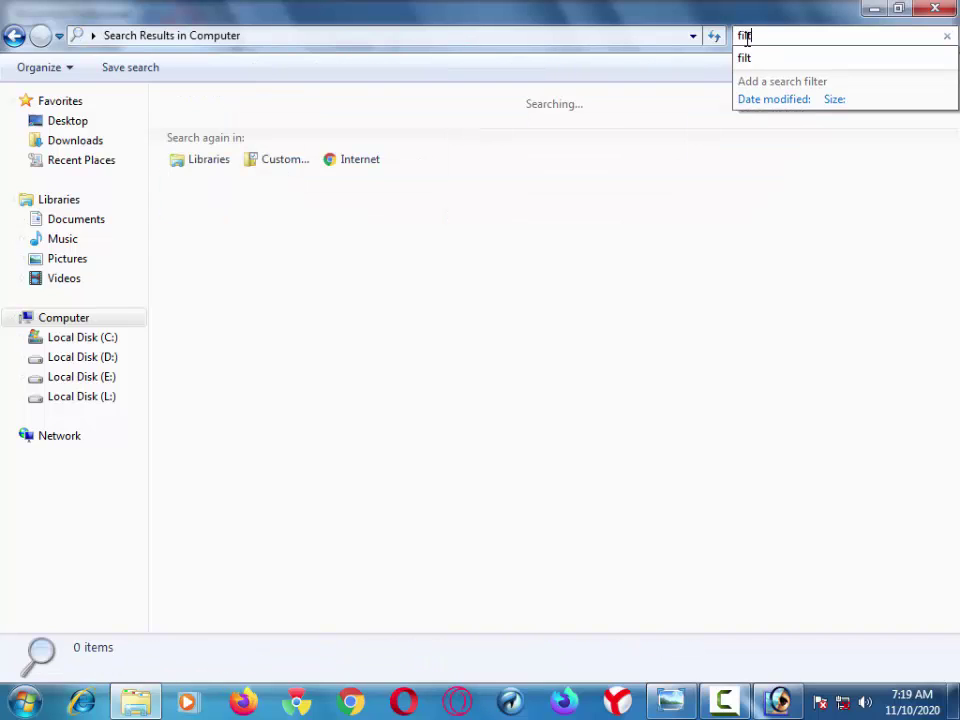
text(er)
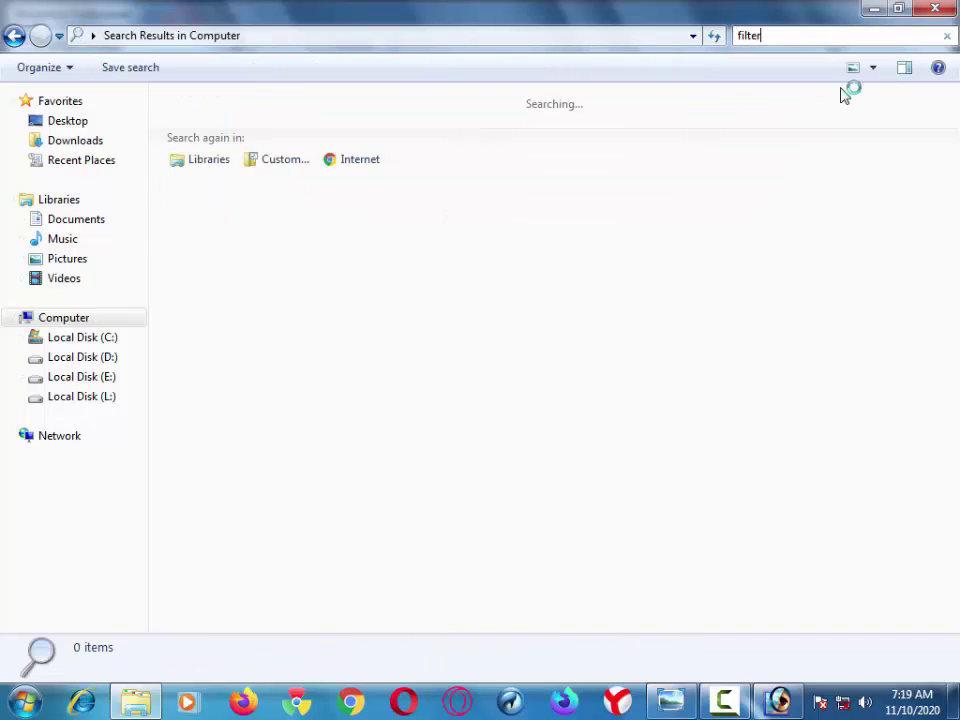
double_click(340, 155)
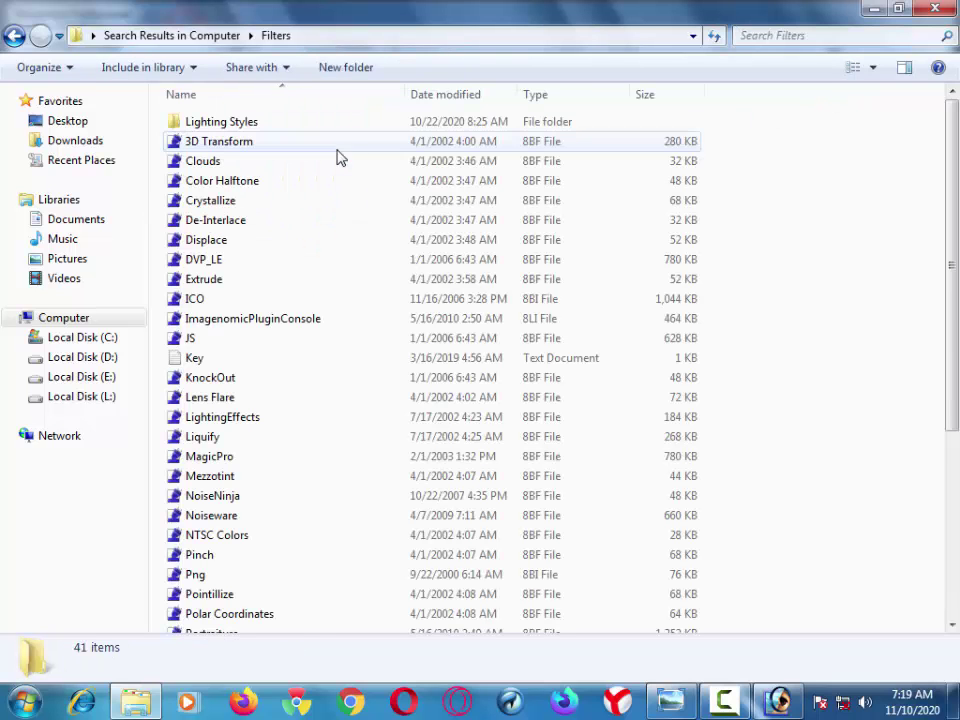
Copy the Noiseware license key from the Key notes into the License Key field.
click(194, 360)
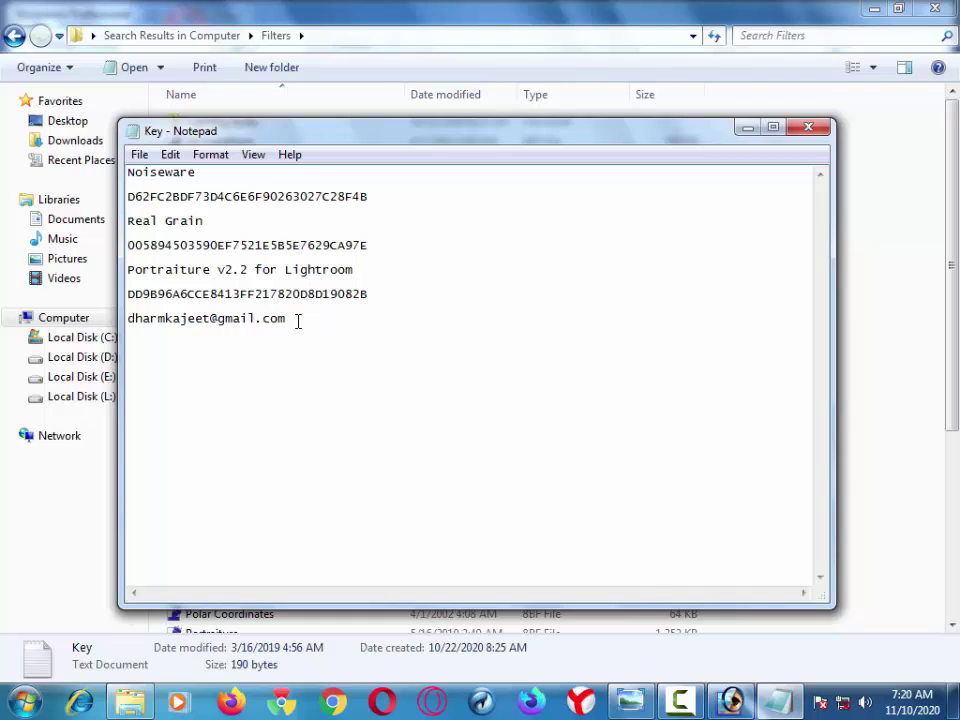
drag(368, 198, 127, 200)
key(ctrl+c)
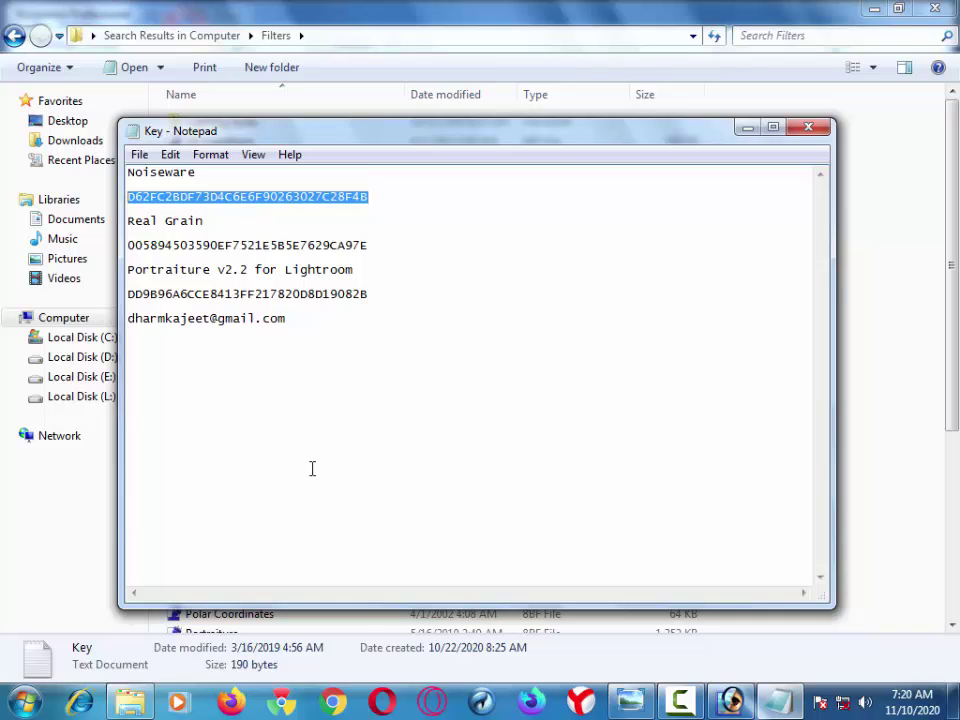
click(731, 700)
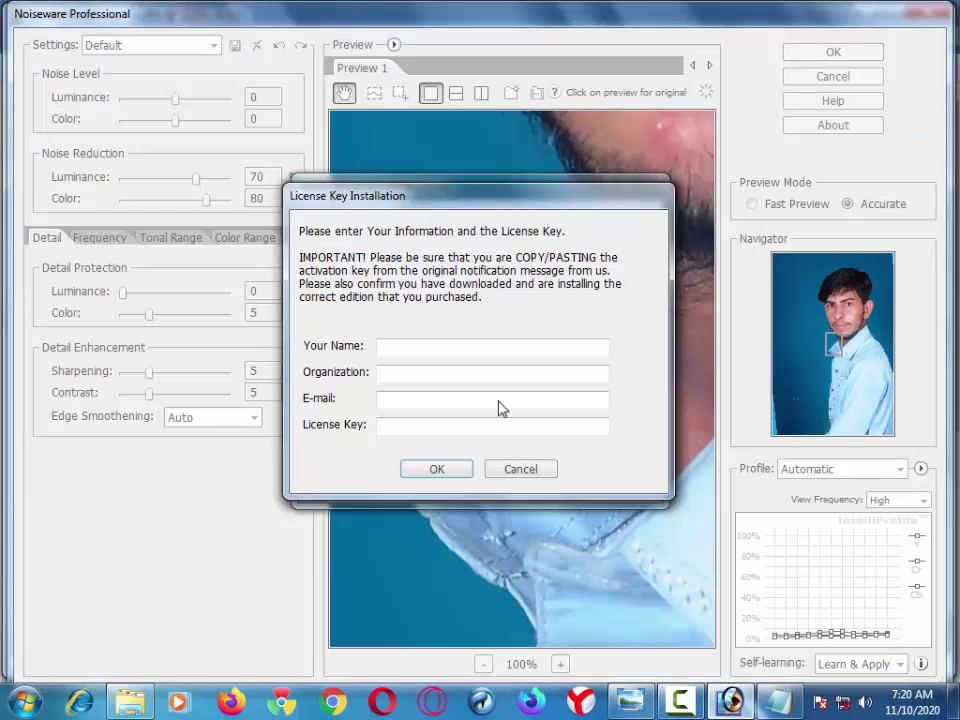
click(456, 424)
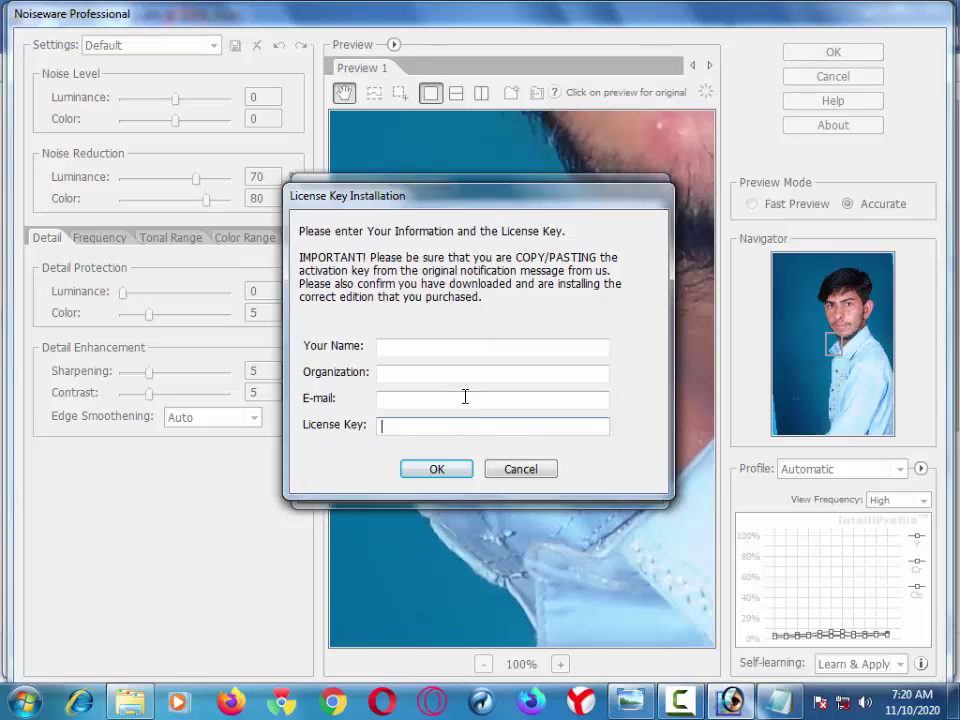
key(ctrl+v)
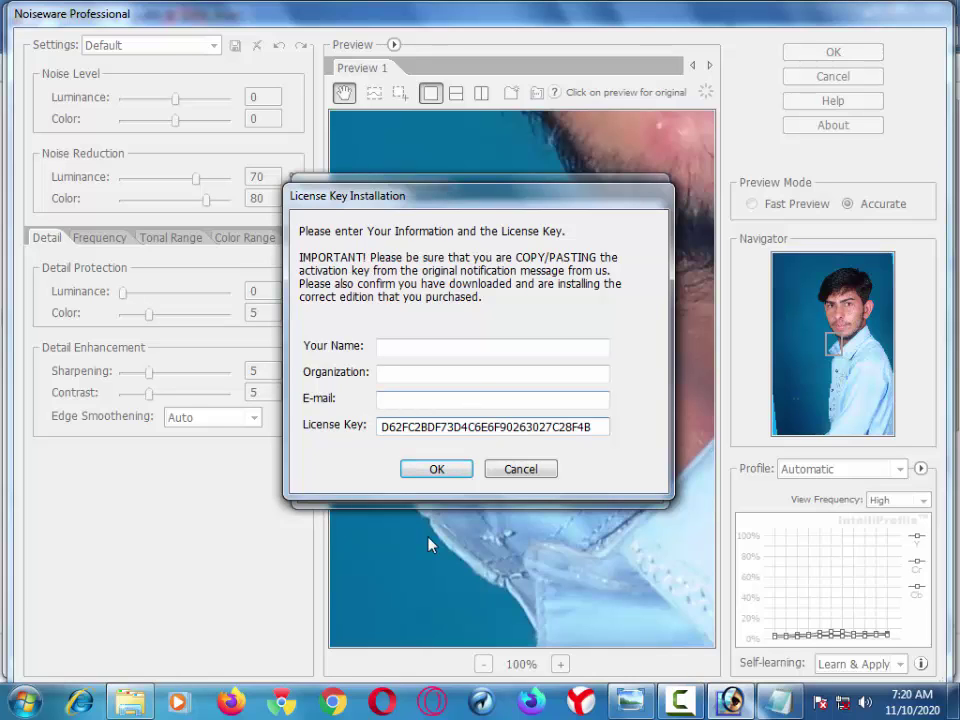
key(ctrl+z)
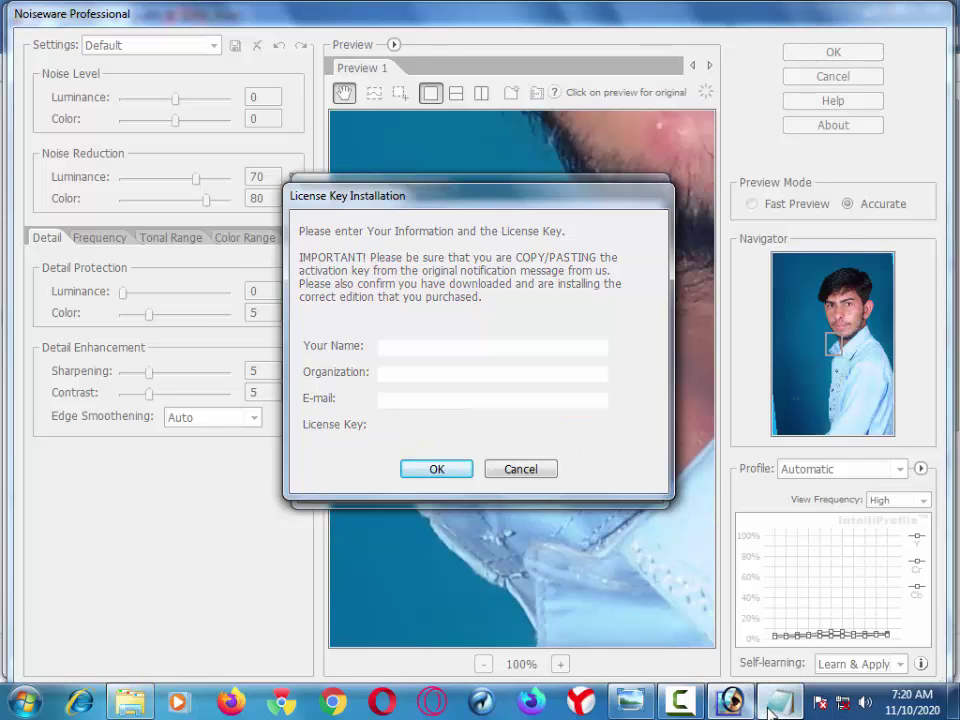
Paste the e-mail from the notes, enter a name, and submit the license registration.
click(779, 700)
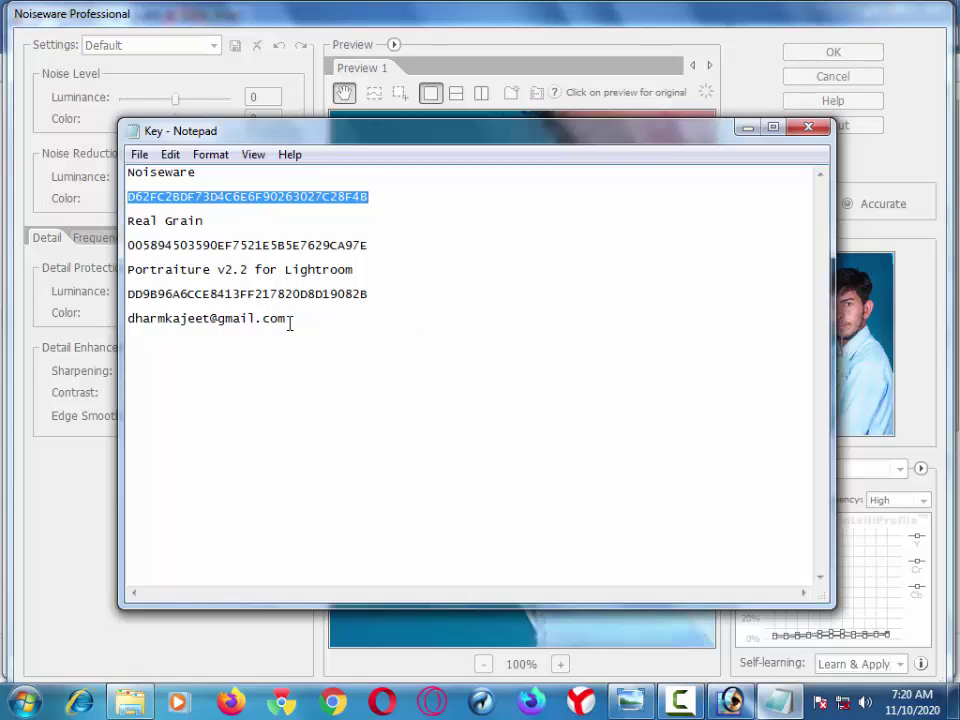
drag(289, 321, 125, 333)
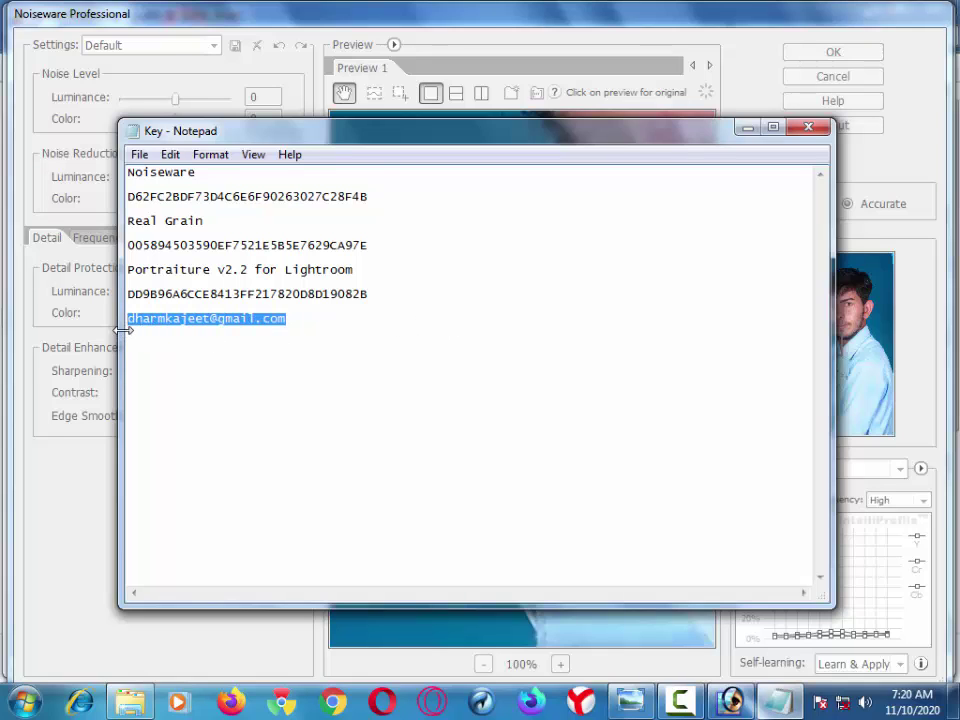
text(cc)
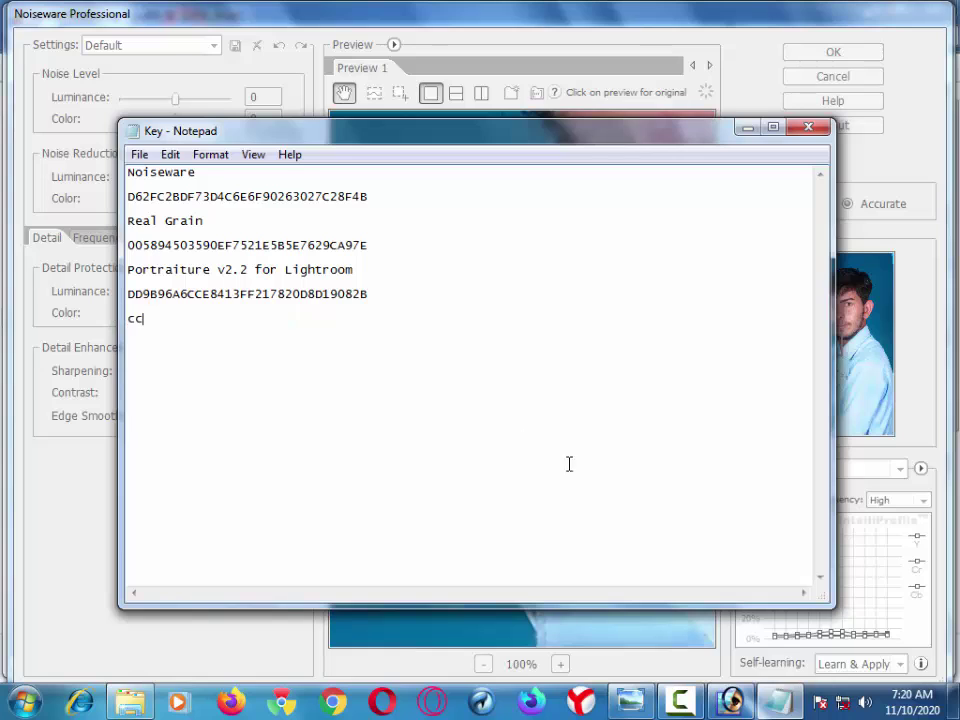
click(716, 650)
click(480, 400)
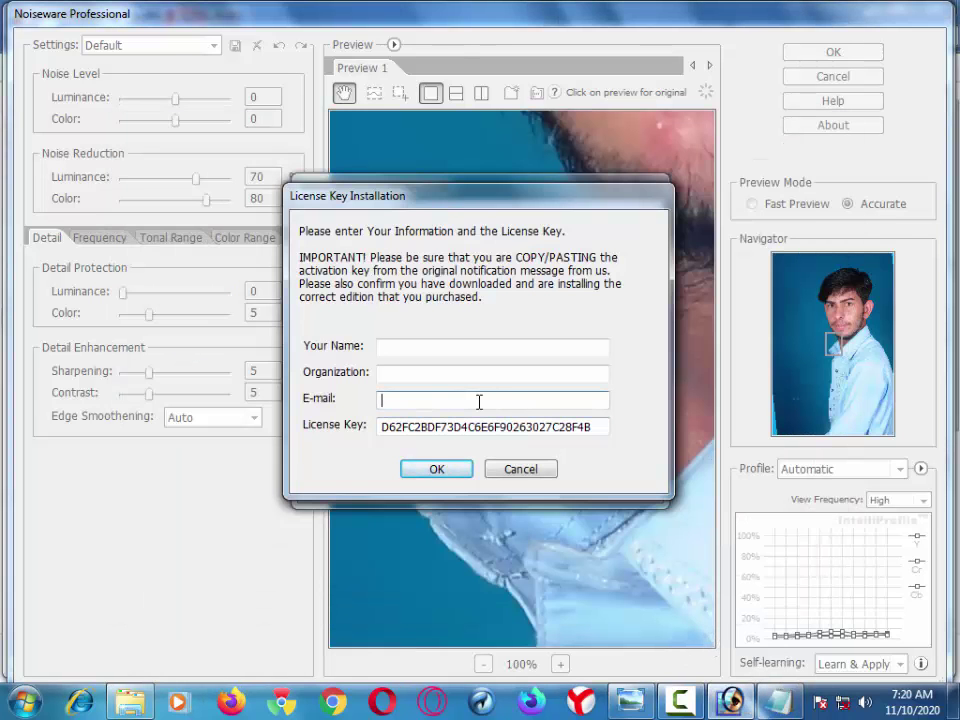
key(ctrl+v)
click(470, 374)
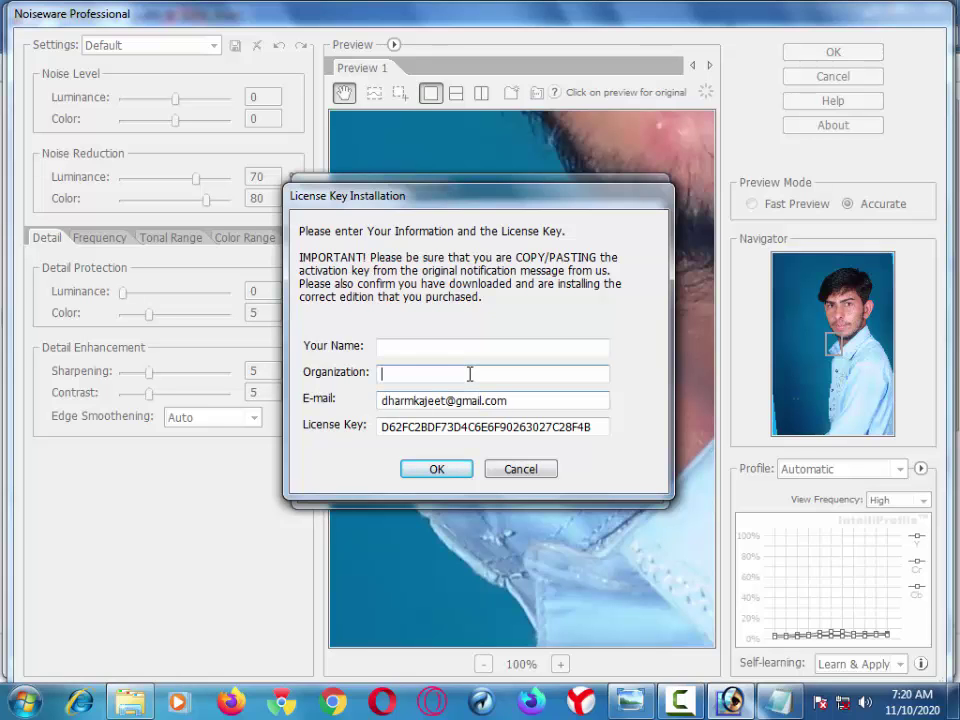
click(480, 346)
text(ghg)
click(437, 469)
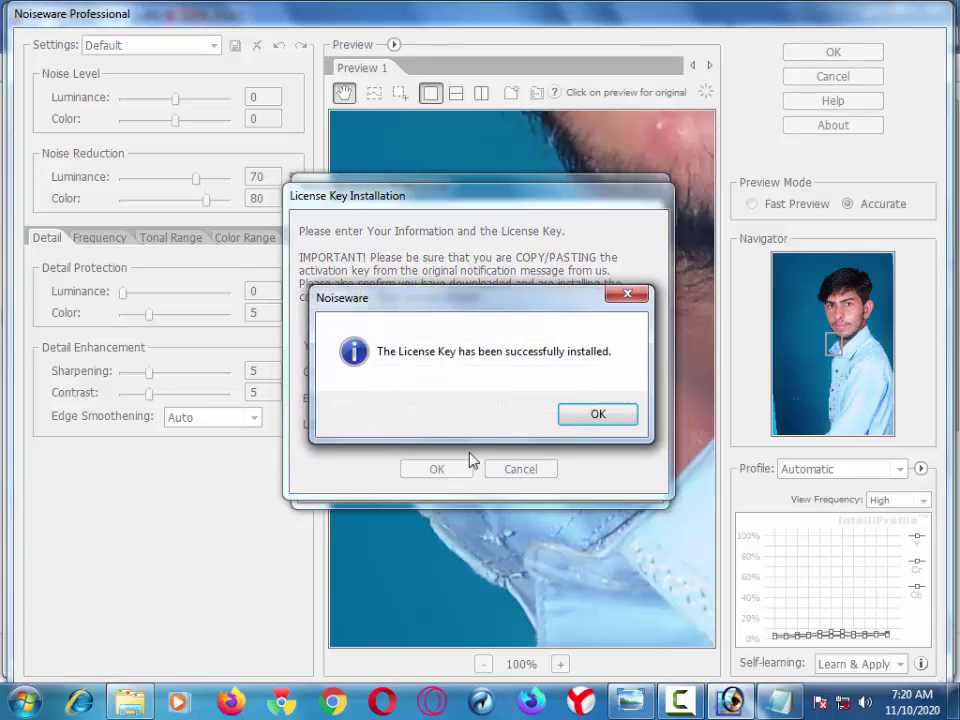
click(593, 425)
Pan and zoom out the preview, then apply Noiseware's default noise reduction.
mouse_move(604, 278)
mouse_down()
mouse_move(555, 242)
mouse_move(552, 428)
mouse_up()
scroll(561, 399, down, 1)
scroll(574, 379, down, 1)
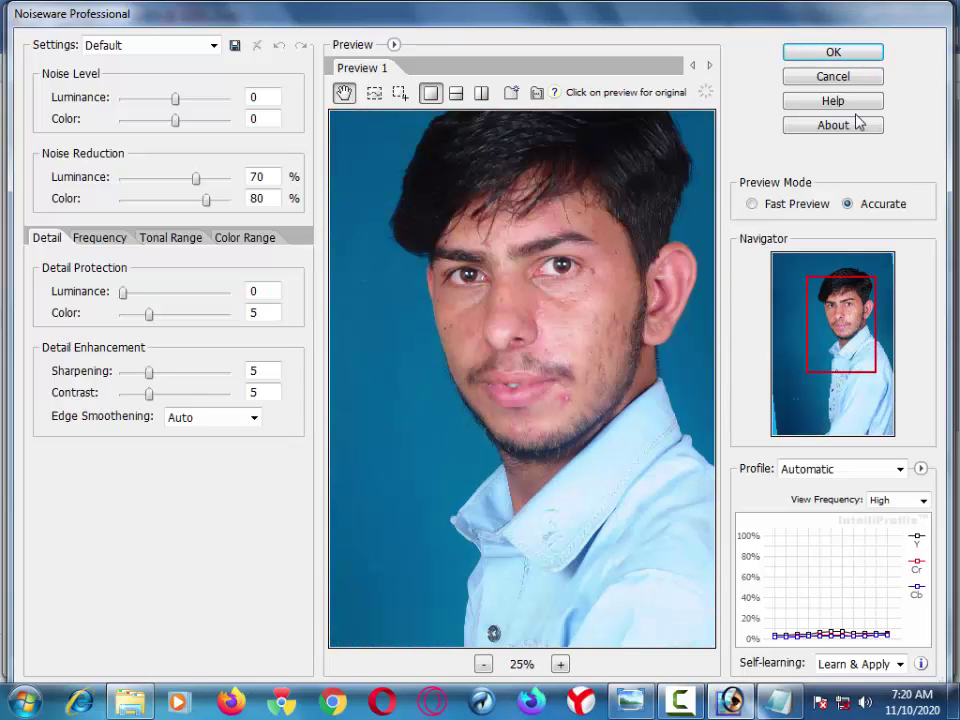
click(812, 57)
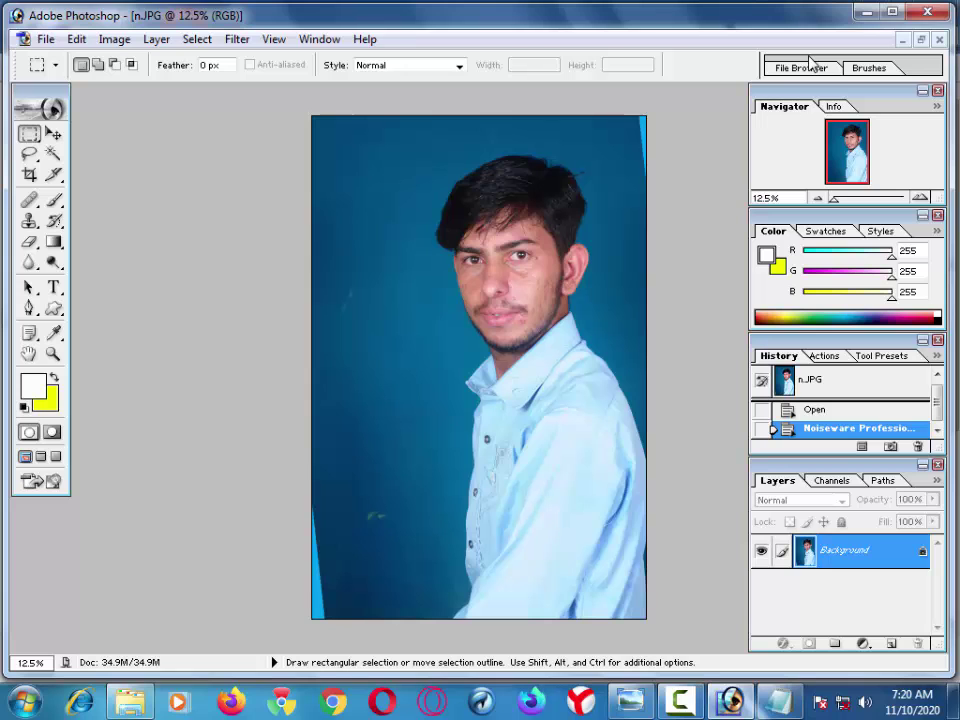
Undo the Noiseware filter and zoom in on the eyes and nose.
key(ctrl+z)
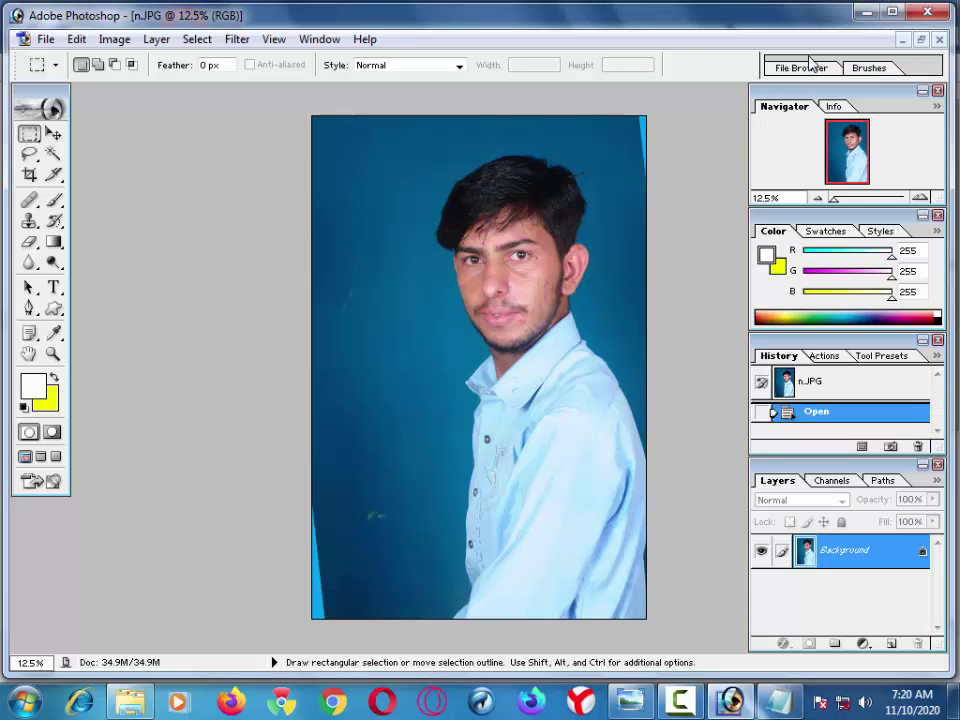
key(ctrl+plus)
key(ctrl+plus)
key(ctrl+plus)
scroll(397, 465, up, 4)
scroll(378, 432, up, 1)
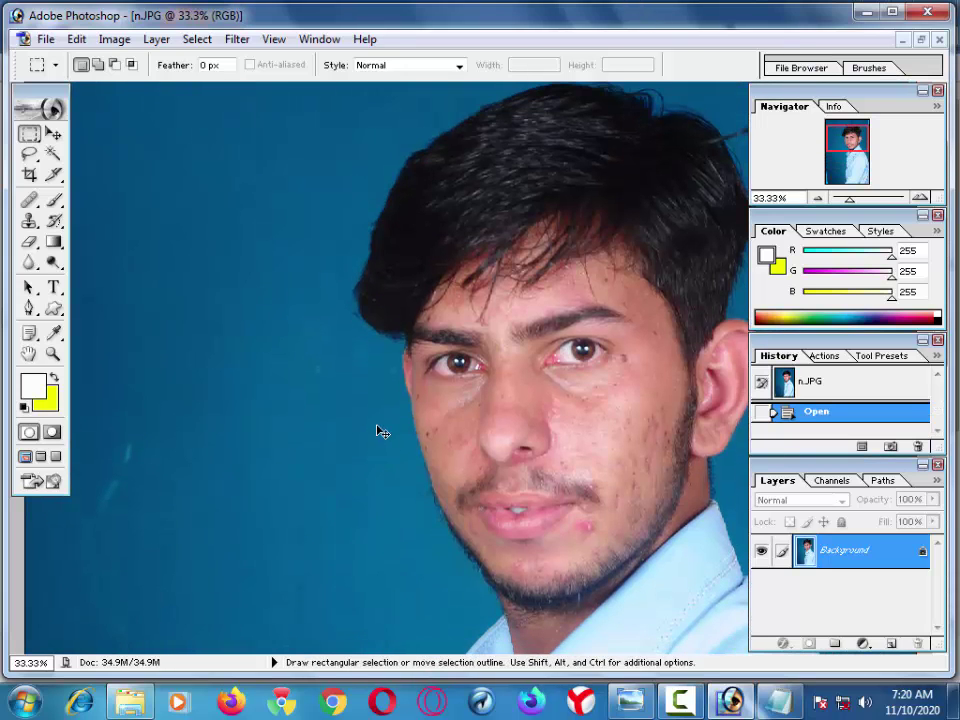
key(ctrl+plus)
mouse_move(428, 378)
mouse_down()
mouse_move(295, 283)
mouse_move(279, 231)
mouse_move(246, 227)
mouse_up()
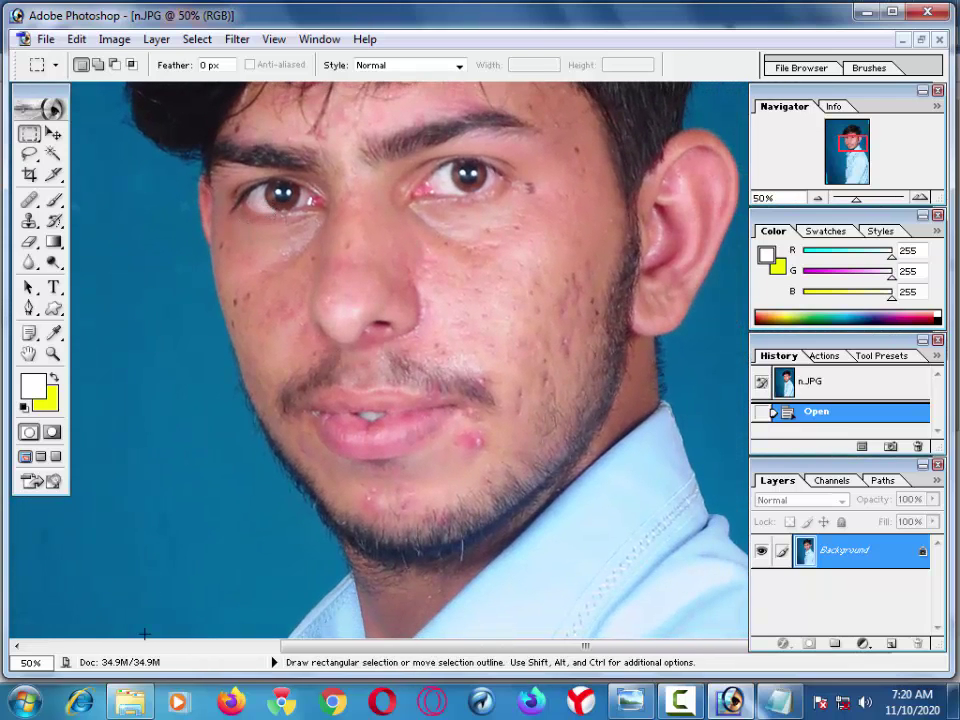
Reopen Noiseware Professional from the Filter menu and cancel without applying it.
key(alt+Tab)
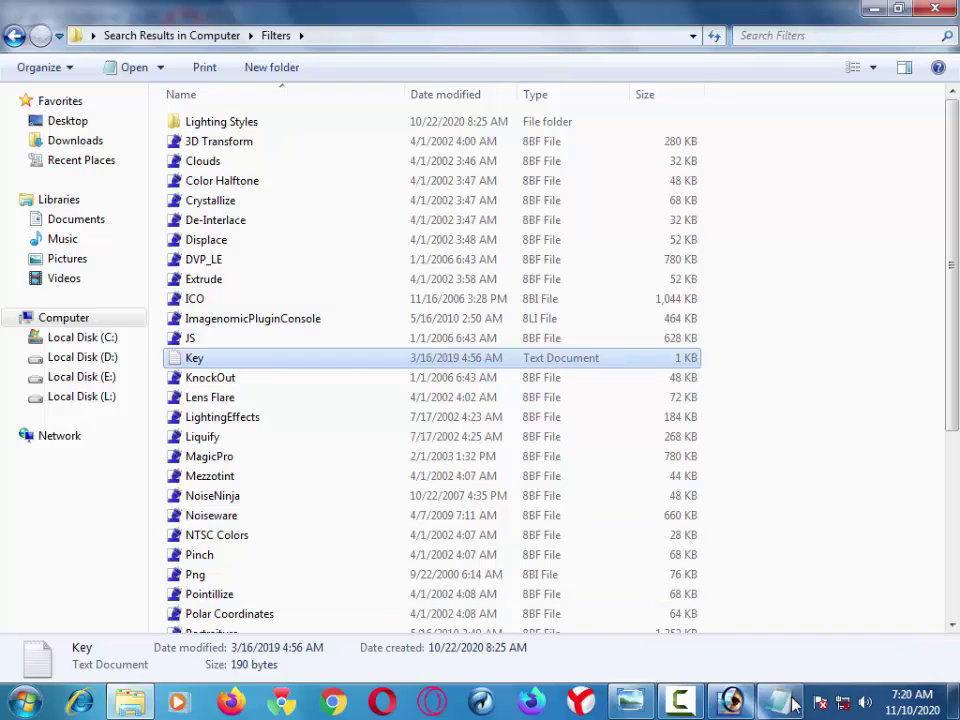
click(781, 701)
click(731, 700)
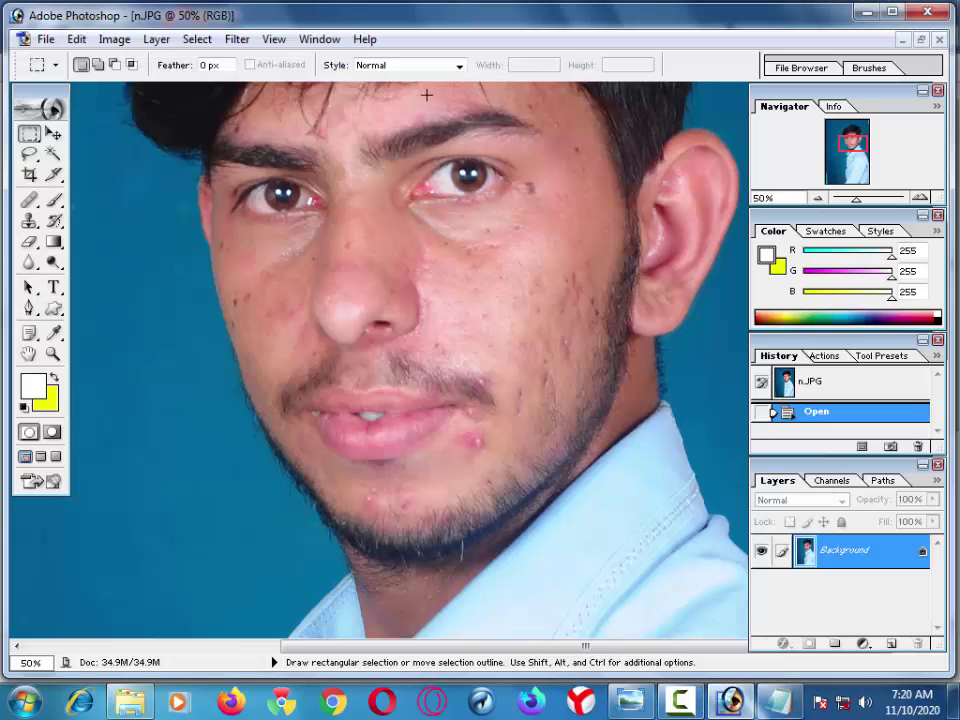
click(238, 41)
mouse_move(282, 496)
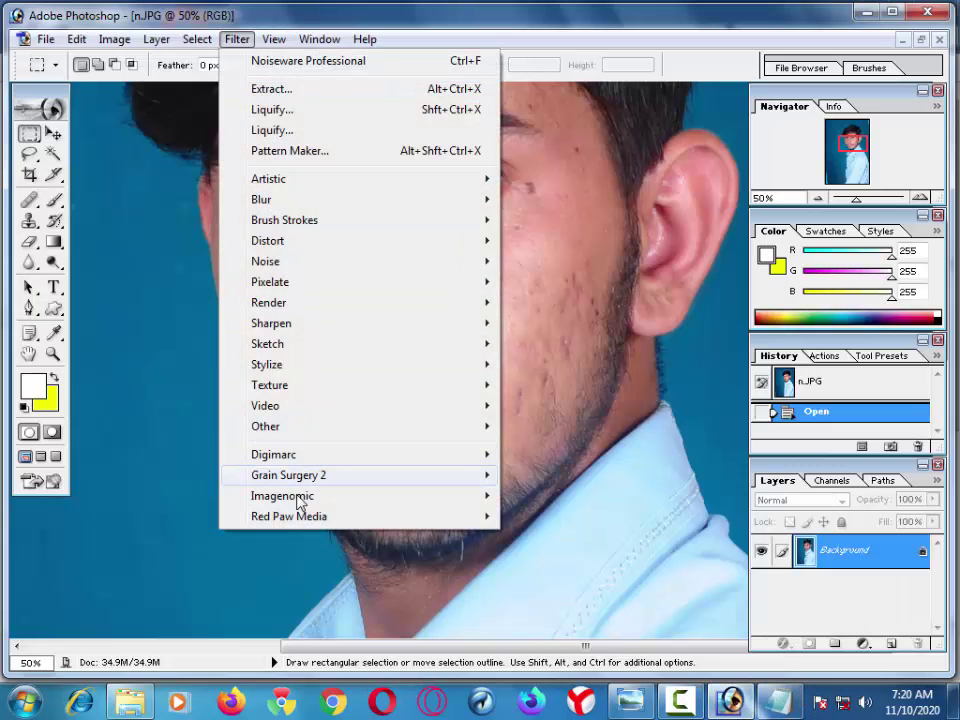
click(572, 519)
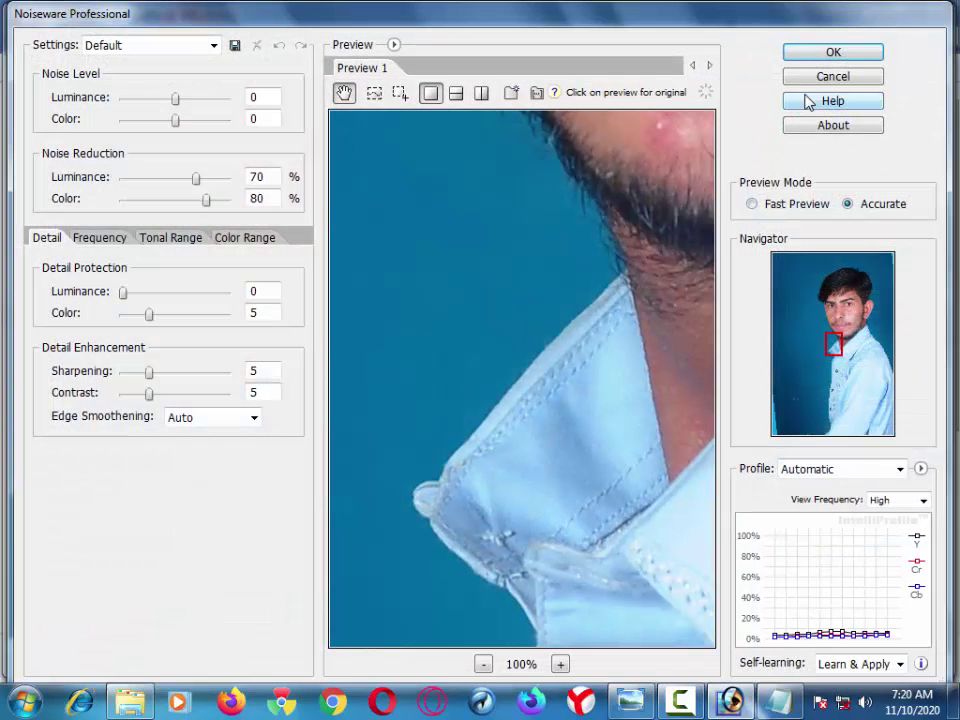
click(866, 87)
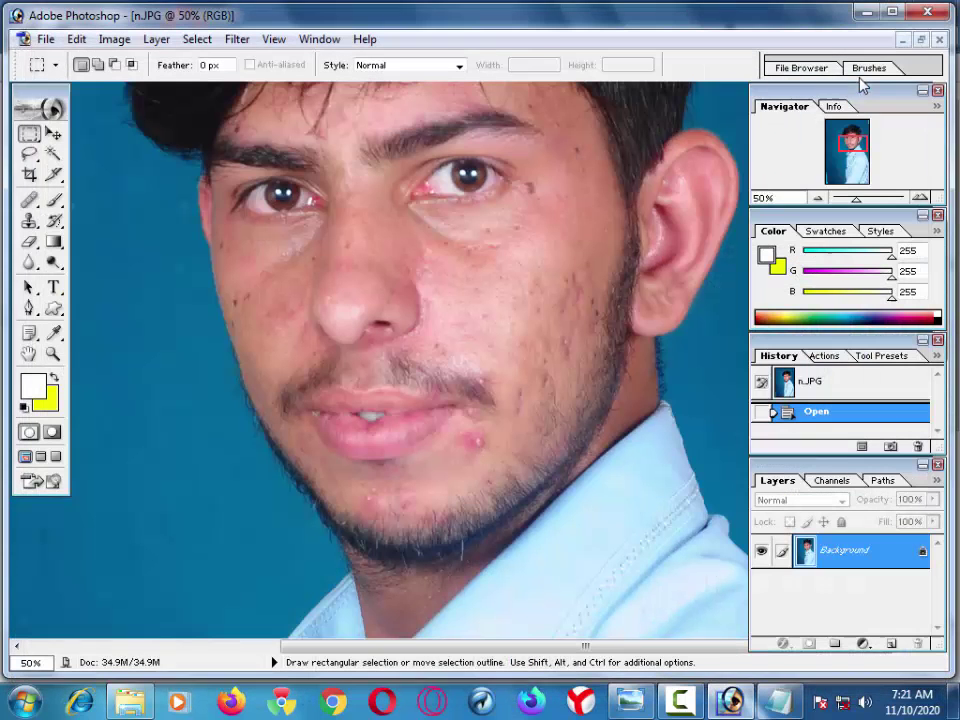
click(237, 40)
mouse_move(282, 496)
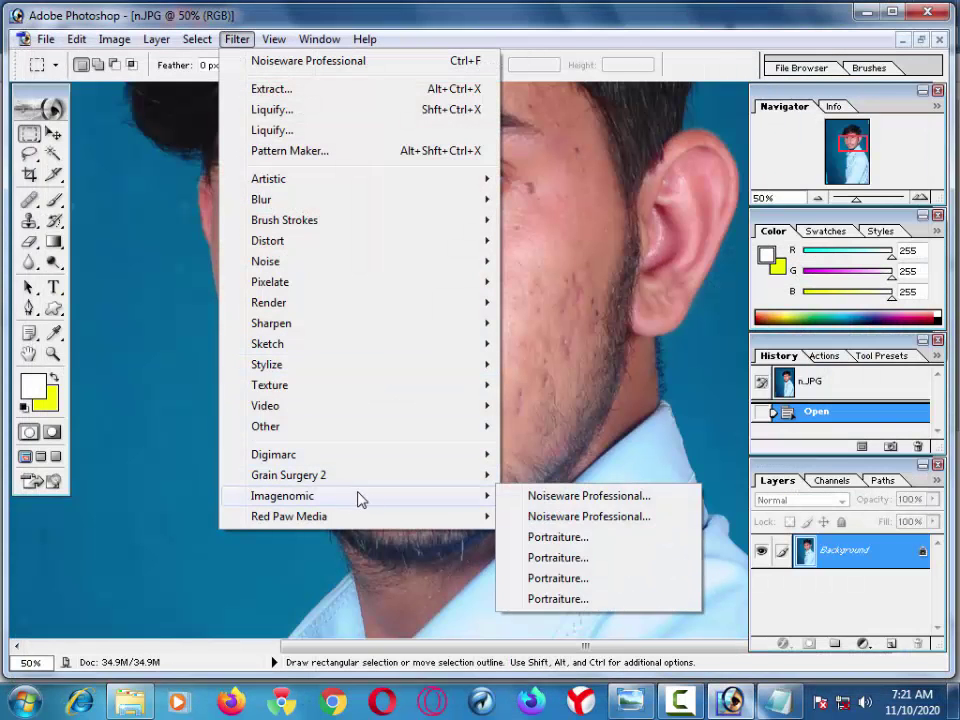
Apply Portraiture with default settings, then rerun it, decline the license, and rerun it.
click(558, 537)
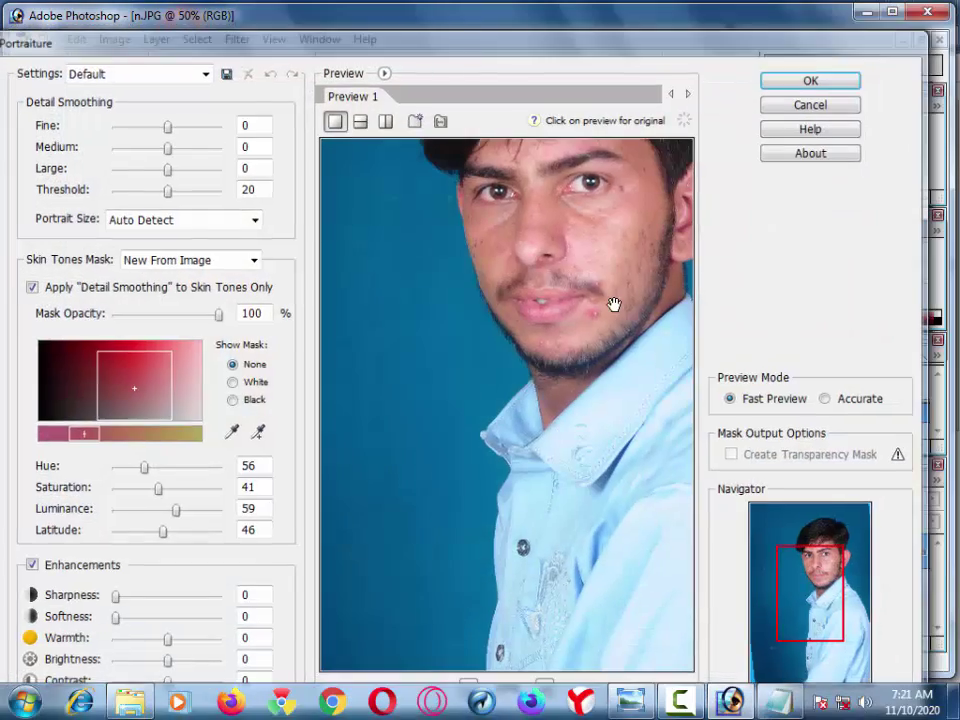
key(Escape)
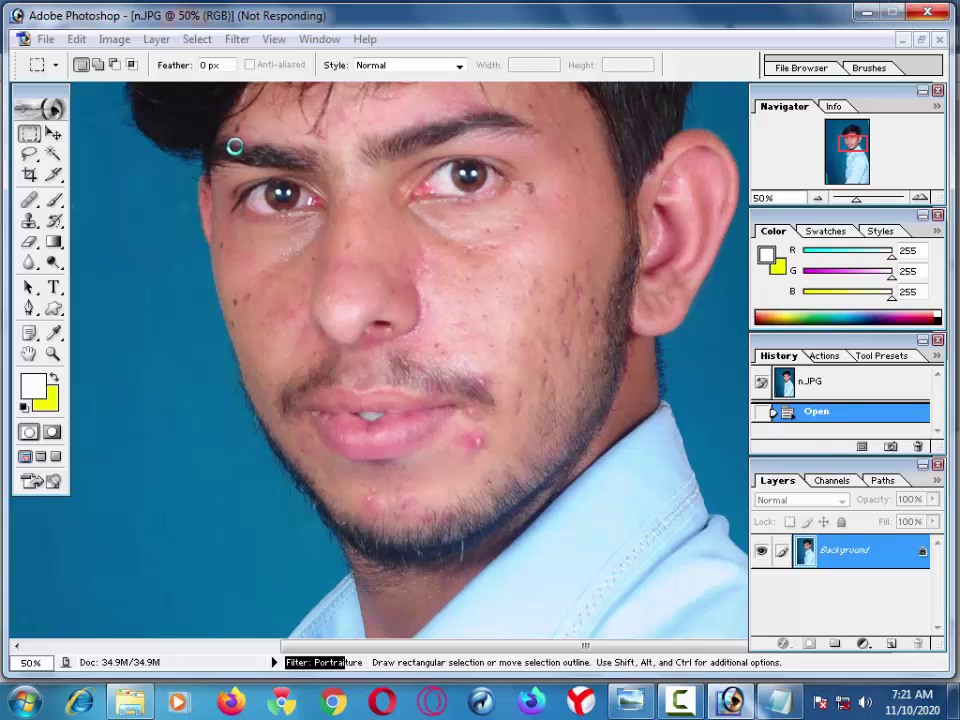
click(237, 39)
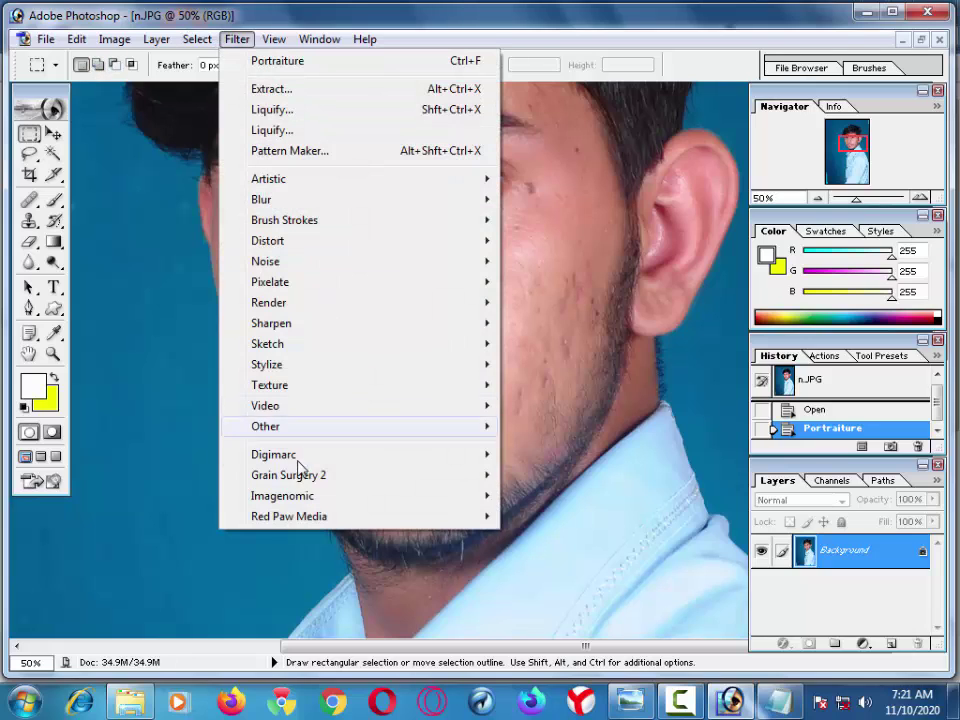
mouse_move(282, 496)
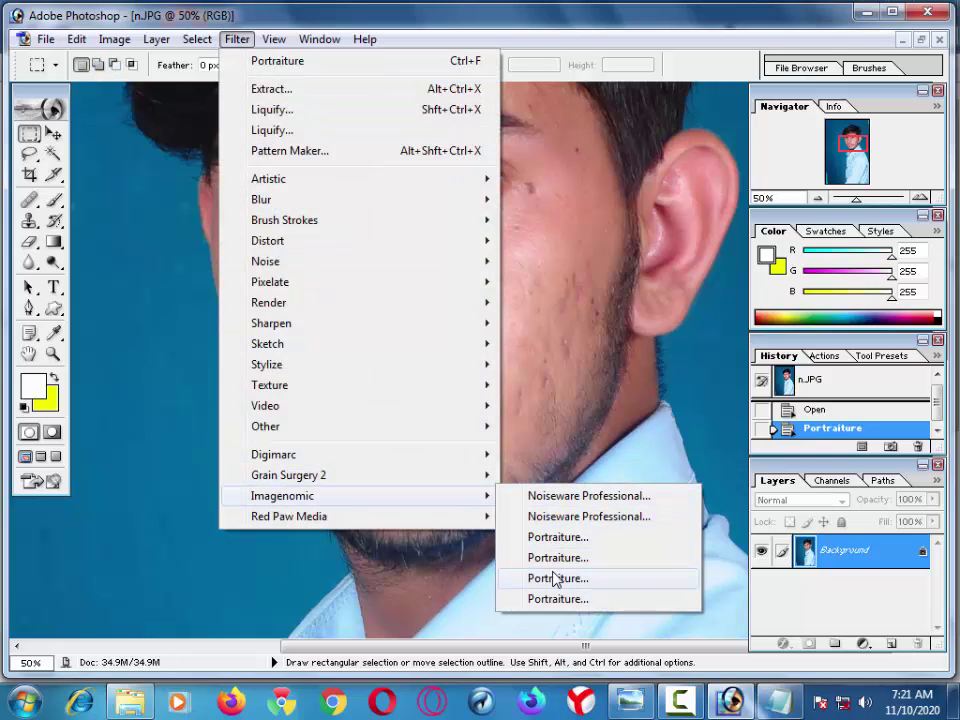
click(551, 563)
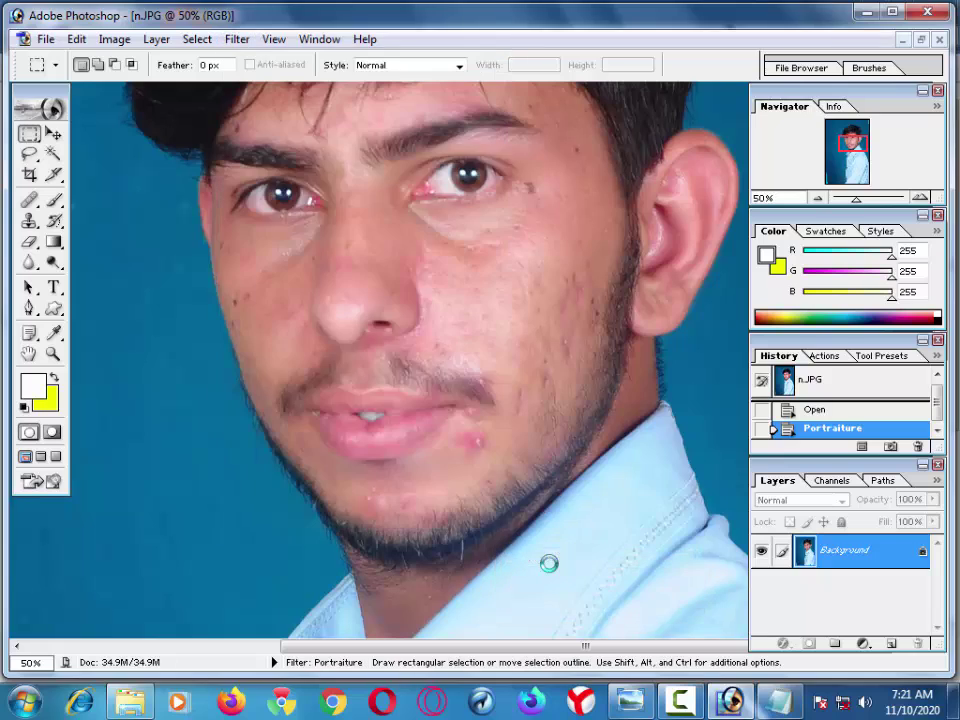
click(655, 519)
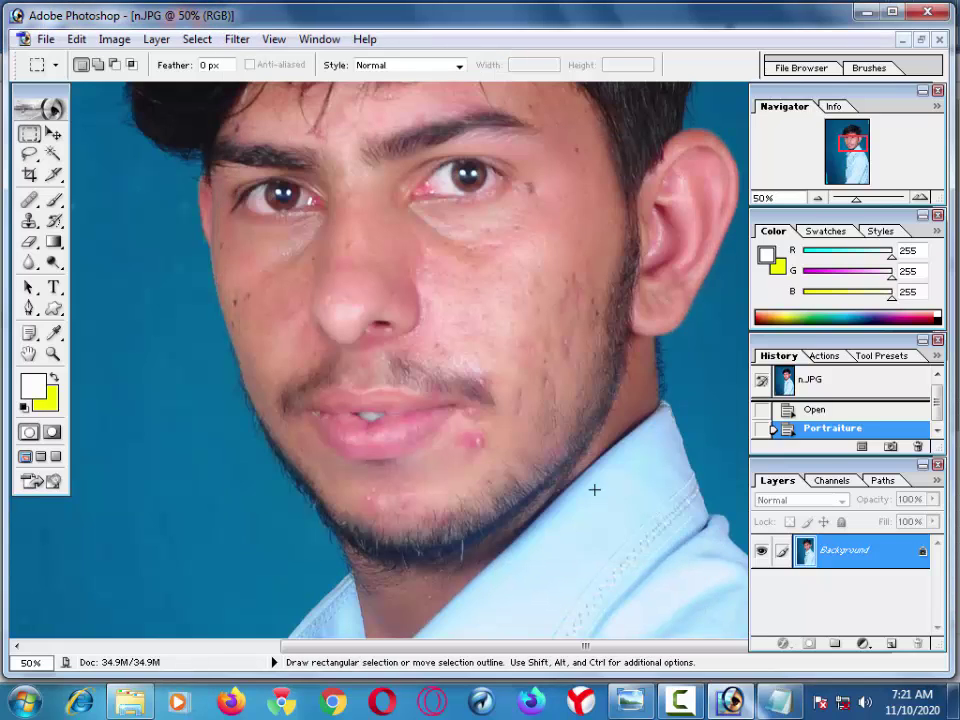
click(274, 39)
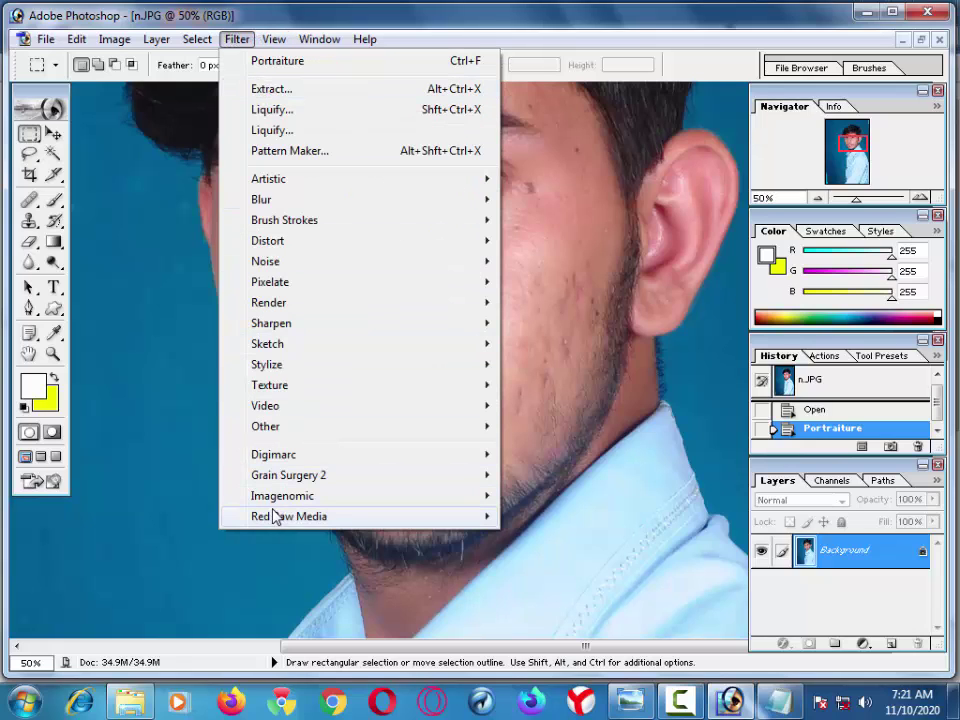
mouse_move(282, 496)
click(600, 557)
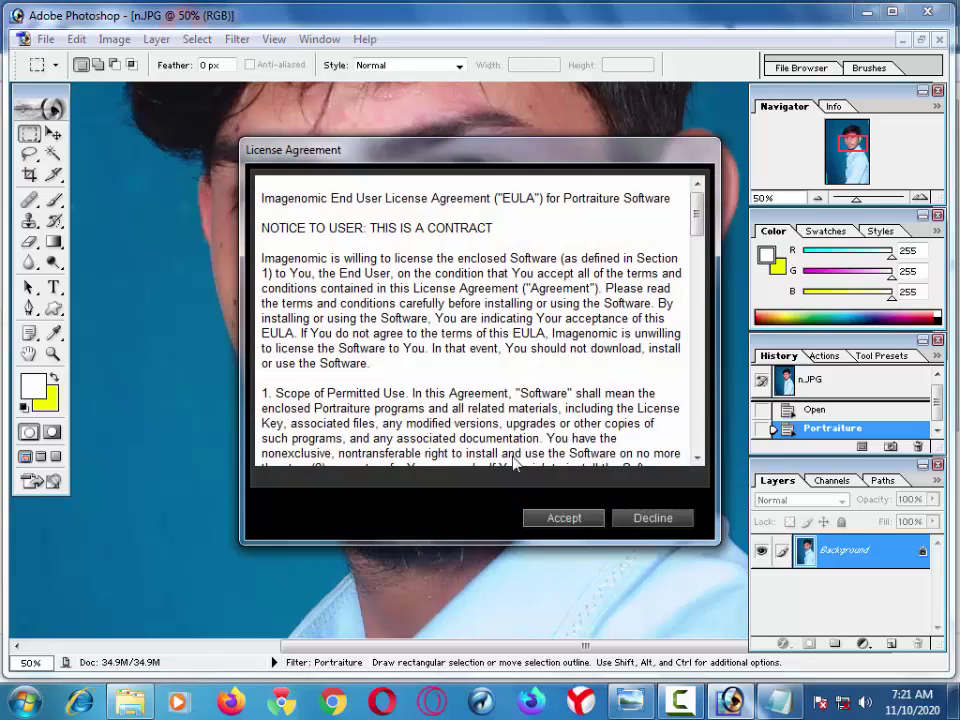
Accept Portraiture's license agreement and enter the e-mail address on the installation form.
click(558, 527)
click(570, 382)
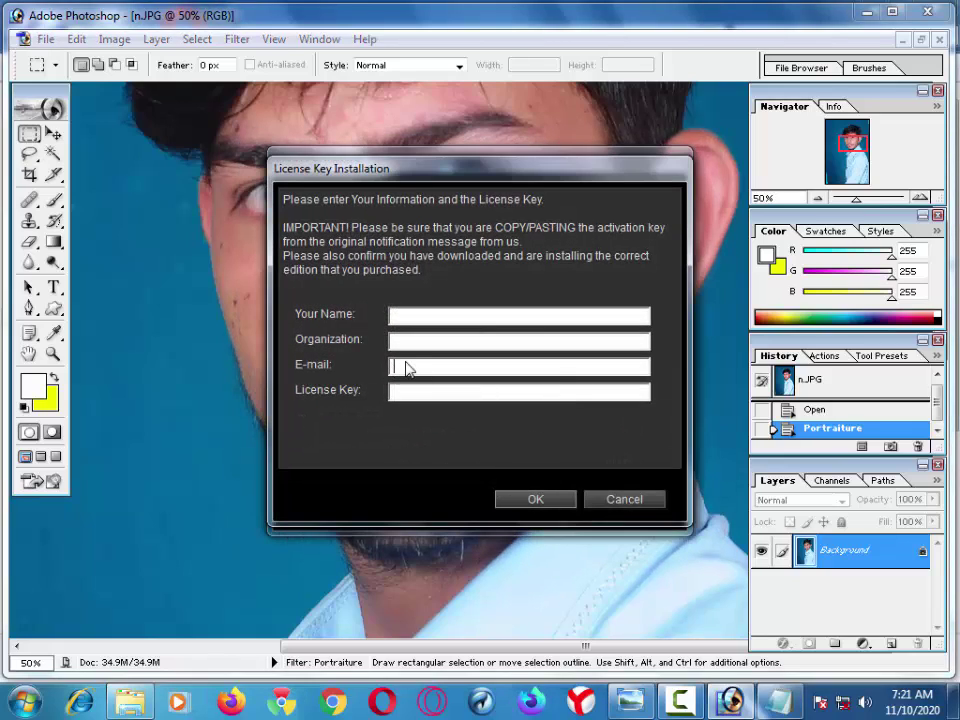
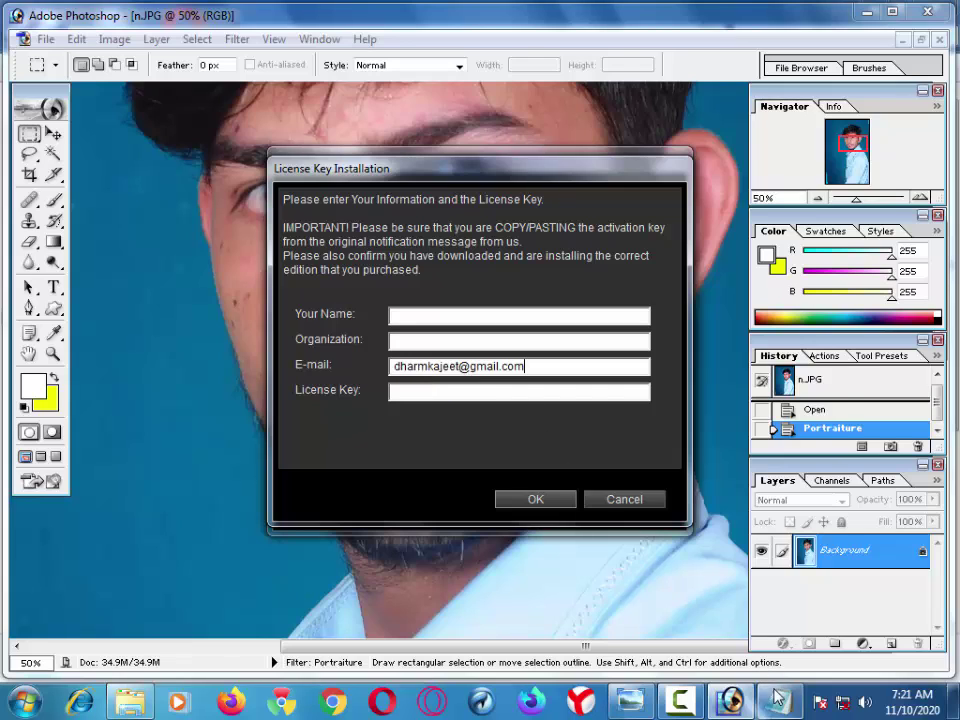
Copy the Real Grain license key from the key notes and return to the form.
click(778, 700)
drag(375, 244, 128, 243)
key(ctrl+c)
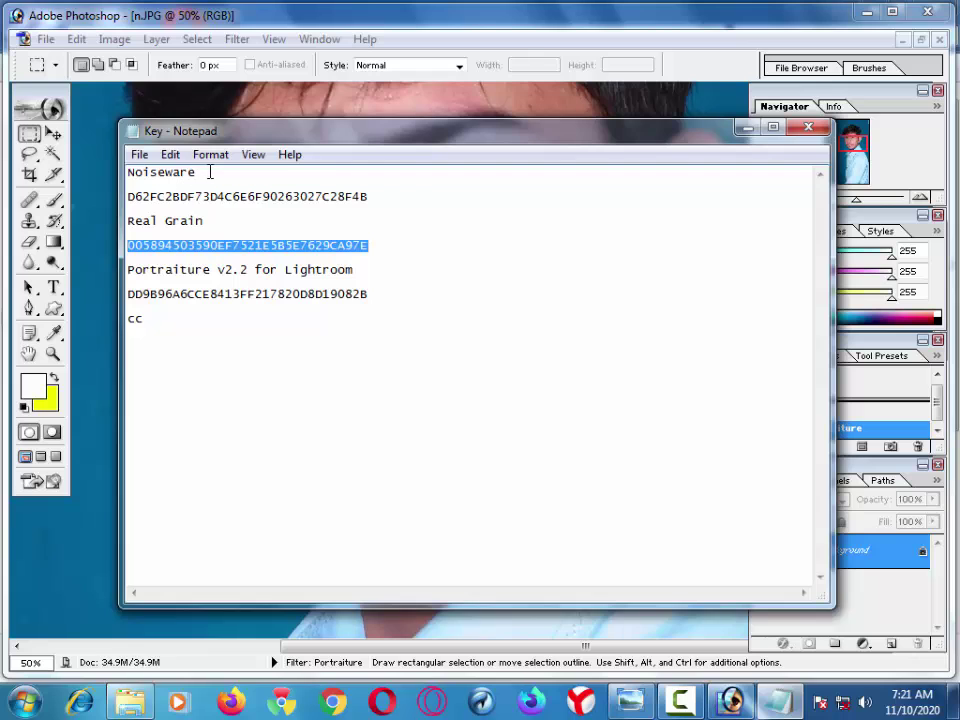
text(c)
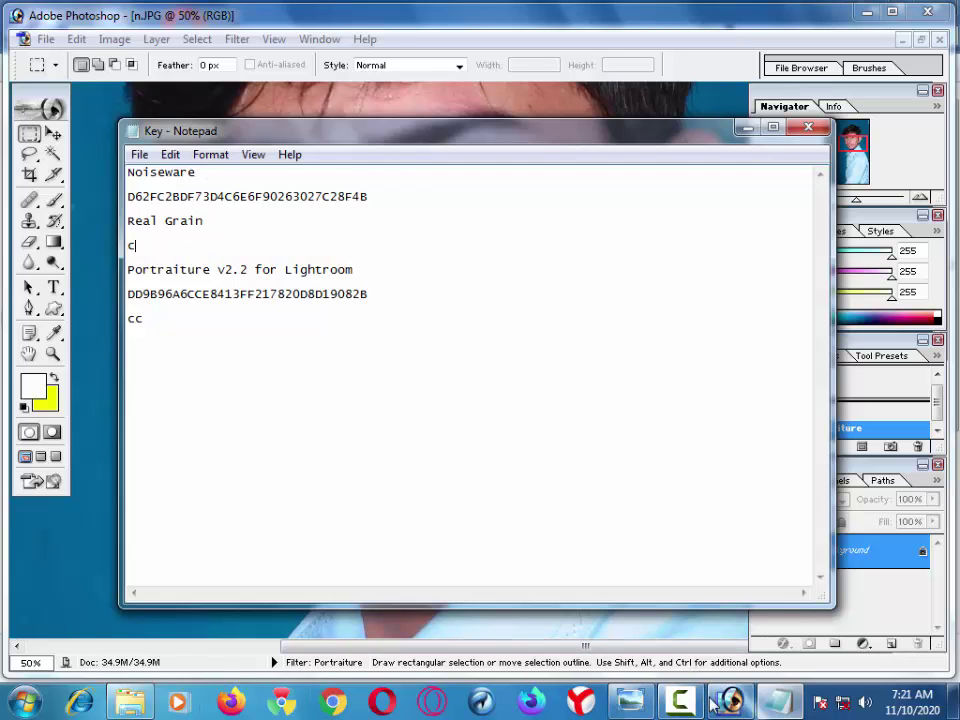
click(713, 705)
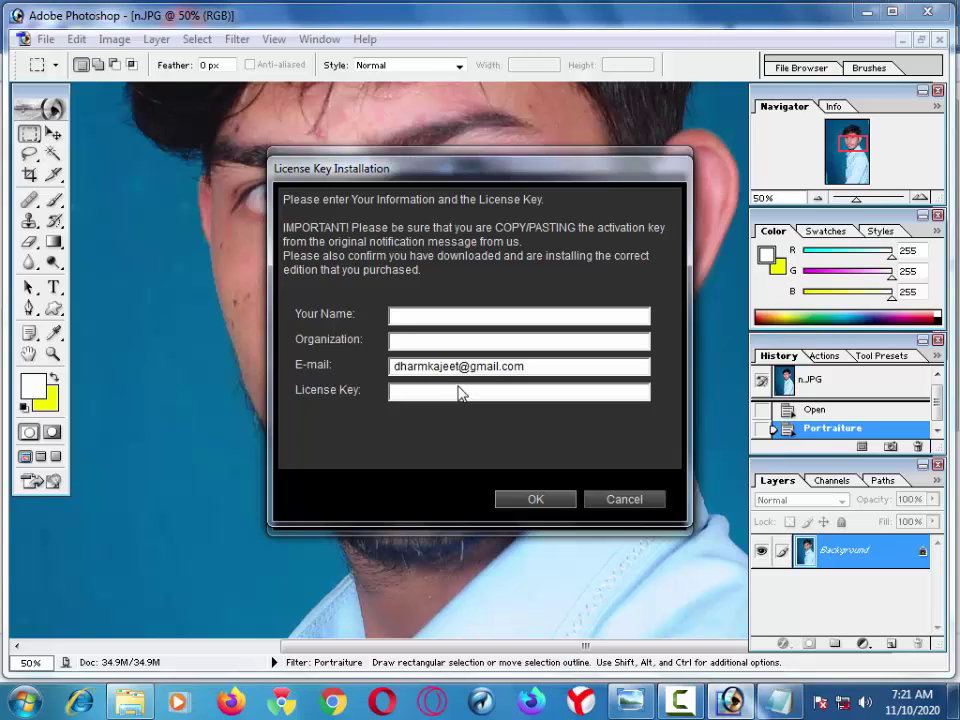
Submit the pasted key with a placeholder name, then clear the rejected key.
click(460, 393)
key(ctrl+v)
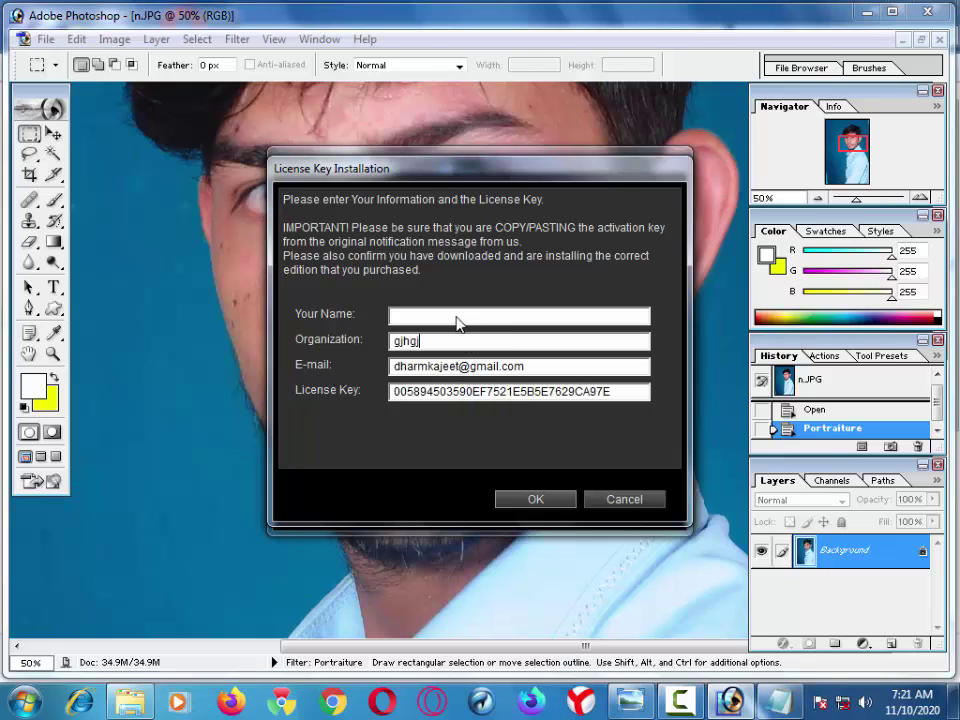
text(h)
click(456, 322)
text(gjhgh)
click(553, 500)
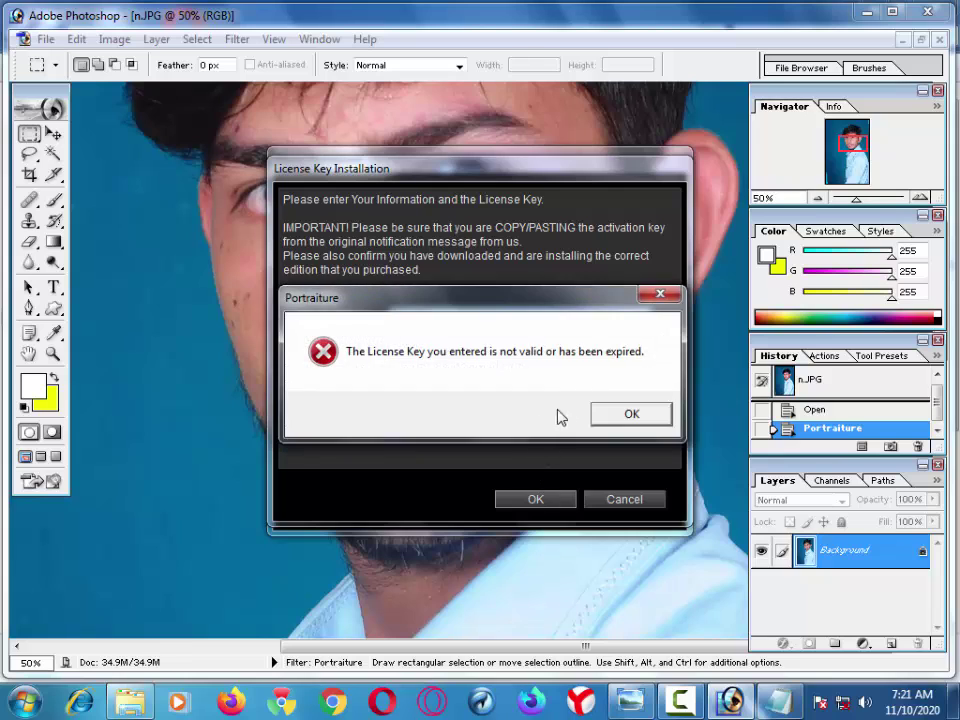
key(Return)
drag(632, 398, 356, 418)
key(BackSpace)
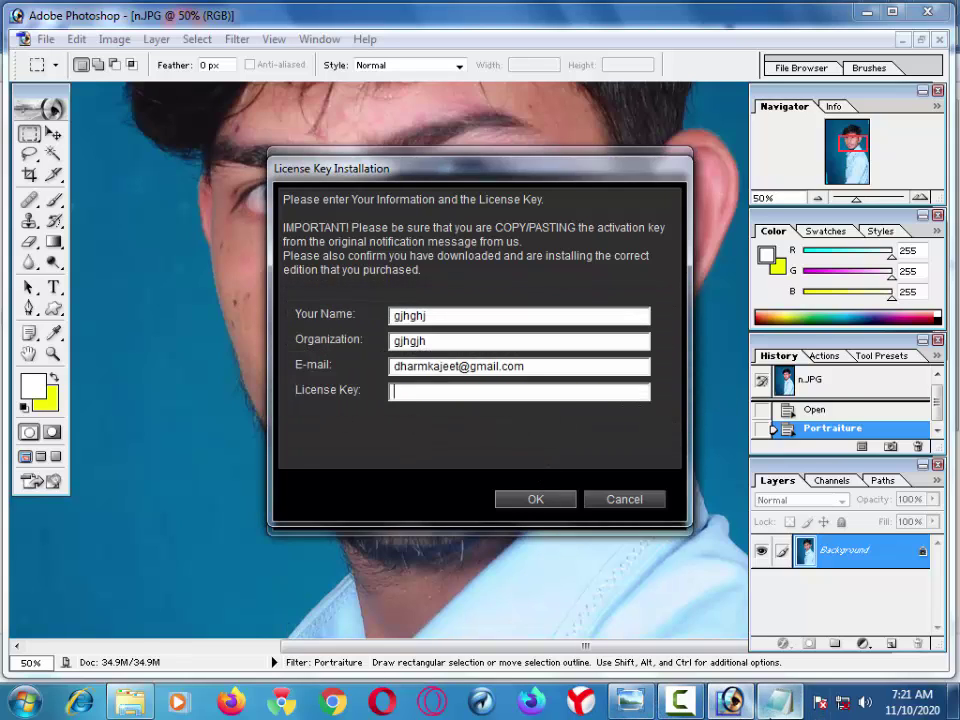
Copy the Portraiture license key line from the saved key notes.
click(779, 700)
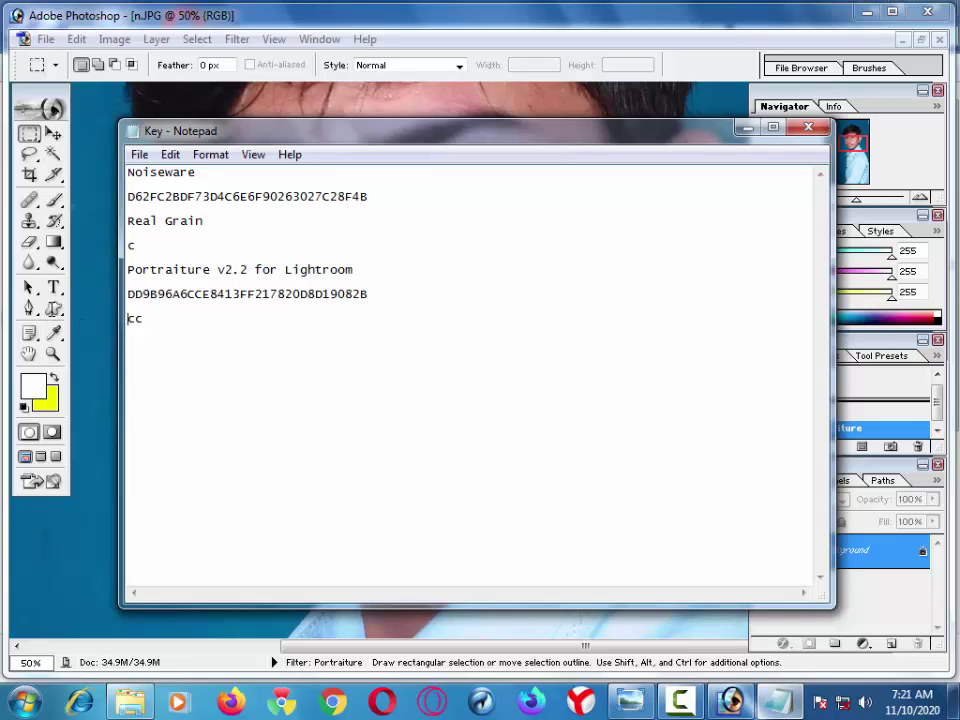
drag(368, 294, 77, 290)
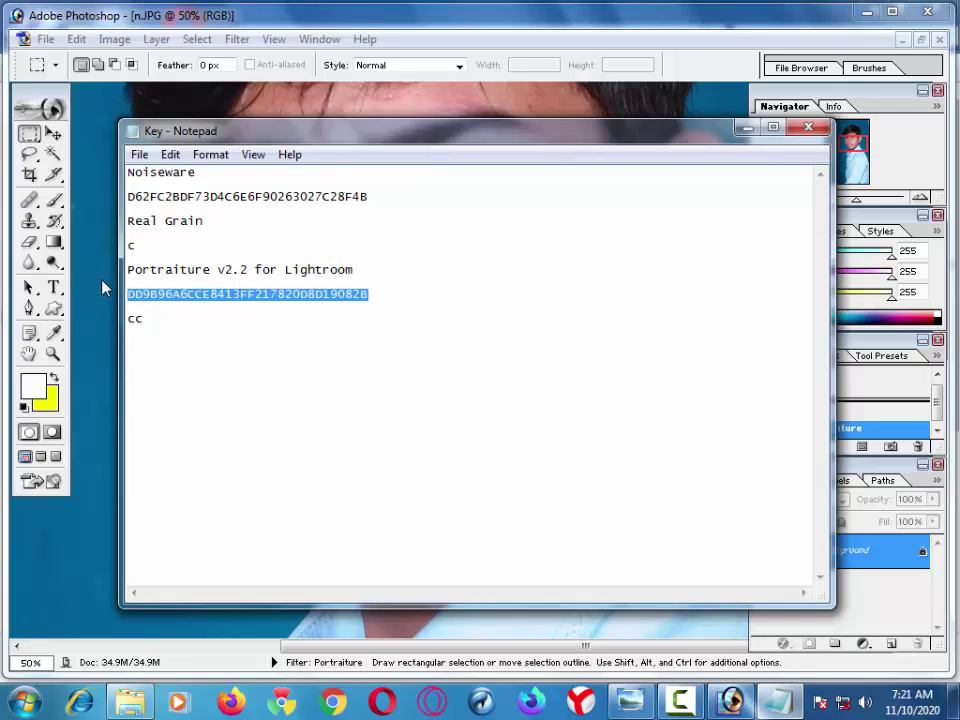
text(c)
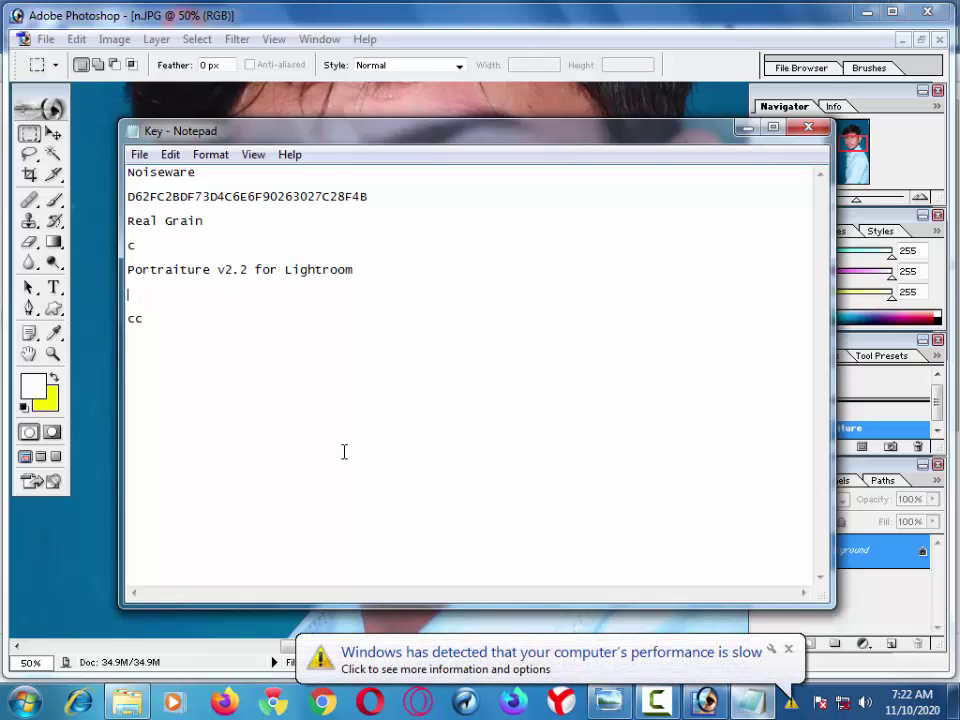
key(BackSpace)
key(BackSpace)
key(BackSpace)
key(BackSpace)
key(BackSpace)
key(BackSpace)
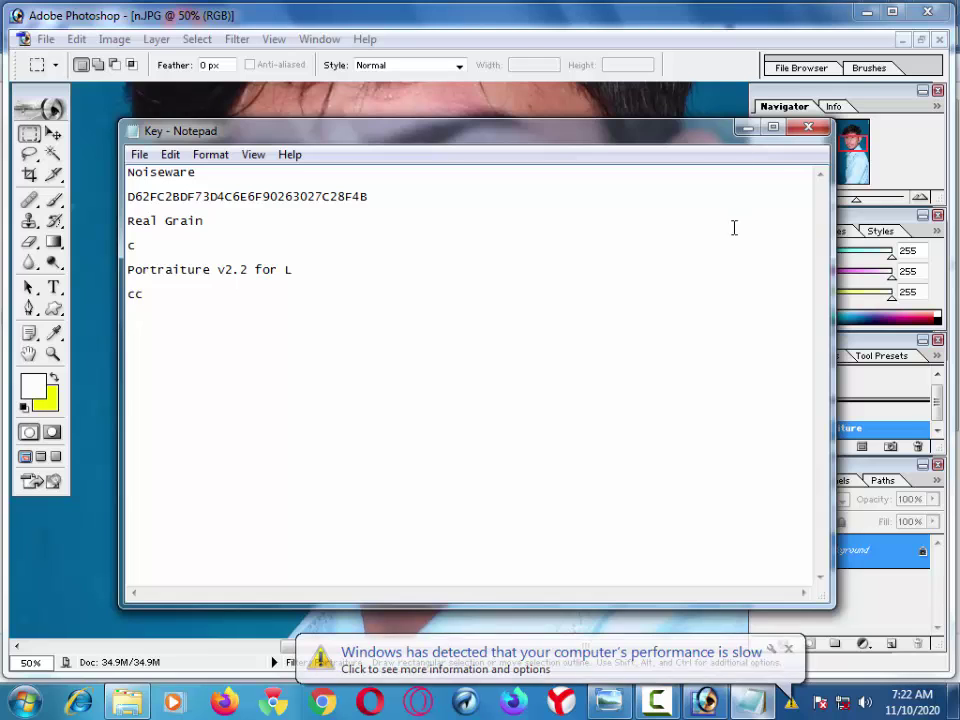
click(807, 129)
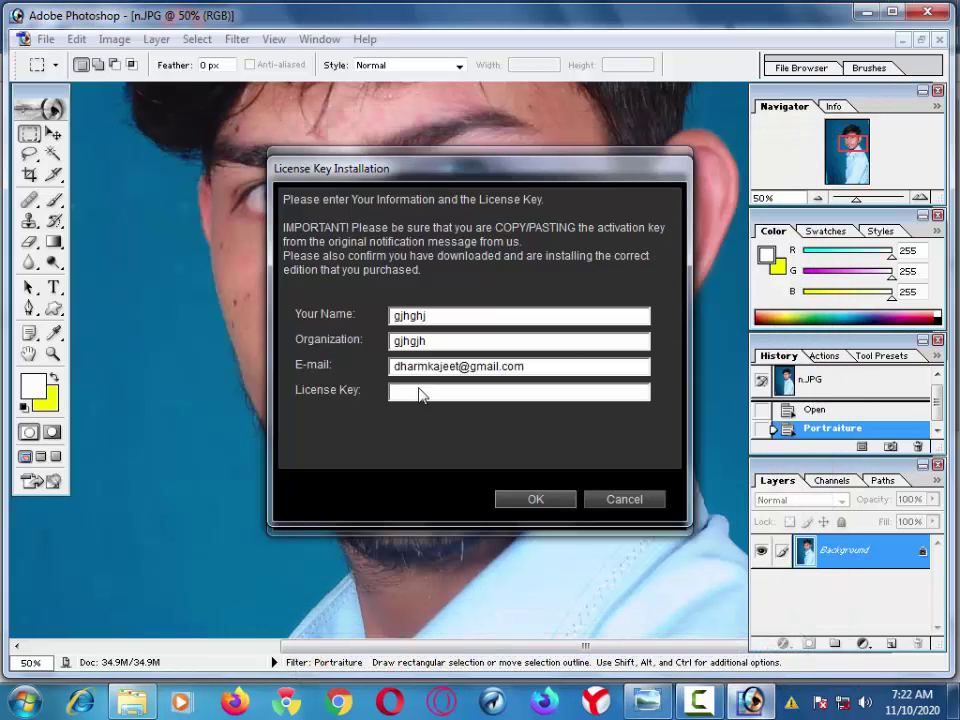
Paste the Portraiture key, confirm installation, and apply the Portraiture smoothing to the photo.
key(ctrl+v)
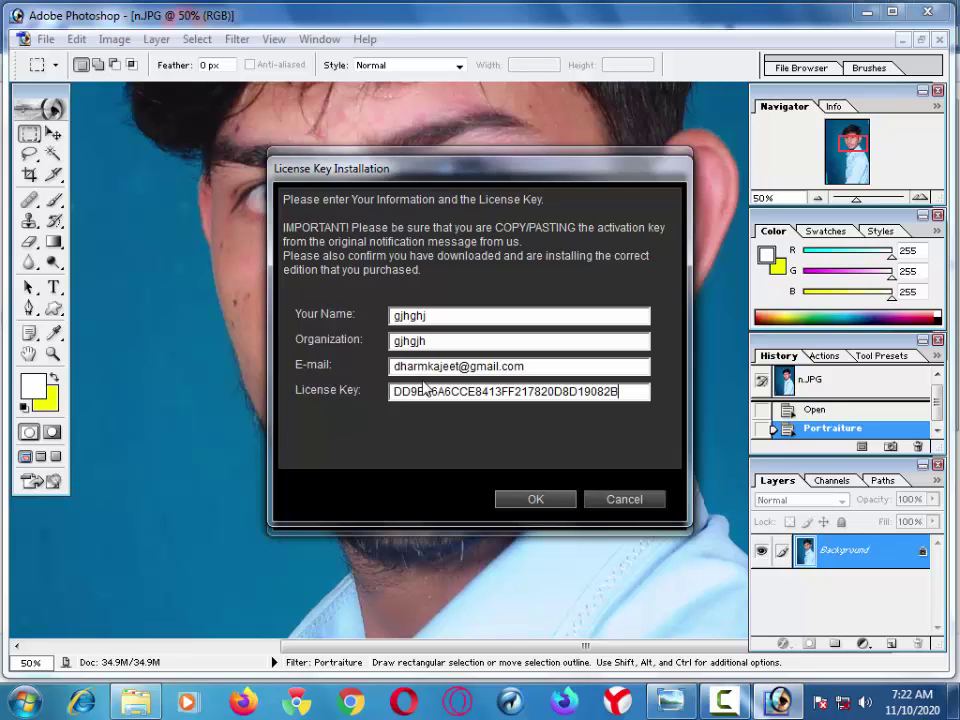
click(540, 492)
click(594, 414)
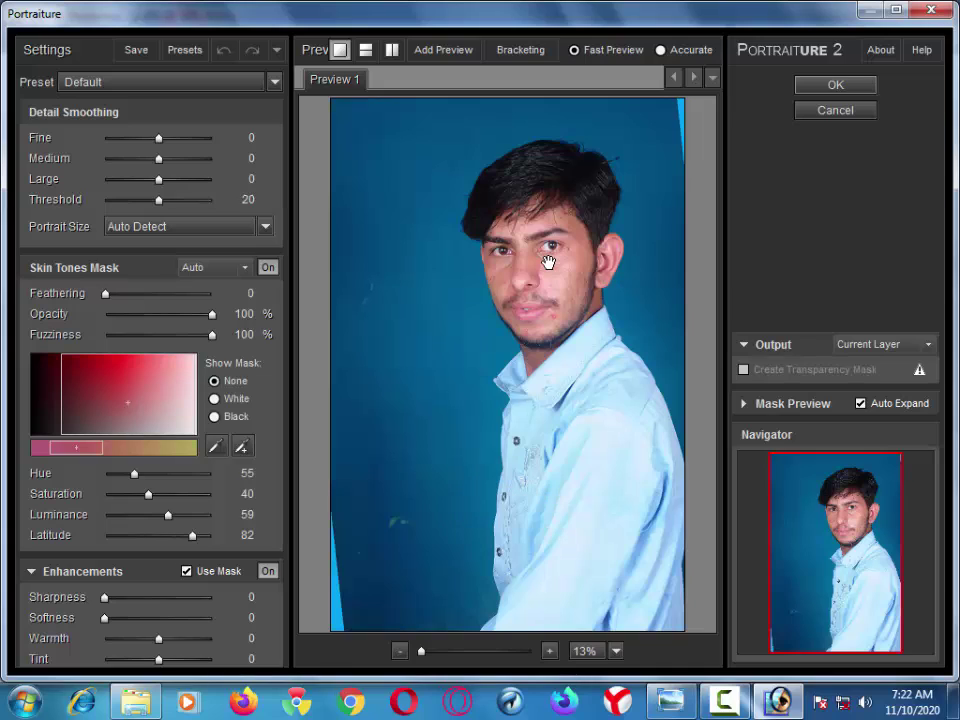
key(Return)
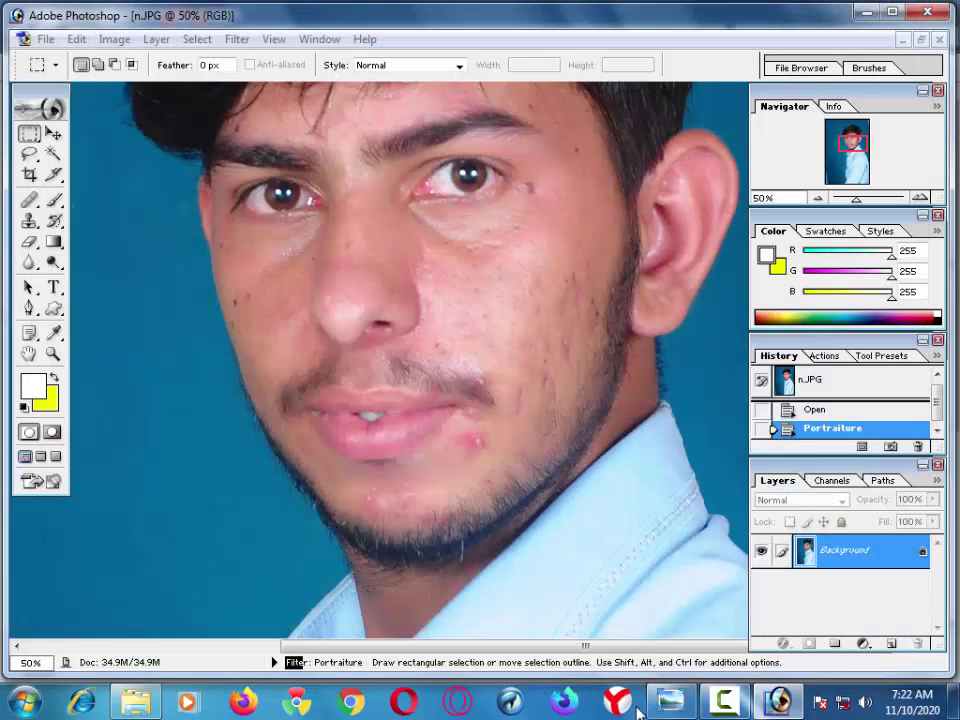
click(135, 700)
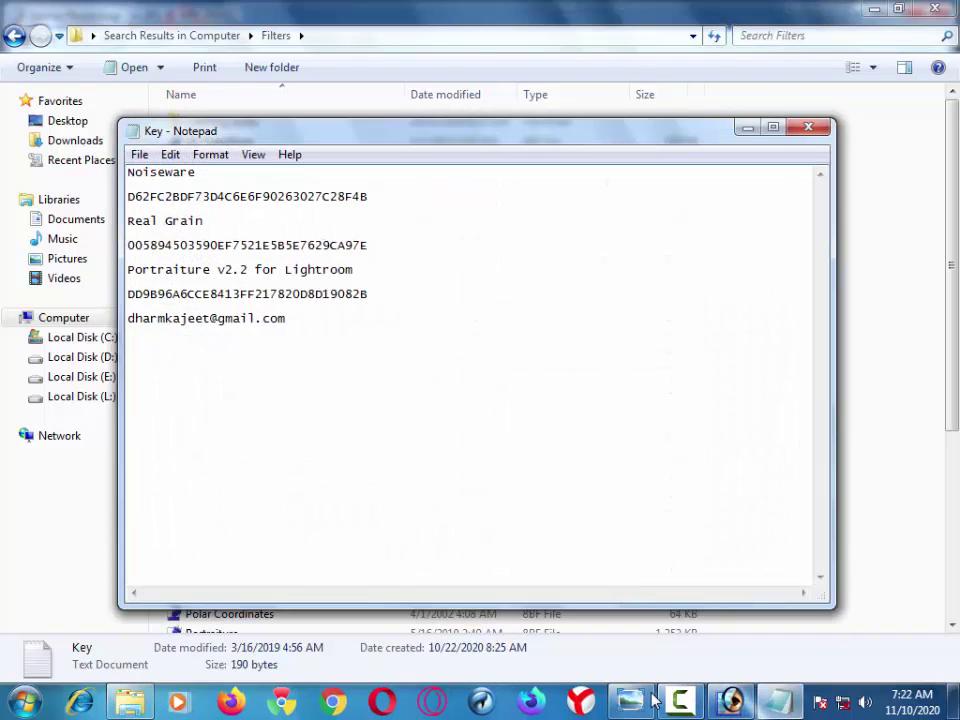
click(731, 700)
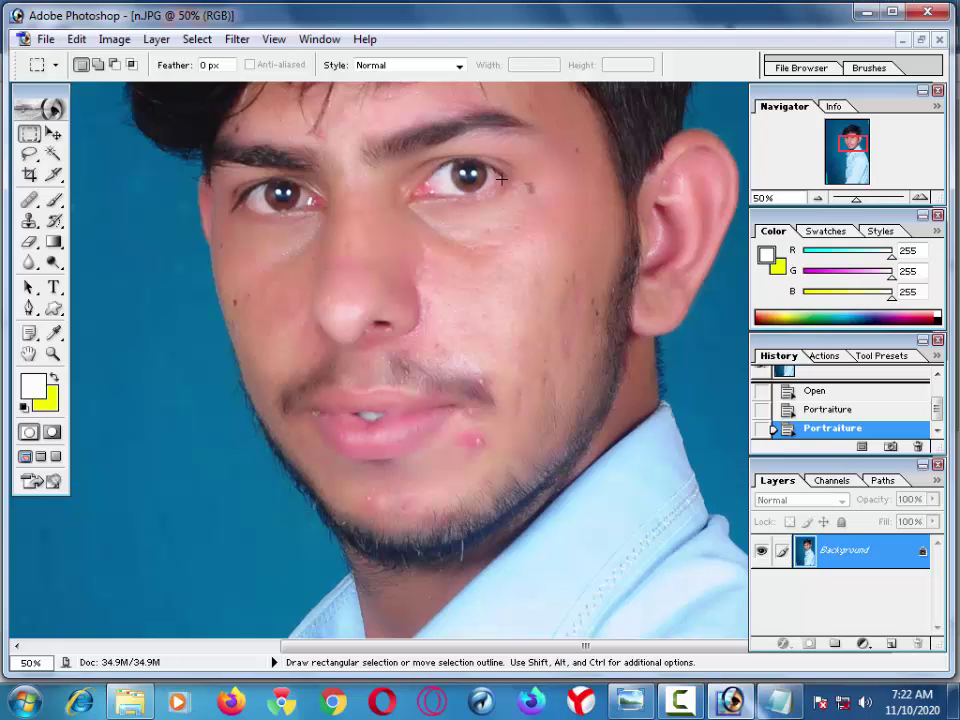
Apply two further default-settings Portraiture passes to the portrait.
click(237, 39)
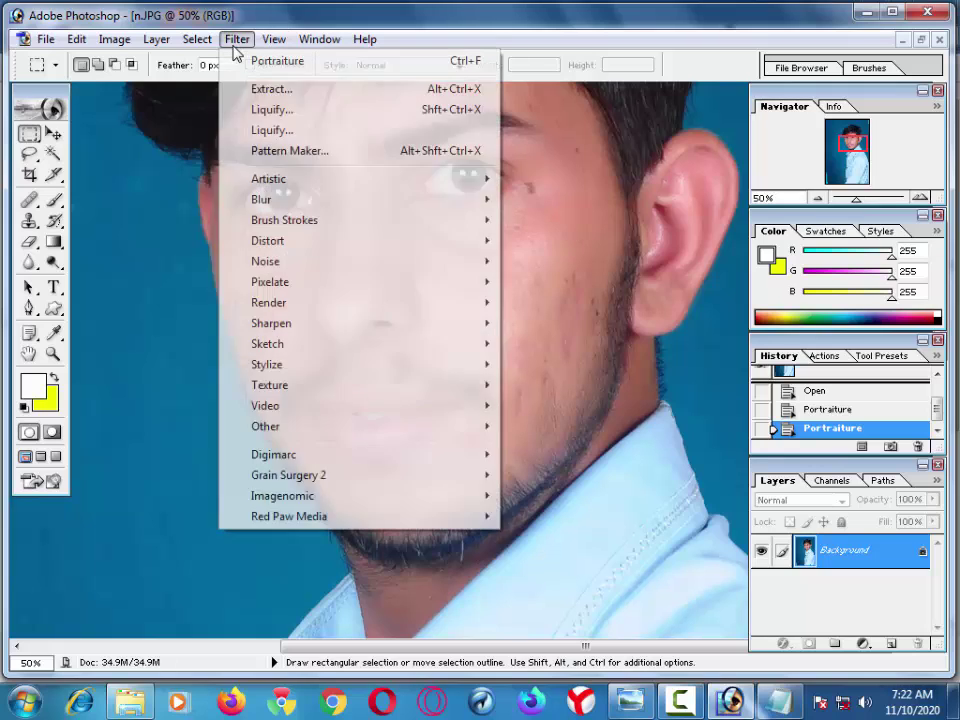
mouse_move(282, 495)
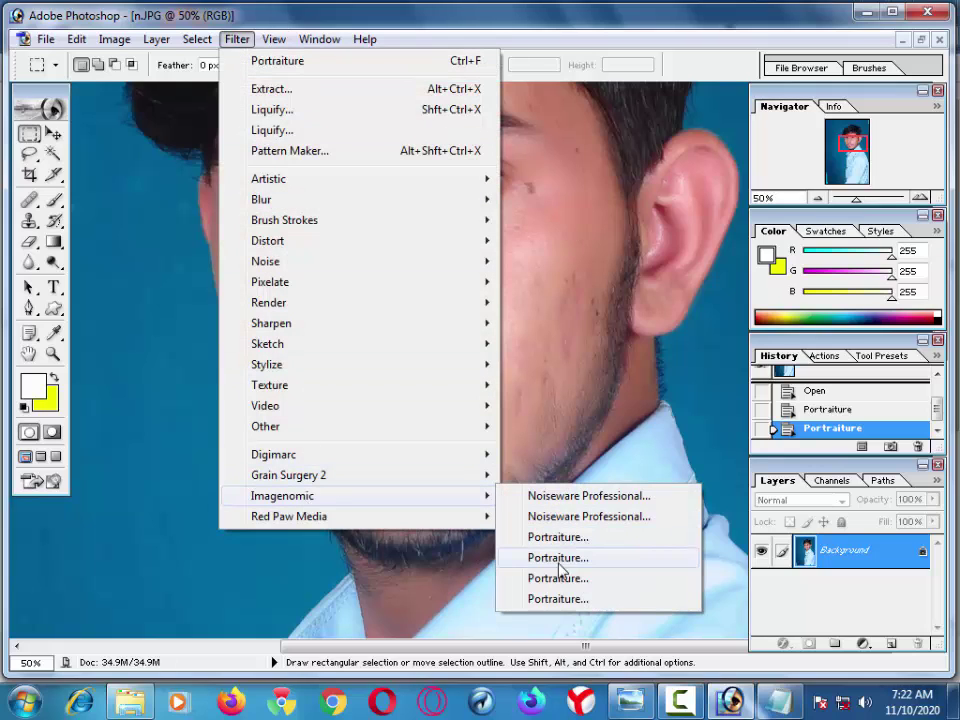
click(551, 579)
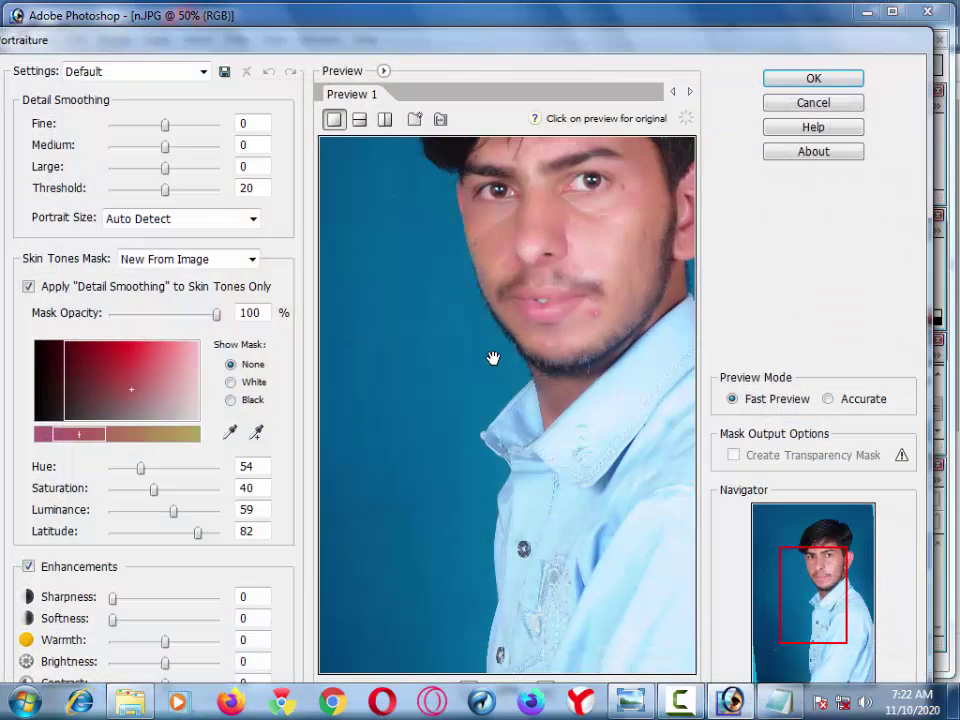
key(Escape)
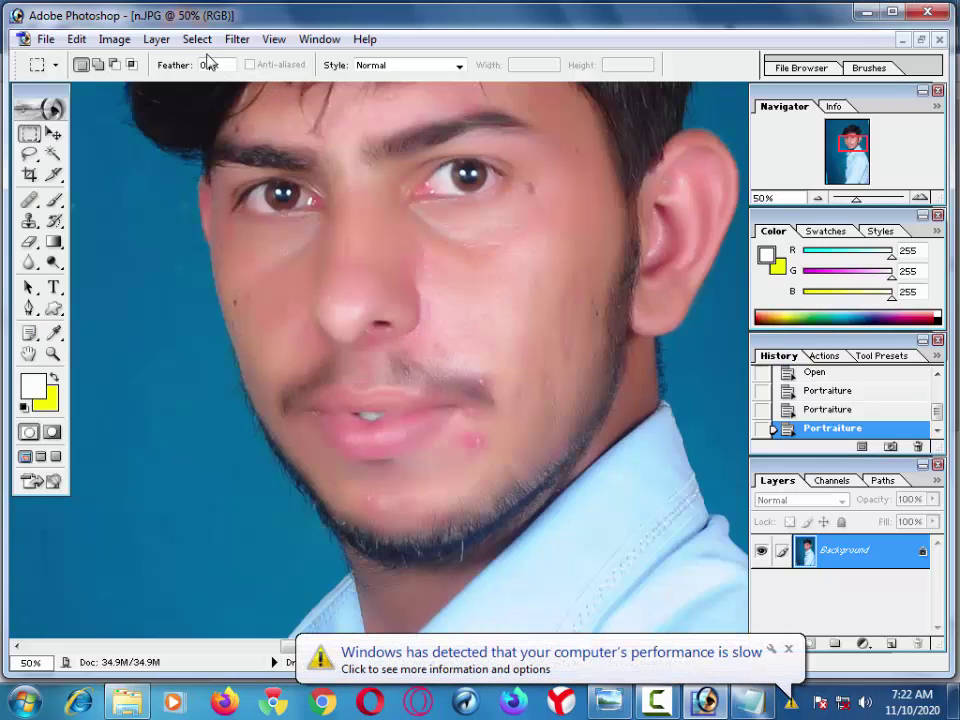
click(237, 39)
mouse_move(282, 496)
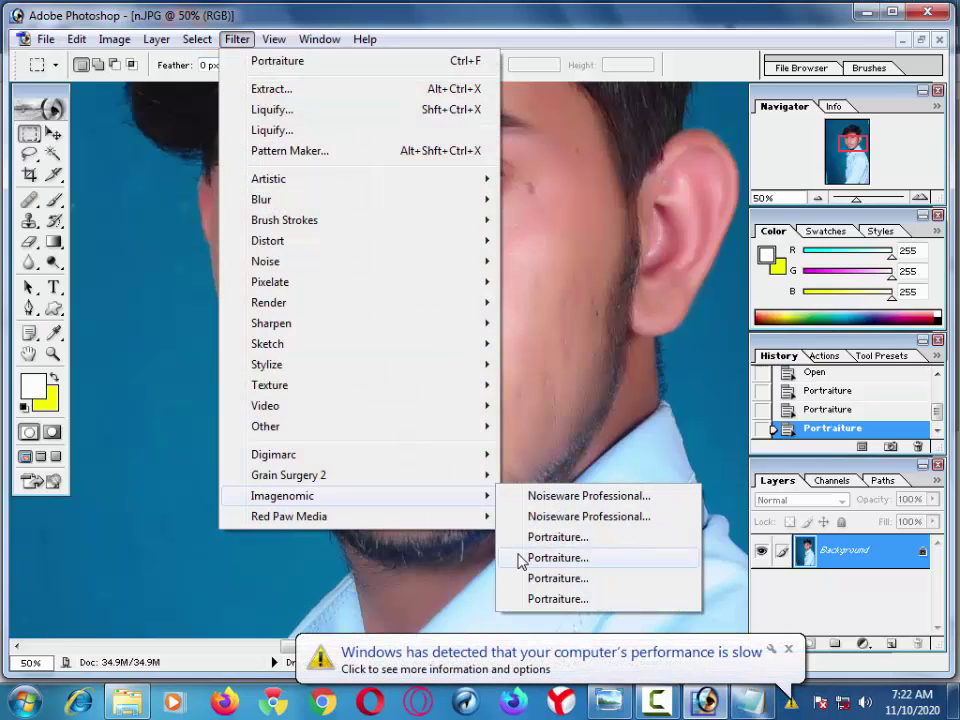
click(570, 598)
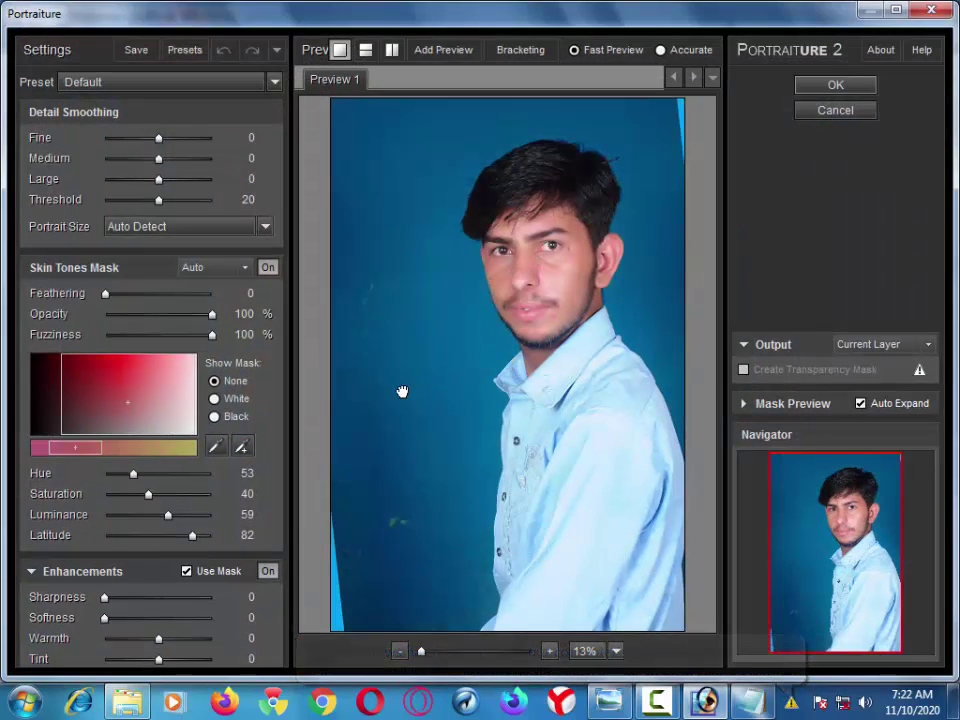
key(Return)
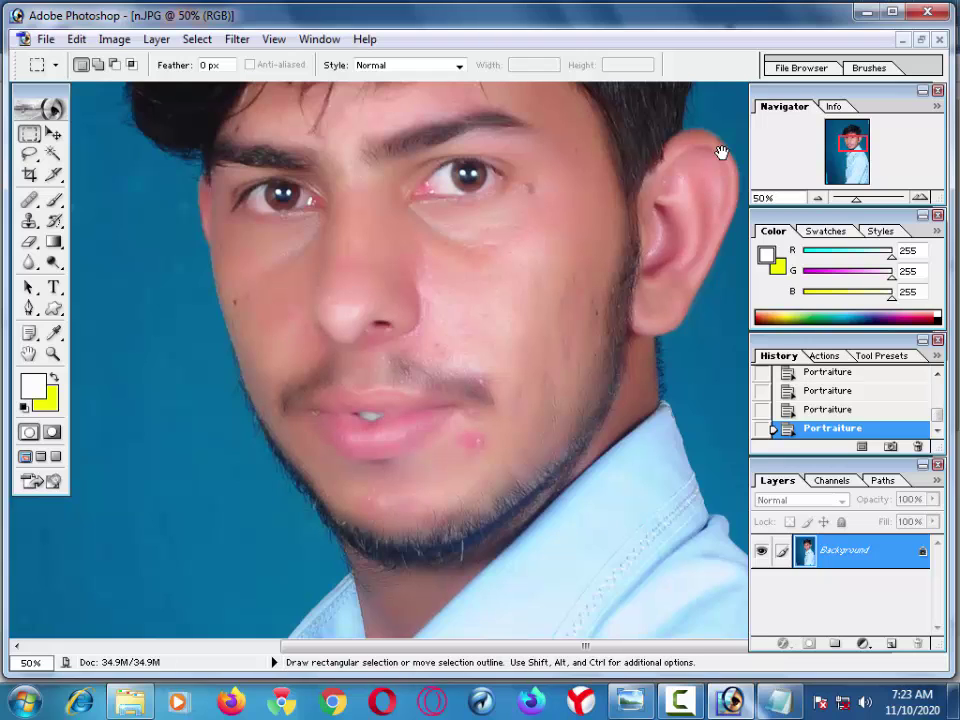
Undo the two latest Portraiture passes, keeping one smoothing pass.
scroll(721, 152, up, 3)
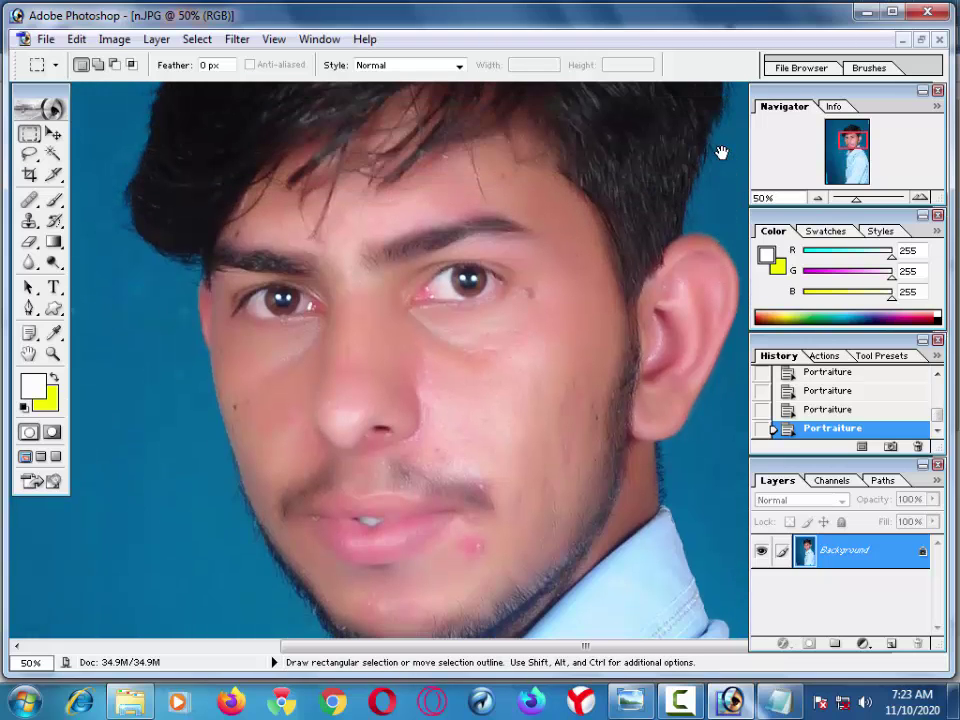
scroll(721, 152, up, 2)
scroll(721, 152, down, 2)
key(v)
key(ctrl+alt+z)
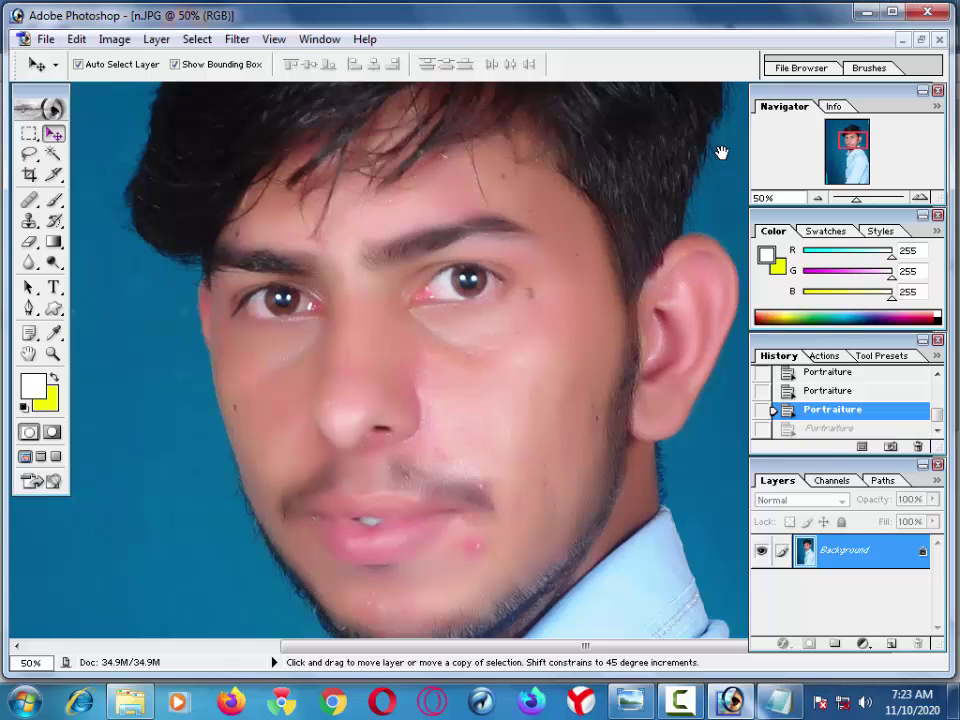
key(ctrl+alt+z)
key(ctrl+alt+z)
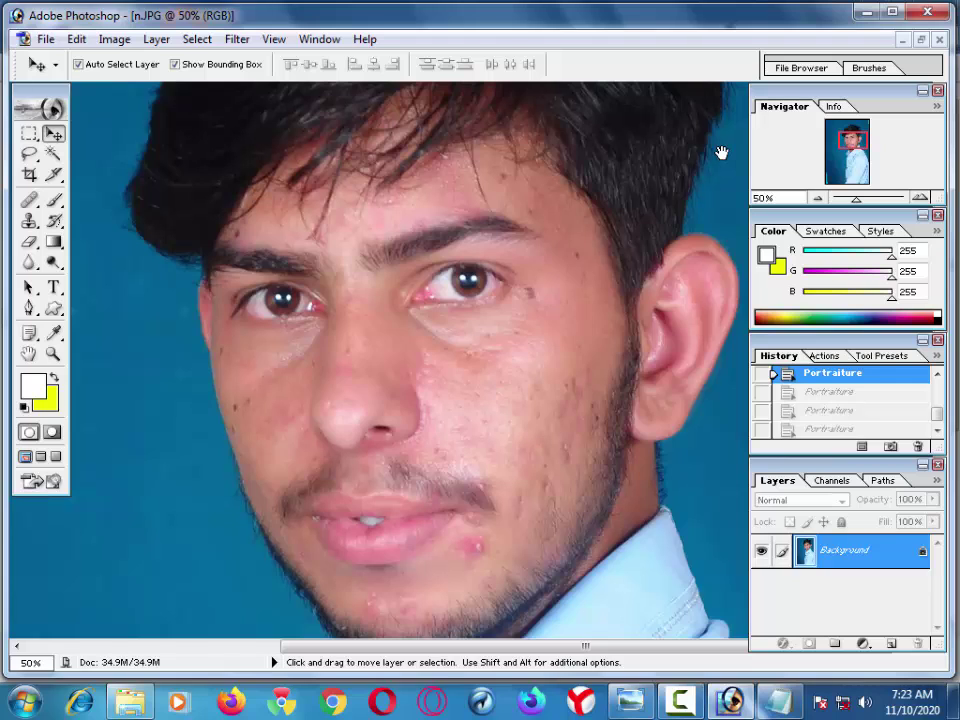
Convert the locked Background into an editable Layer 0.
key(ctrl+shift+n)
key(Return)
key(ctrl+minus)
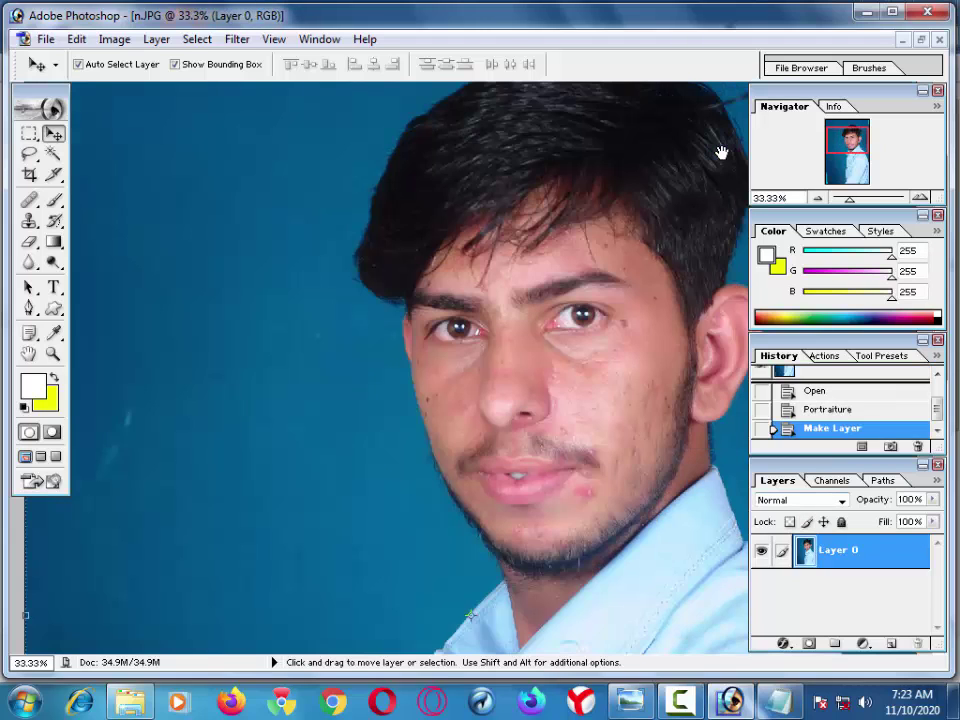
scroll(721, 152, up, 1)
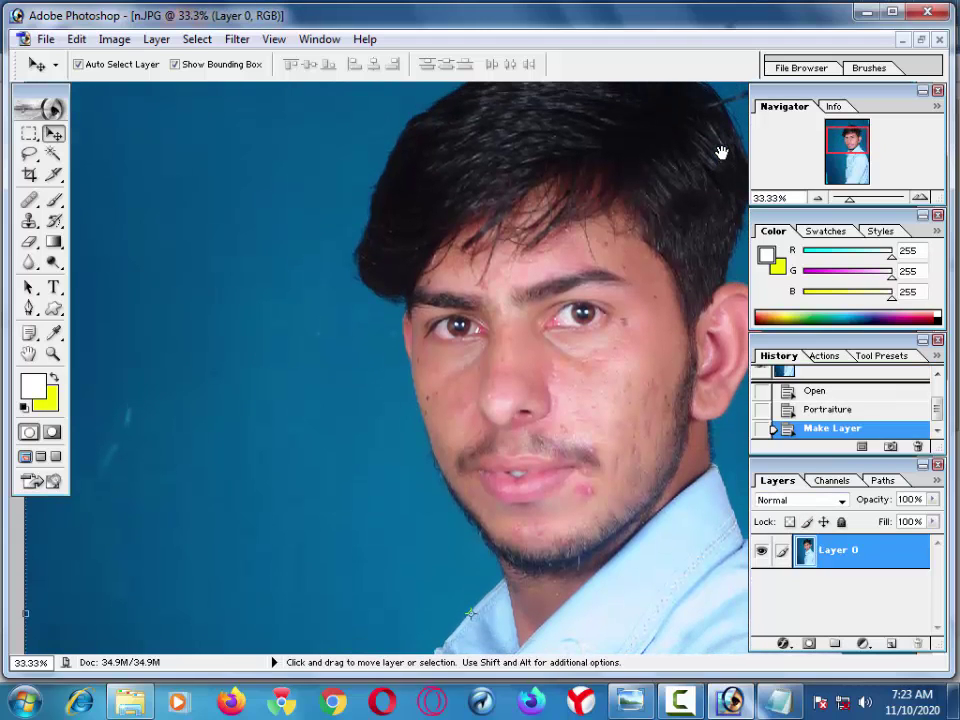
key(ctrl+plus)
scroll(721, 152, right, 3)
scroll(721, 152, right, 1)
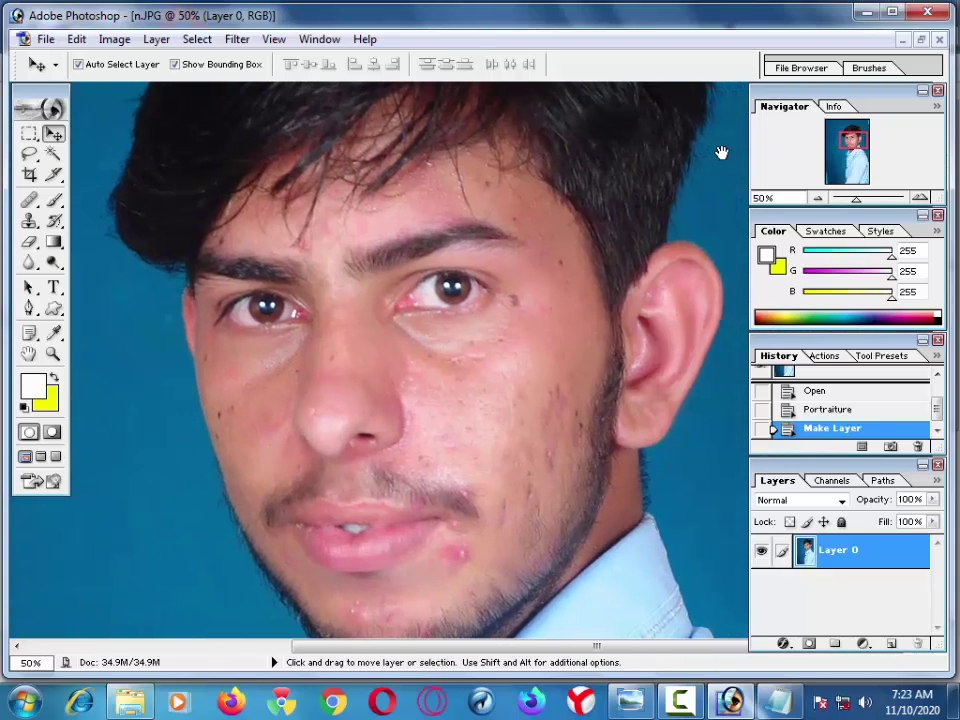
Select the Healing Brush and set a 62 px brush size.
key(w)
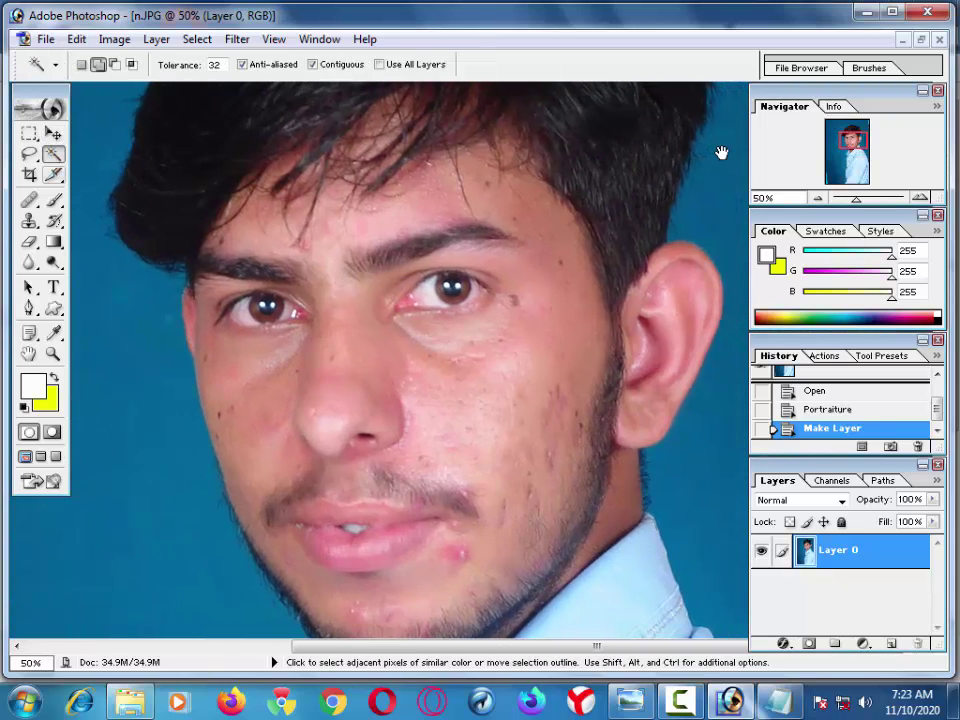
key(b)
key(j)
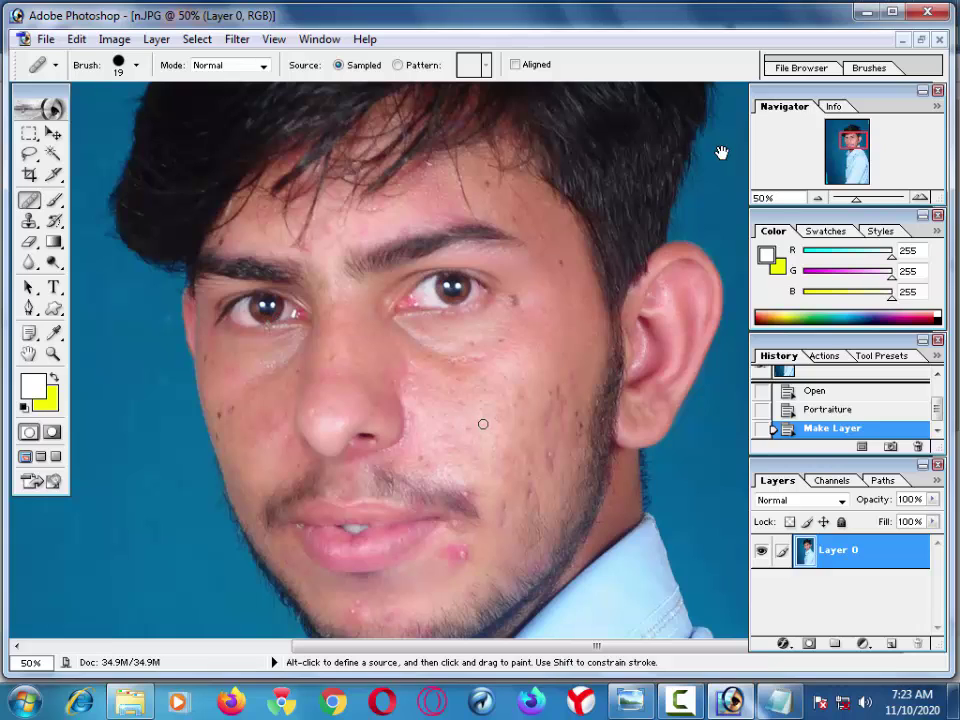
key(ctrl+plus)
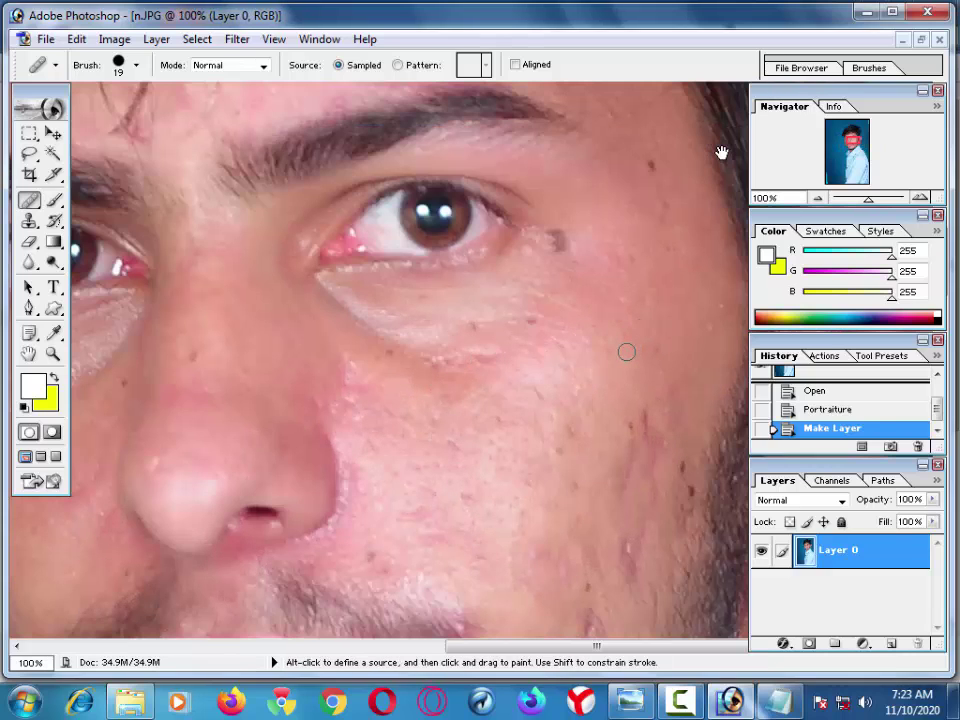
key(alt)
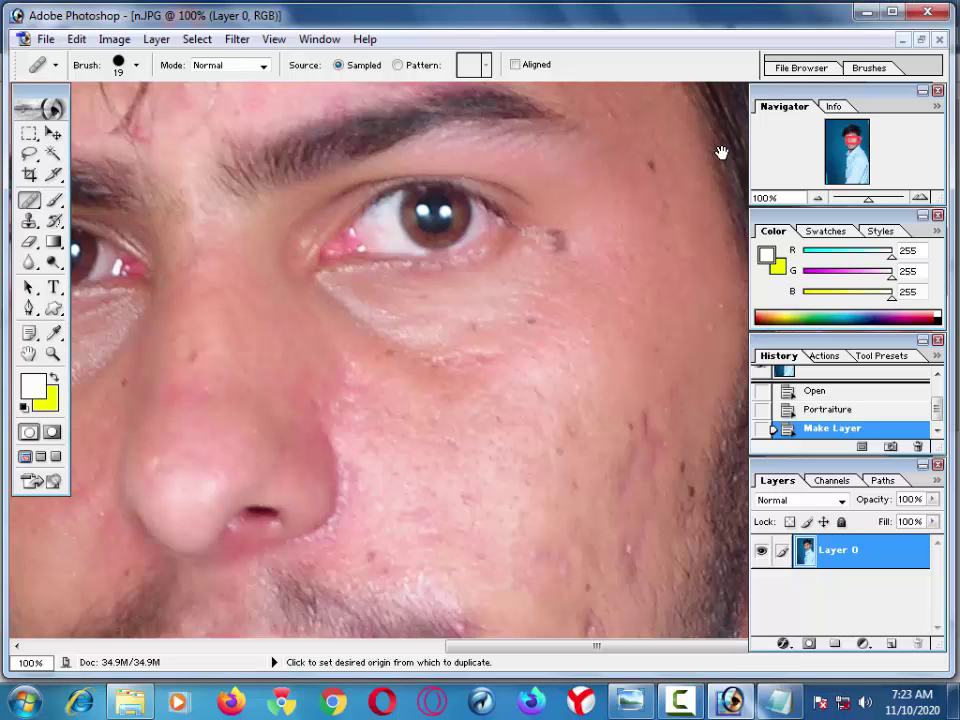
right_click(630, 350)
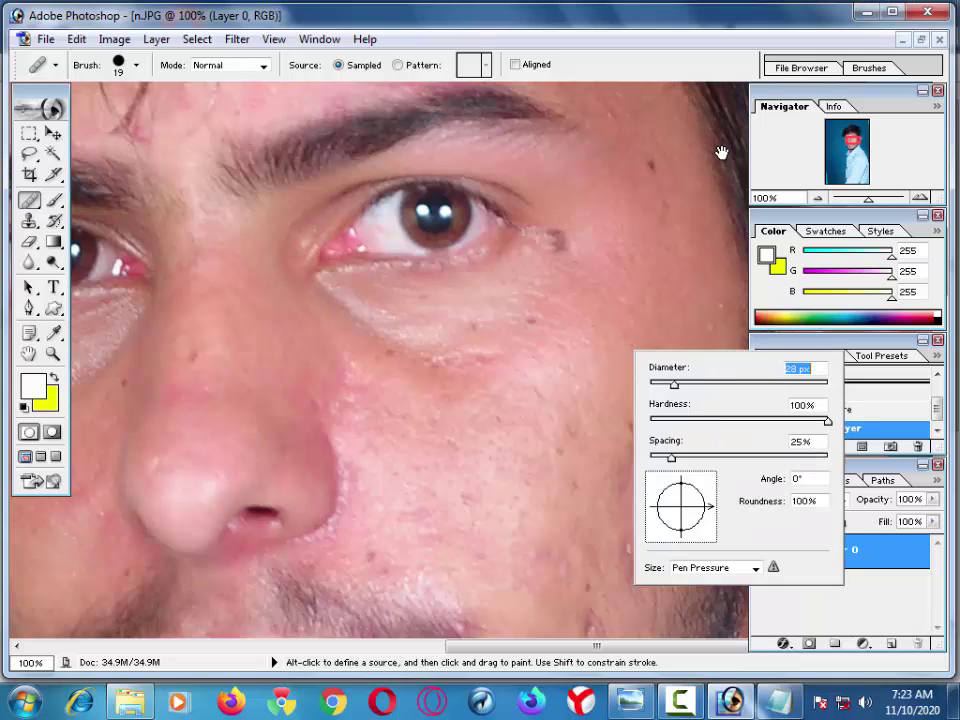
key(Return)
Heal the blemishes on the cheek, below the lower lip and on the chin.
drag(617, 489, 617, 364)
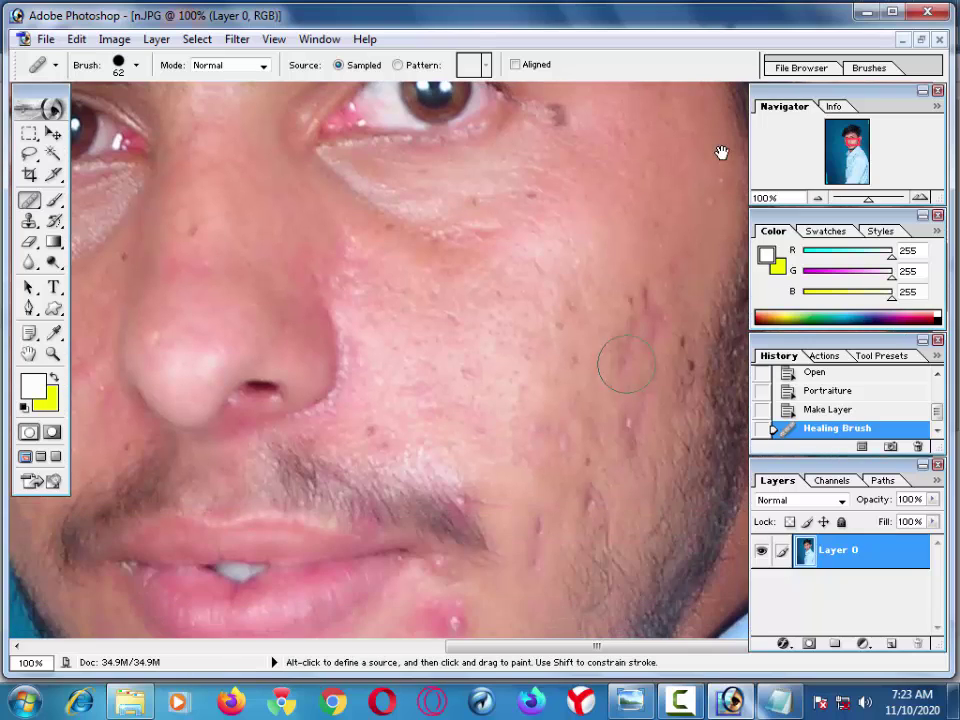
click(618, 330)
click(643, 306)
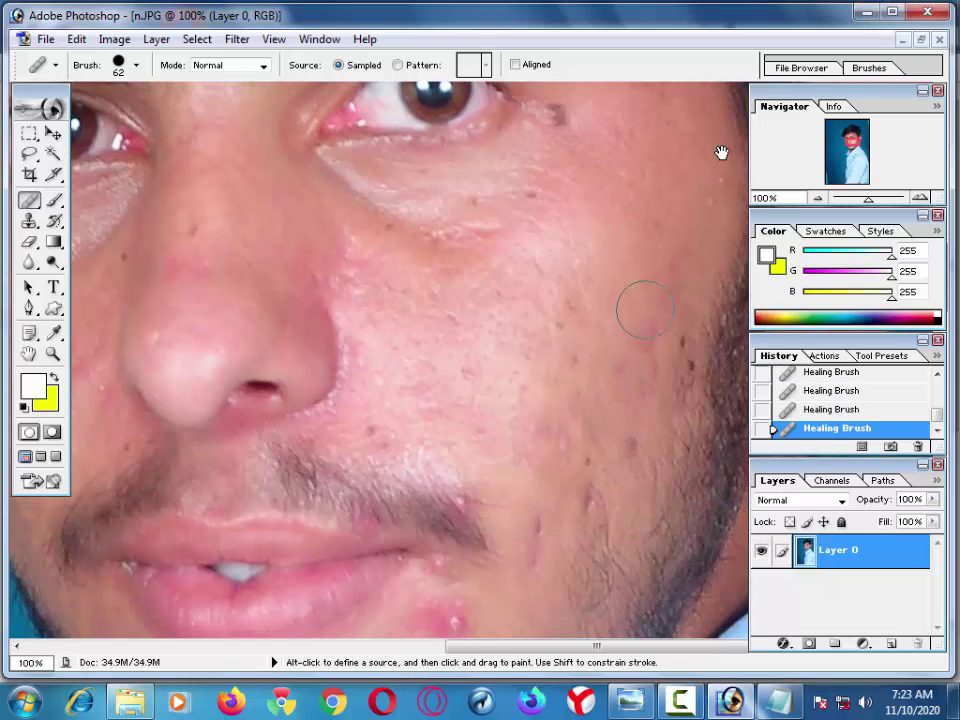
drag(638, 354, 618, 234)
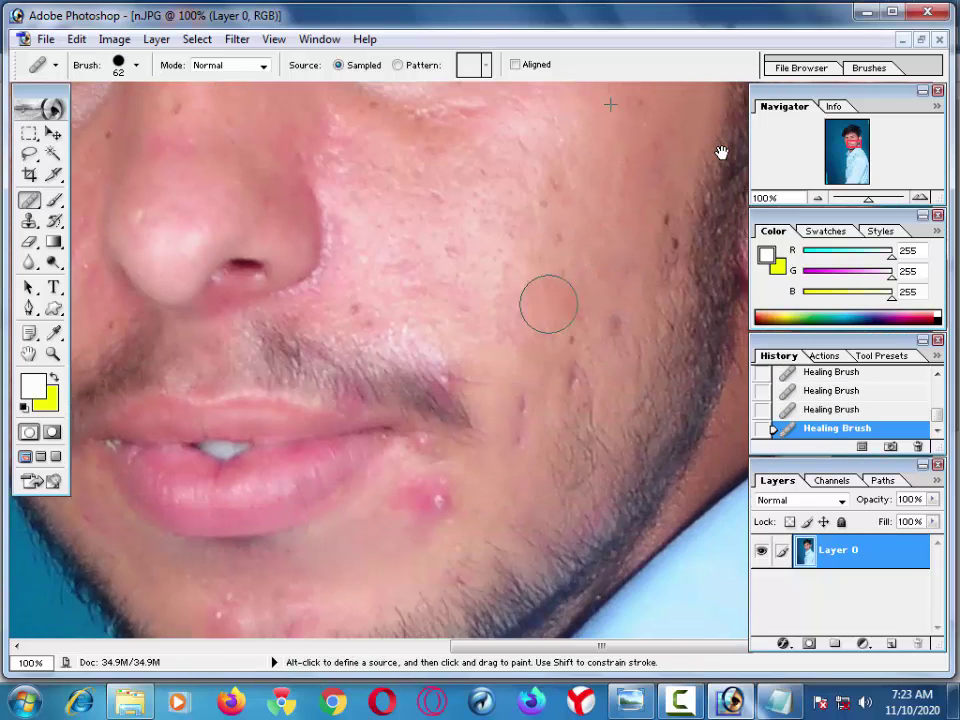
click(568, 344)
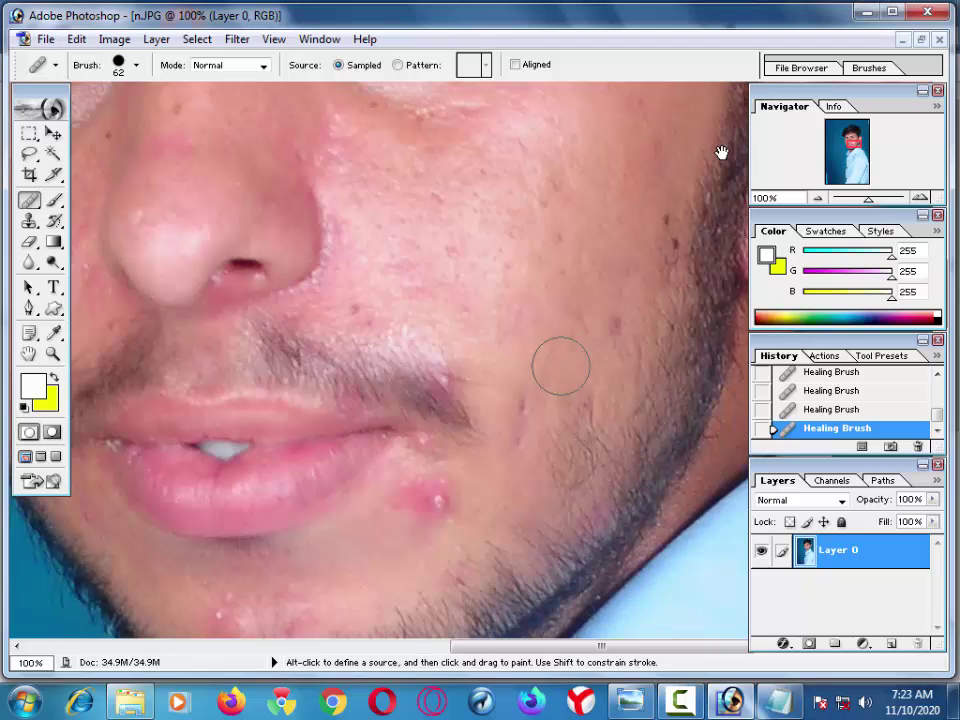
click(524, 400)
drag(525, 450, 555, 370)
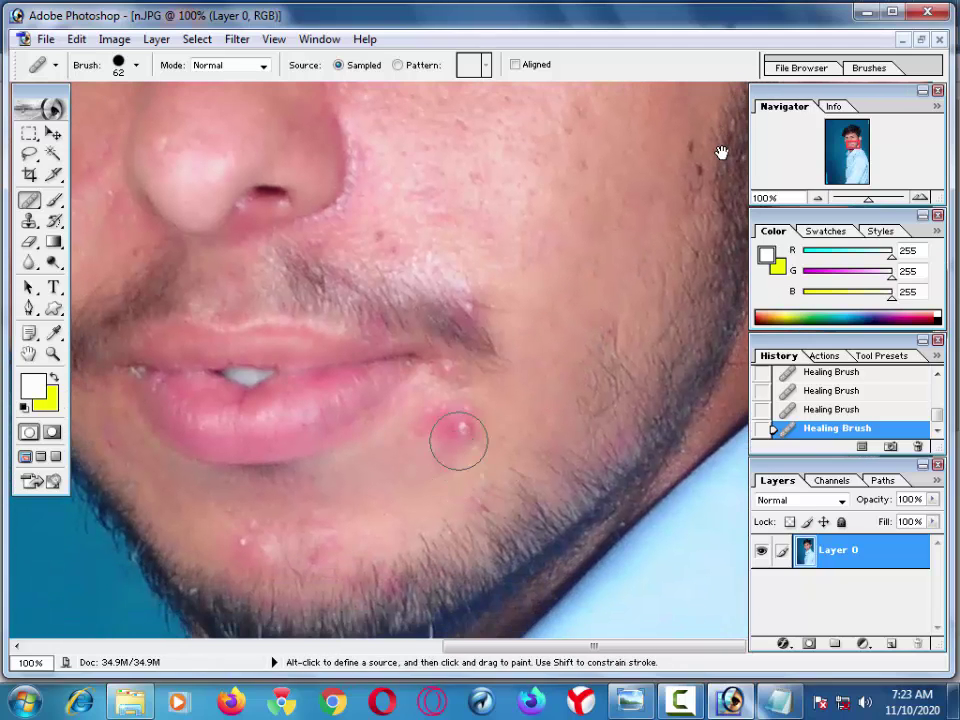
click(451, 430)
click(340, 540)
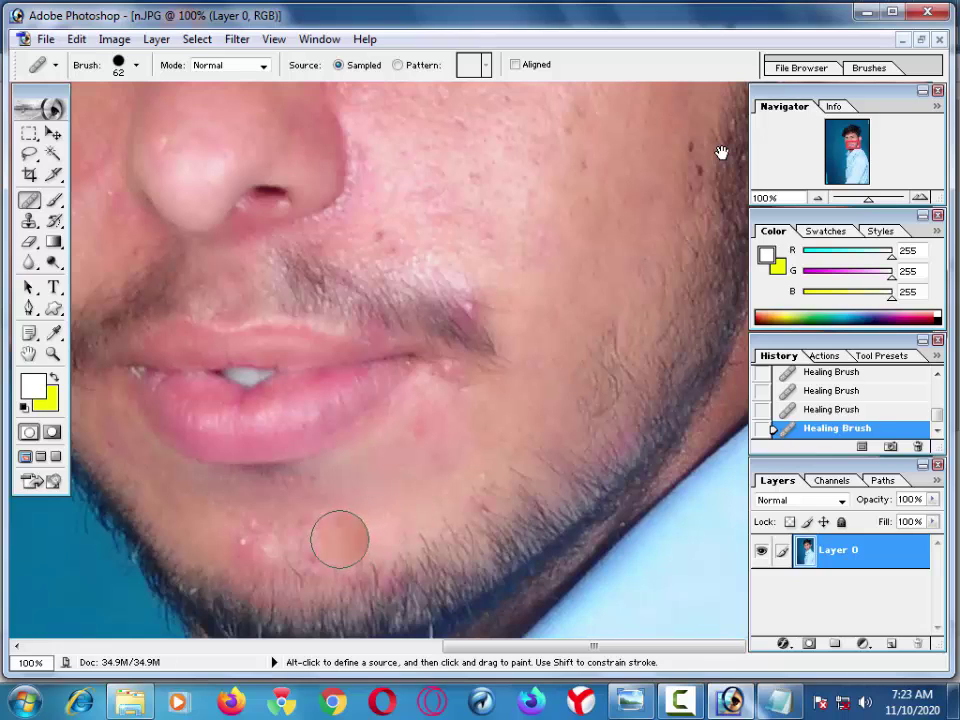
drag(278, 538, 236, 532)
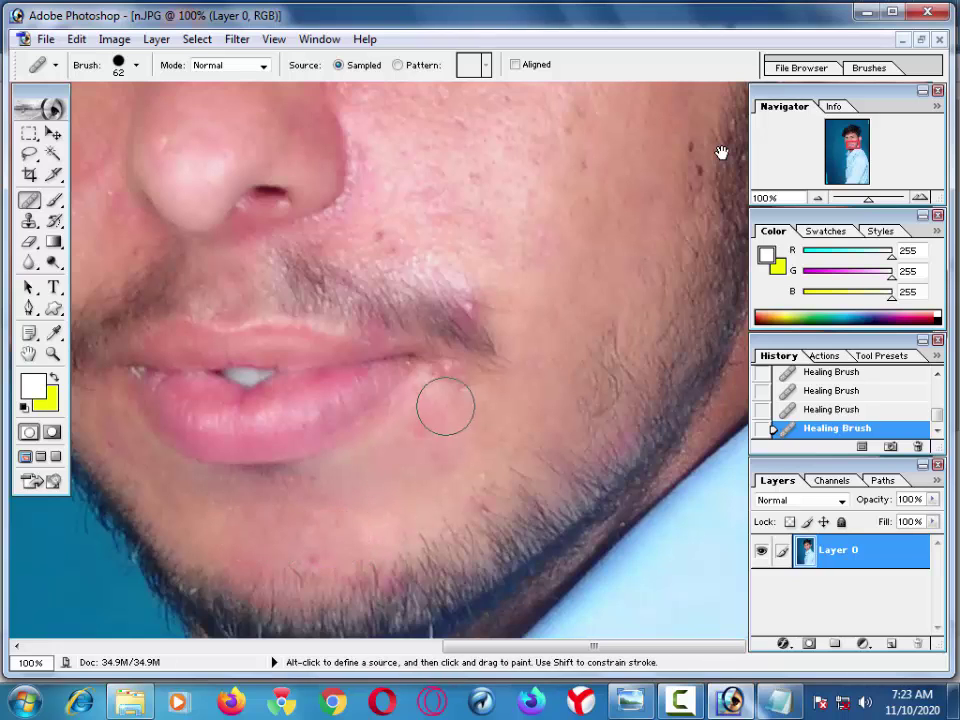
Heal the spots on the cheek under the eye and beside the nose.
mouse_move(522, 323)
mouse_down()
mouse_move(442, 398)
mouse_move(443, 438)
mouse_up()
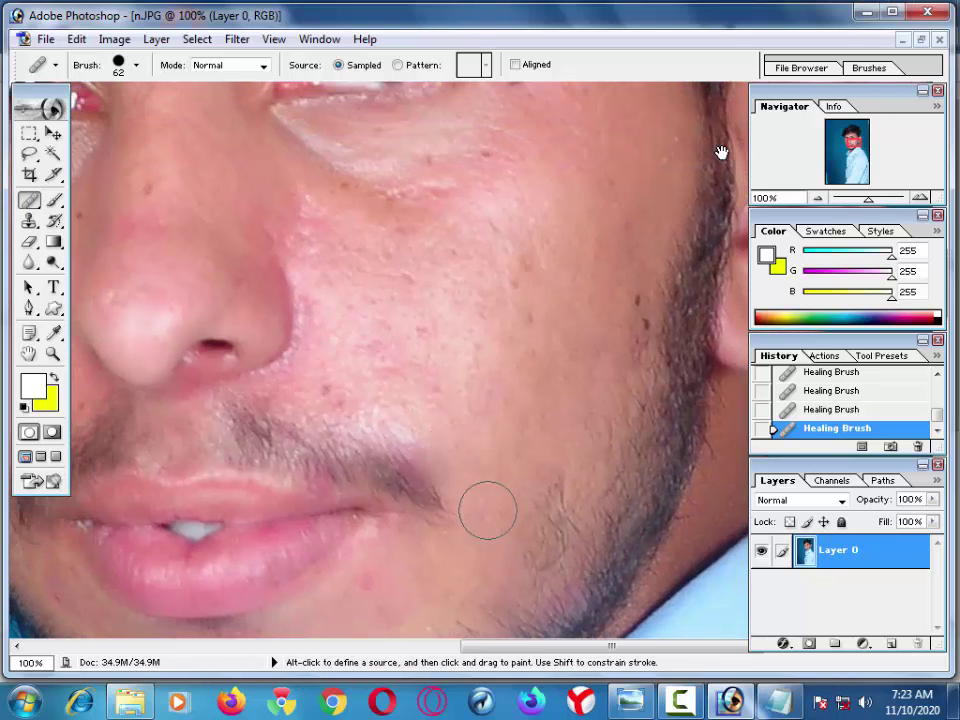
drag(484, 510, 503, 573)
click(446, 317)
click(488, 292)
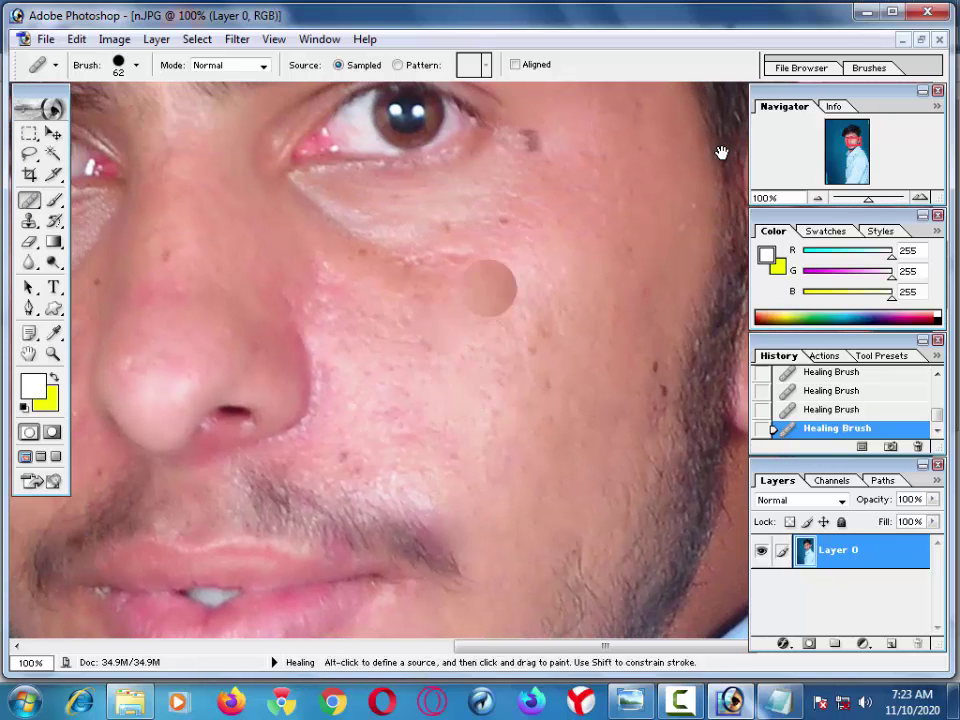
click(543, 333)
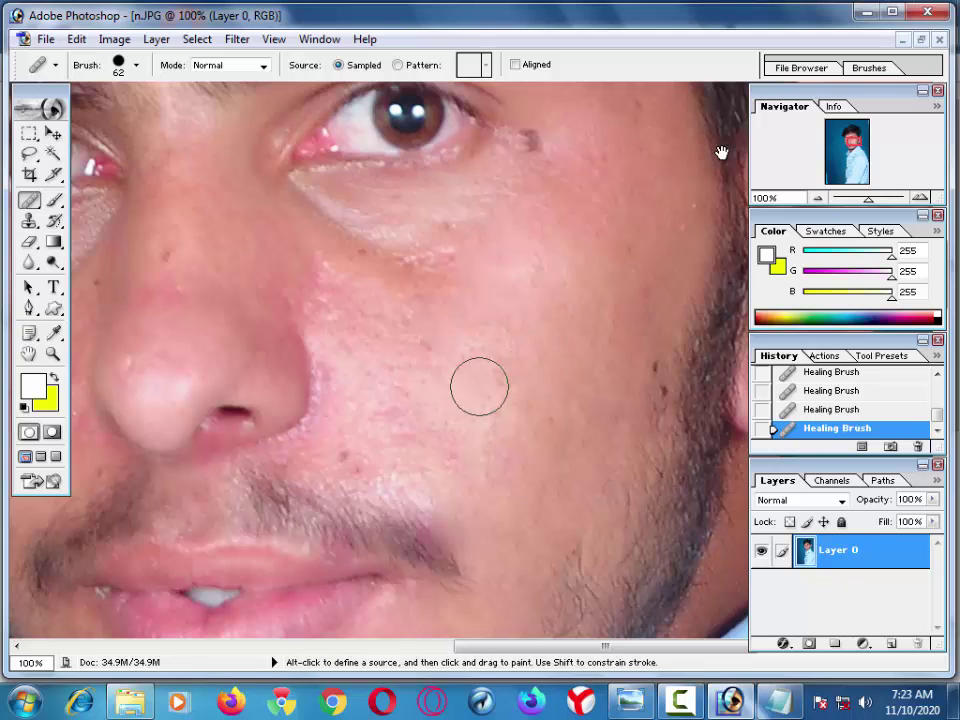
click(439, 364)
click(439, 396)
click(419, 433)
click(401, 396)
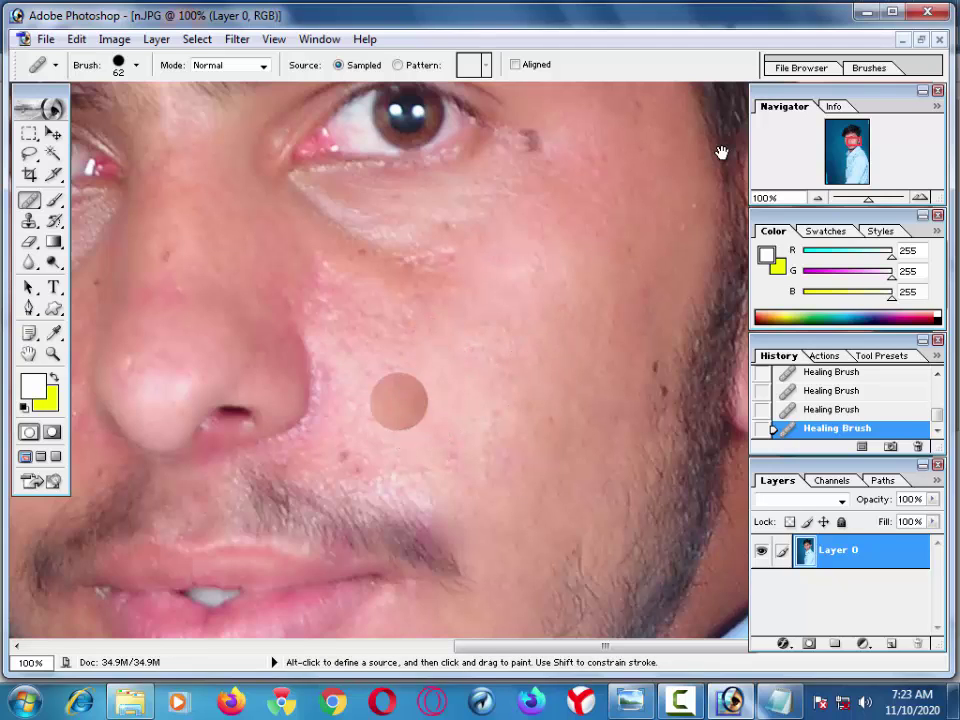
Heal the remaining spots down the cheek and the small mole beside the eye.
click(418, 280)
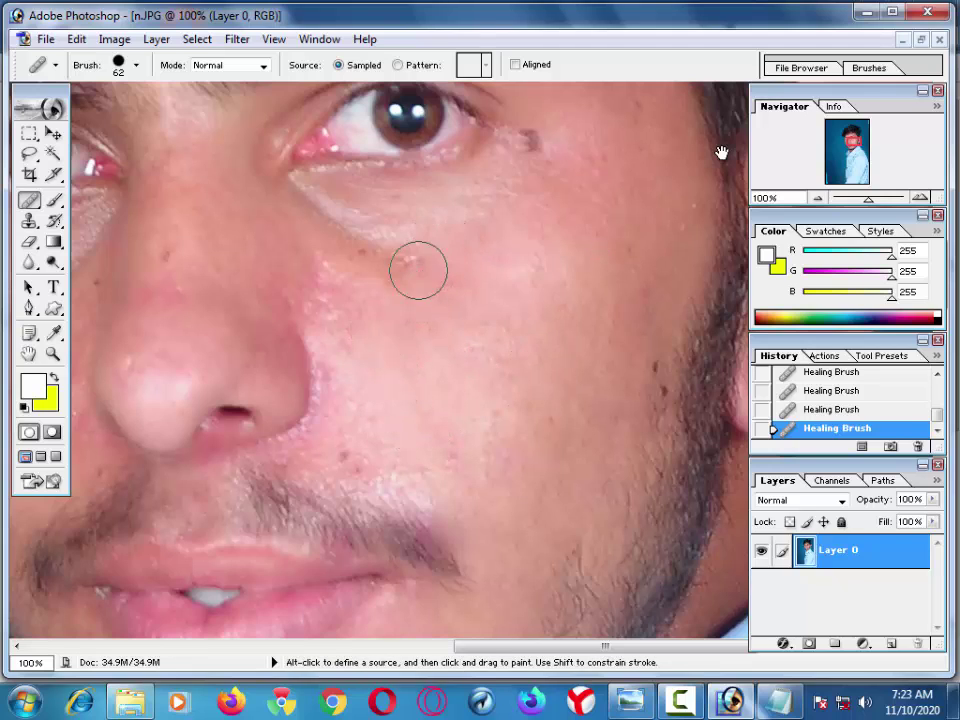
click(366, 392)
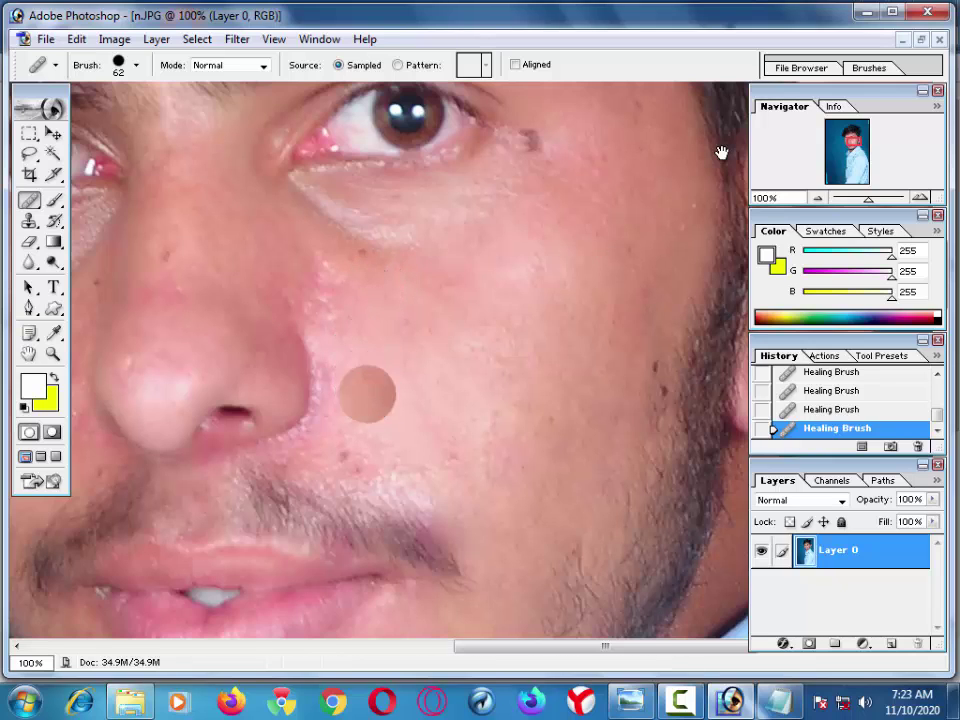
click(422, 420)
click(450, 450)
click(495, 474)
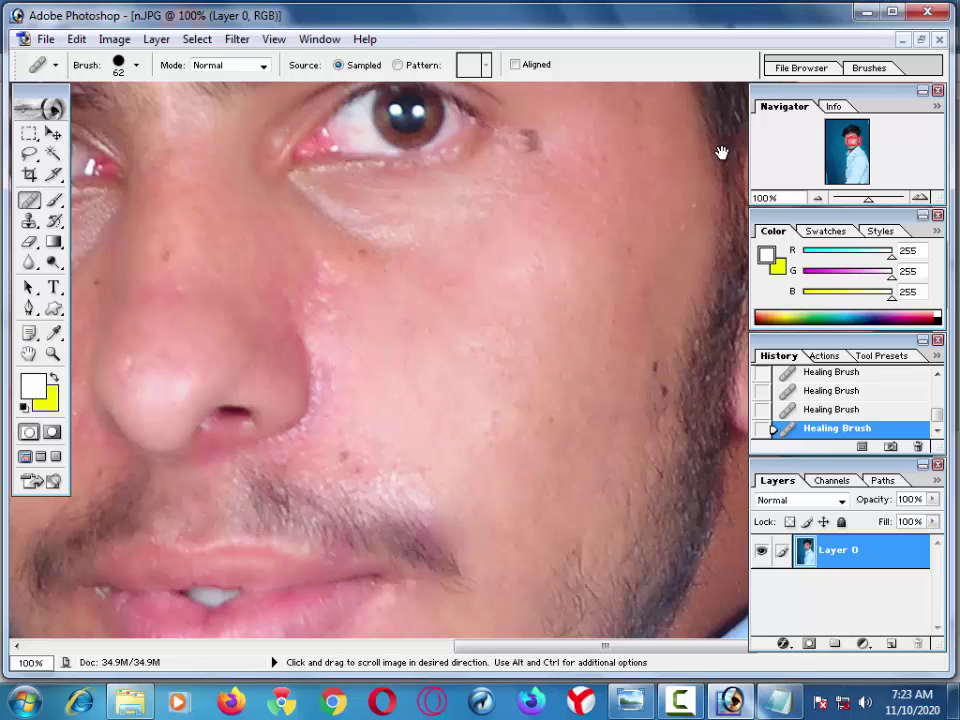
drag(380, 350, 314, 452)
click(464, 245)
mouse_move(420, 120)
mouse_down()
mouse_move(380, 221)
mouse_move(405, 302)
mouse_up()
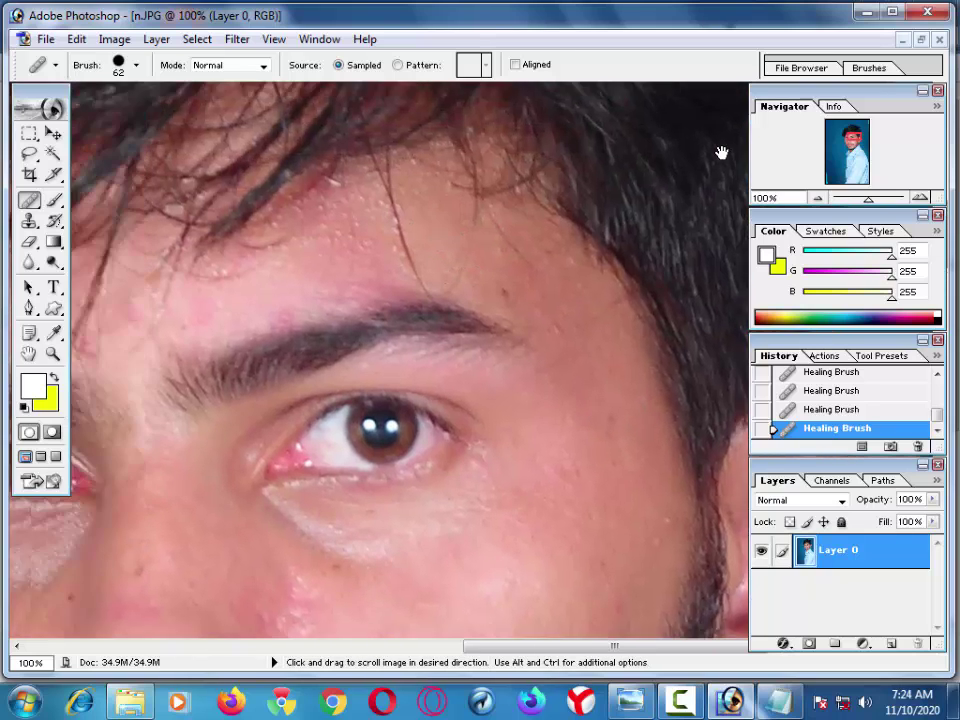
Heal the two blemishes on the forehead.
drag(367, 213, 408, 271)
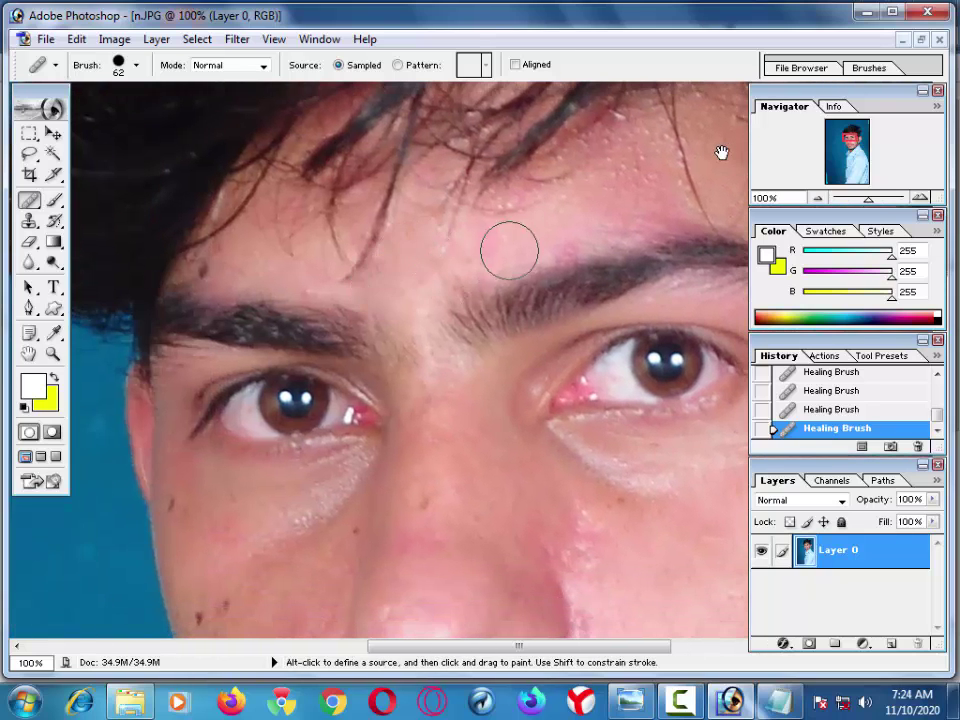
click(533, 199)
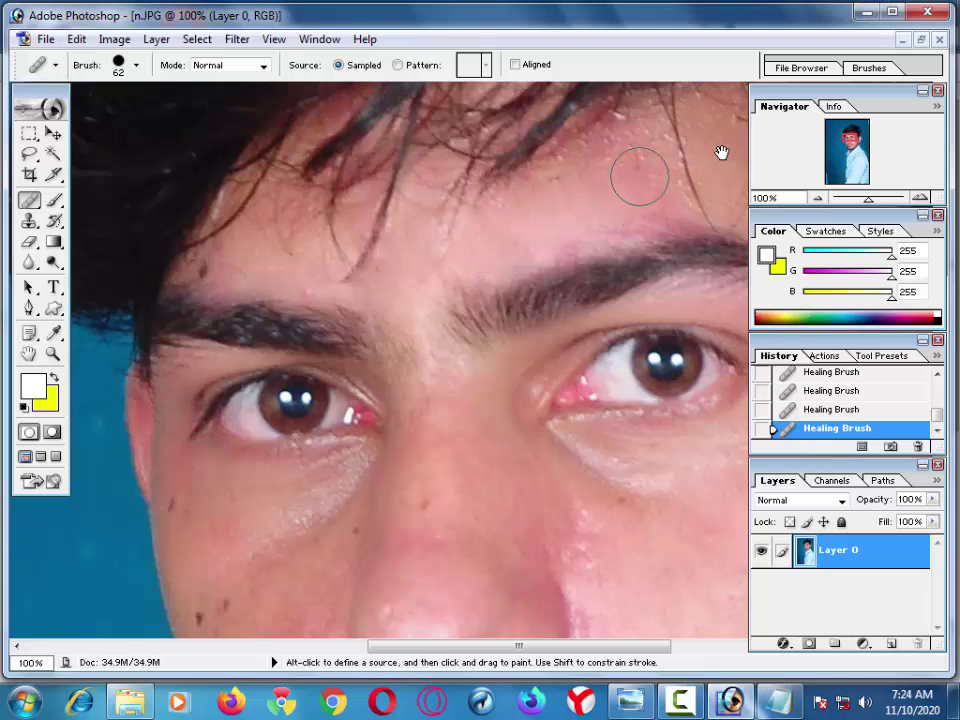
click(660, 155)
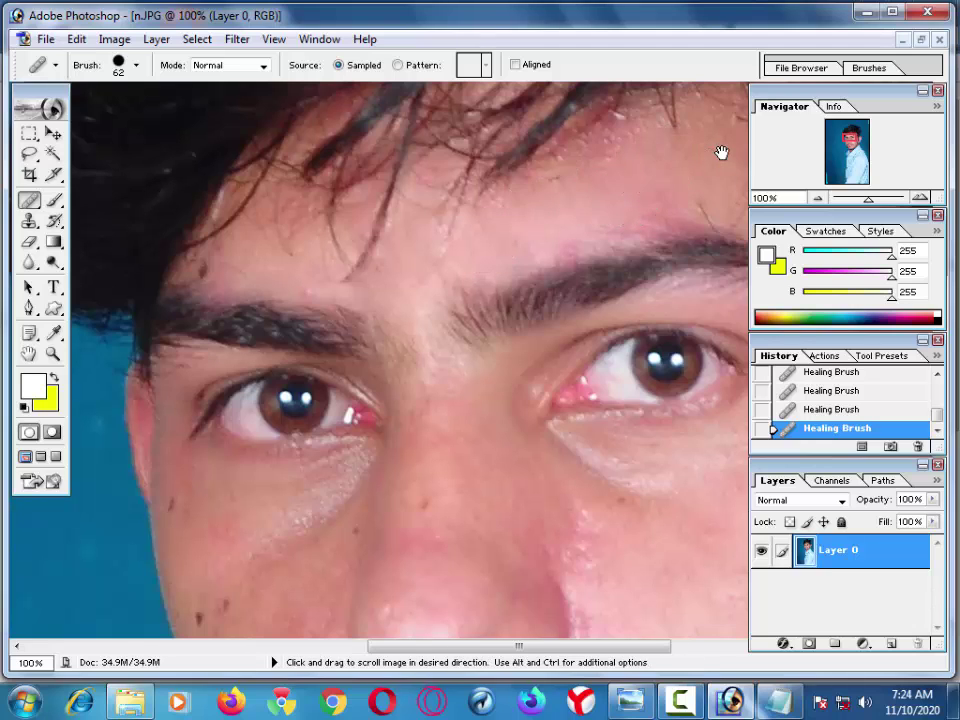
scroll(721, 152, down, 5)
scroll(721, 152, down, 4)
scroll(721, 152, left, 8)
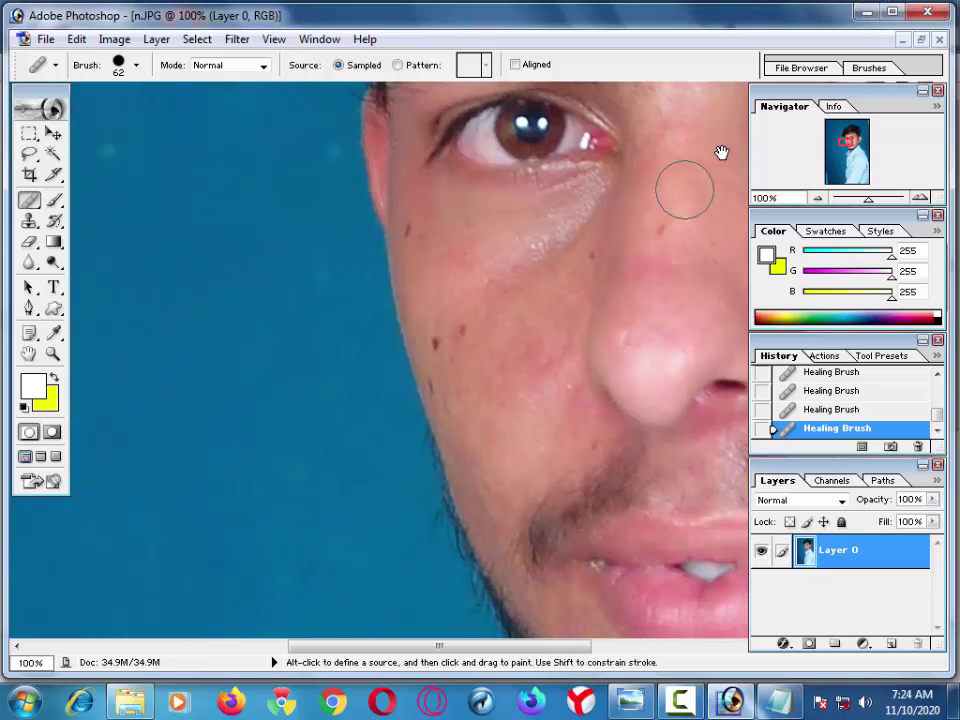
Heal the spots along the left cheek.
click(501, 379)
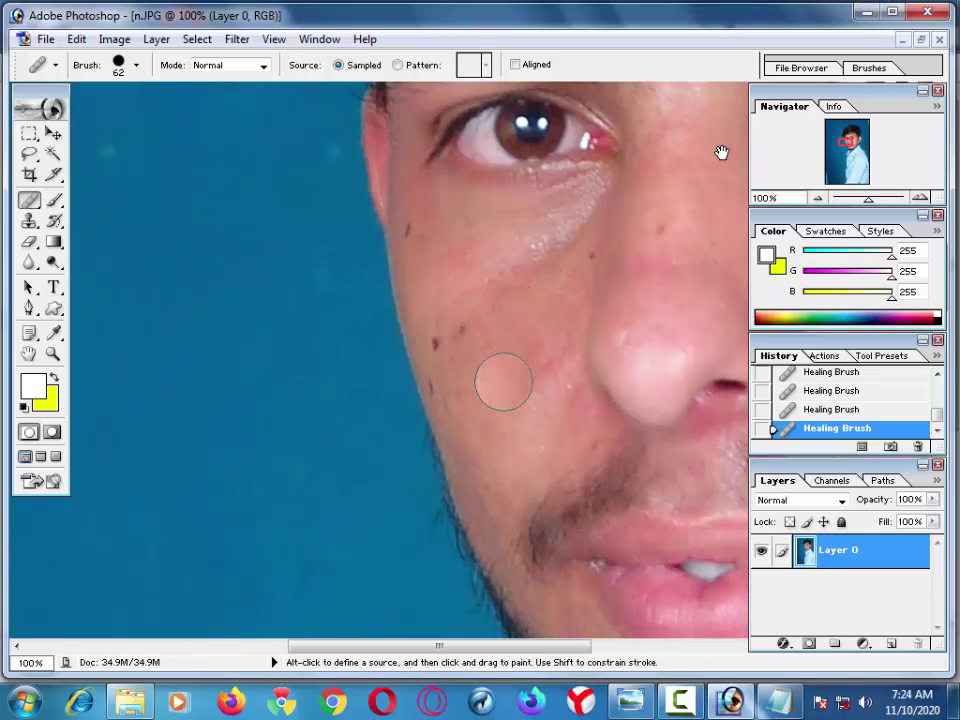
click(455, 320)
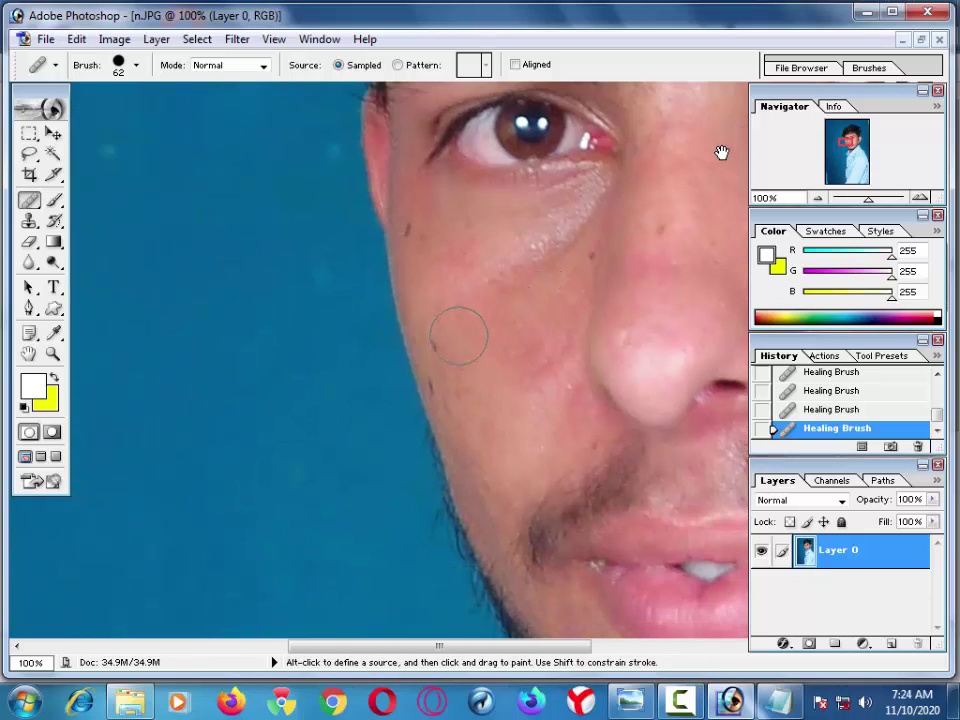
drag(456, 386, 446, 369)
click(459, 245)
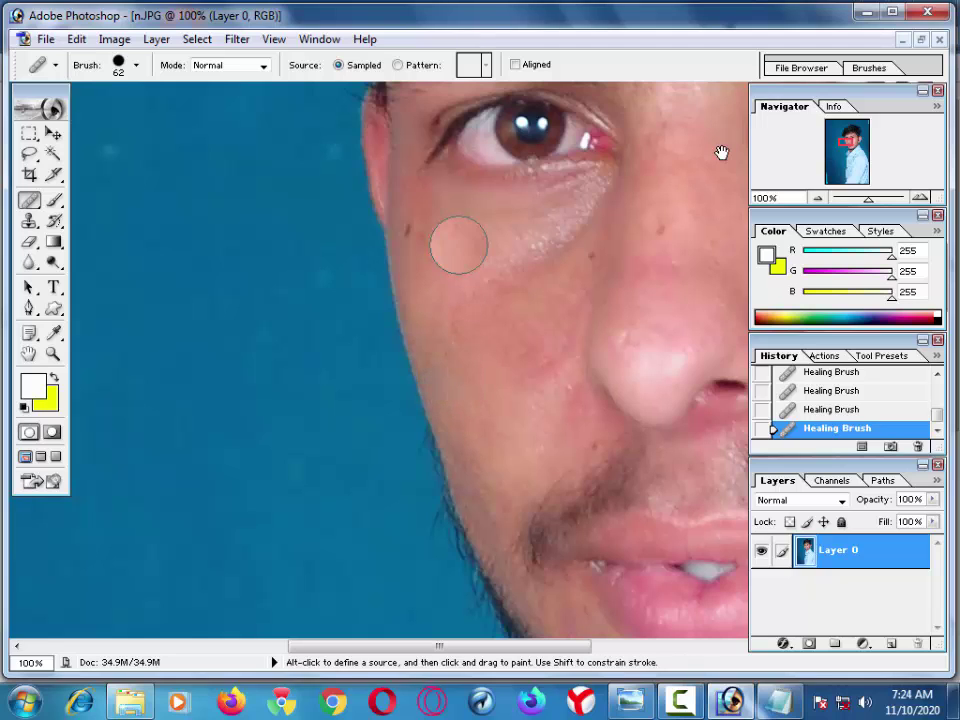
drag(433, 235, 433, 127)
click(493, 332)
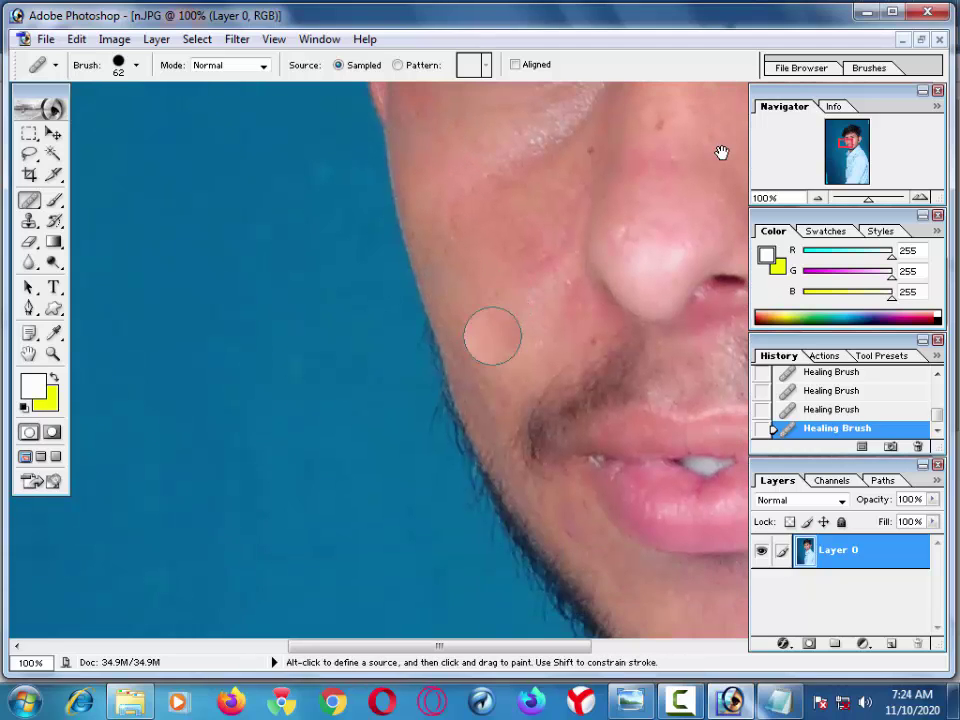
Heal the white spots beside the nose and smooth the chin and upper-lip skin.
drag(721, 152, 701, 214)
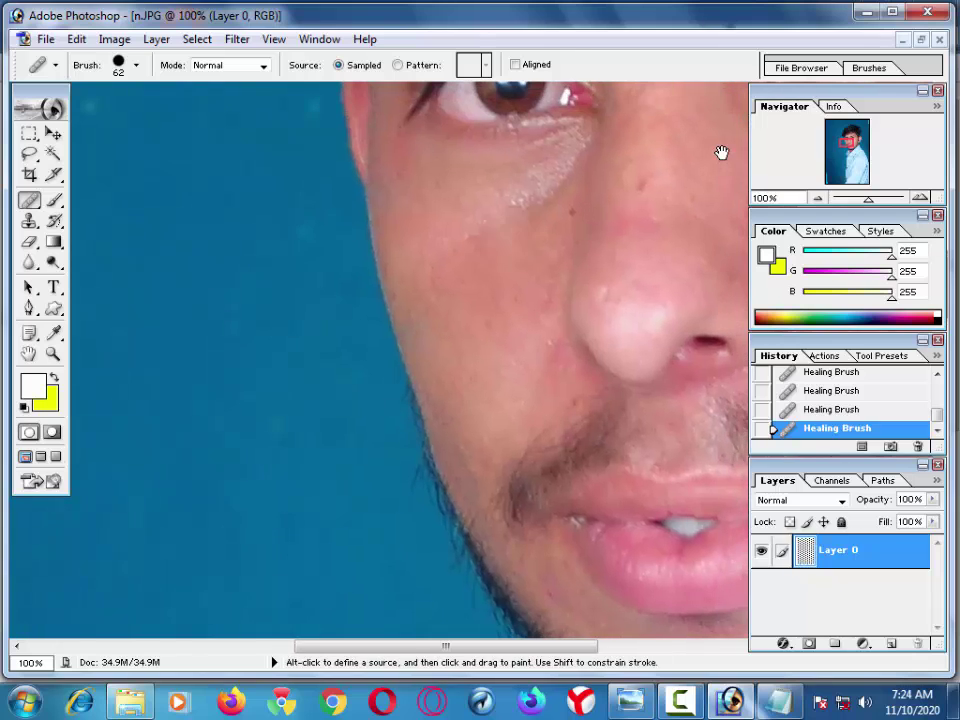
drag(720, 260, 420, 255)
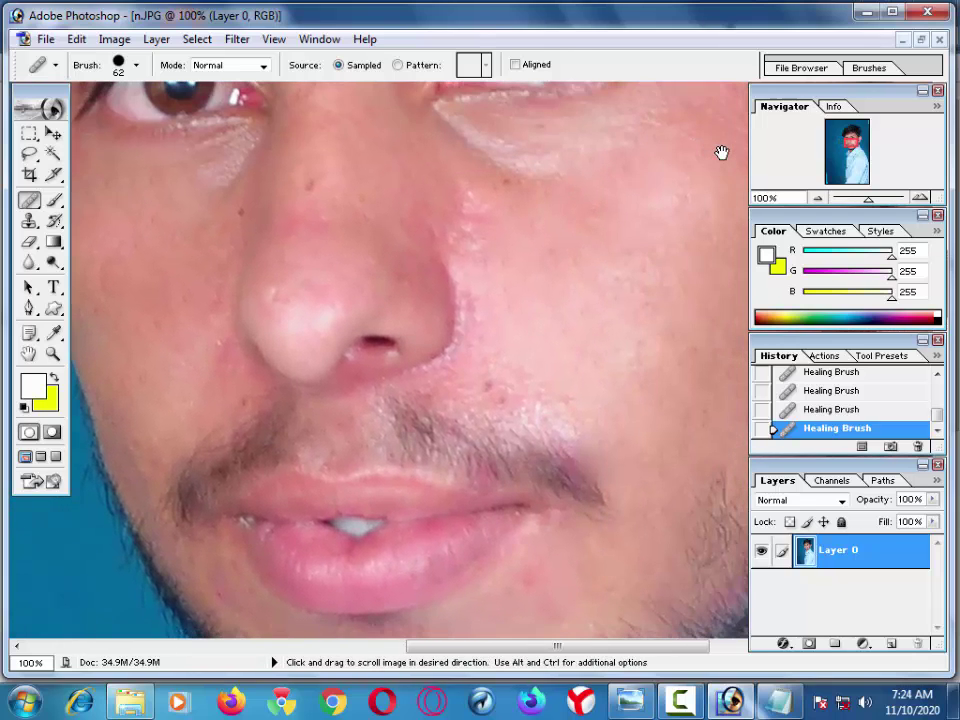
click(474, 227)
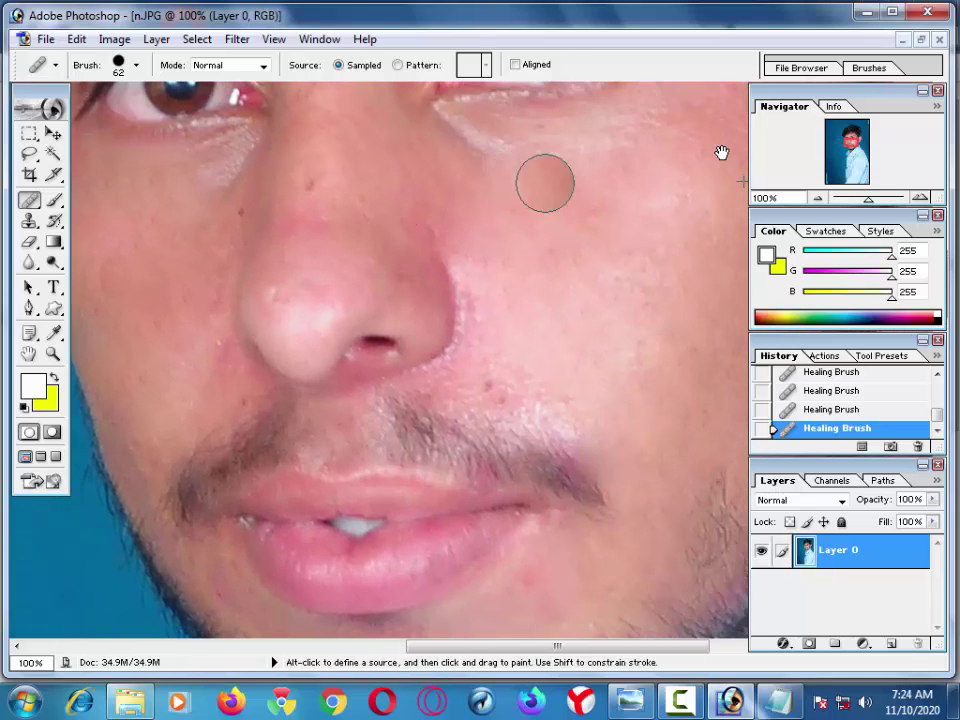
drag(459, 627, 449, 364)
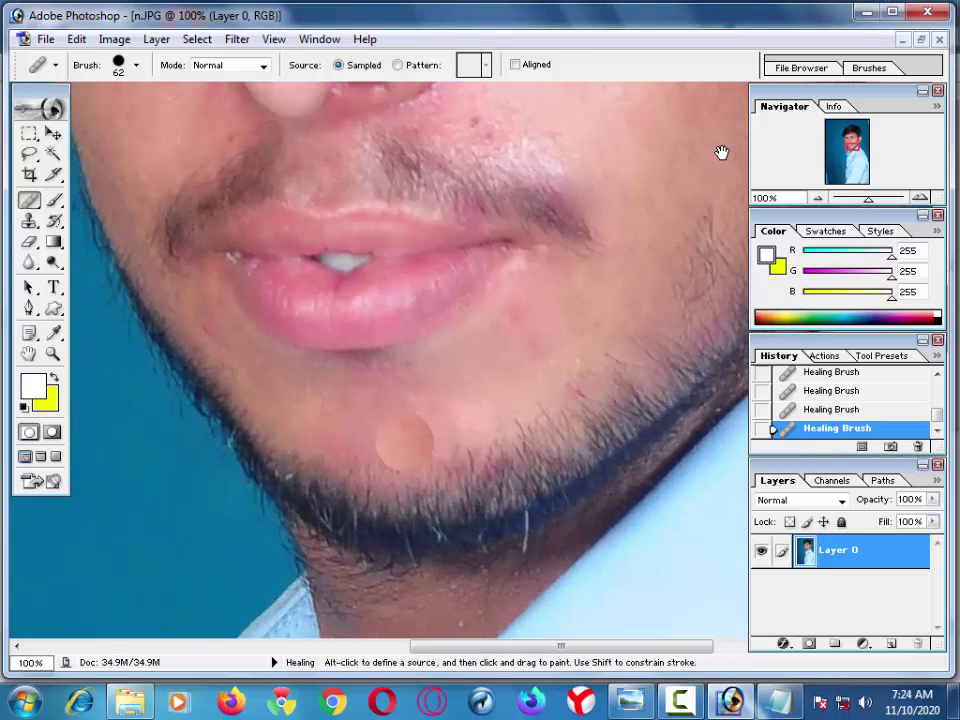
drag(514, 392, 539, 335)
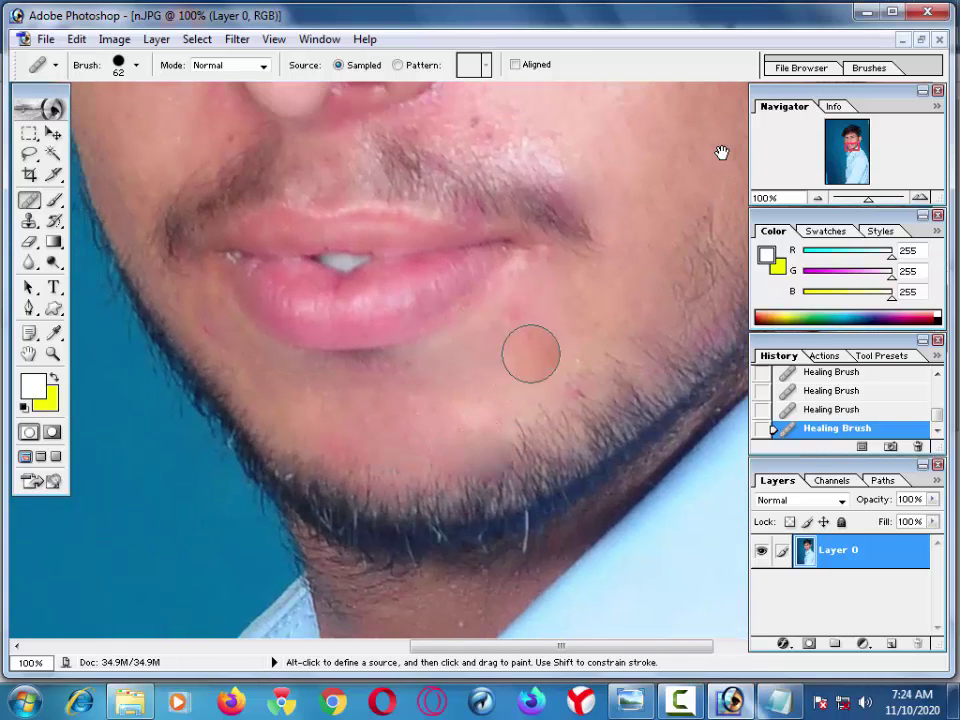
mouse_move(598, 181)
mouse_down()
mouse_move(518, 311)
mouse_move(413, 246)
mouse_up()
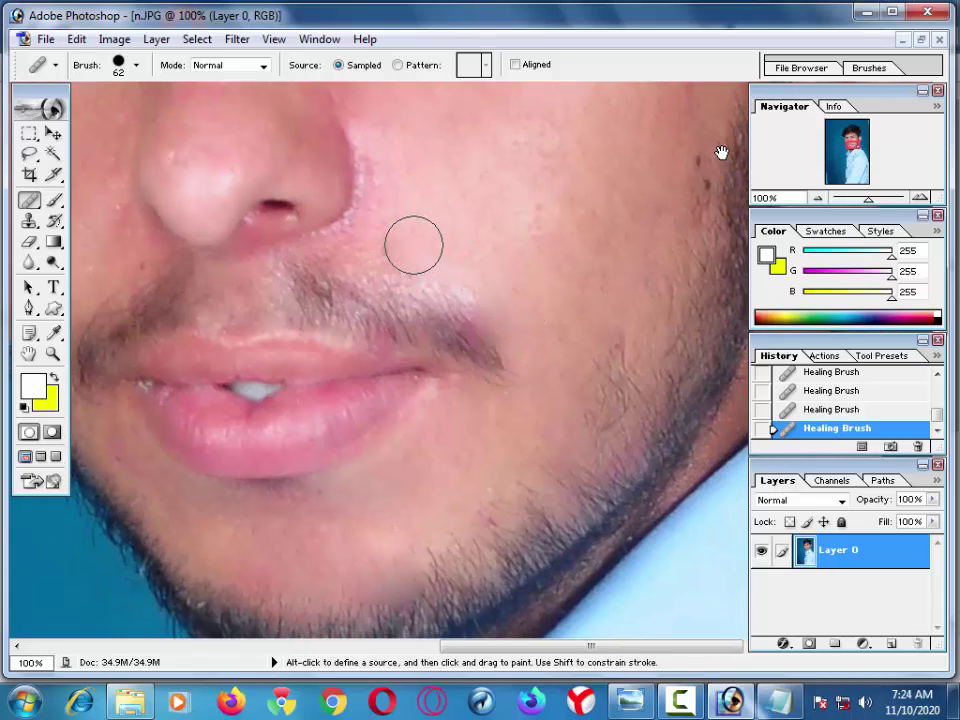
key(ctrl+minus)
key(ctrl+minus)
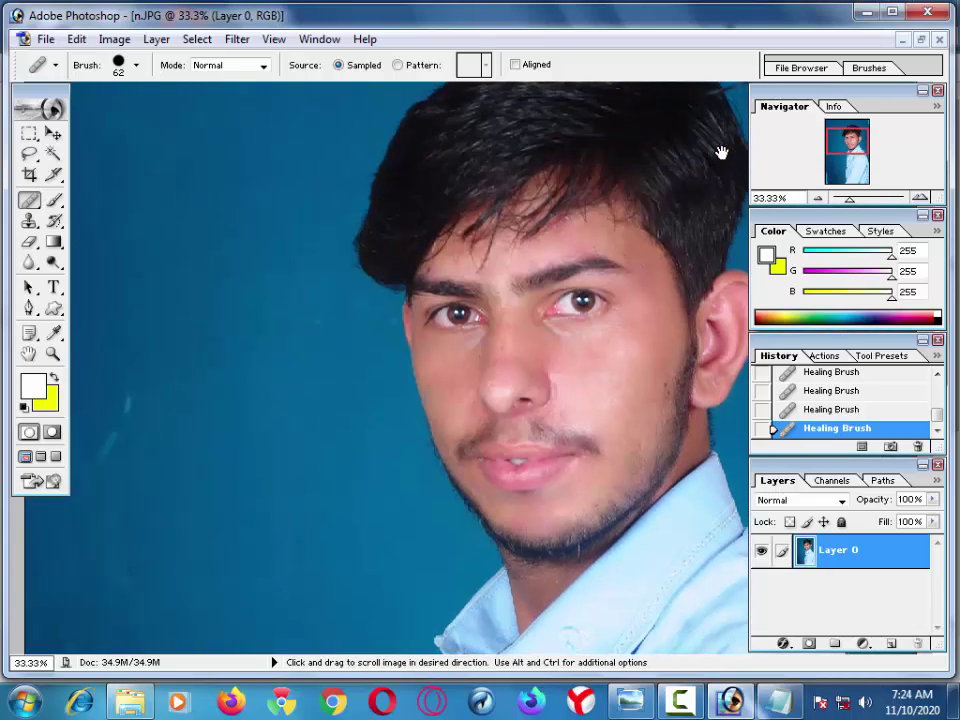
scroll(320, 296, up, 1)
Lasso the nose, both cheeks and the jaw into one selection.
key(w)
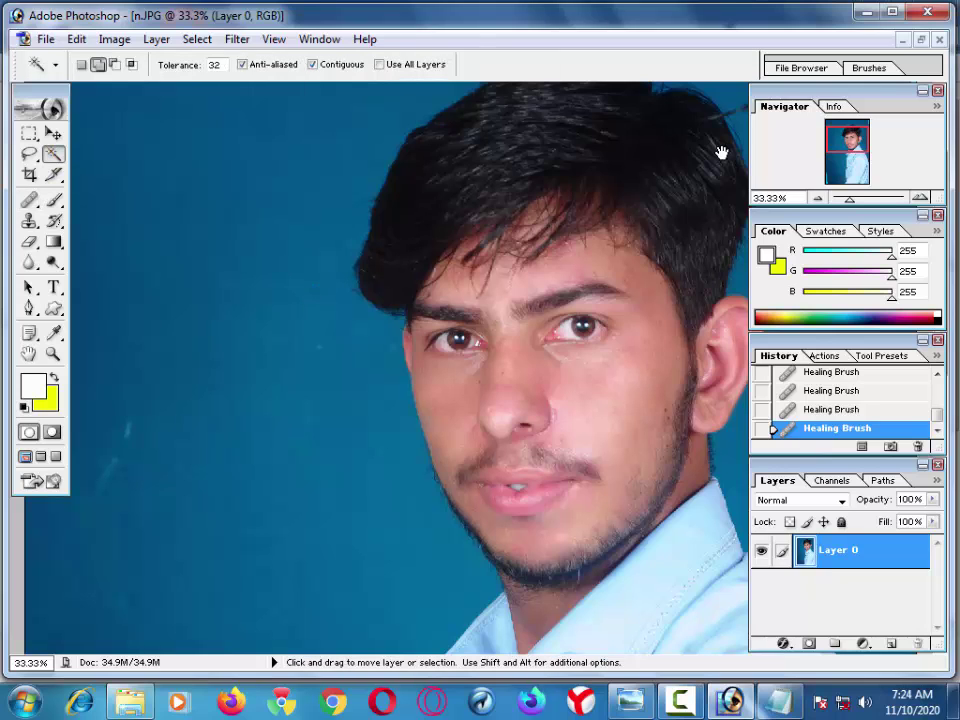
key(ctrl+plus)
key(ctrl+plus)
key(l)
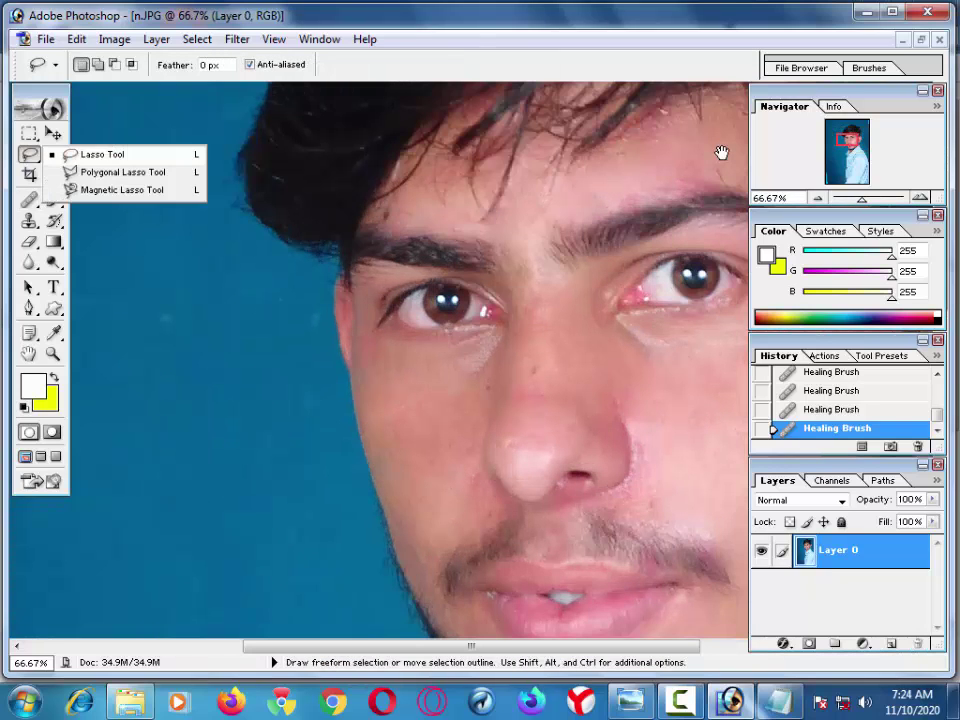
scroll(722, 152, right, 5)
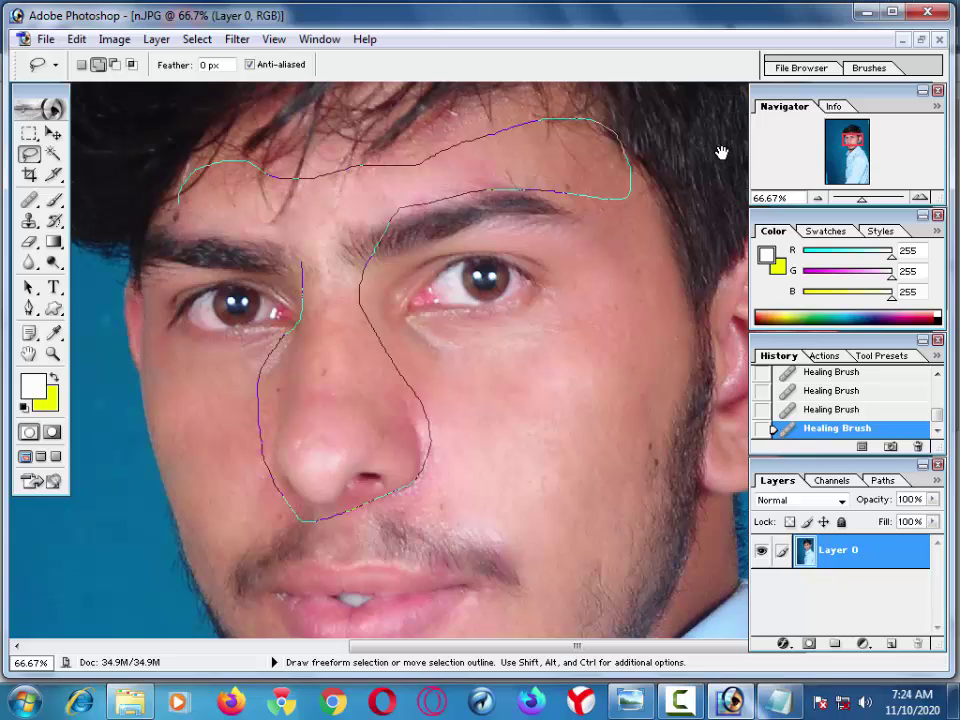
drag(450, 350, 412, 270)
drag(330, 215, 420, 245)
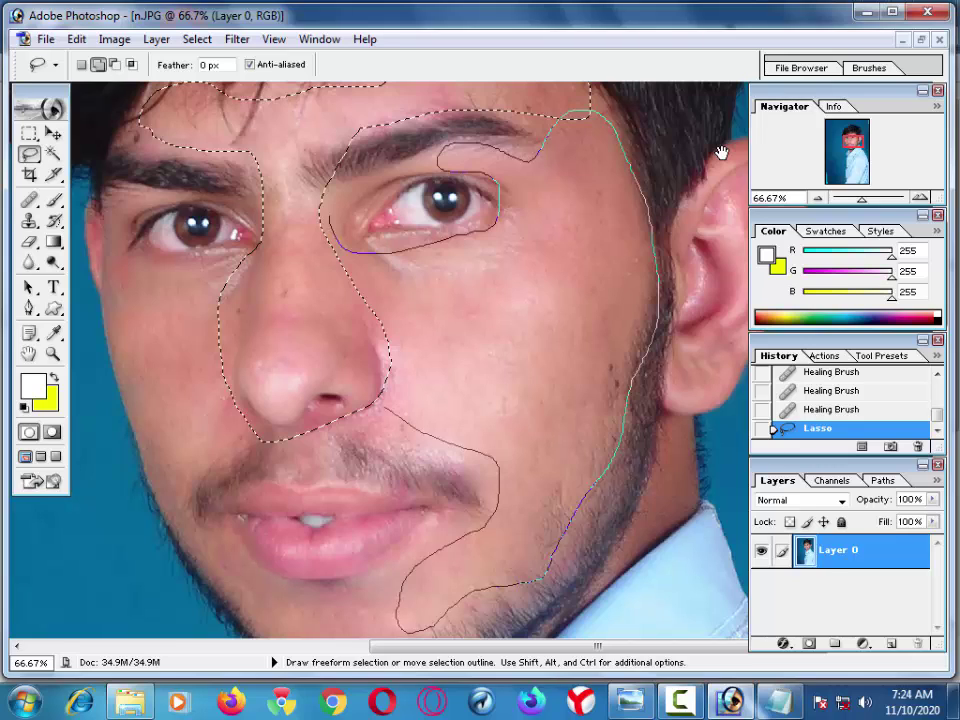
drag(560, 116, 590, 110)
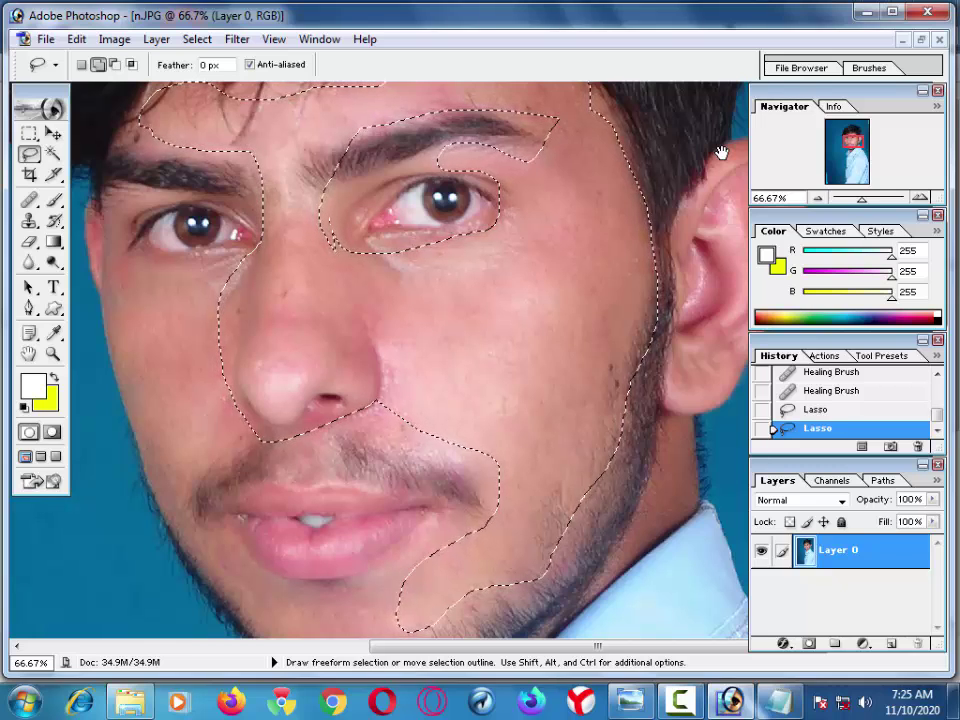
Undo a stray loop around the lips and add the left cheek below the eye.
drag(627, 208, 721, 152)
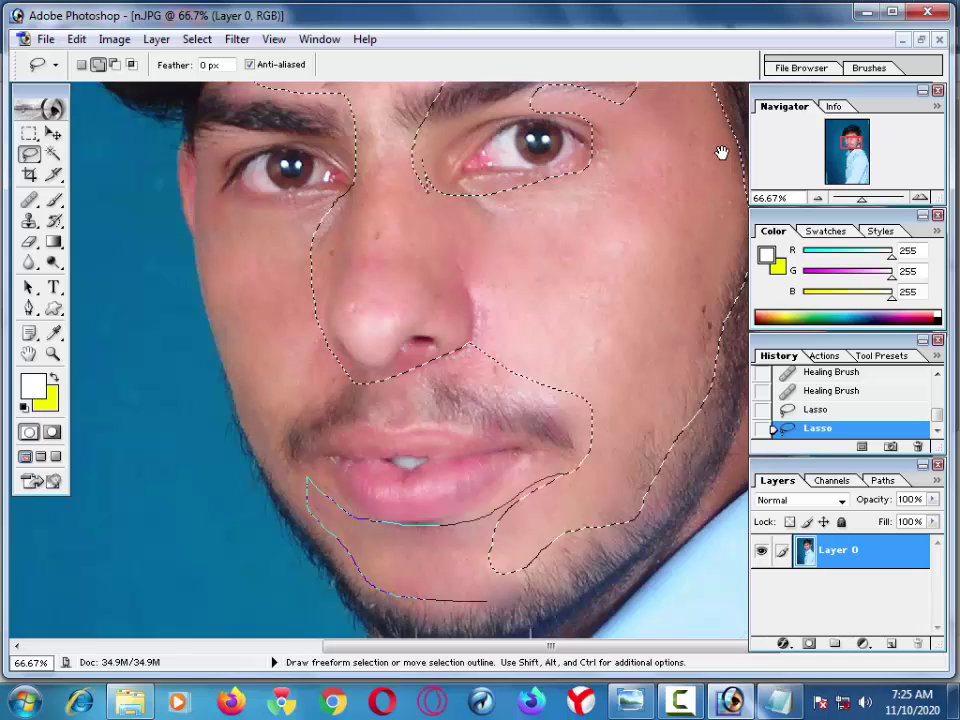
shift+drag(580, 465, 530, 565)
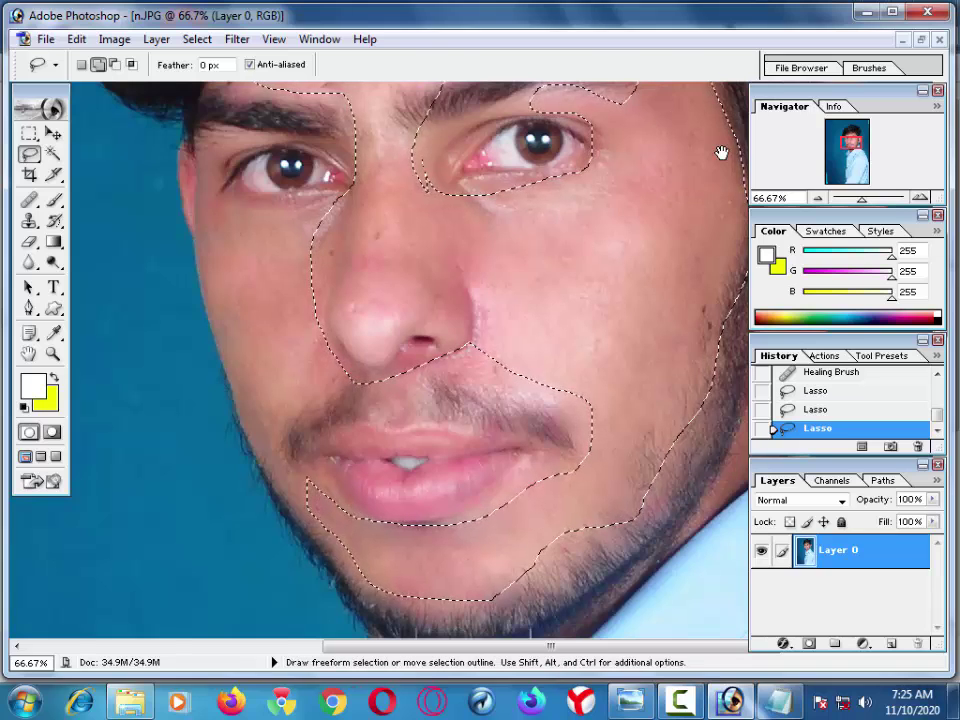
mouse_move(340, 206)
mouse_down()
mouse_move(268, 226)
mouse_move(232, 189)
mouse_up()
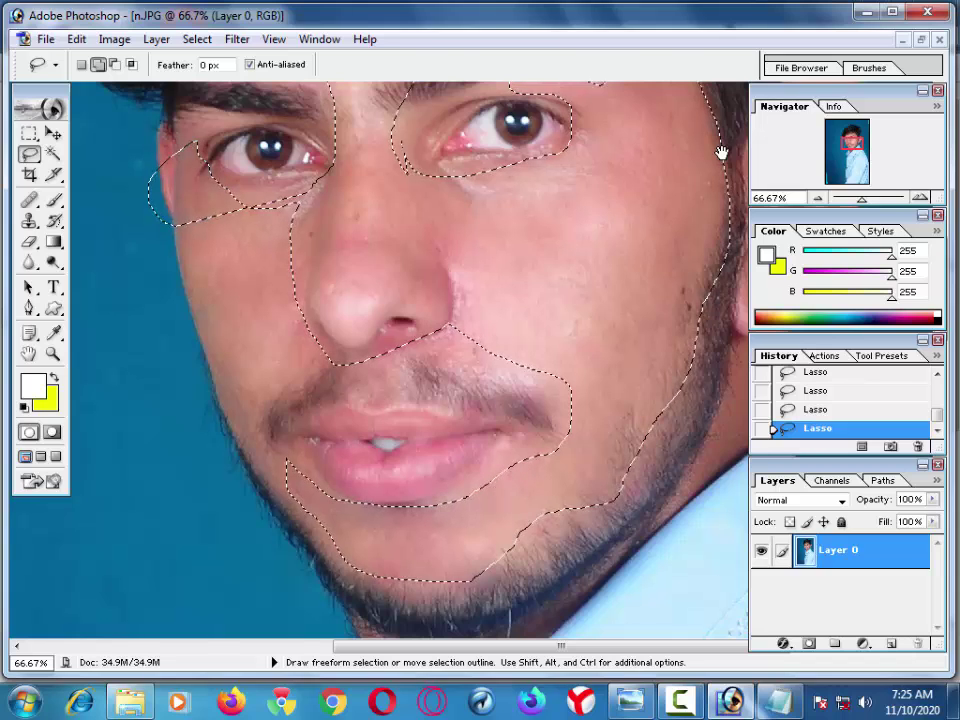
key(ctrl+z)
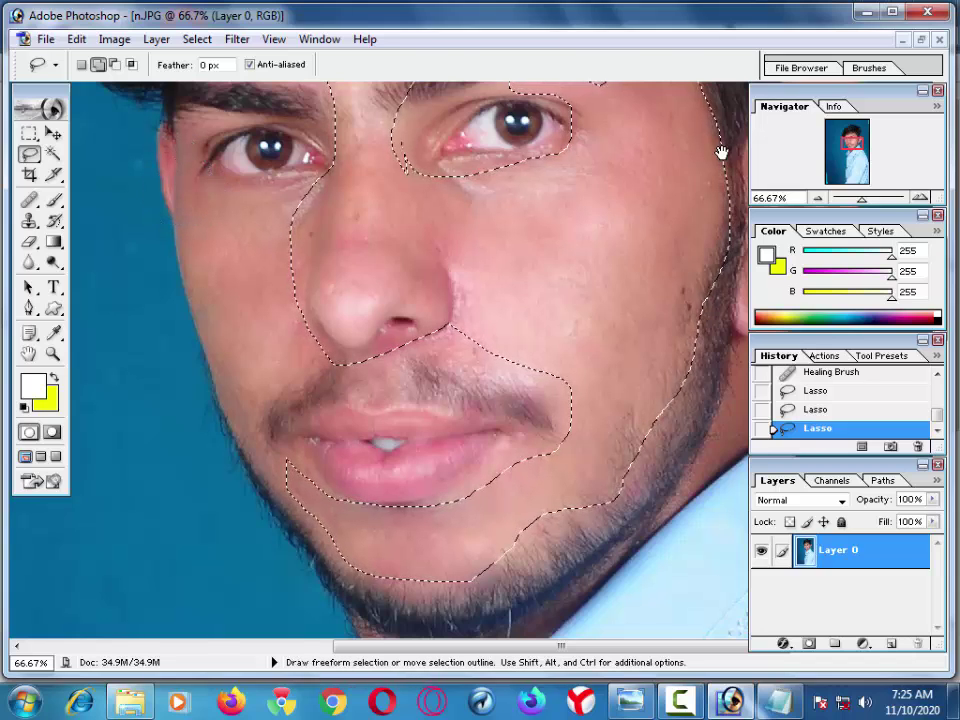
drag(305, 188, 270, 199)
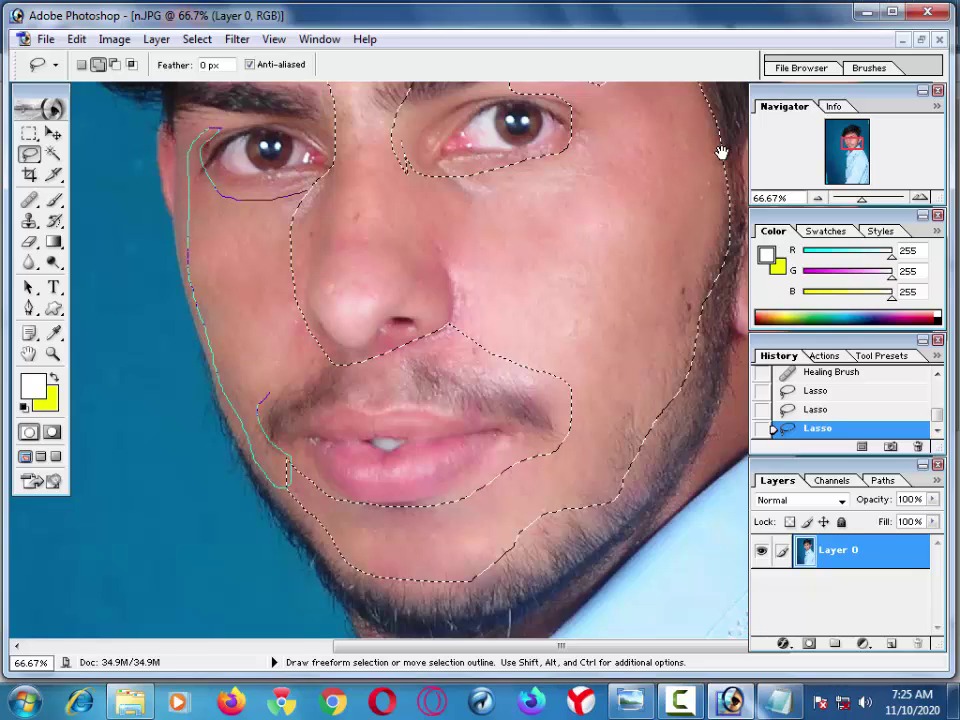
scroll(720, 152, up, 2)
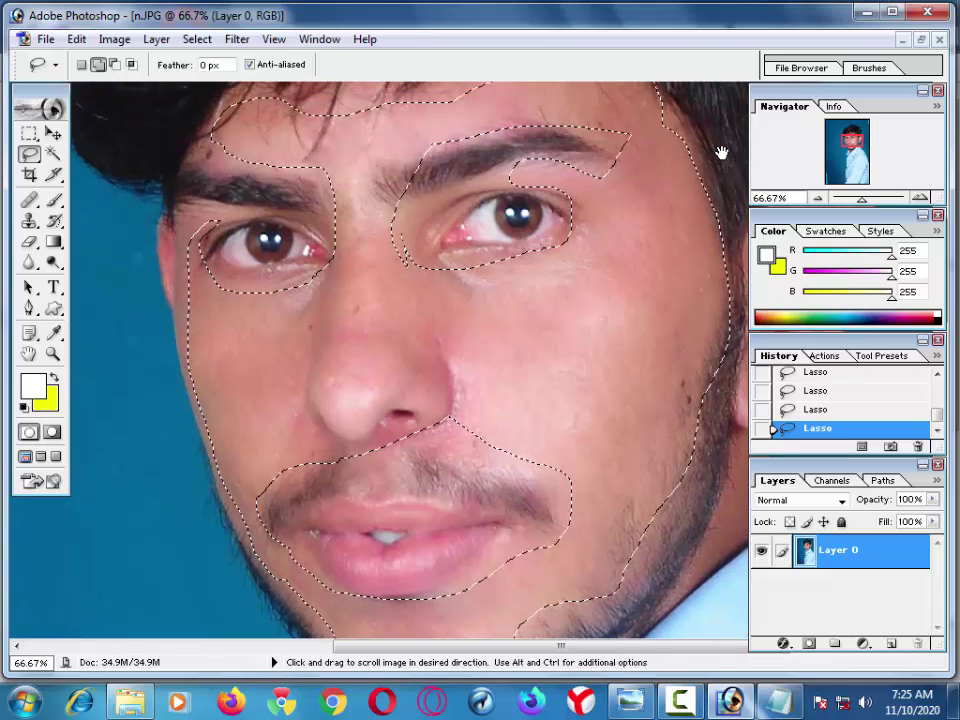
scroll(720, 152, up, 3)
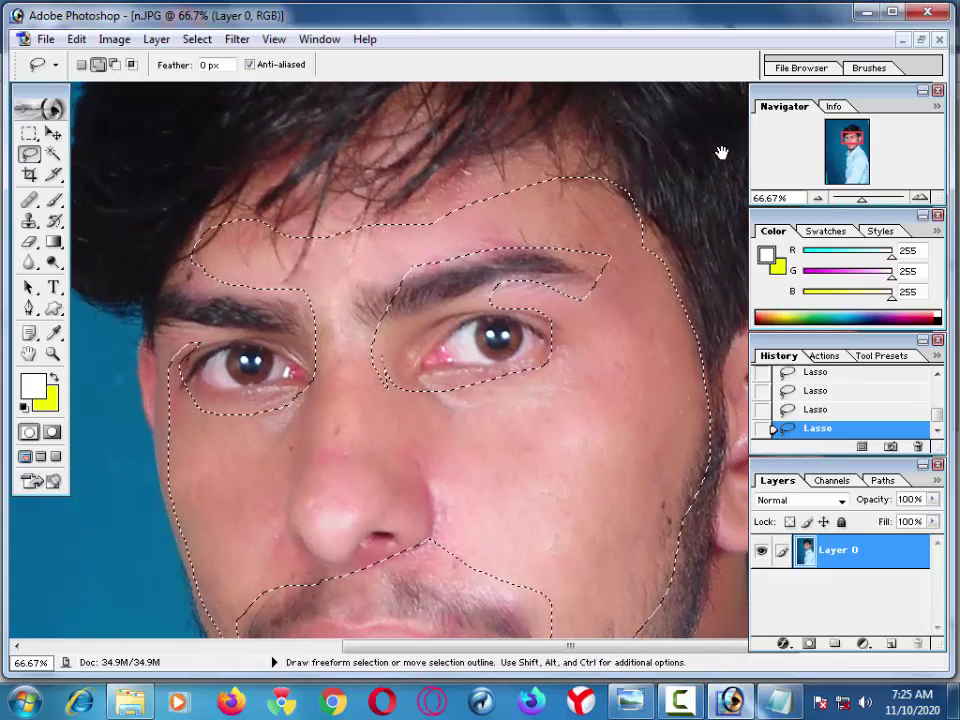
key(ctrl+minus)
key(ctrl+minus)
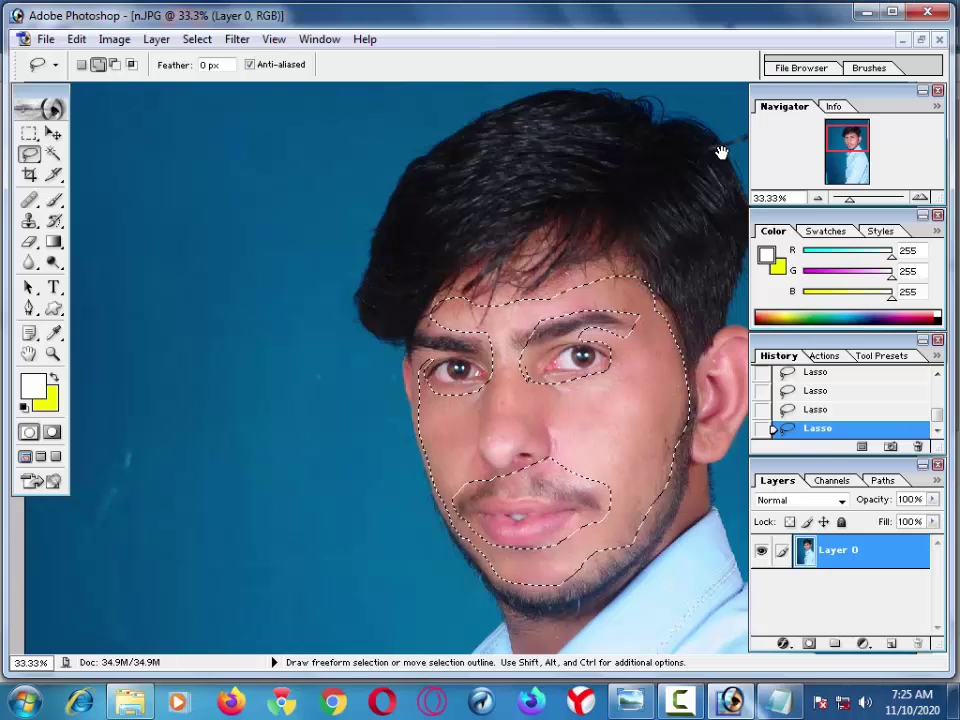
Zoom in on the nose and subtract the nostrils from the lasso skin selection.
key(ctrl+plus)
key(ctrl+plus)
scroll(720, 152, down, 2)
scroll(720, 152, down, 2)
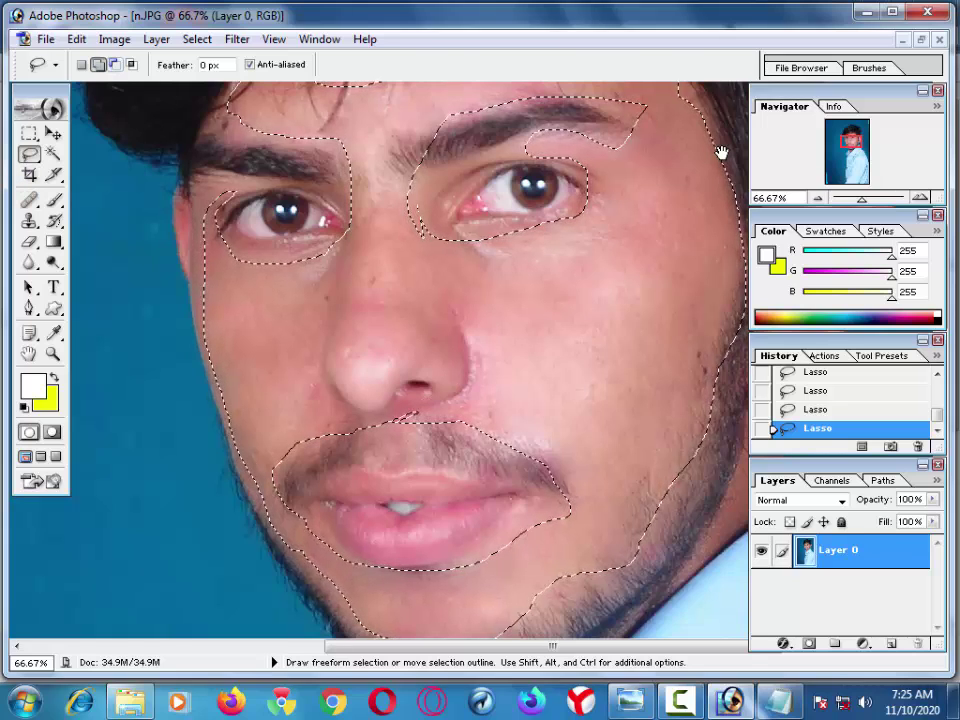
key(alt)
key(ctrl+plus)
key(ctrl+plus)
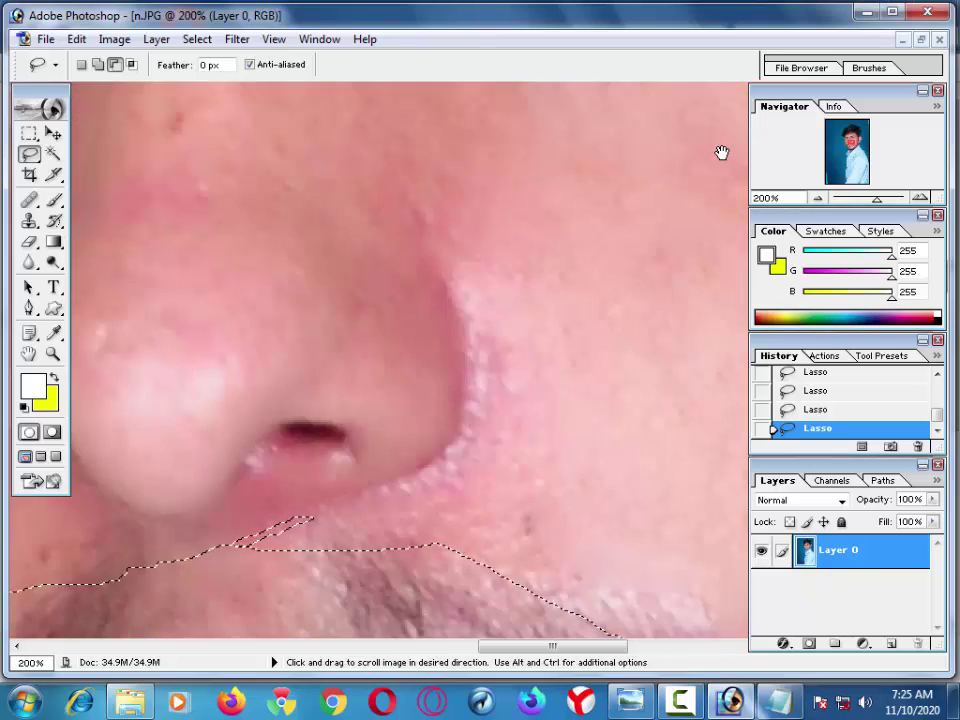
scroll(721, 152, down, 2)
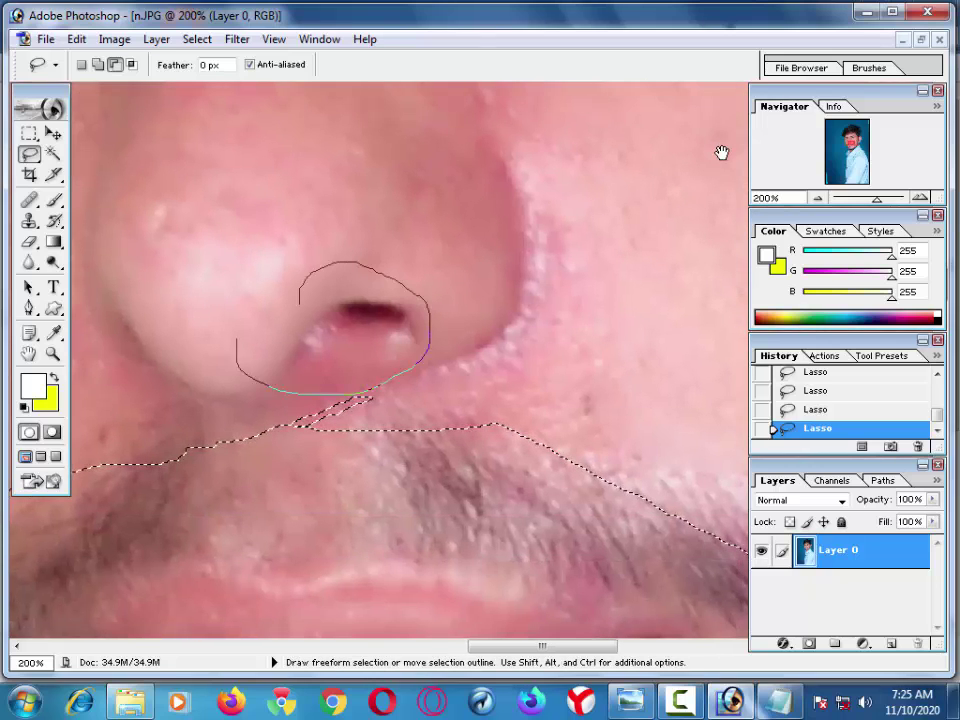
scroll(721, 152, left, 5)
scroll(721, 152, down, 1)
scroll(721, 152, left, 2)
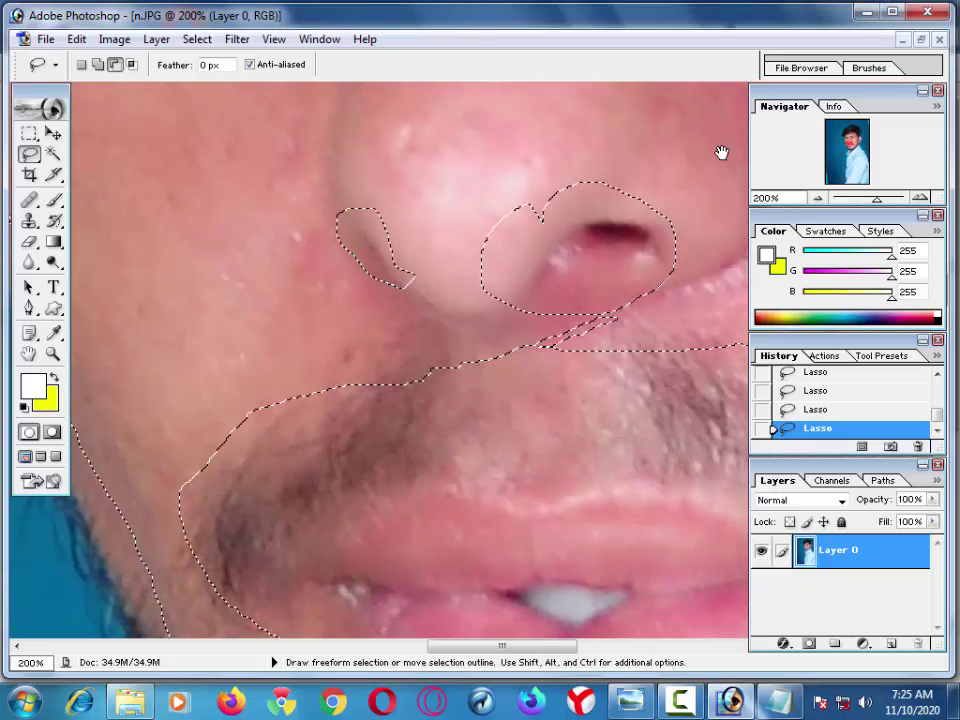
scroll(721, 152, up, 2)
key(ctrl+minus)
key(ctrl+minus)
key(ctrl+minus)
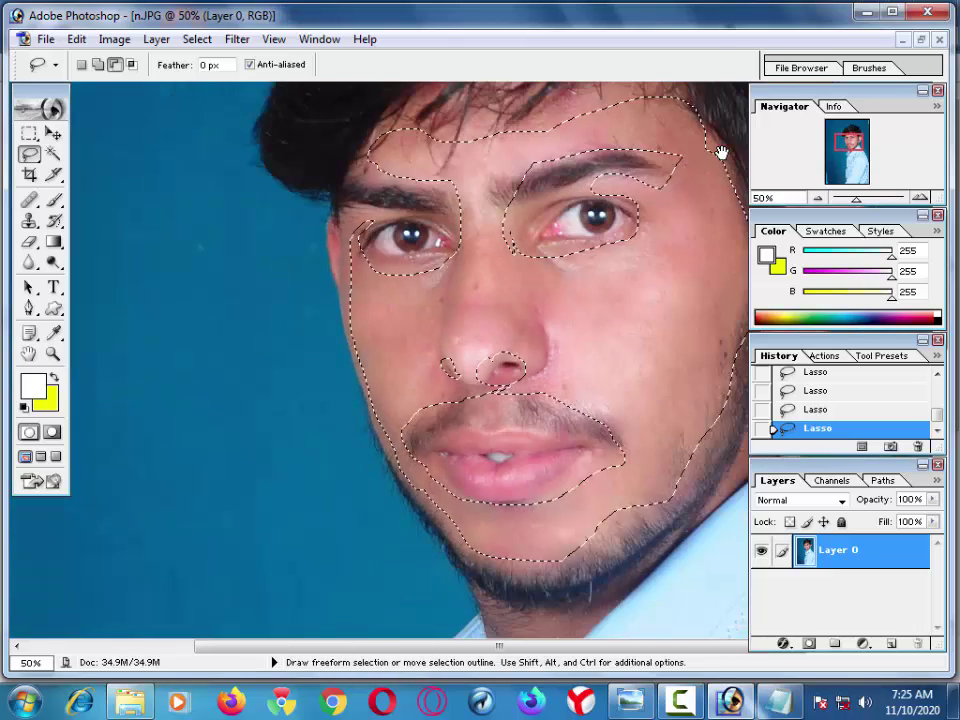
Add the right ear and a patch of neck below the chin to the selection.
scroll(721, 152, right, 2)
scroll(721, 152, right, 2)
scroll(721, 152, right, 2)
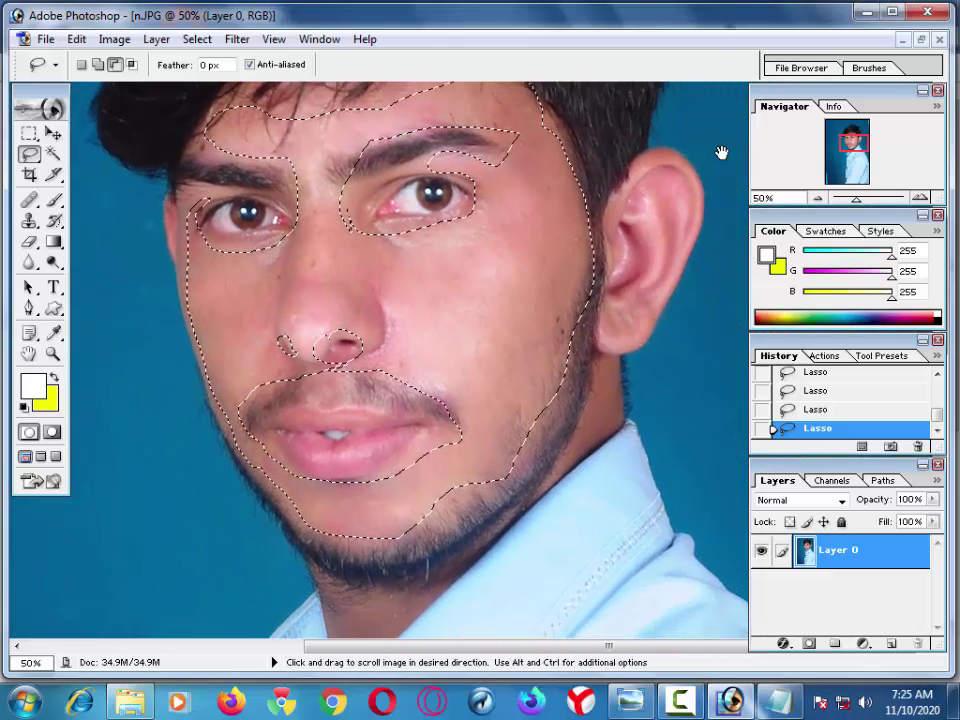
scroll(721, 152, down, 1)
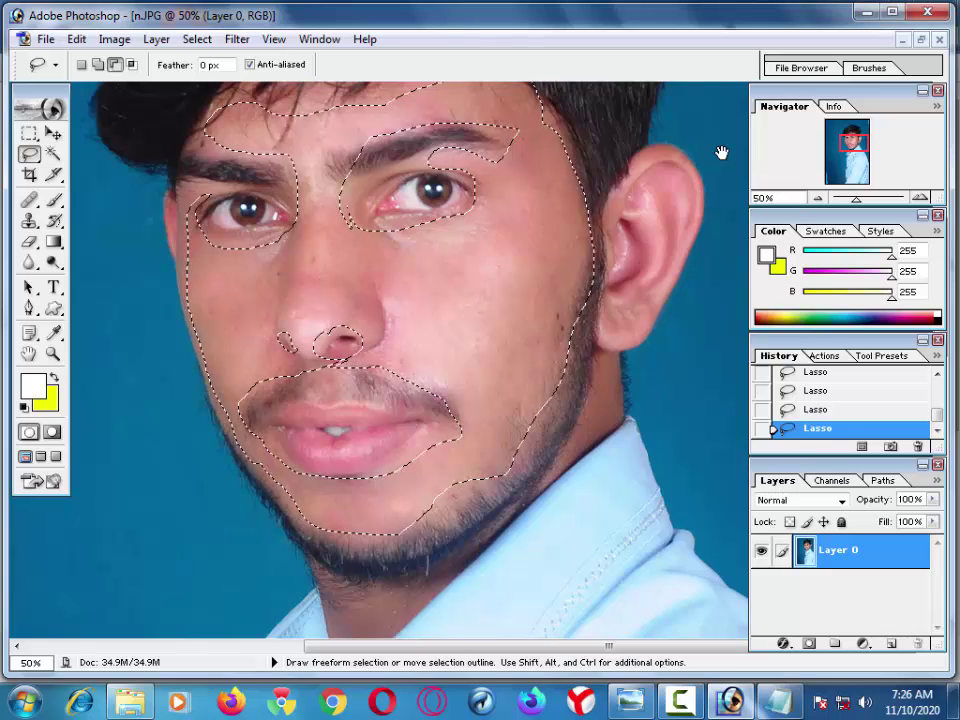
key(shift)
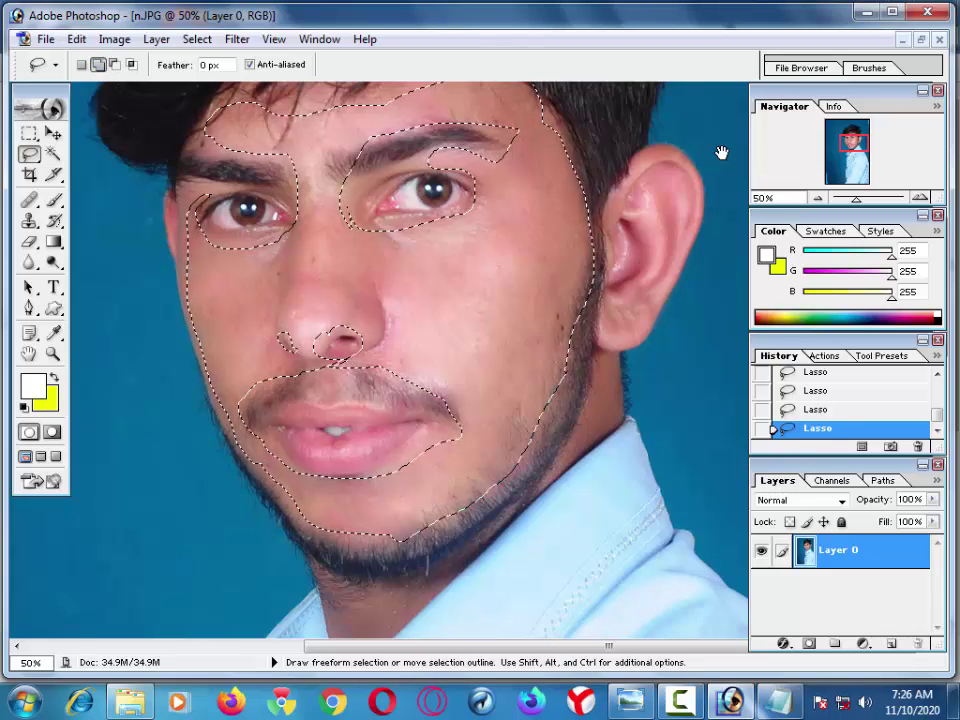
scroll(721, 152, down, 3)
scroll(721, 152, down, 1)
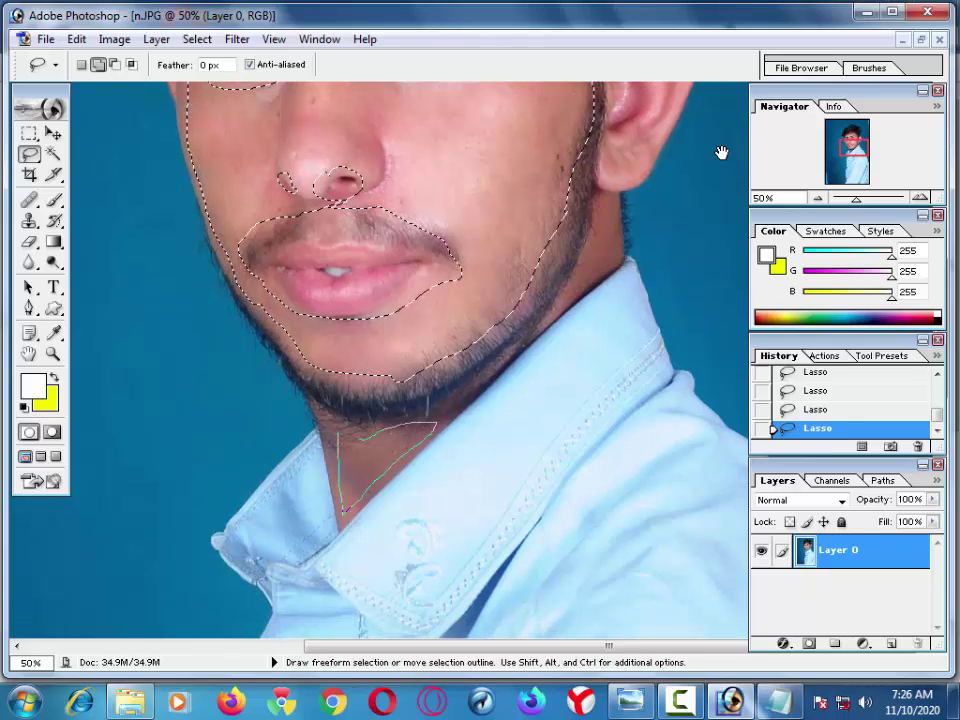
scroll(721, 152, up, 1)
scroll(721, 152, up, 1)
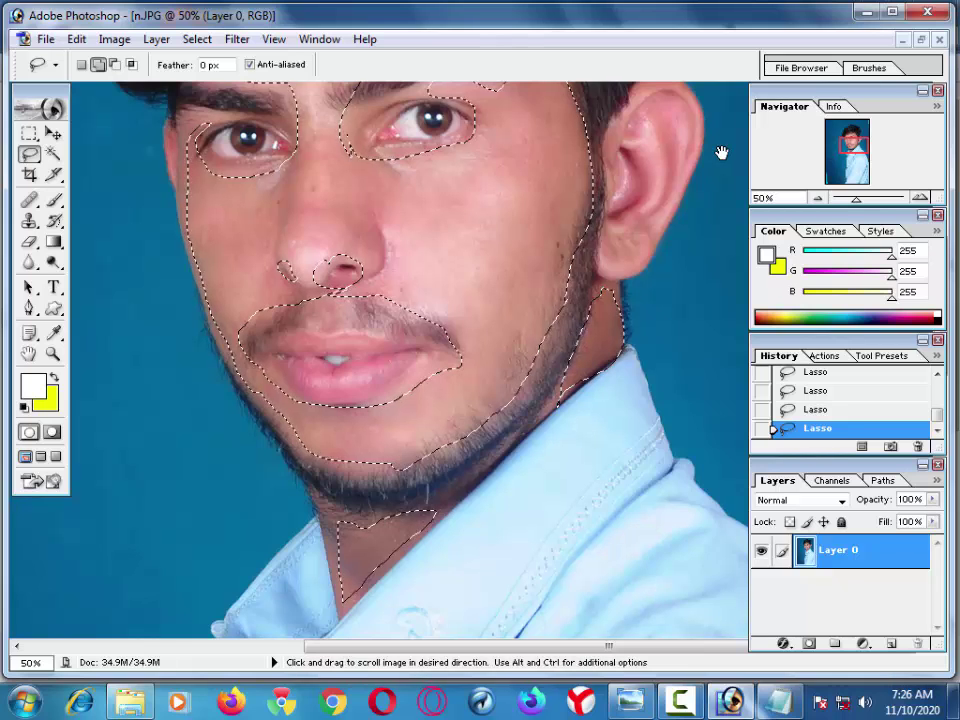
scroll(721, 152, up, 2)
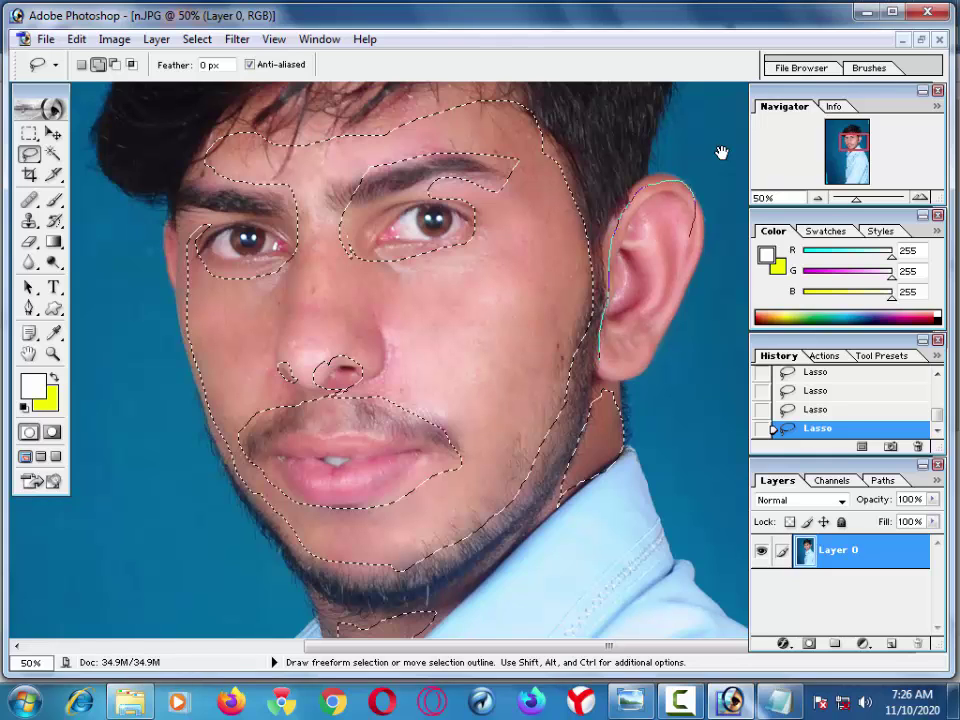
drag(655, 180, 605, 365)
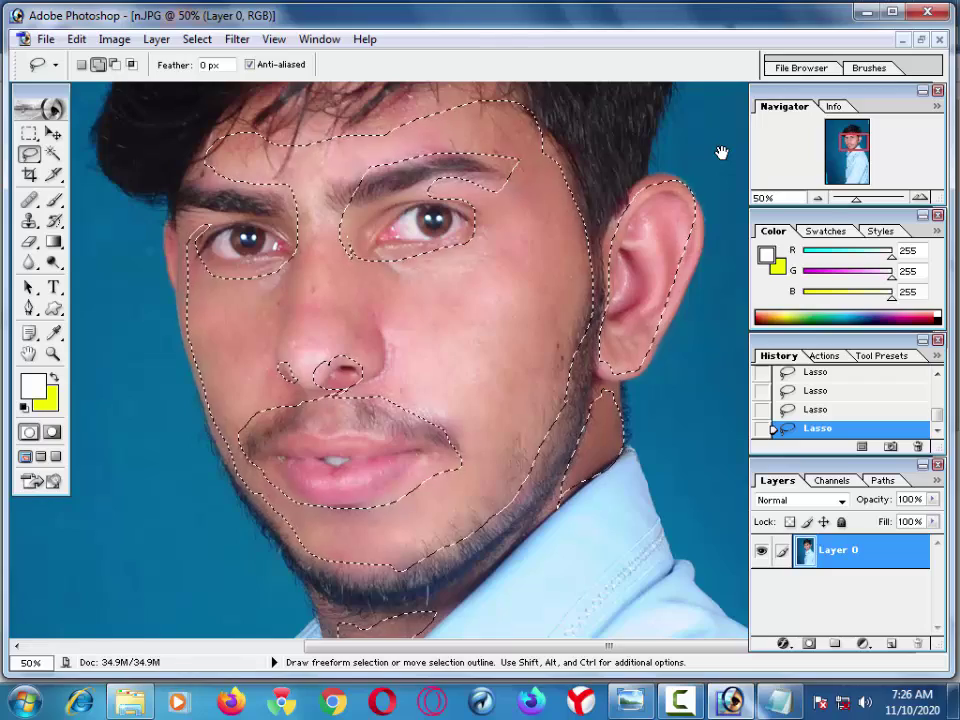
Run the first two Imagenomic smoothing filter passes on the selected face skin.
click(237, 39)
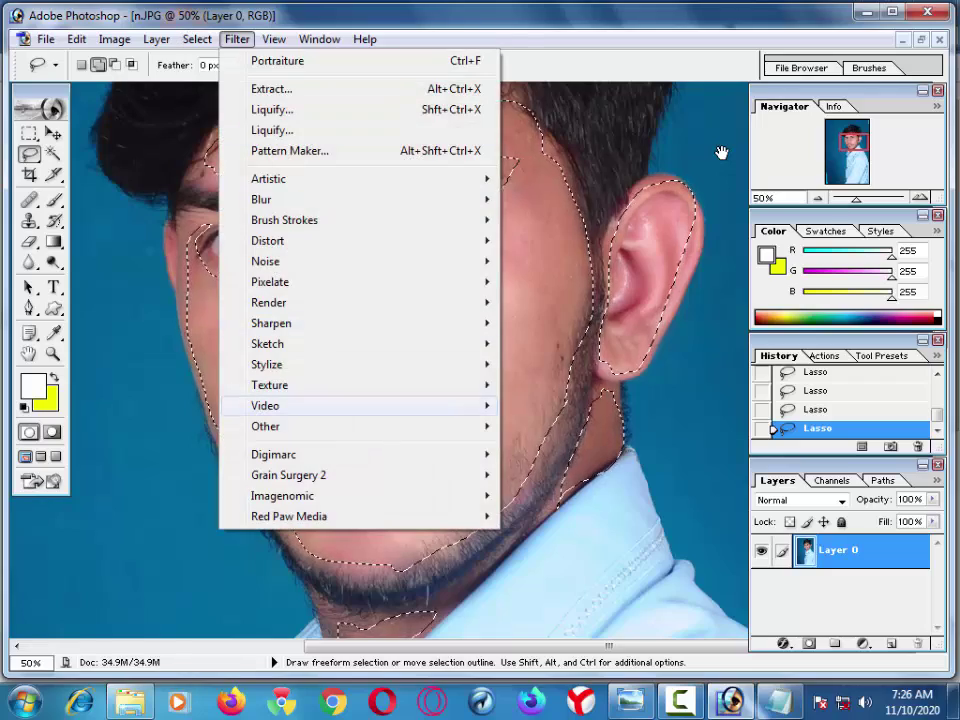
mouse_move(282, 496)
click(589, 496)
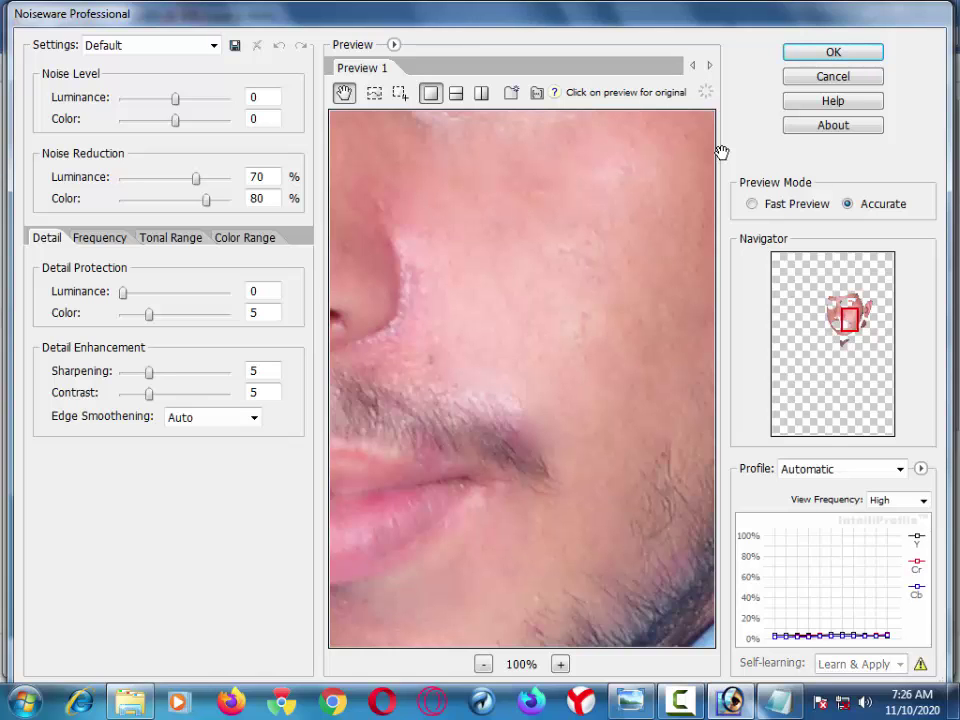
key(Return)
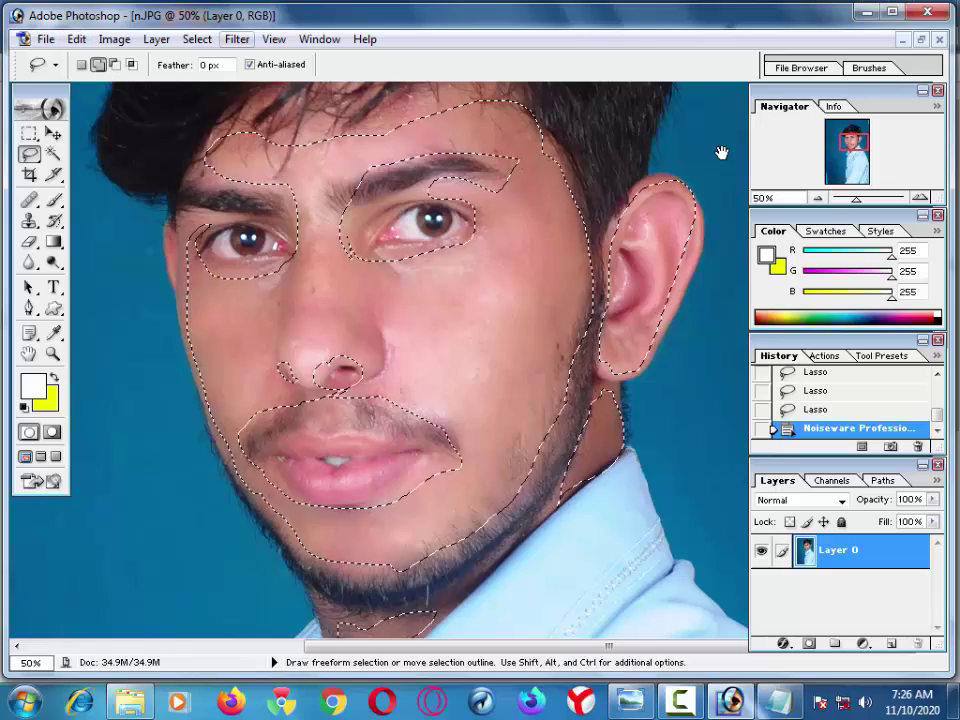
click(197, 39)
mouse_move(282, 496)
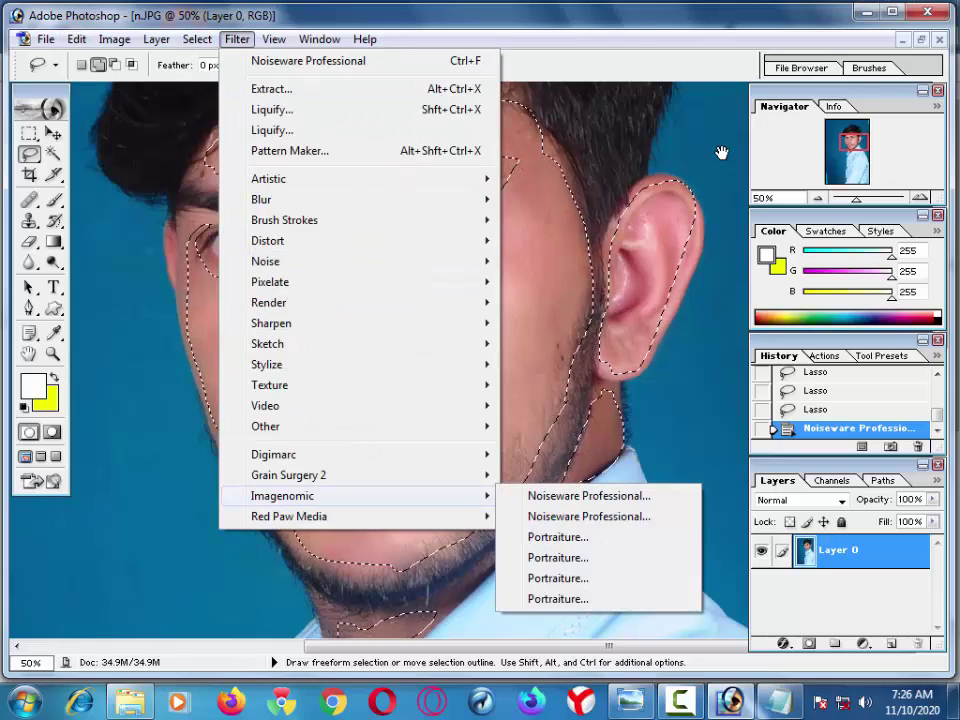
key(Return)
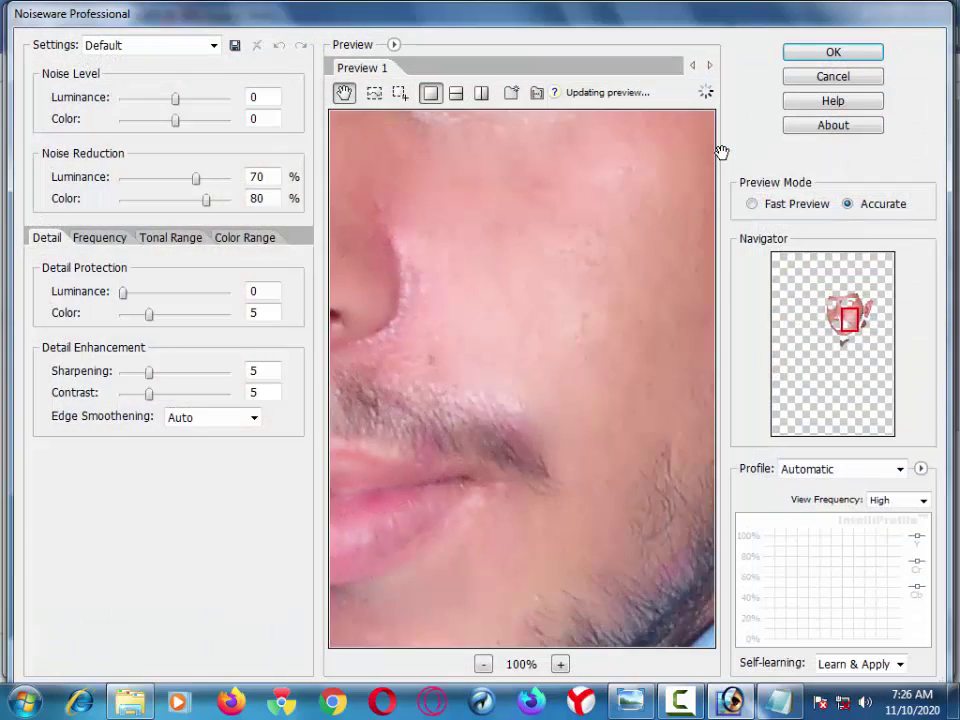
key(Return)
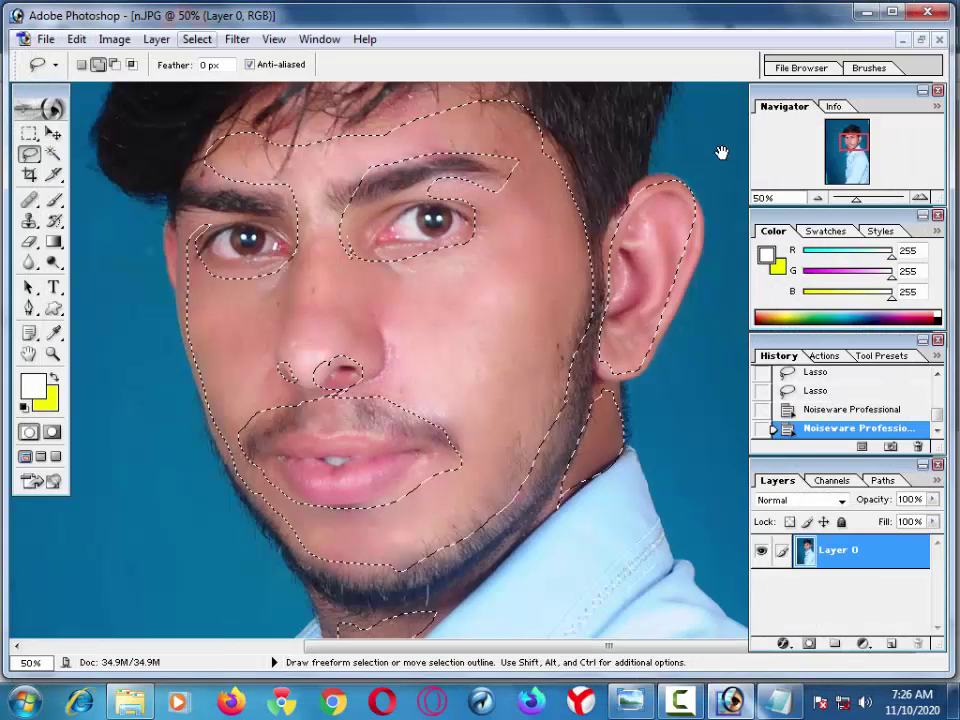
Apply a third Portraiture smoothing pass from the Imagenomic filter menu.
key(alt+t)
key(Up)
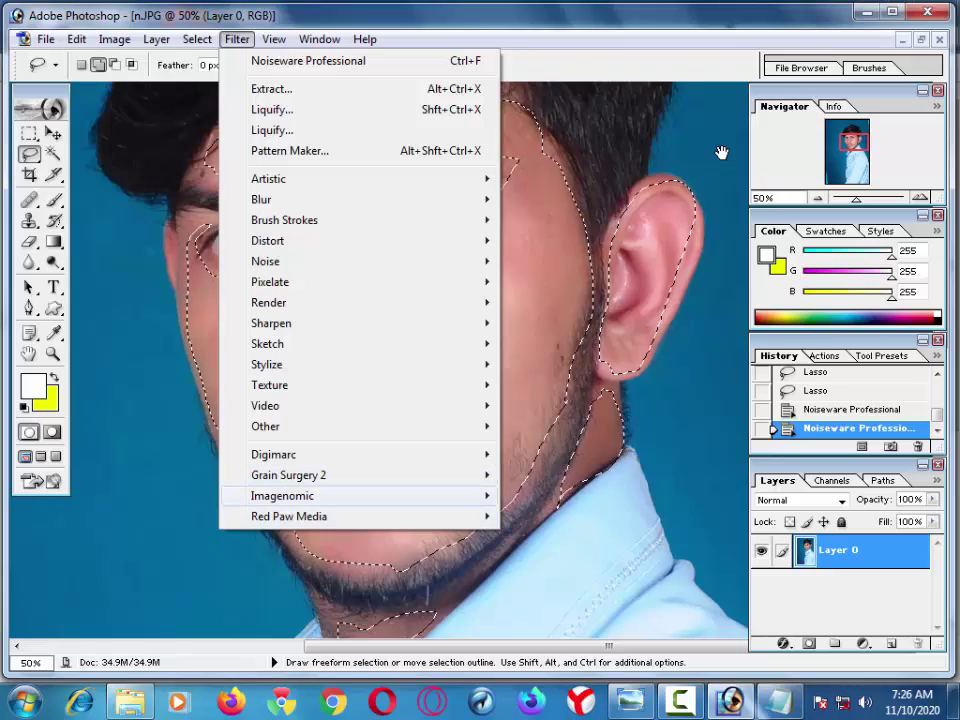
key(Right)
key(Down)
key(Return)
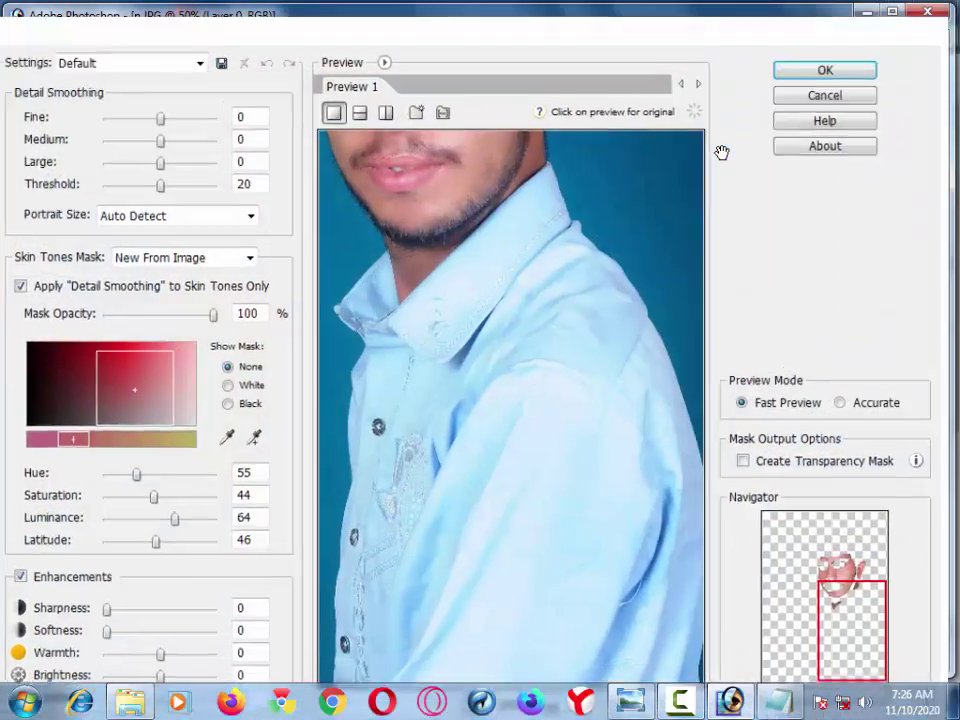
key(Return)
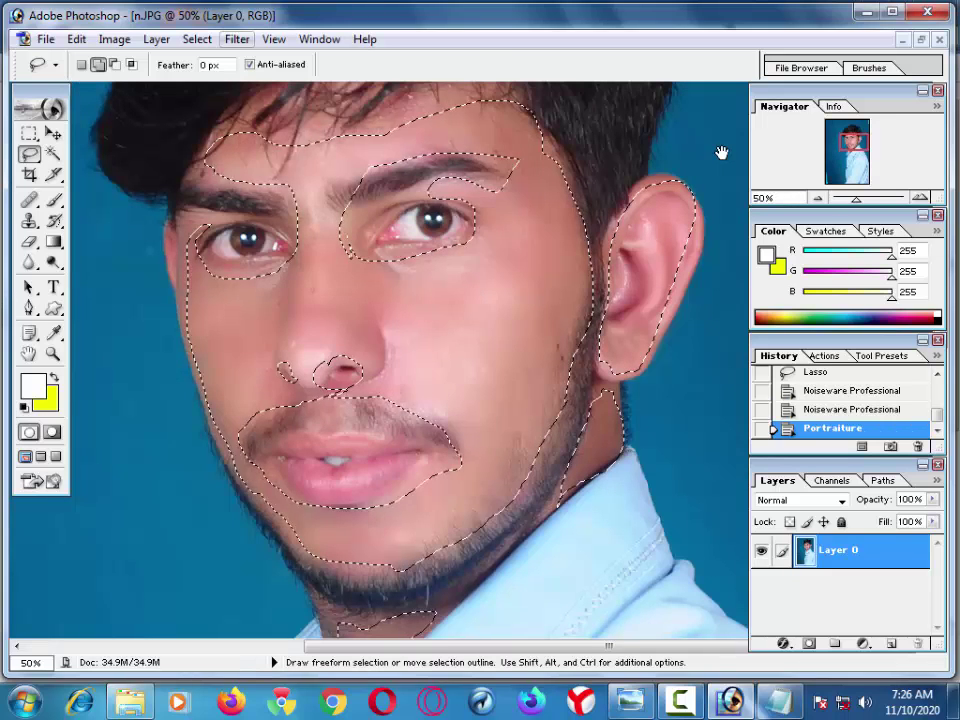
Run two more Portraiture passes to further soften the facial skin.
key(alt+t)
key(Up)
key(Up)
key(Right)
key(Up)
key(Up)
key(Return)
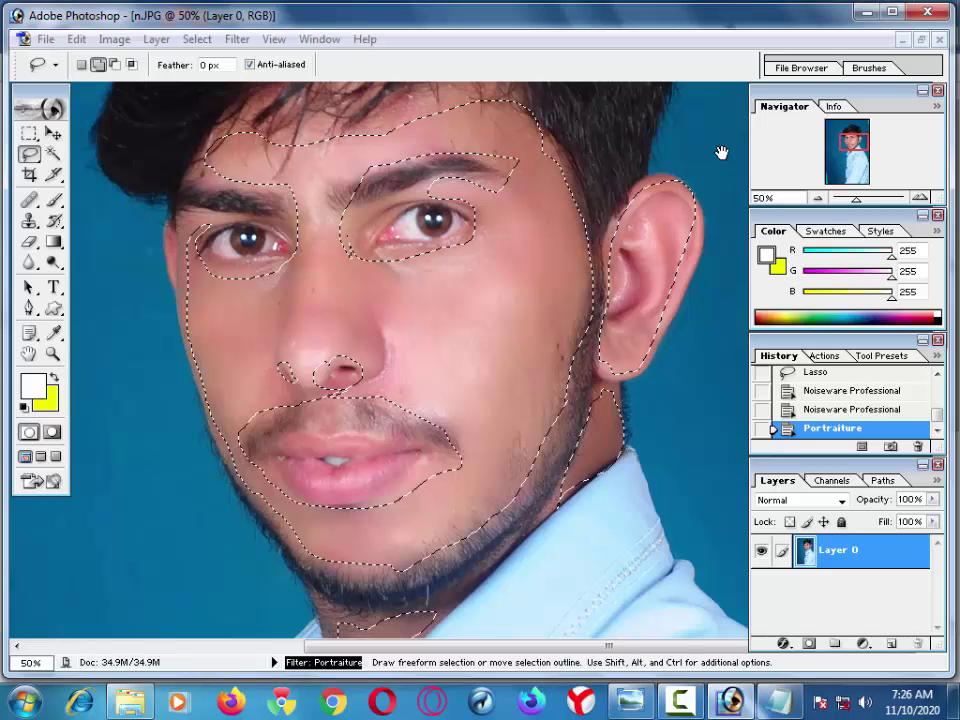
key(alt+t)
key(Up)
key(Up)
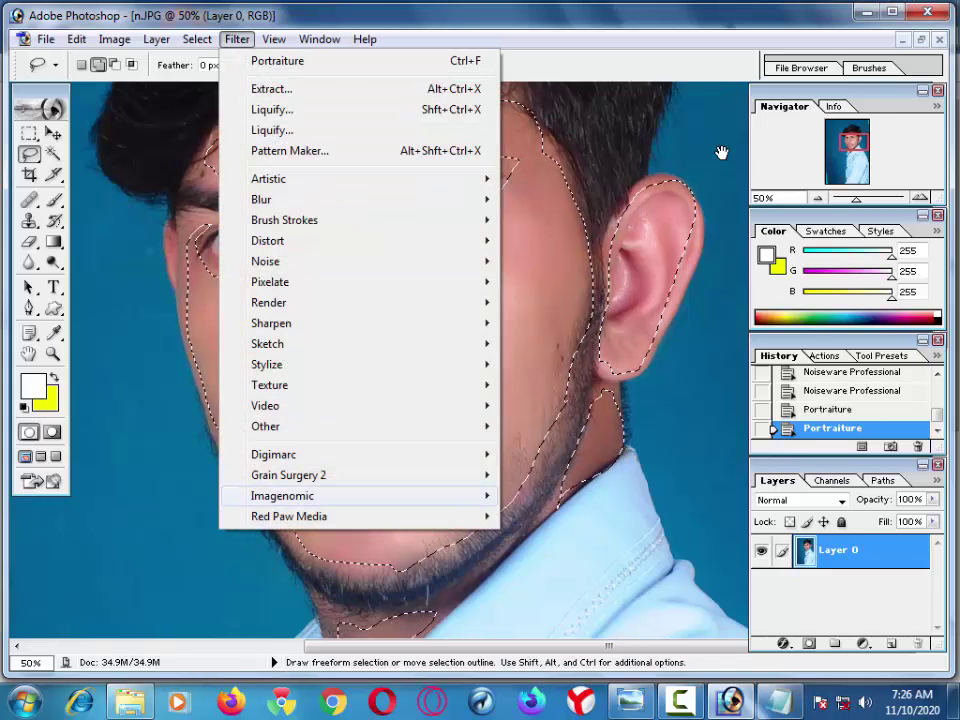
key(Right)
key(ctrl+alt+f)
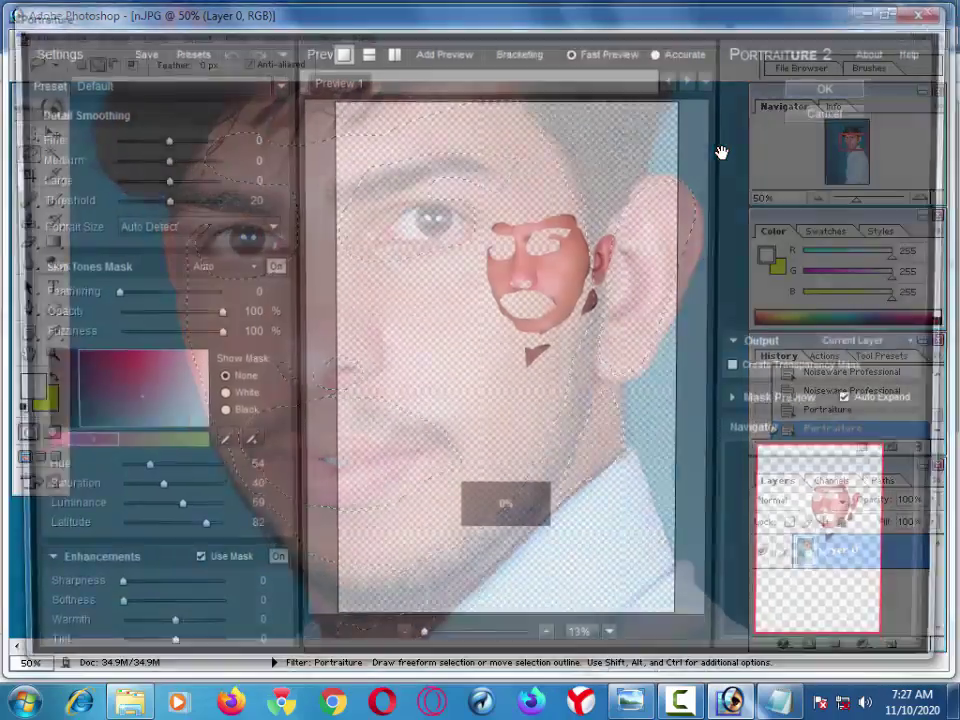
key(Return)
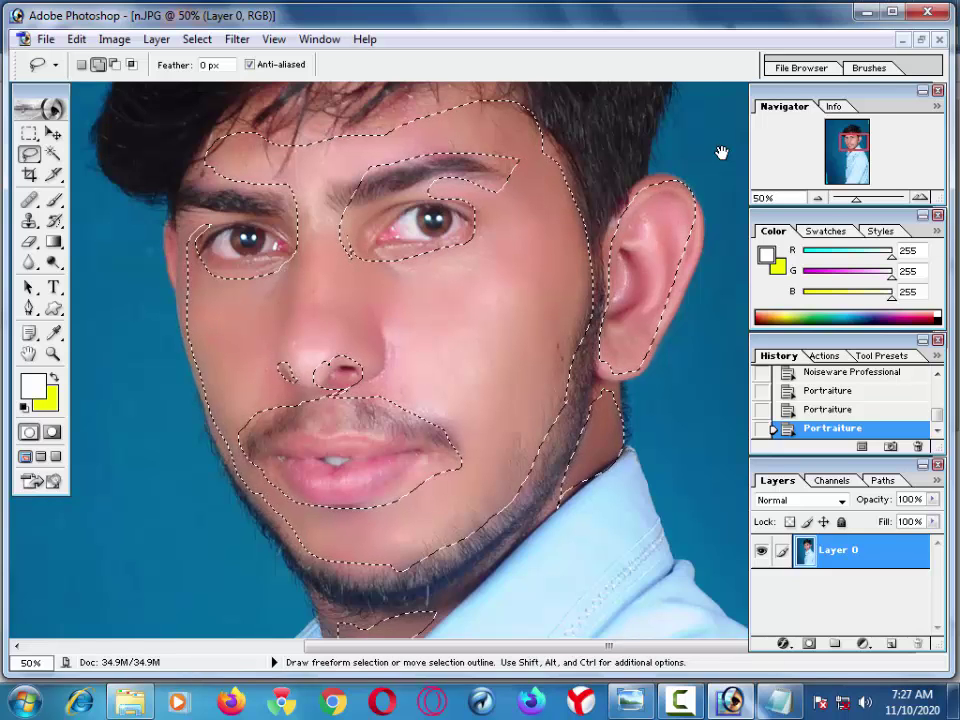
Deselect the face, duplicate the photo layer, and add an empty layer above it.
key(ctrl+d)
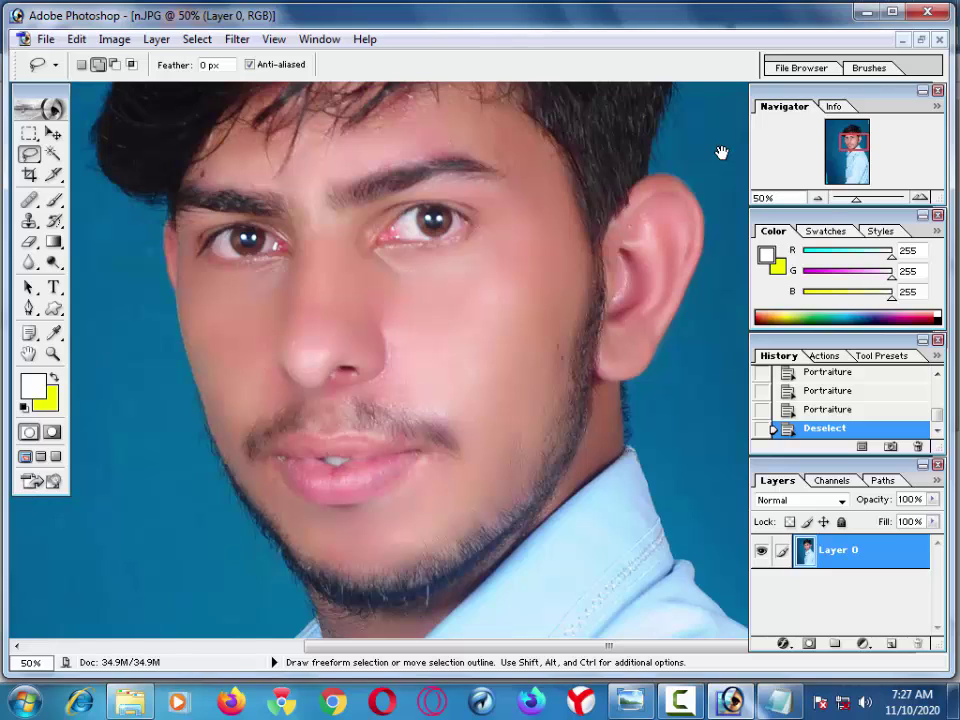
scroll(722, 152, up, 2)
scroll(722, 152, down, 2)
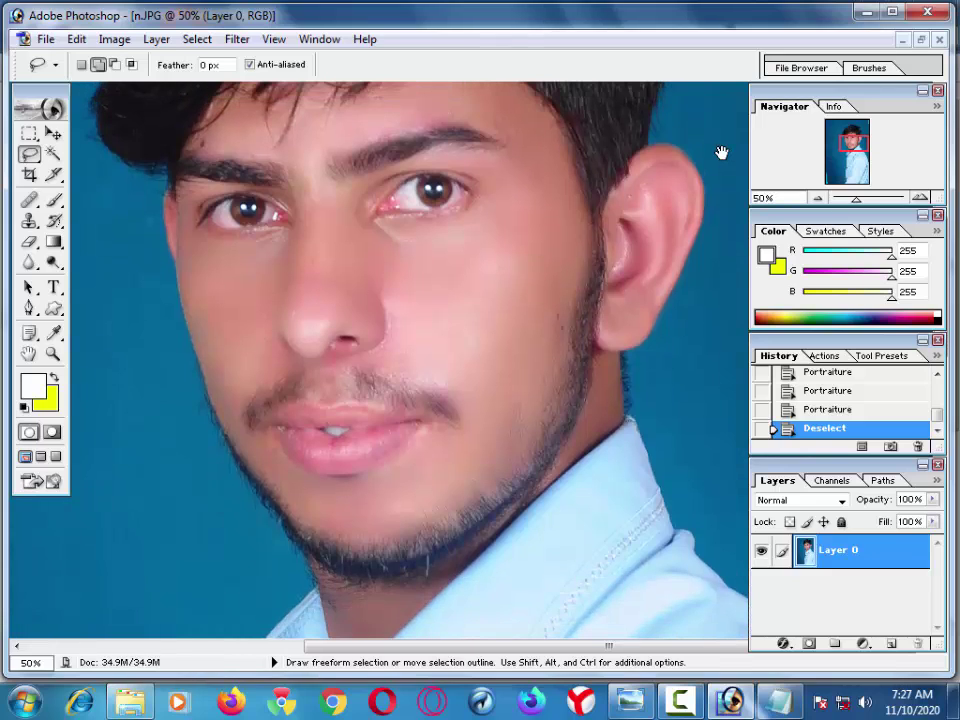
key(v)
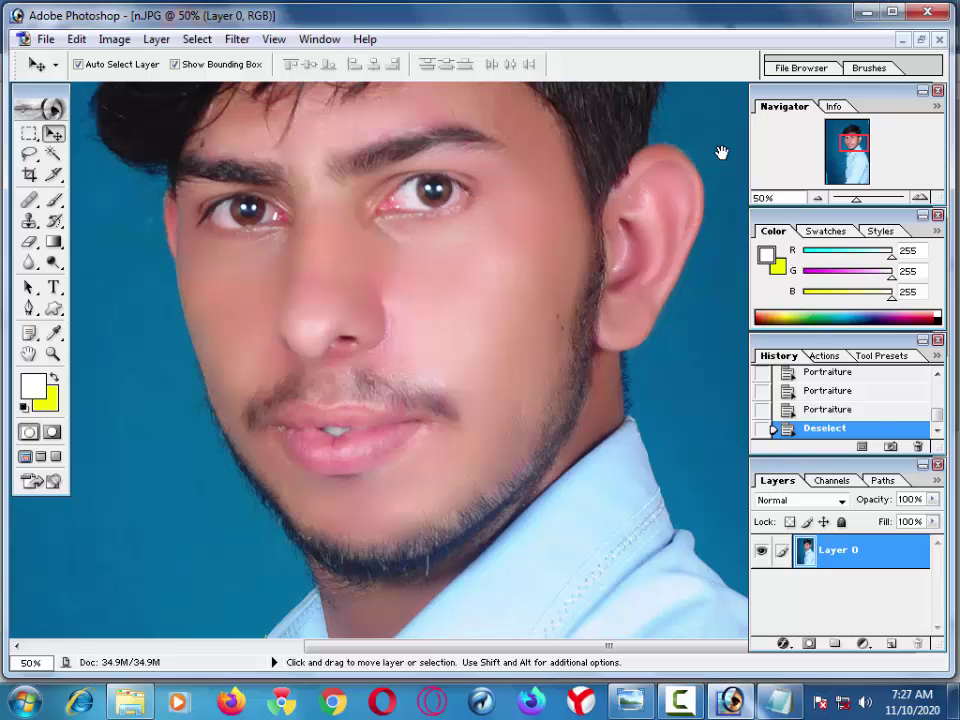
key(ctrl+j)
key(ctrl+shift+alt+n)
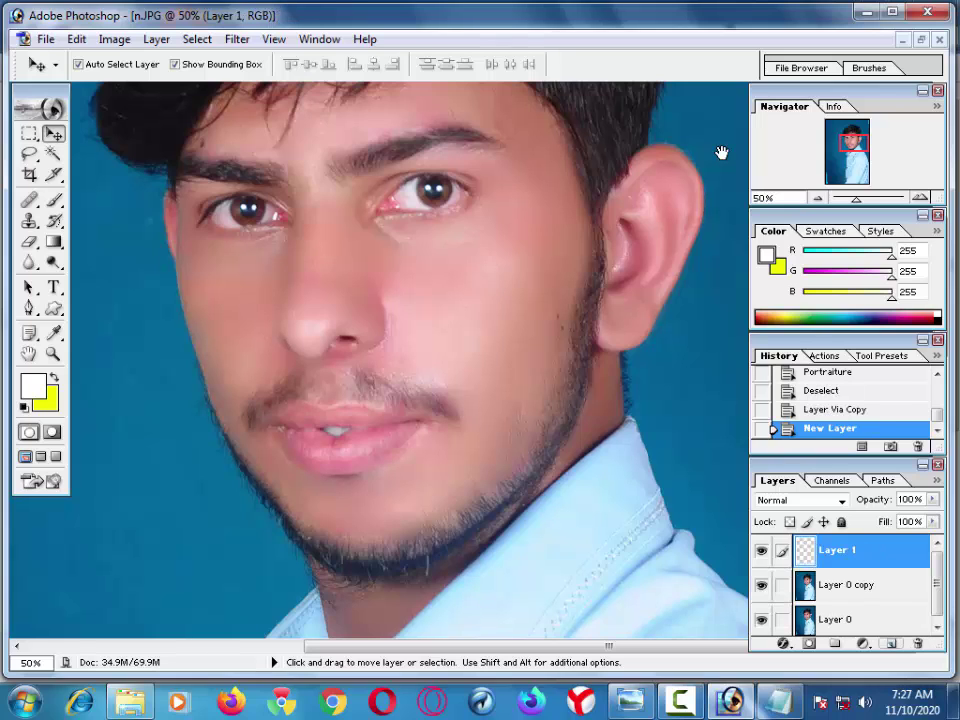
Sample a light pink skin tone from the face as the foreground colour.
key(i)
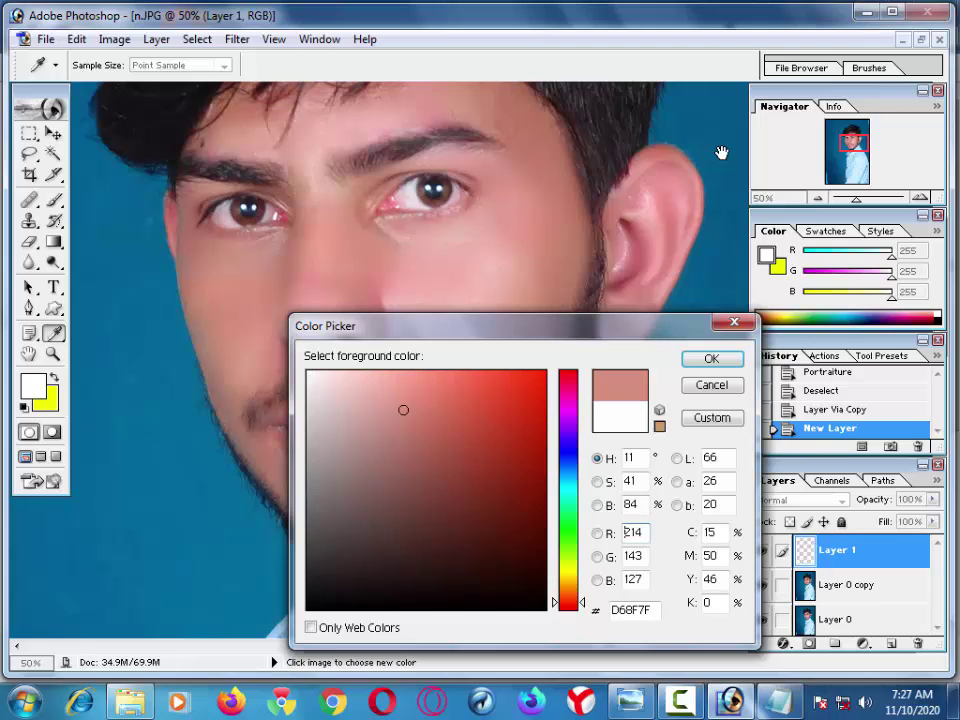
click(448, 298)
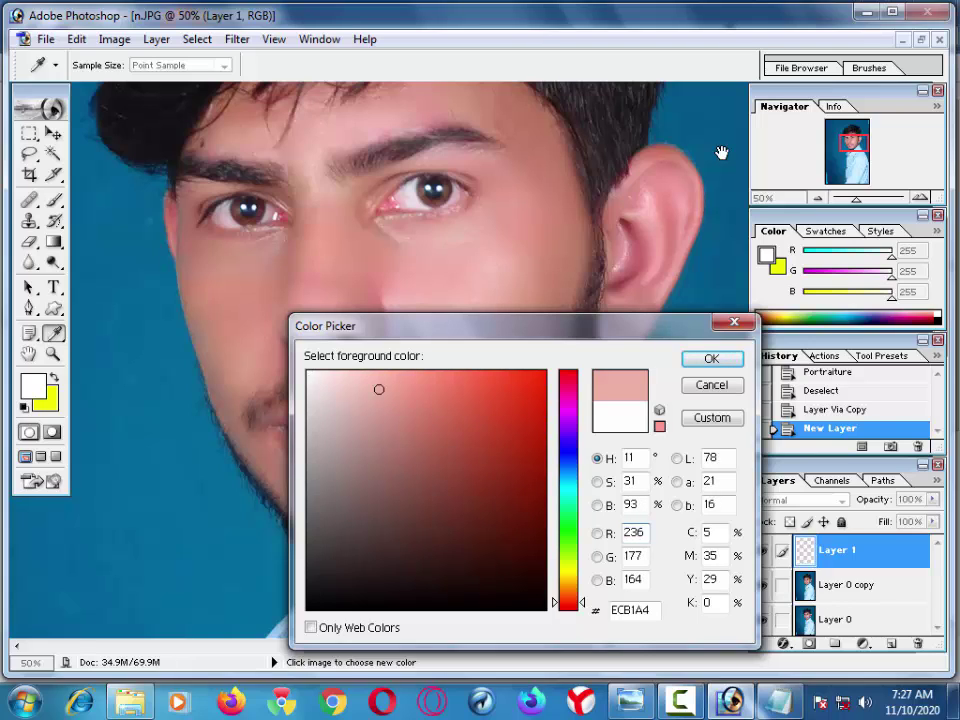
click(465, 292)
click(465, 293)
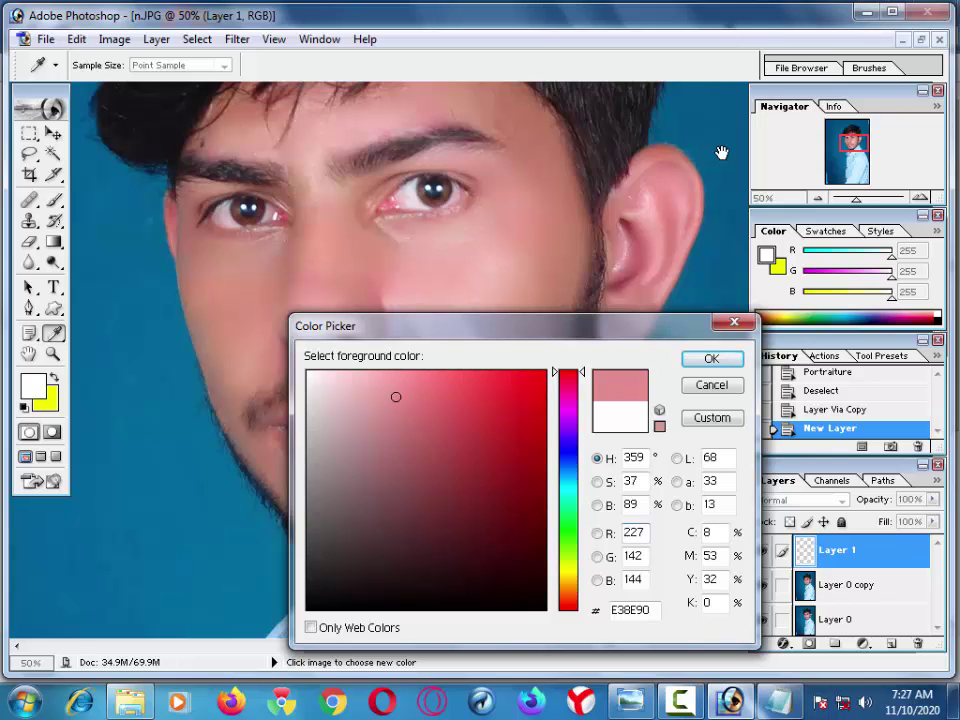
click(360, 292)
click(400, 290)
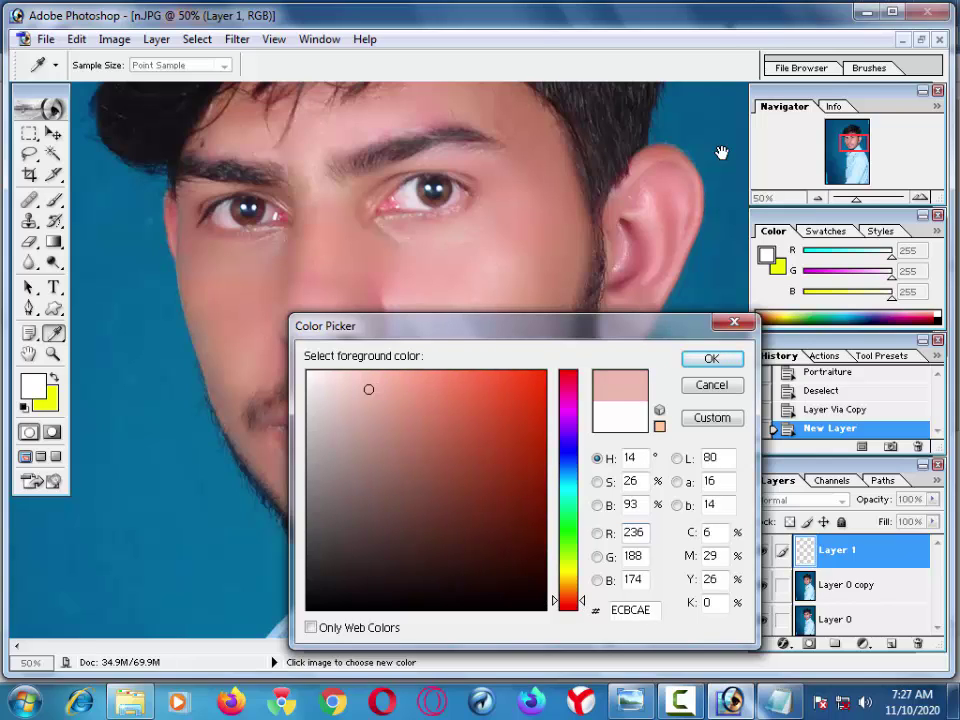
click(466, 289)
click(466, 291)
click(281, 289)
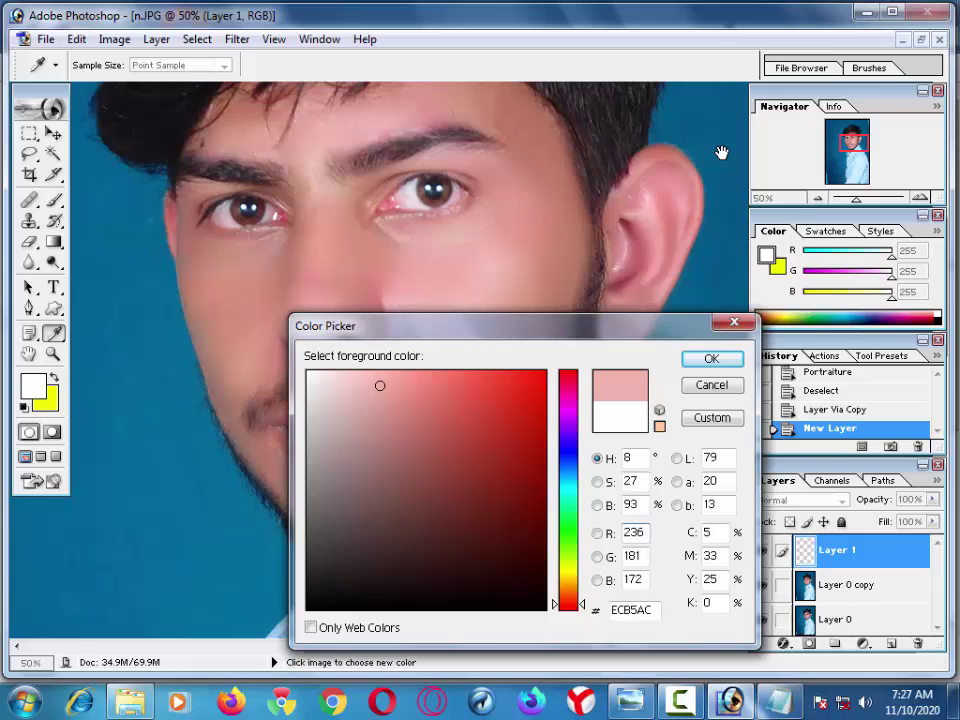
click(466, 293)
click(286, 291)
click(466, 290)
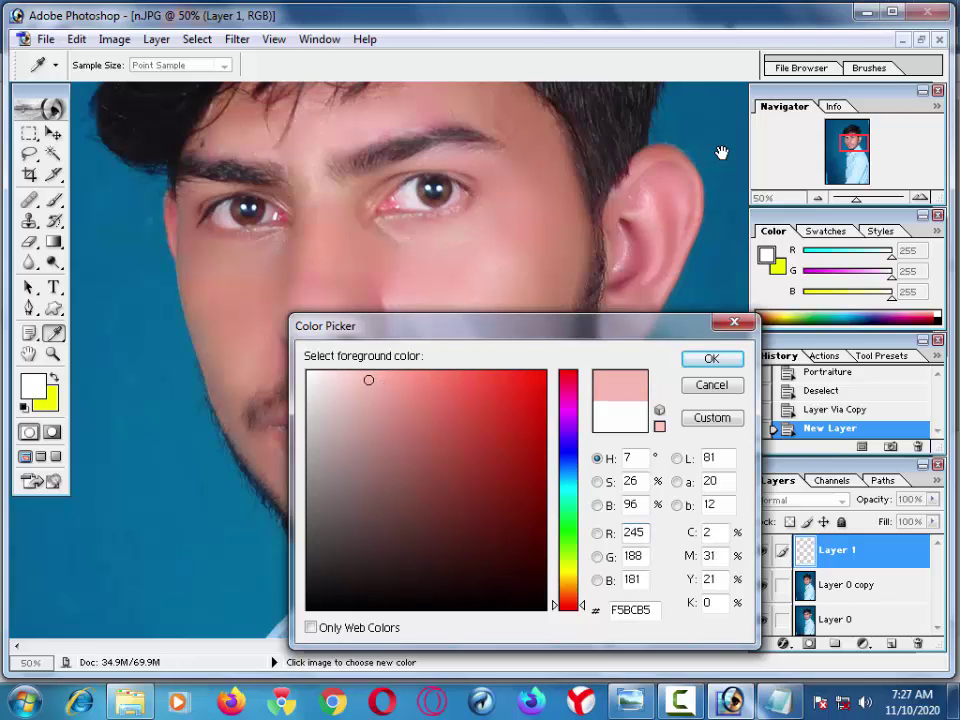
click(281, 289)
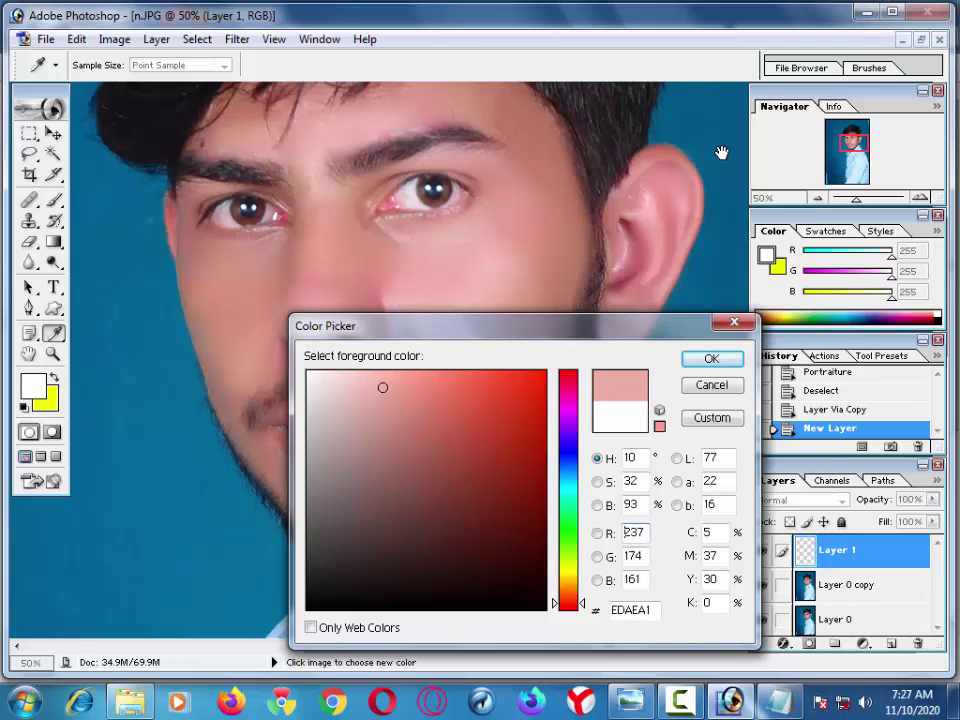
click(466, 291)
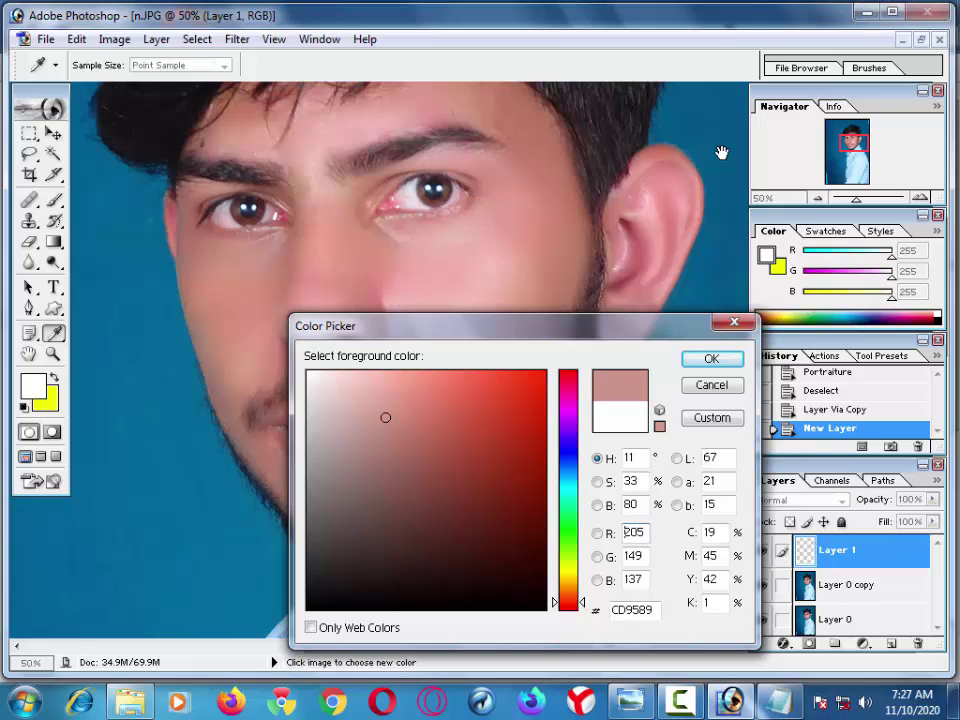
click(466, 290)
key(Return)
key(v)
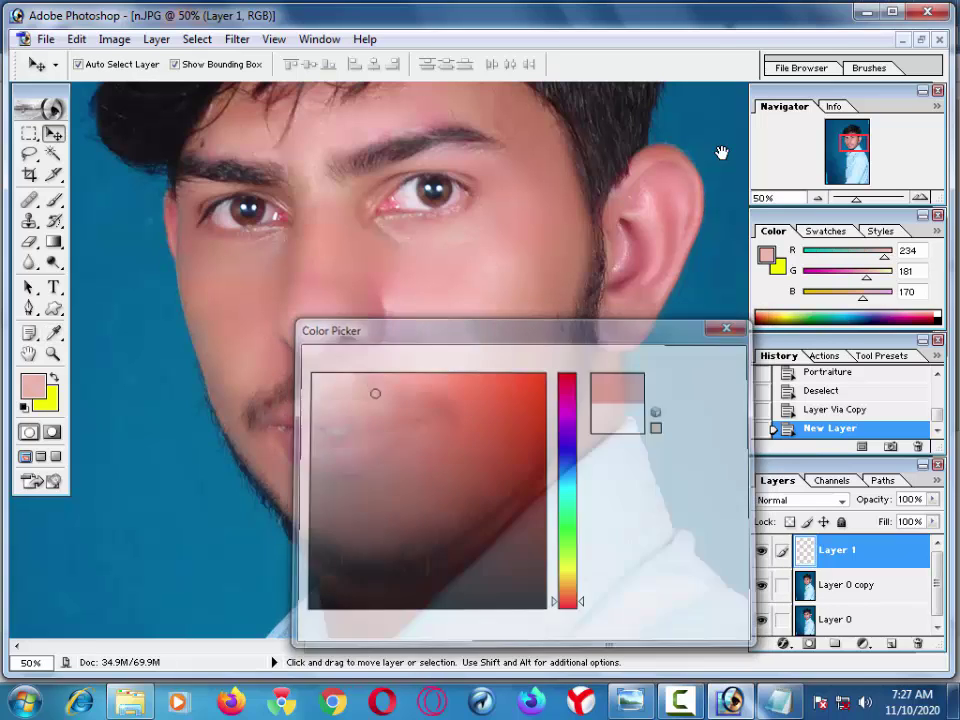
Change the foreground red value to 235, giving RGB 235/181/170.
key(i)
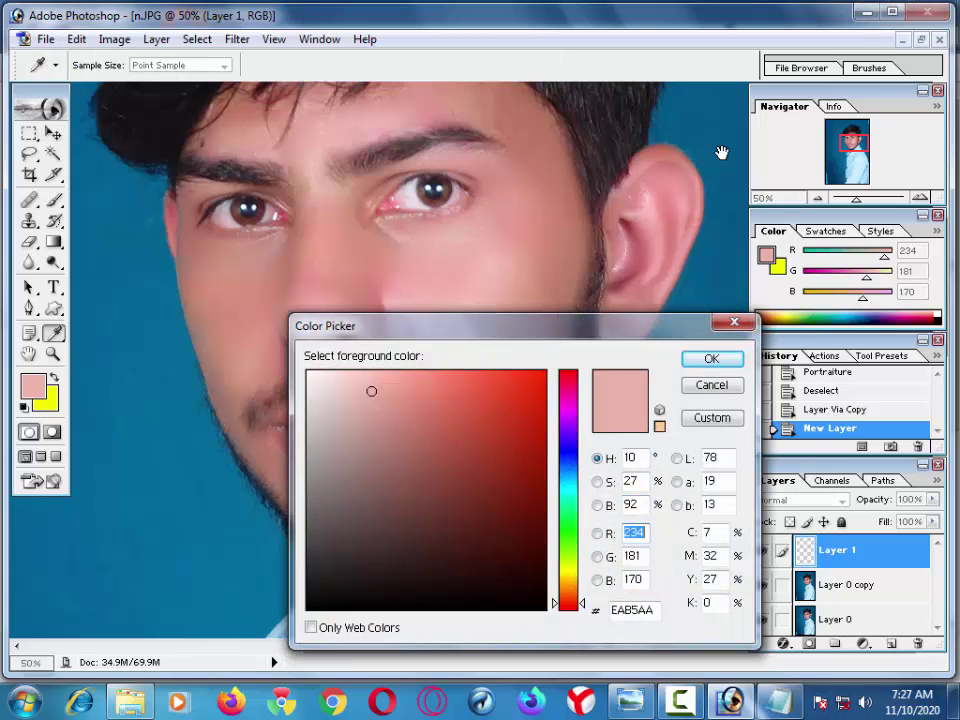
key(BackSpace)
key(BackSpace)
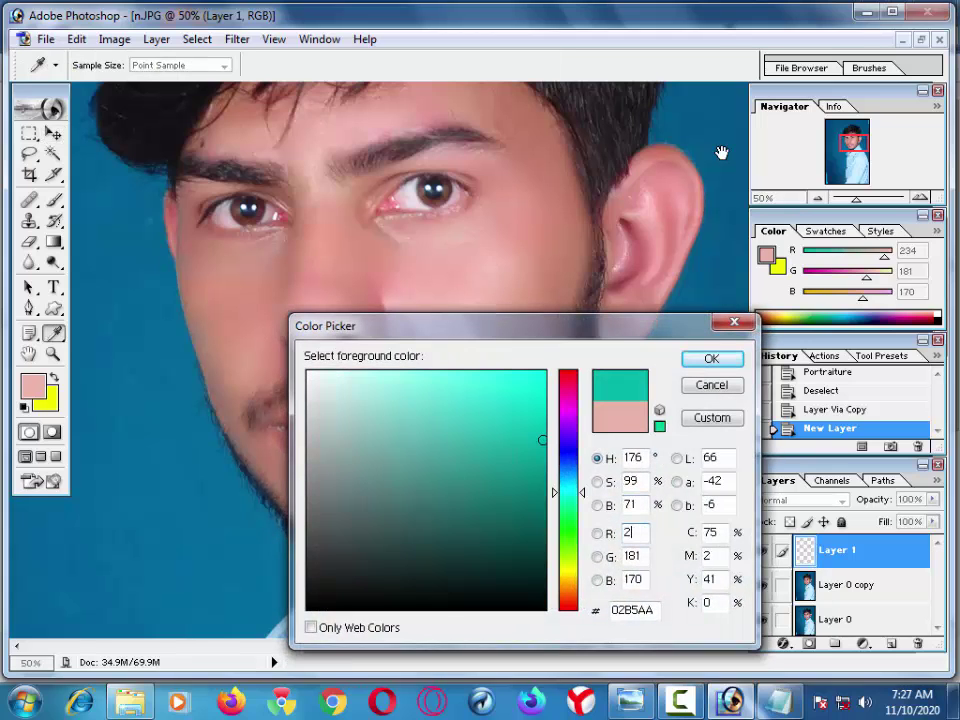
text(20)
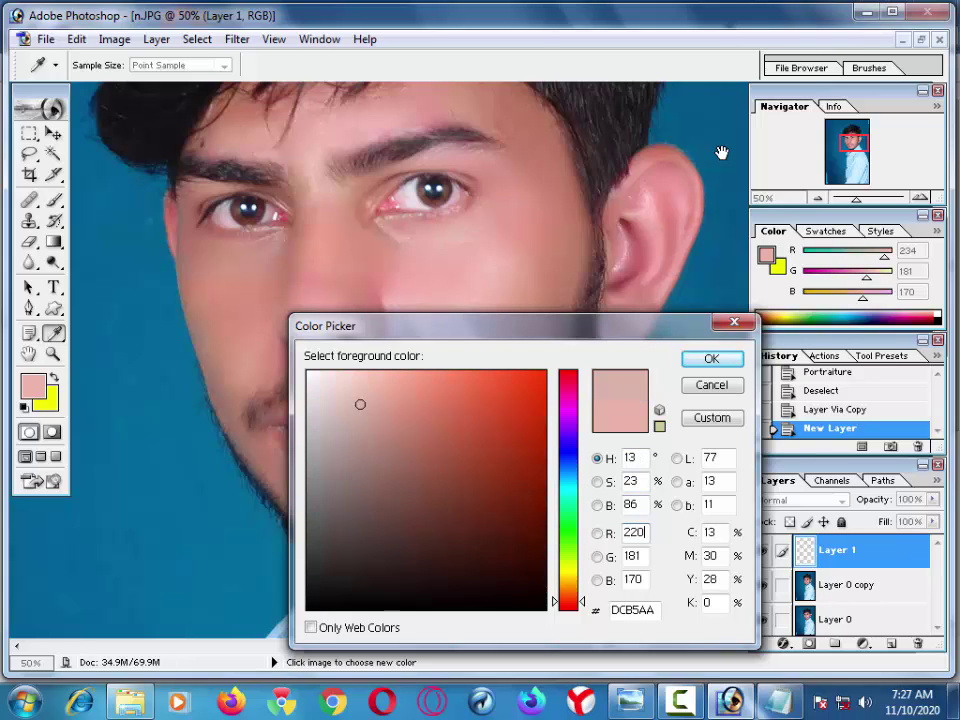
key(BackSpace)
key(BackSpace)
text(35)
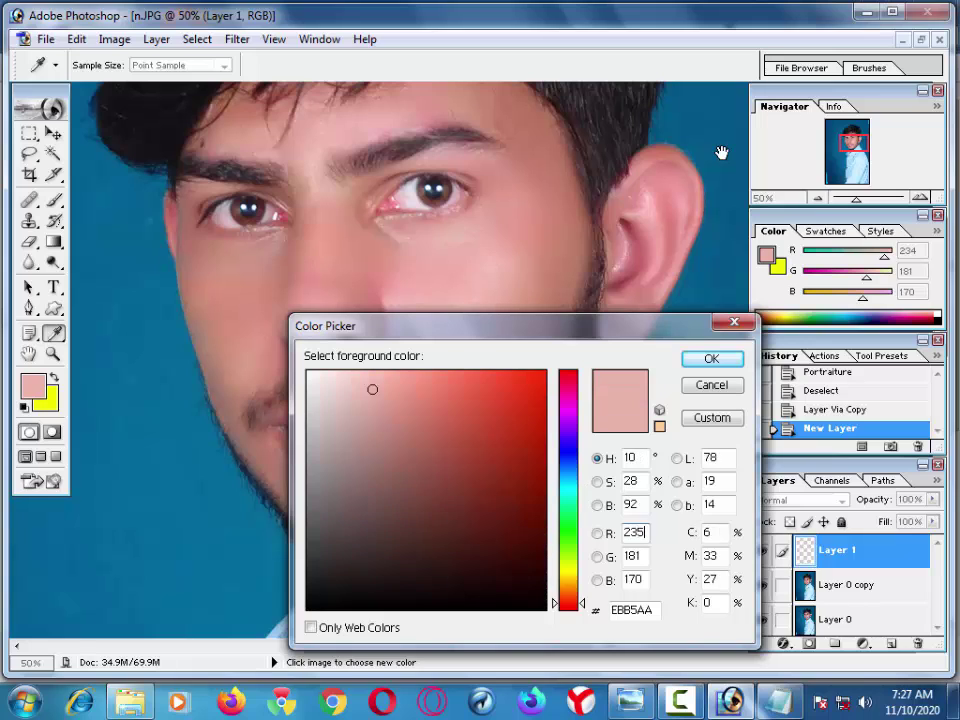
key(Return)
key(v)
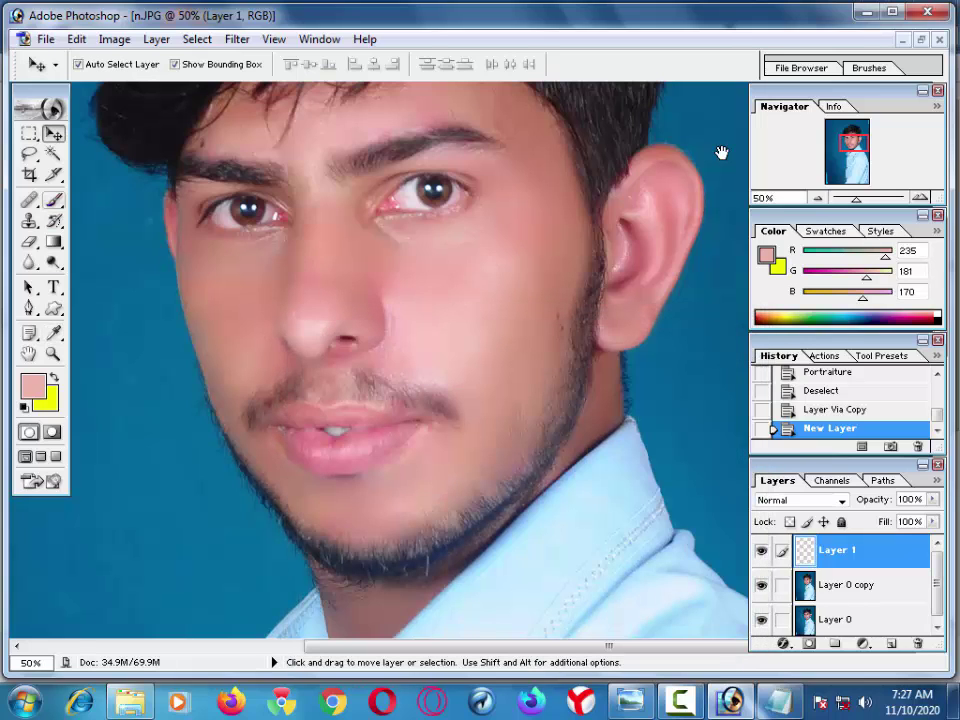
Switch to the Brush tool and lower its opacity to 56%.
key(b)
key(ctrl+plus)
drag(402, 219, 422, 301)
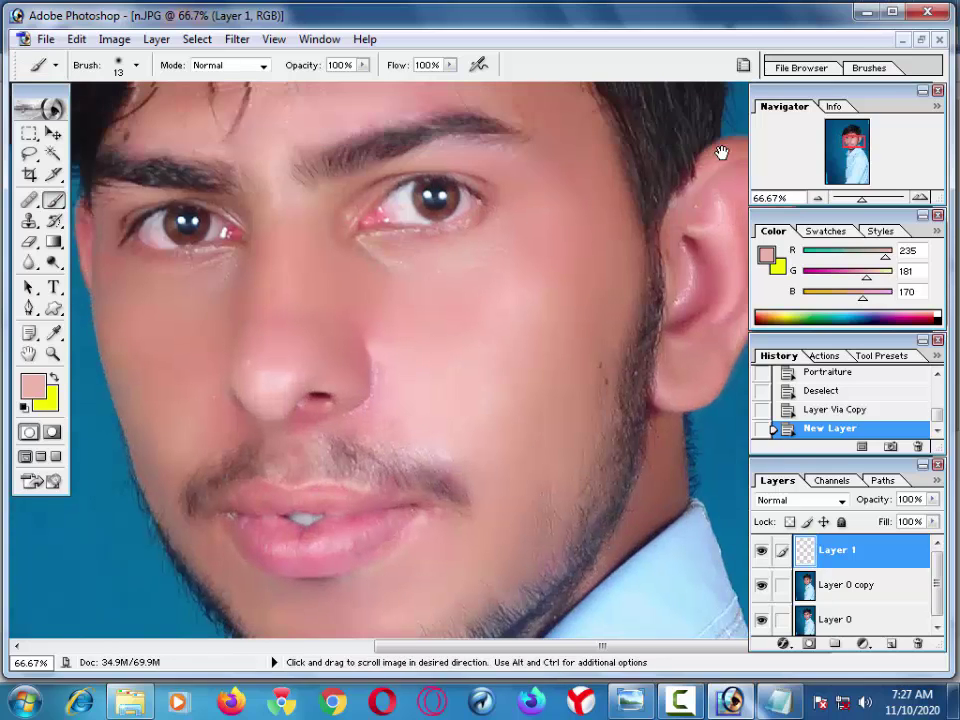
right_click(422, 301)
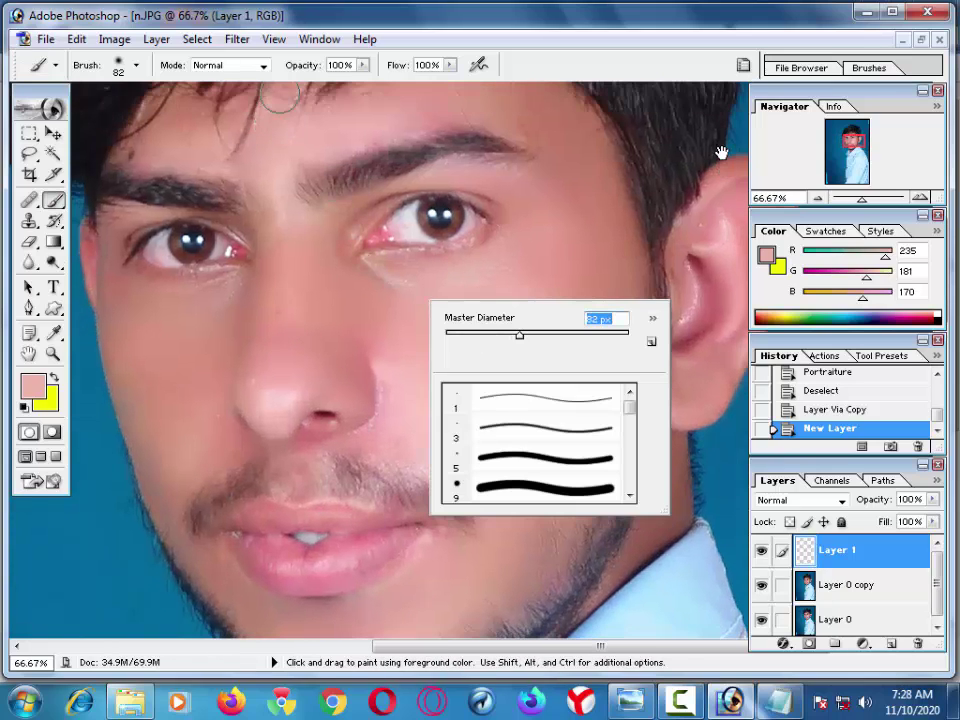
click(363, 65)
drag(366, 83, 322, 83)
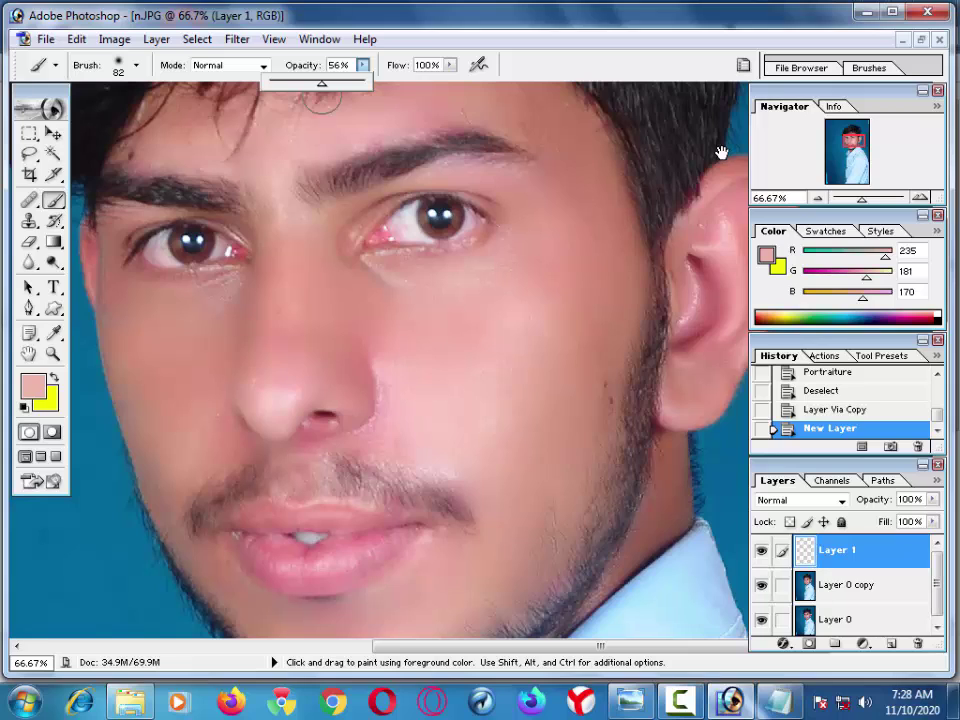
Set the brush diameter to 89 px and paint pink over the right cheek toward the jaw.
right_click(428, 356)
scroll(497, 475, down, 1)
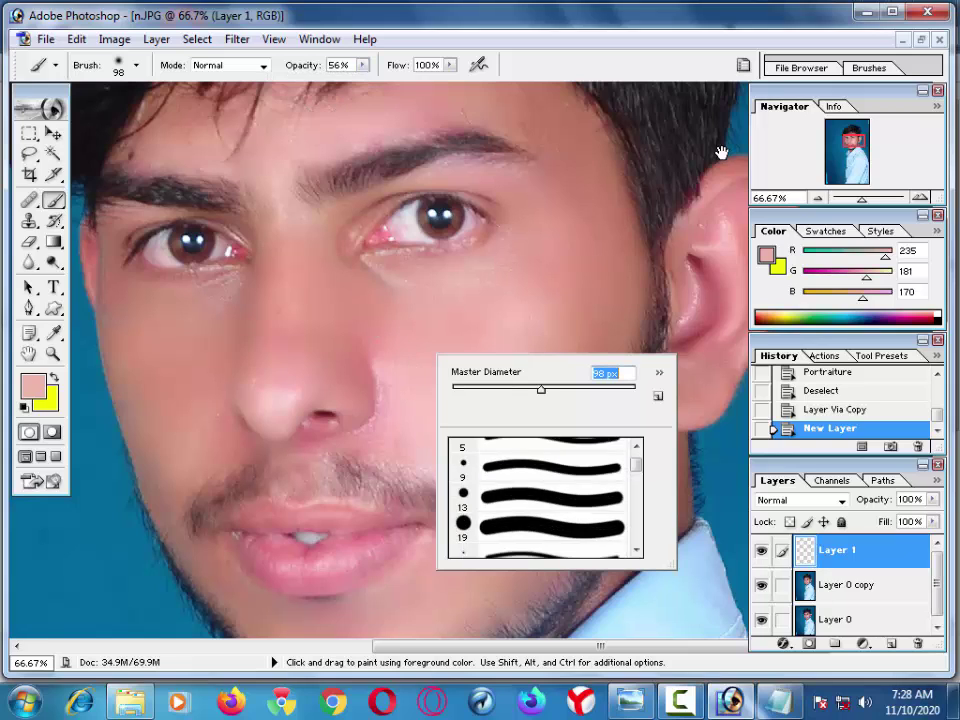
scroll(497, 475, down, 2)
scroll(497, 475, down, 1)
double_click(497, 475)
right_click(497, 475)
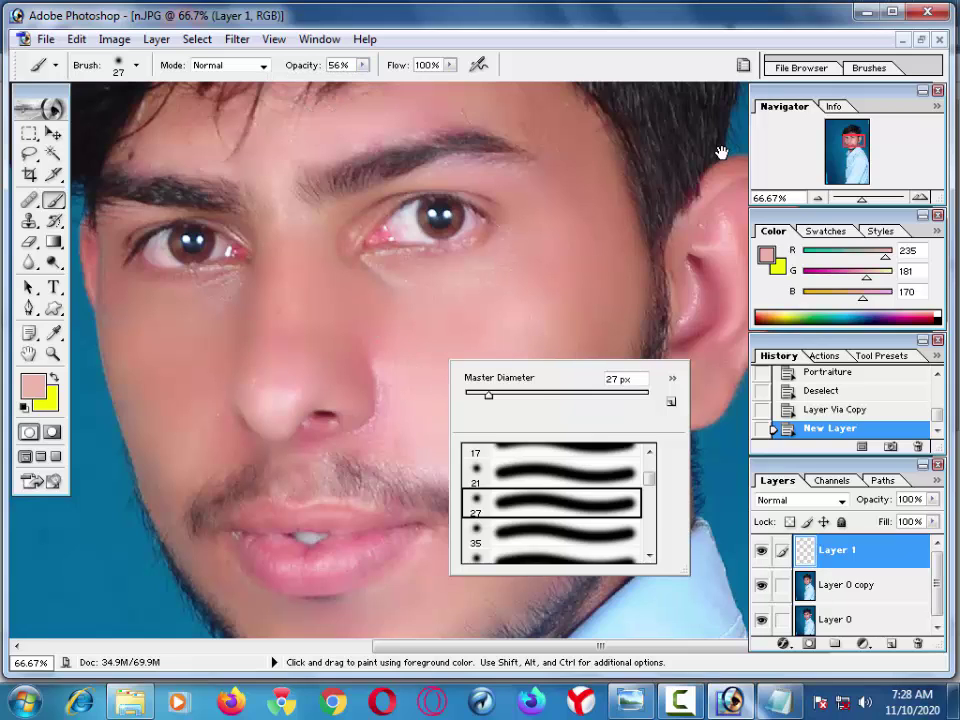
drag(489, 394, 544, 394)
key(Return)
mouse_move(484, 353)
mouse_down()
mouse_move(542, 336)
mouse_move(579, 369)
mouse_move(589, 362)
mouse_move(598, 400)
mouse_move(576, 403)
mouse_move(540, 435)
mouse_move(493, 525)
mouse_move(551, 495)
mouse_move(536, 525)
mouse_move(435, 594)
mouse_up()
Paint pink over the cheek, lower lip and chin, upper ear and forehead on Layer 1.
key(ctrl+minus)
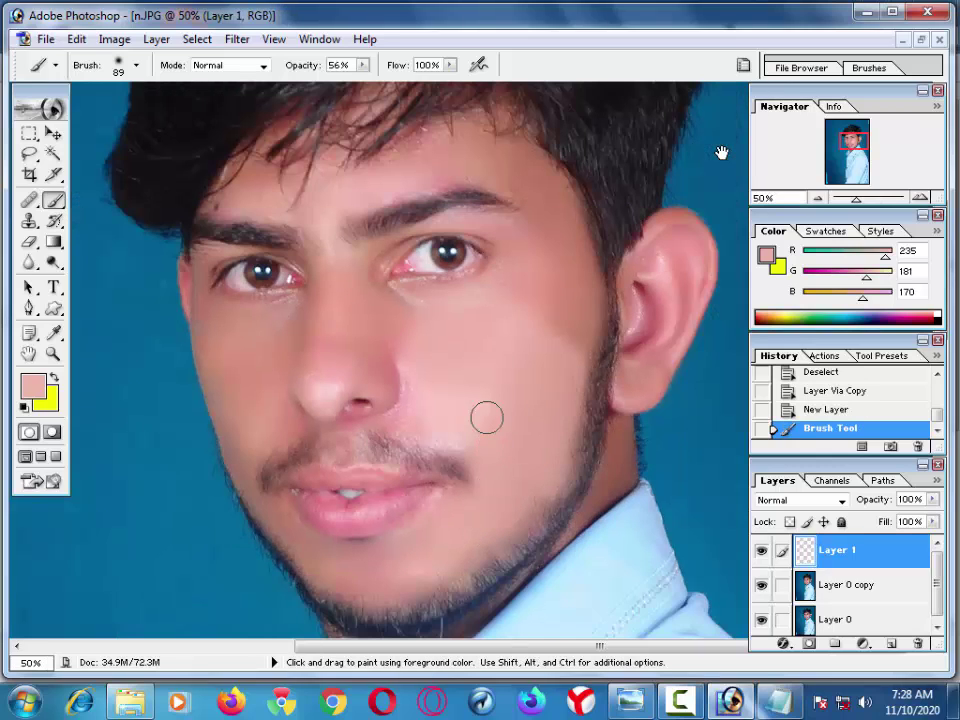
mouse_move(569, 264)
mouse_down()
mouse_move(420, 145)
mouse_move(569, 413)
mouse_move(549, 476)
mouse_move(448, 557)
mouse_move(425, 557)
mouse_move(499, 441)
mouse_move(467, 323)
mouse_move(411, 313)
mouse_move(336, 244)
mouse_move(360, 189)
mouse_move(398, 171)
mouse_move(394, 184)
mouse_move(341, 216)
mouse_move(336, 245)
mouse_move(373, 343)
mouse_move(411, 386)
mouse_move(386, 420)
mouse_move(331, 430)
mouse_move(279, 371)
mouse_move(317, 316)
mouse_move(249, 321)
mouse_move(268, 336)
mouse_move(216, 311)
mouse_move(278, 377)
mouse_move(336, 354)
mouse_move(249, 373)
mouse_move(231, 349)
mouse_move(222, 359)
mouse_move(231, 415)
mouse_move(253, 459)
mouse_move(257, 444)
mouse_move(287, 429)
mouse_move(257, 461)
mouse_move(265, 490)
mouse_move(274, 514)
mouse_move(325, 566)
mouse_move(396, 583)
mouse_move(396, 559)
mouse_move(377, 558)
mouse_up()
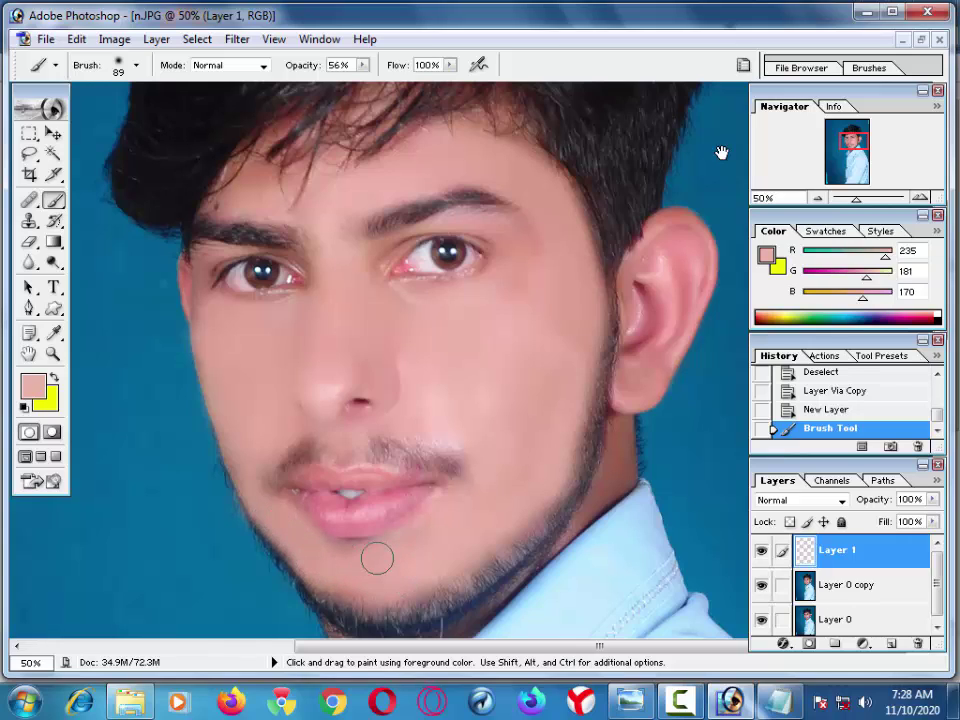
mouse_move(437, 511)
mouse_down()
mouse_move(390, 570)
mouse_move(459, 551)
mouse_move(300, 534)
mouse_move(272, 493)
mouse_move(343, 483)
mouse_up()
mouse_move(652, 249)
mouse_down()
mouse_move(641, 264)
mouse_move(671, 229)
mouse_move(694, 253)
mouse_move(681, 300)
mouse_up()
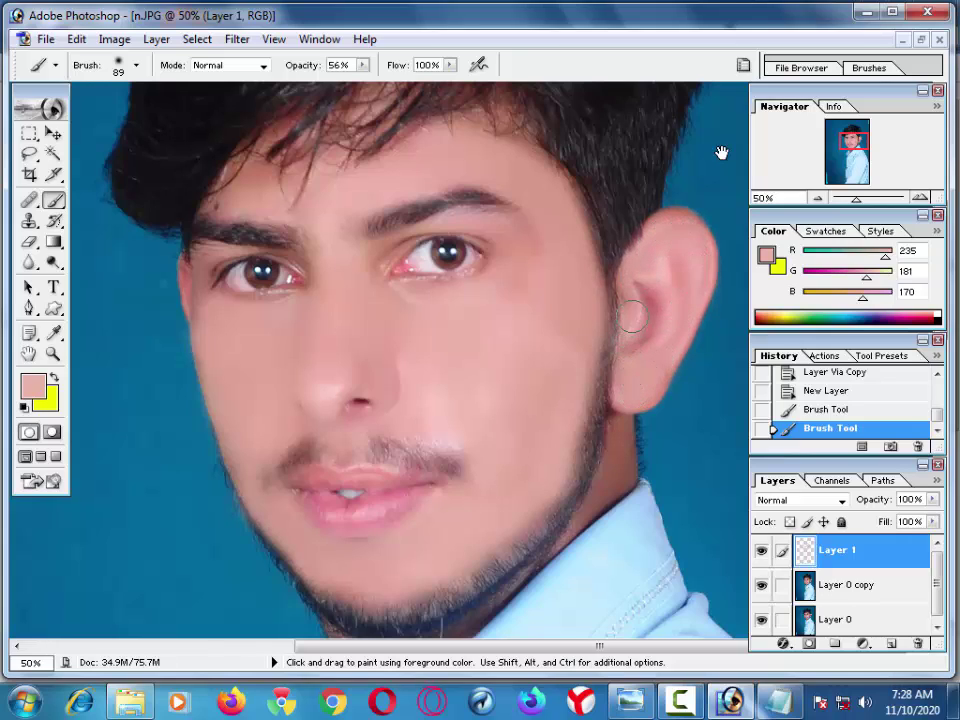
mouse_move(634, 372)
mouse_down()
mouse_move(639, 274)
mouse_move(639, 332)
mouse_up()
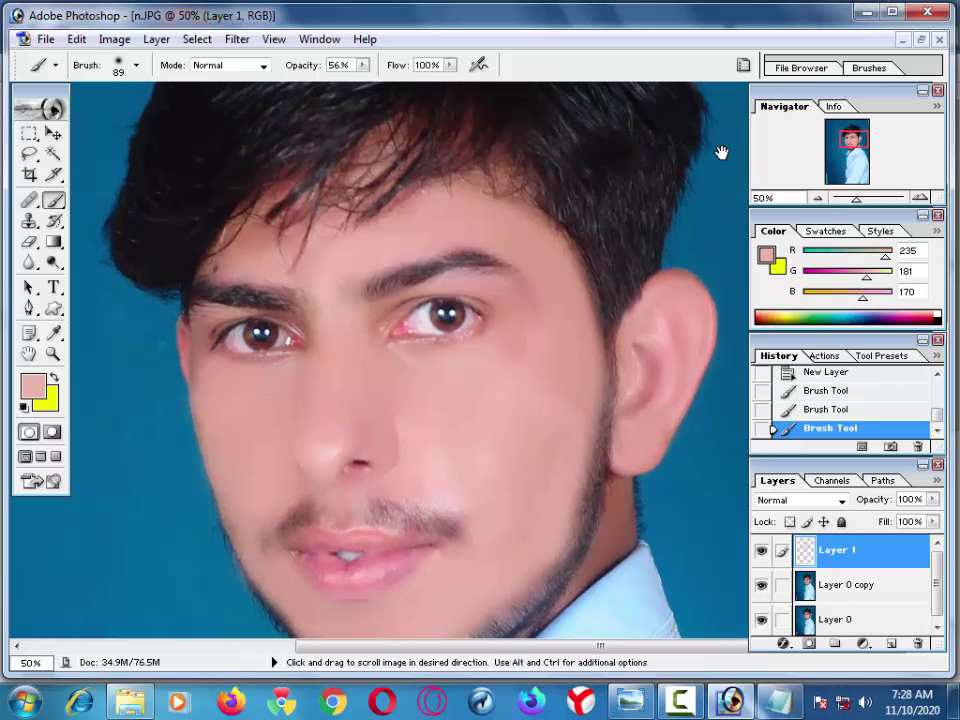
mouse_move(350, 145)
mouse_down()
mouse_move(382, 142)
mouse_move(388, 156)
mouse_up()
scroll(721, 152, down, 2)
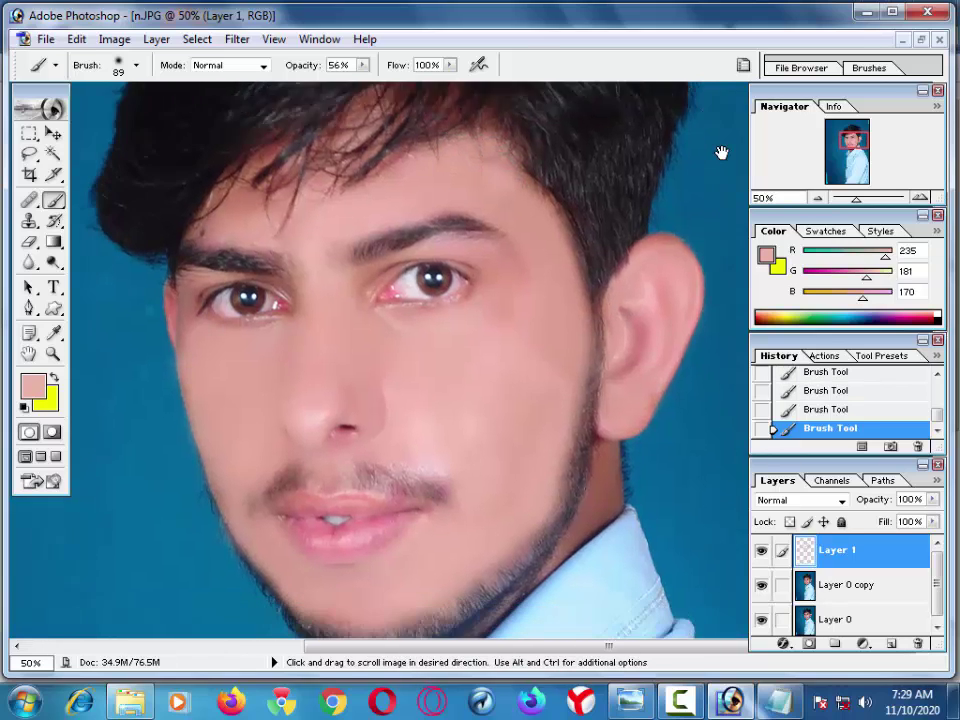
scroll(721, 152, down, 4)
scroll(721, 152, down, 1)
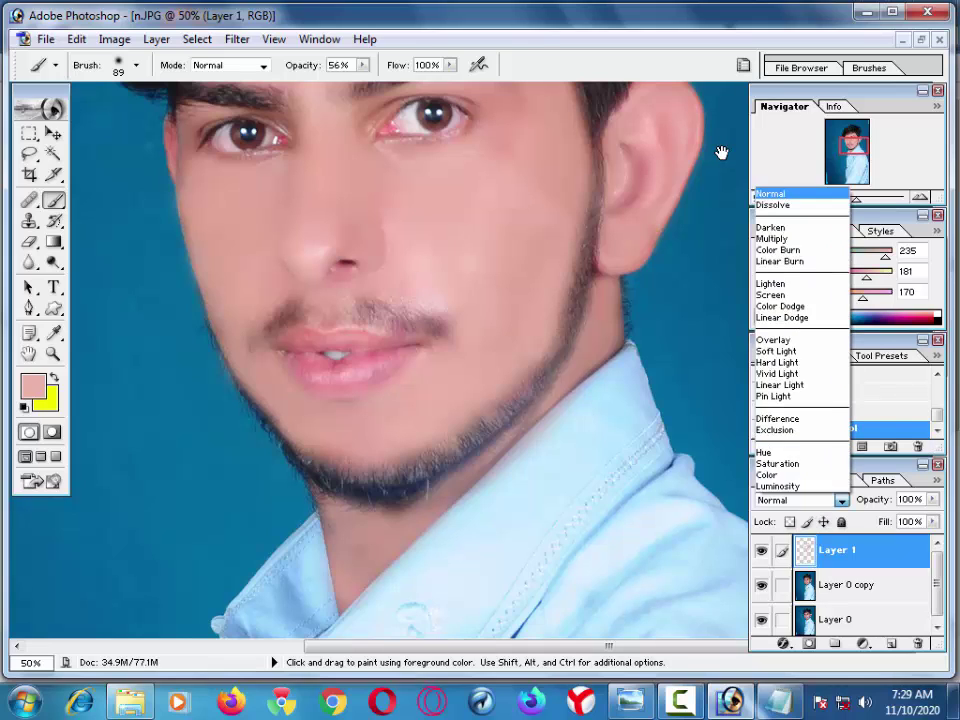
Try Screen, Color Dodge, Linear Burn and Normal blending on Layer 1, settling on Darken.
key(Up)
key(Up)
key(Up)
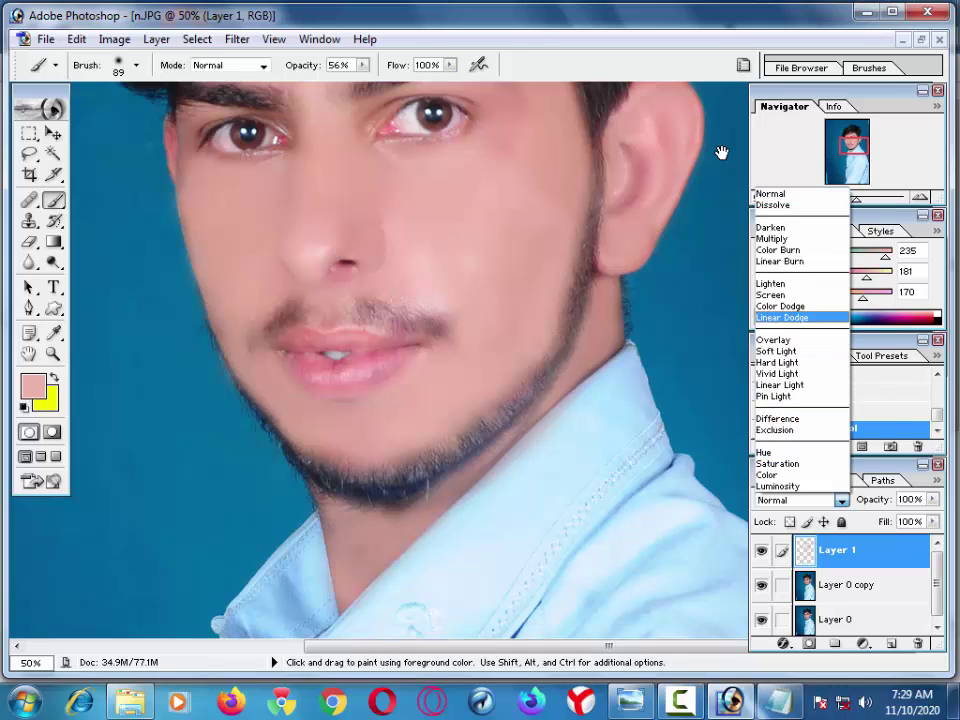
key(Up)
key(Up)
key(Return)
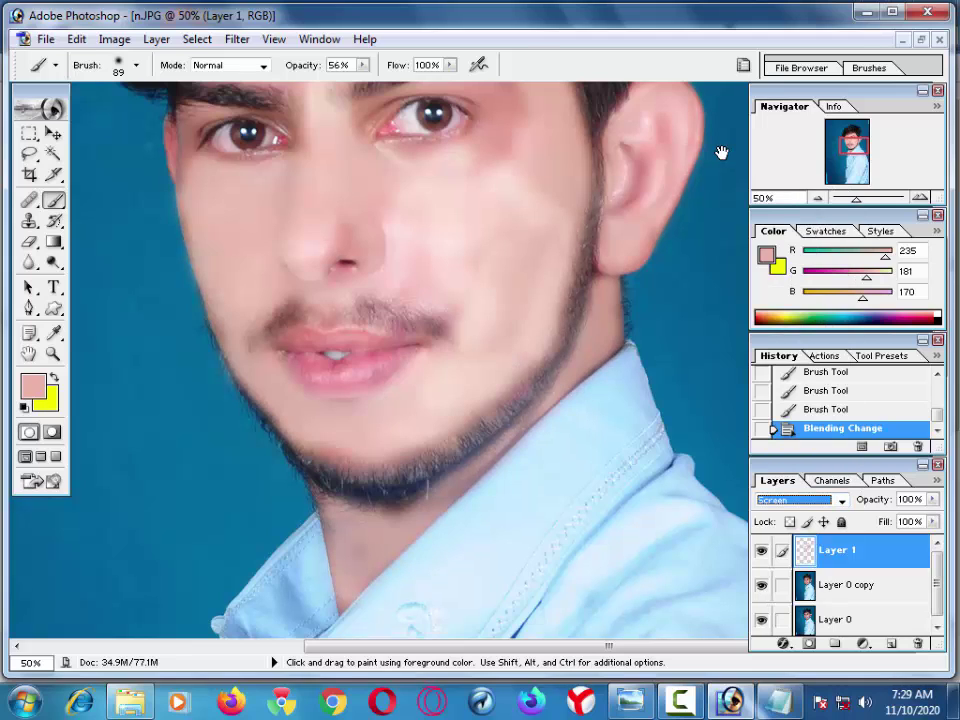
key(Down)
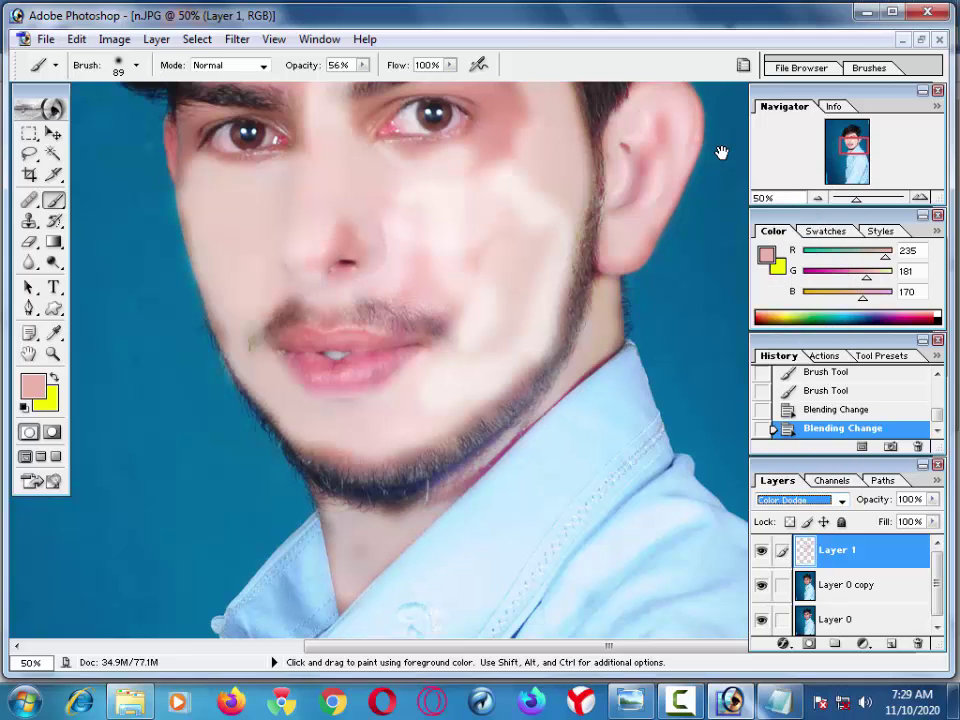
key(Up)
key(Down)
key(Up)
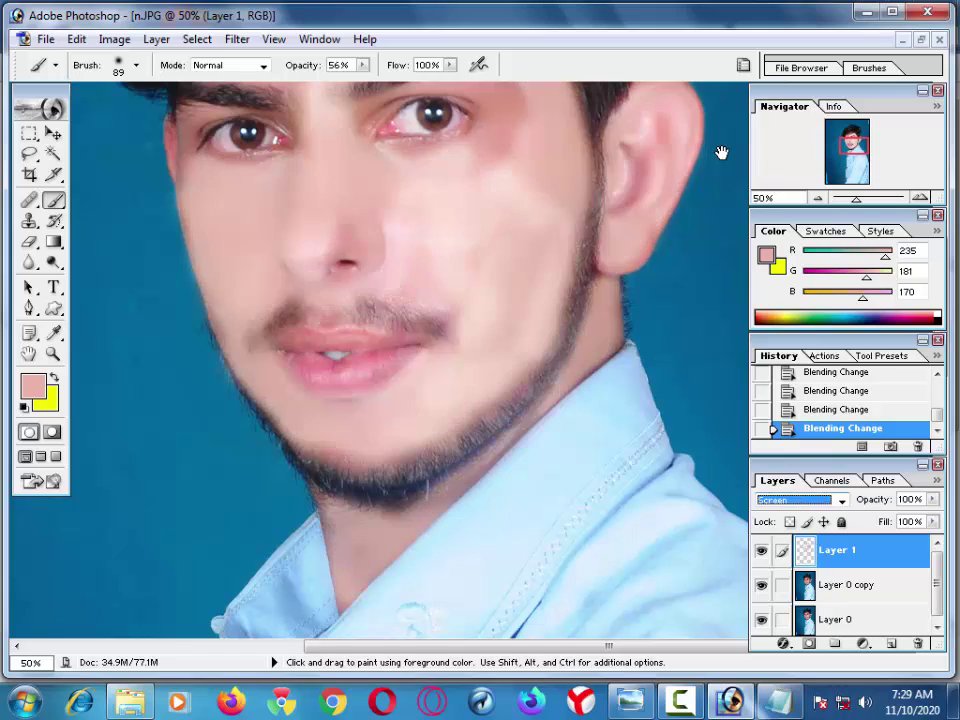
key(Up)
key(Up)
key(Up)
key(Up)
key(Up)
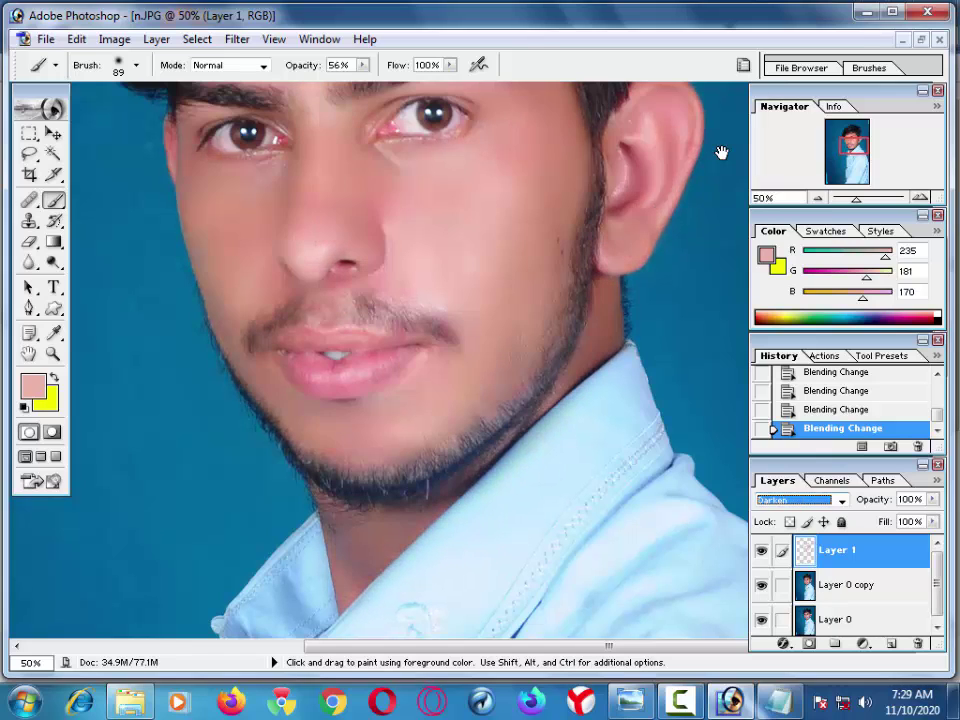
key(Up)
key(Up)
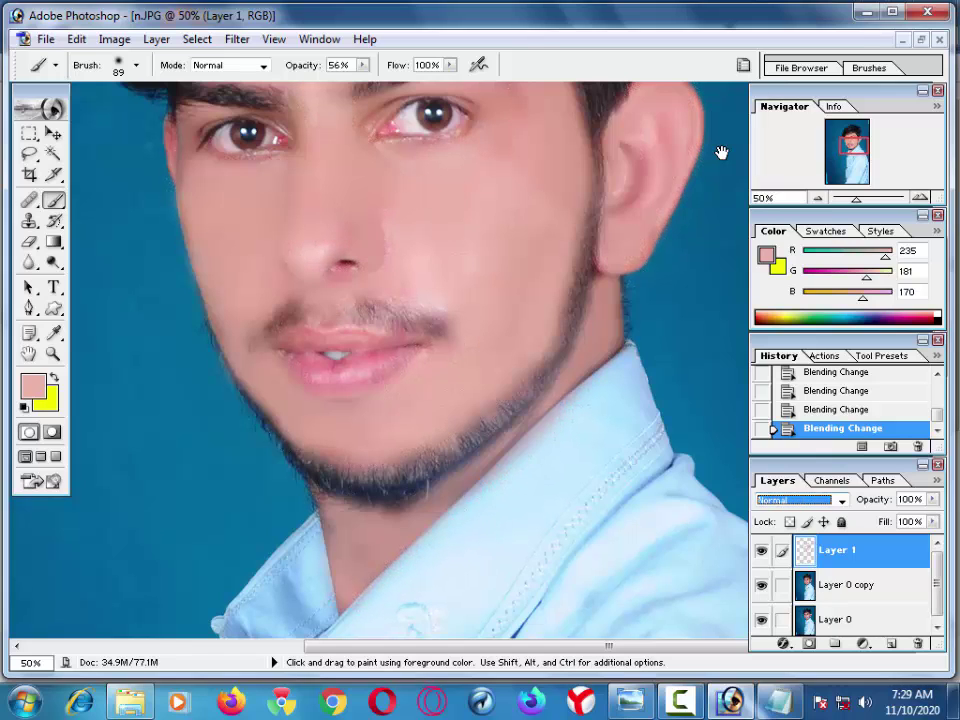
key(Down)
key(Down)
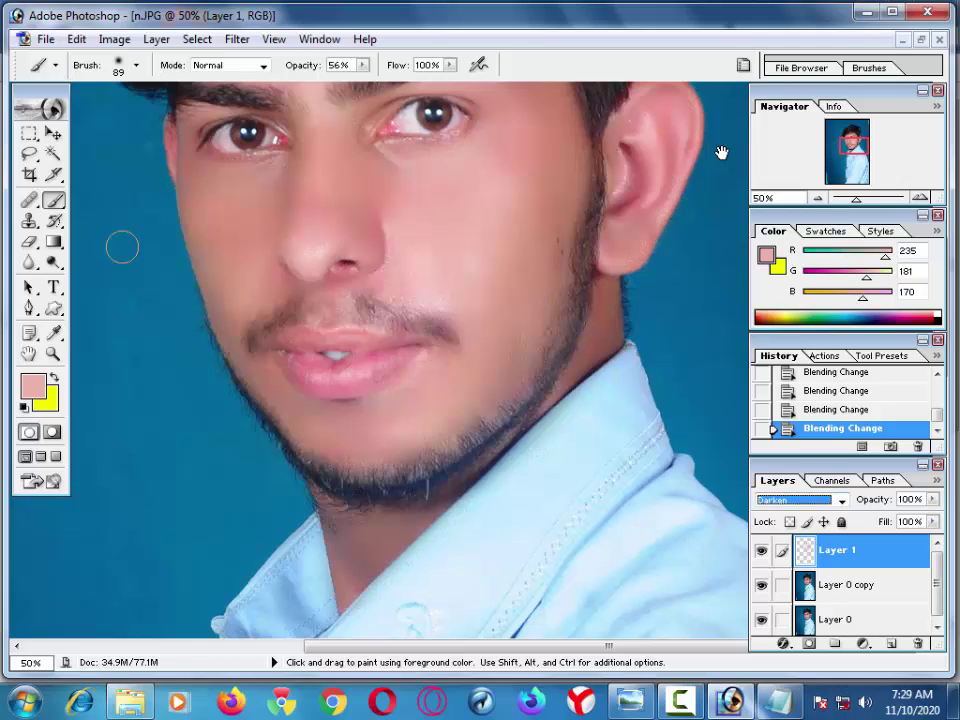
Restore Darken blending after an undo and set Layer 1 opacity to 50%.
key(Return)
key(m)
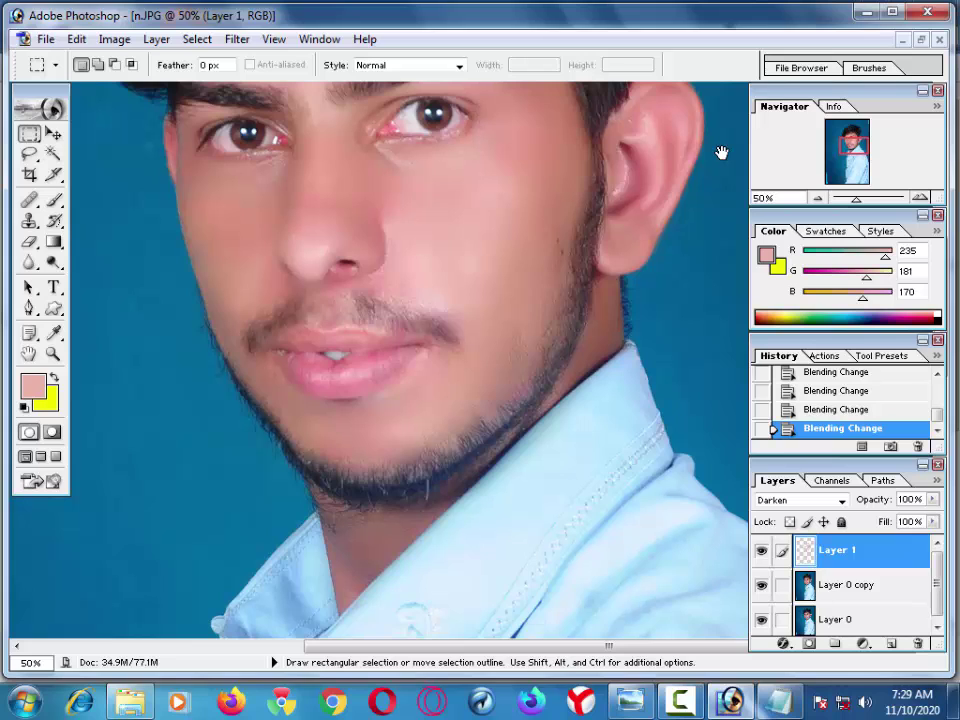
key(ctrl+alt+z)
key(ctrl+alt+z)
key(ctrl+alt+z)
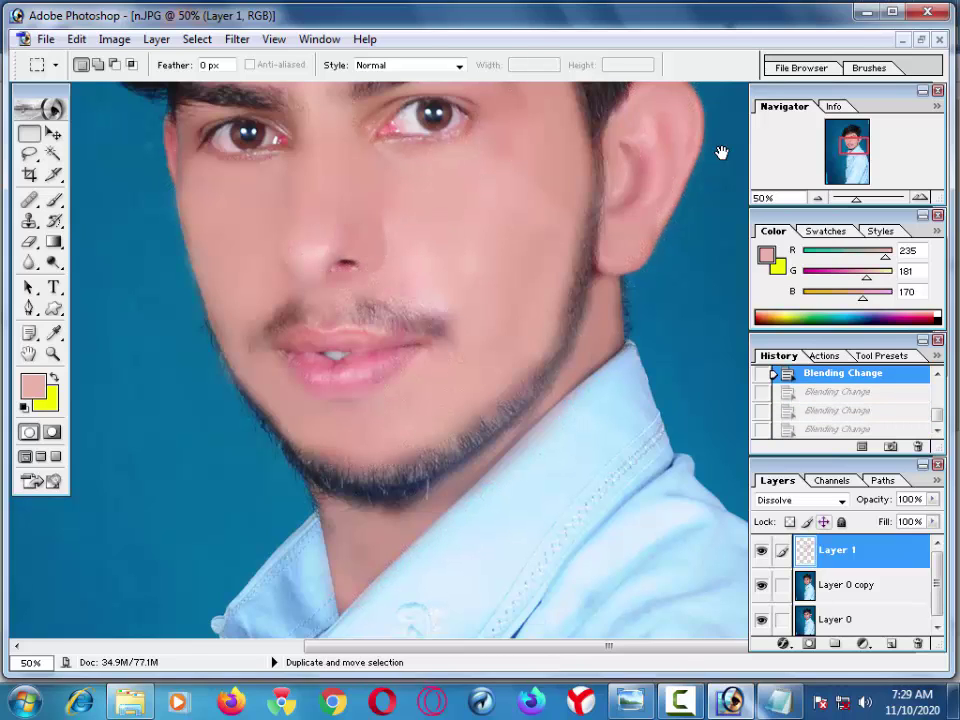
key(ctrl+shift+z)
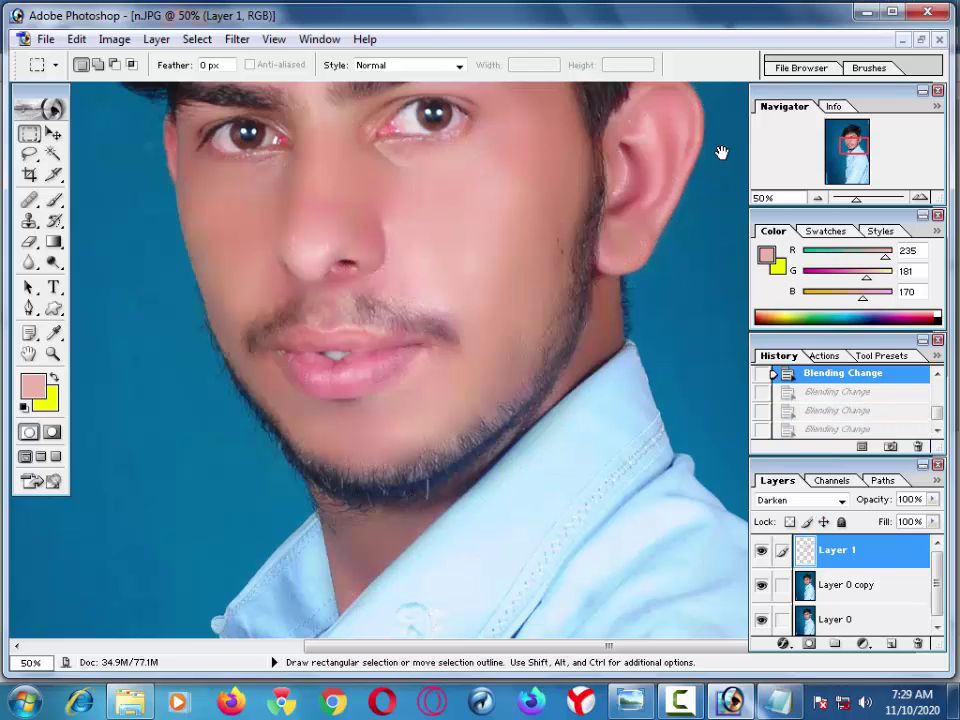
key(5)
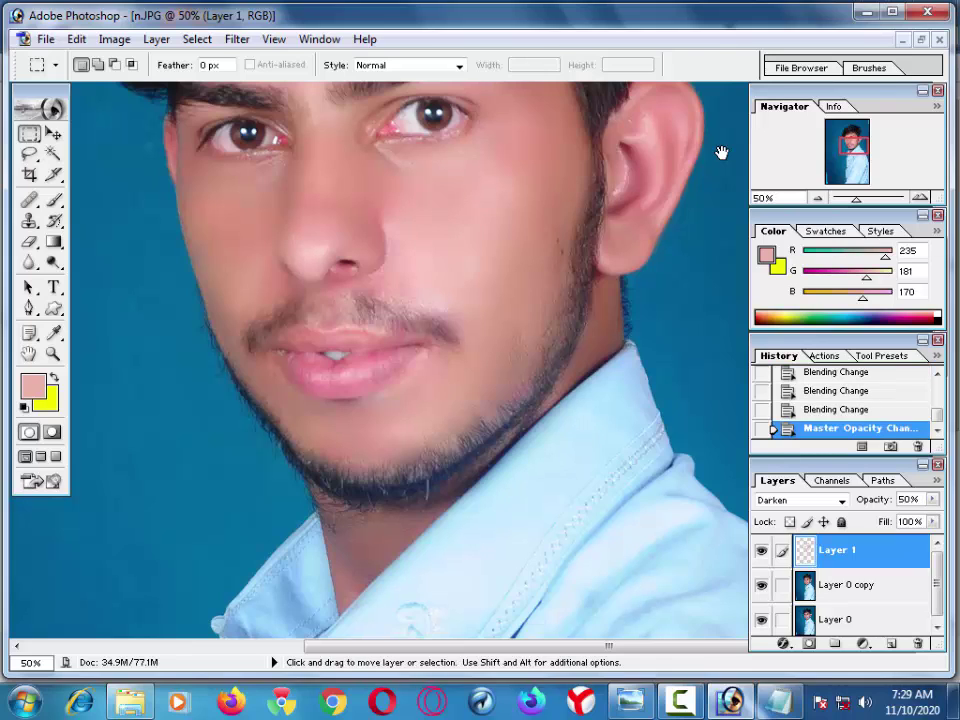
key(ctrl+minus)
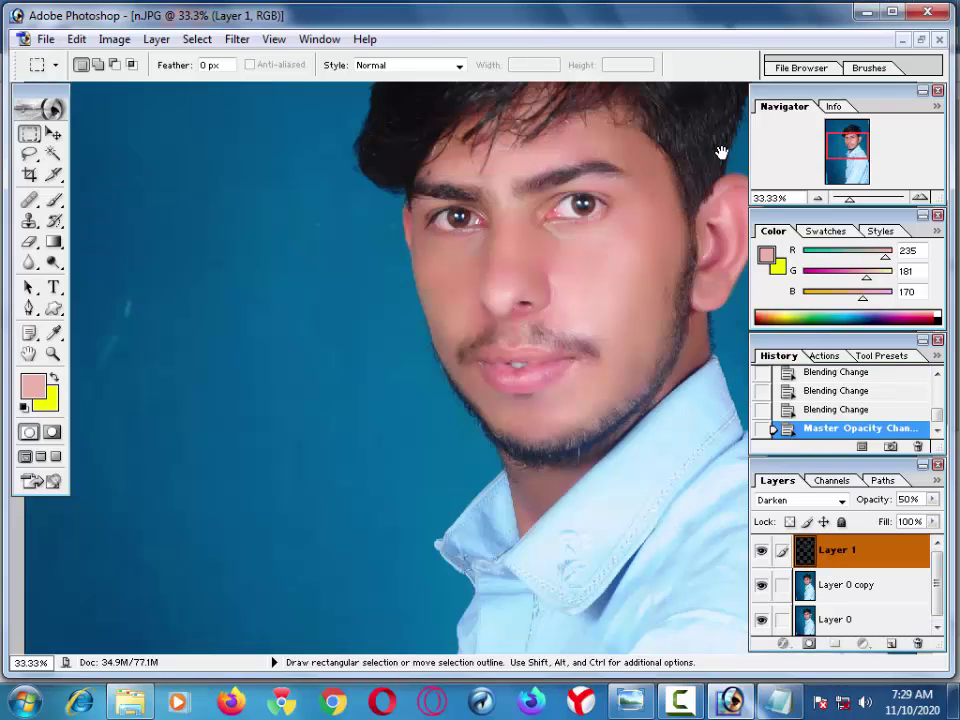
Delete the pink Layer 1, then zoom to 50% and pan to the ear and chin.
key(Delete)
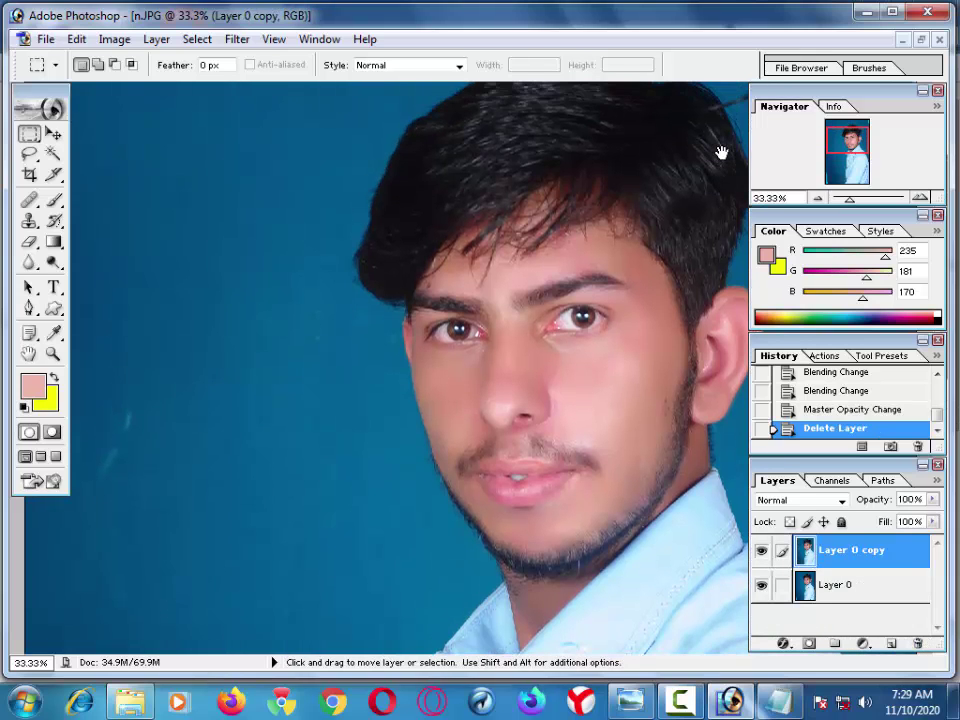
key(ctrl+plus)
drag(721, 152, 535, 90)
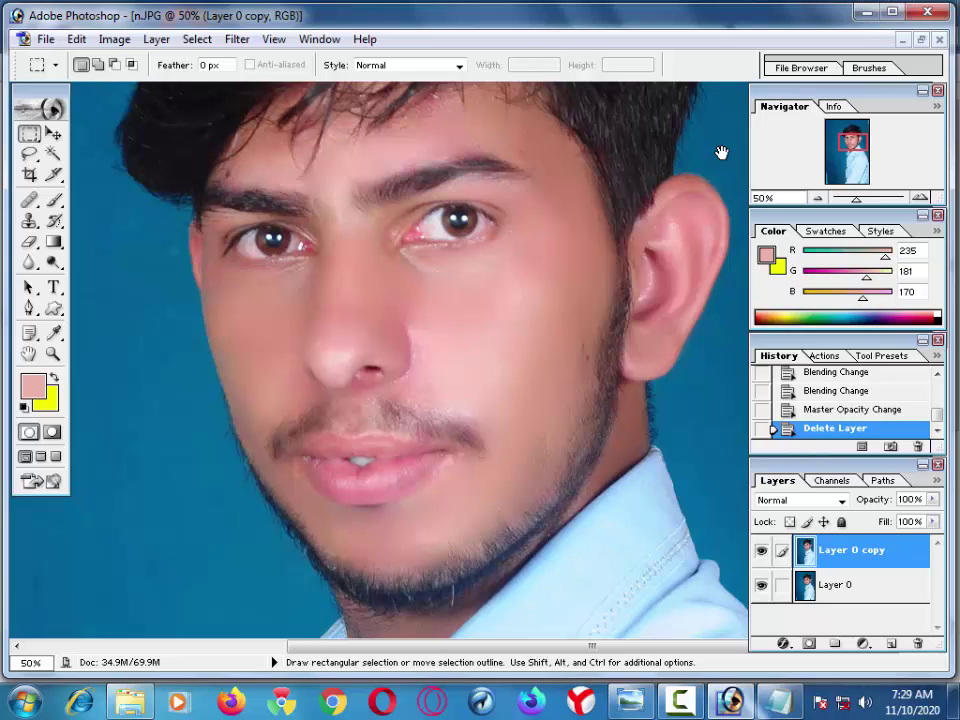
Apply a Curves adjustment with the midpoint raised to brighten Layer 0 copy's midtones.
key(alt+i)
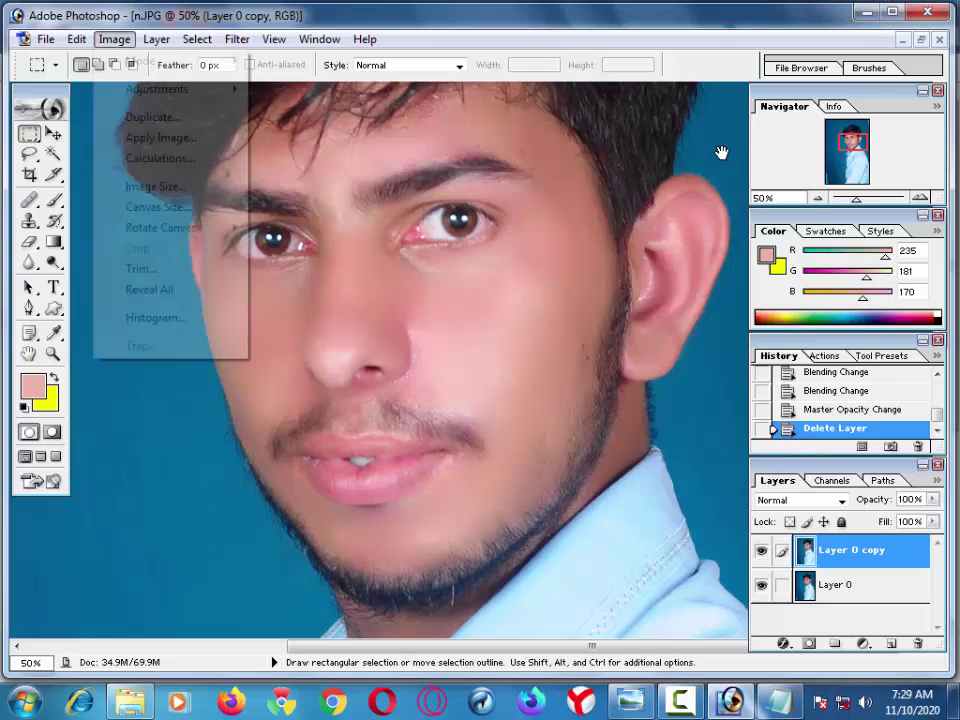
key(Right)
key(Down)
key(Down)
key(Down)
key(Up)
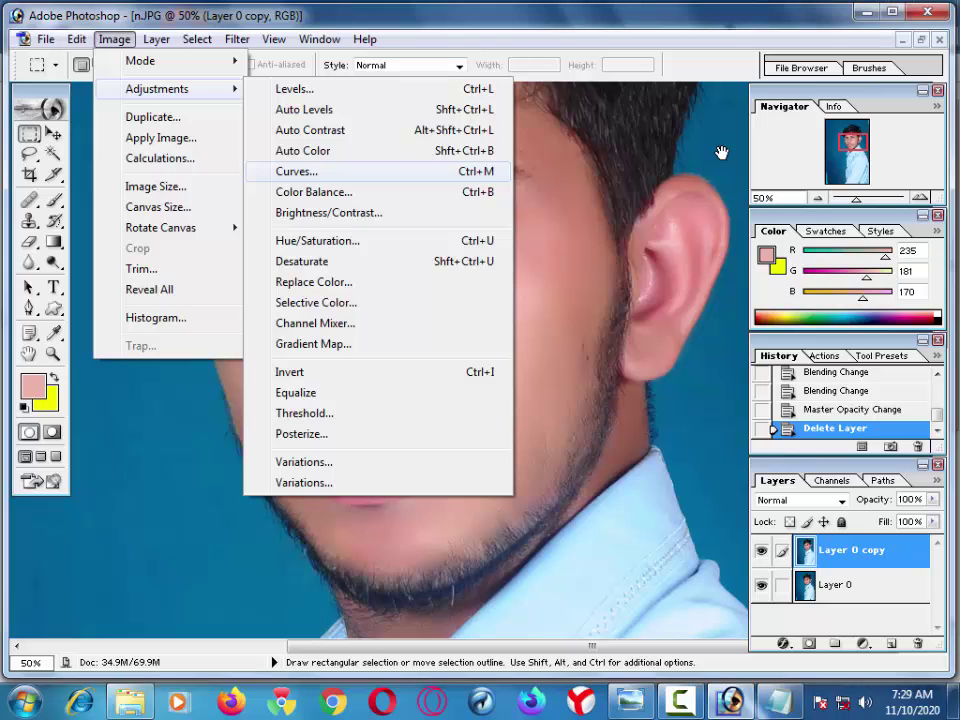
key(Return)
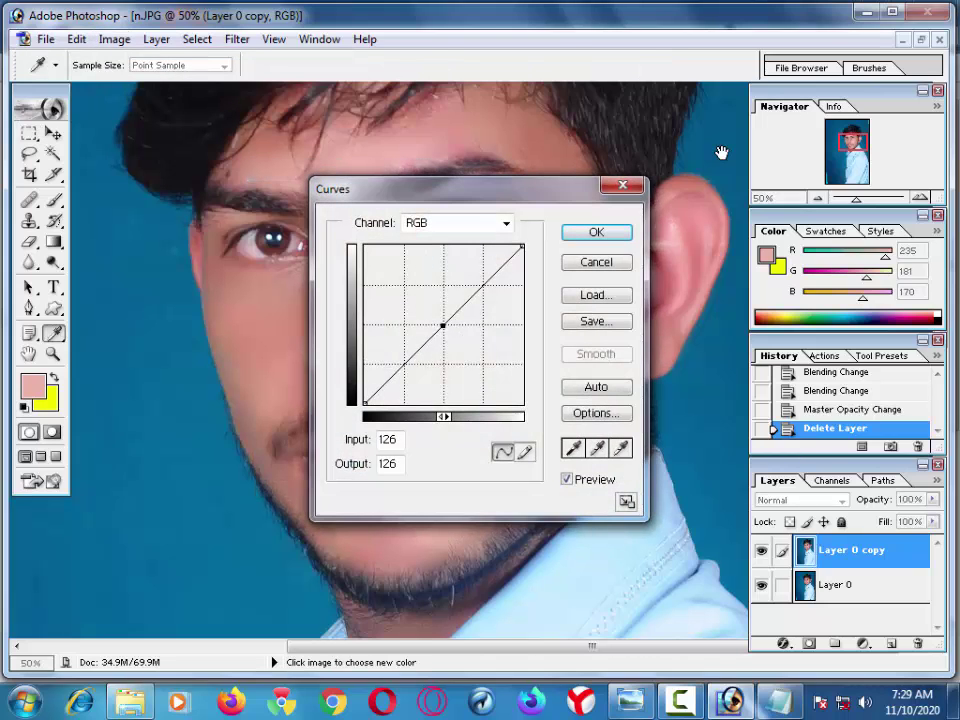
key(Return)
key(m)
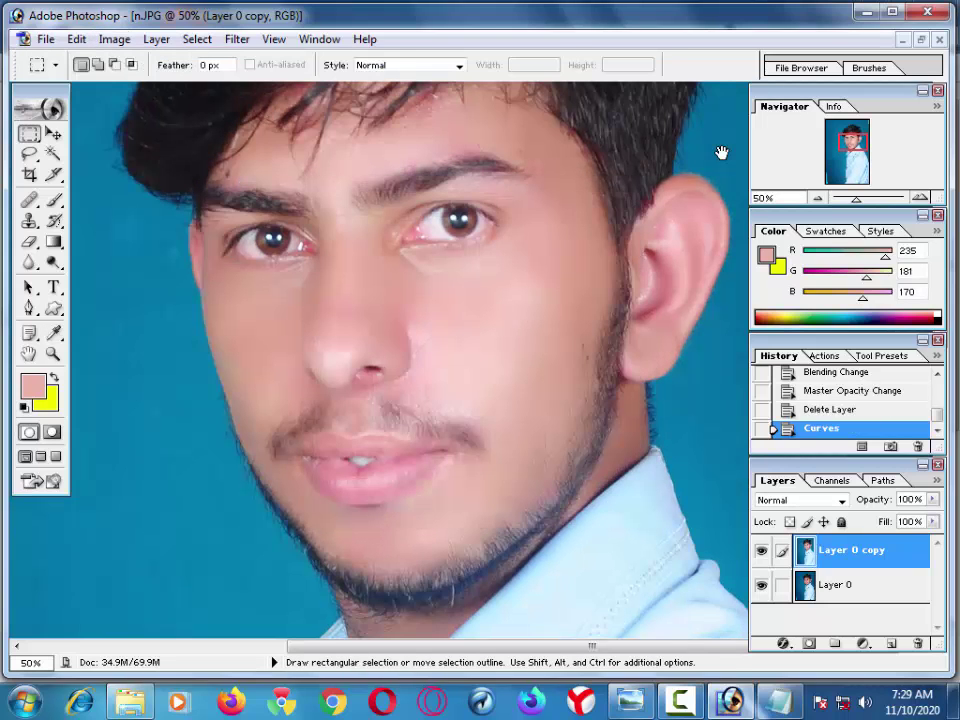
key(v)
key(ctrl+minus)
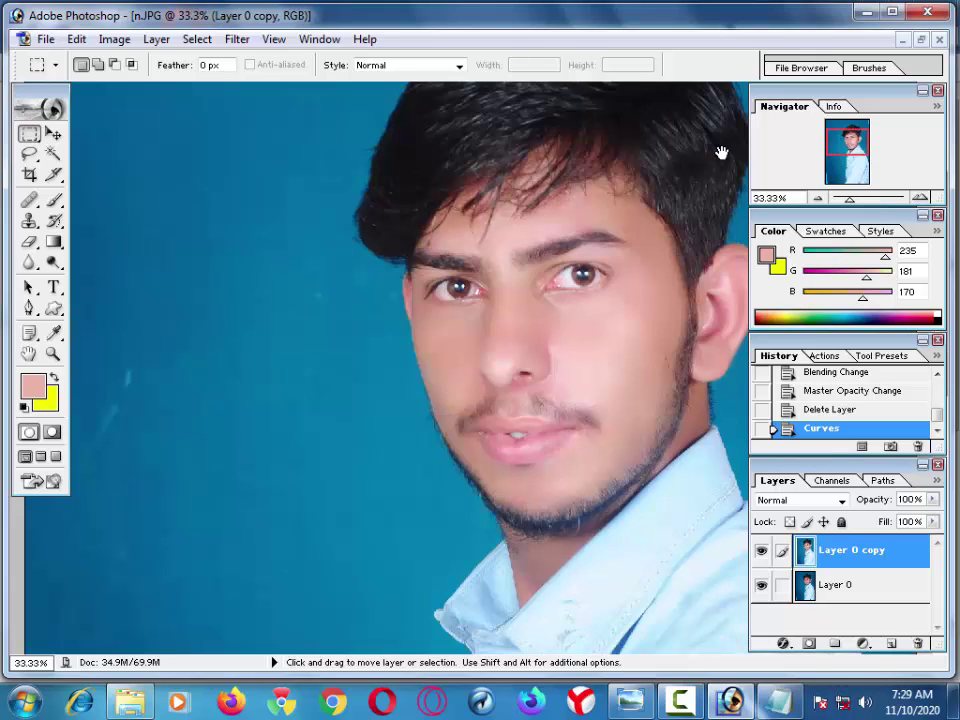
scroll(721, 152, up, 2)
key(ctrl+plus)
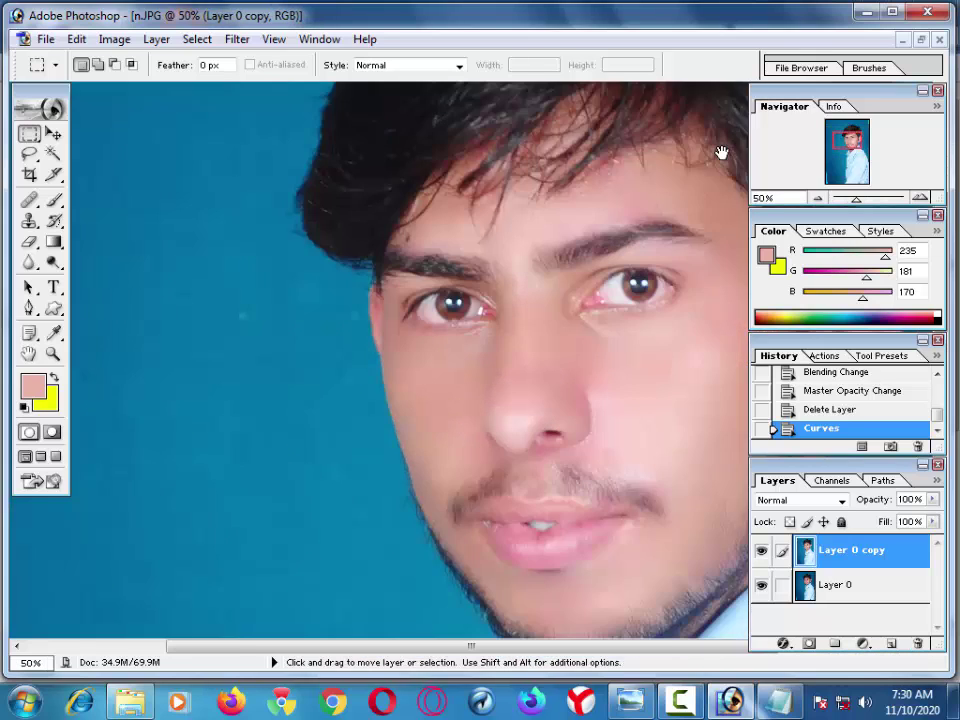
key(ctrl+plus)
scroll(721, 152, up, 3)
scroll(721, 152, up, 3)
scroll(721, 152, up, 1)
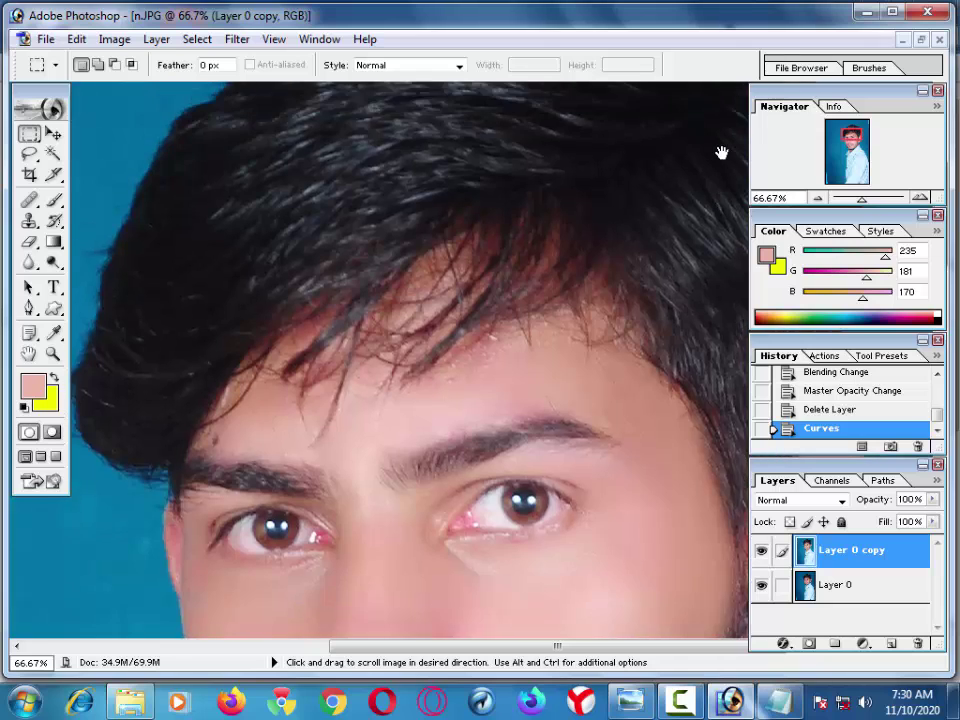
scroll(721, 152, up, 2)
scroll(721, 152, right, 2)
scroll(721, 152, down, 4)
scroll(721, 152, down, 3)
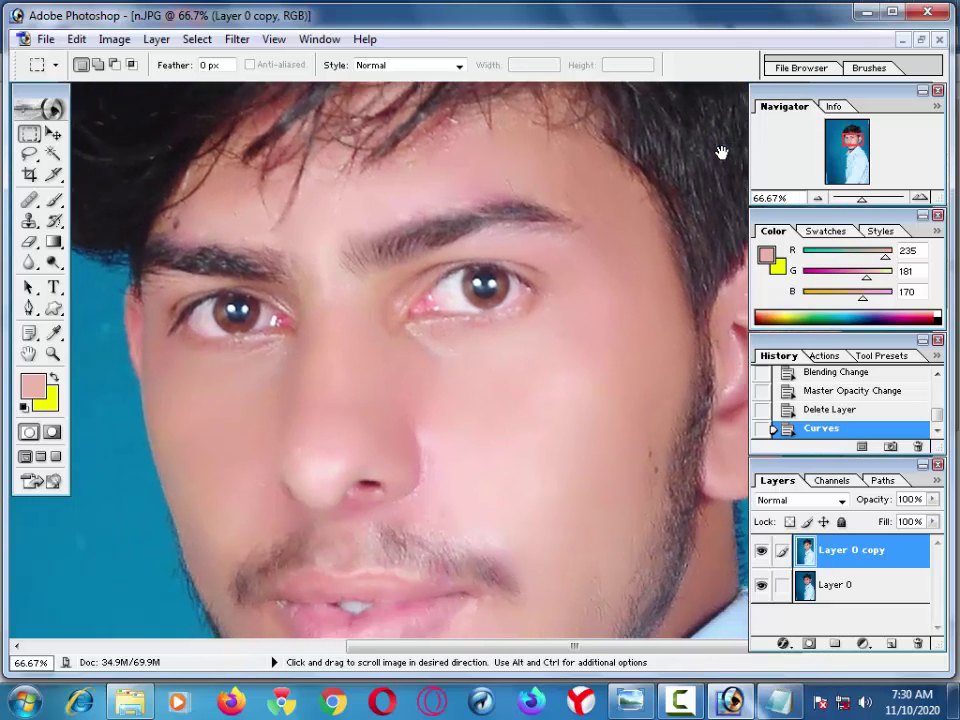
scroll(721, 152, down, 1)
scroll(721, 152, down, 4)
scroll(721, 152, up, 3)
scroll(721, 152, left, 1)
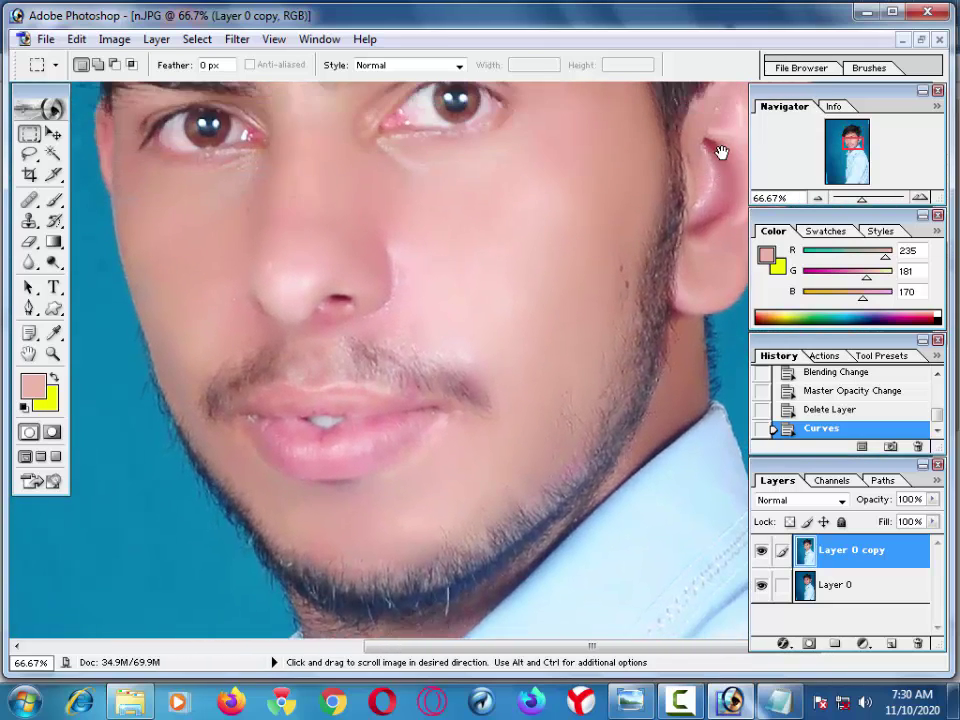
scroll(721, 152, left, 1)
scroll(721, 152, up, 1)
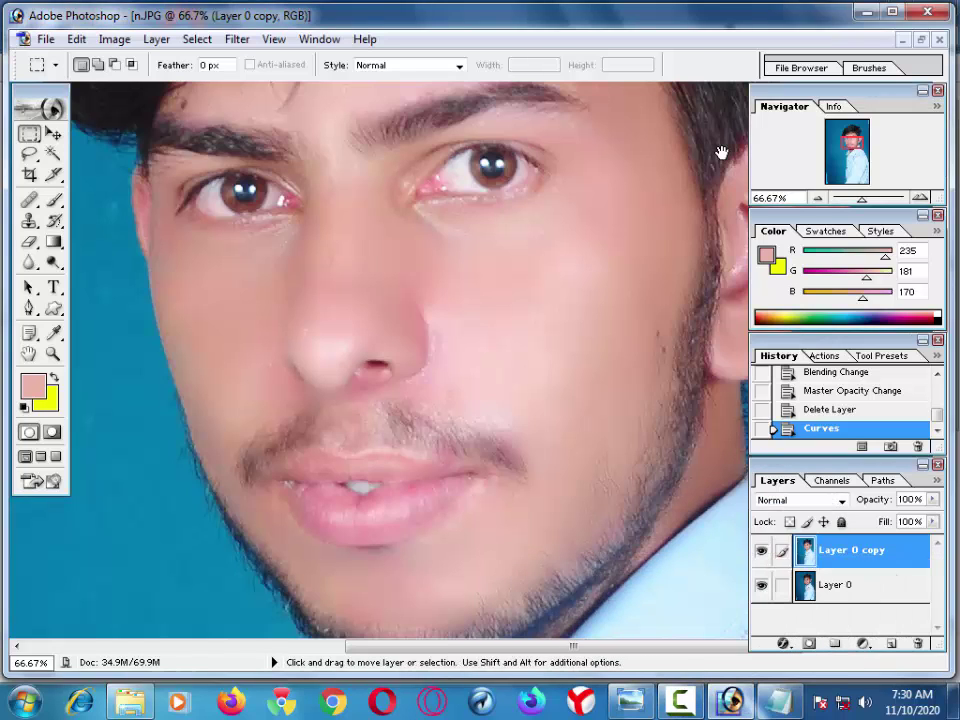
key(ctrl+minus)
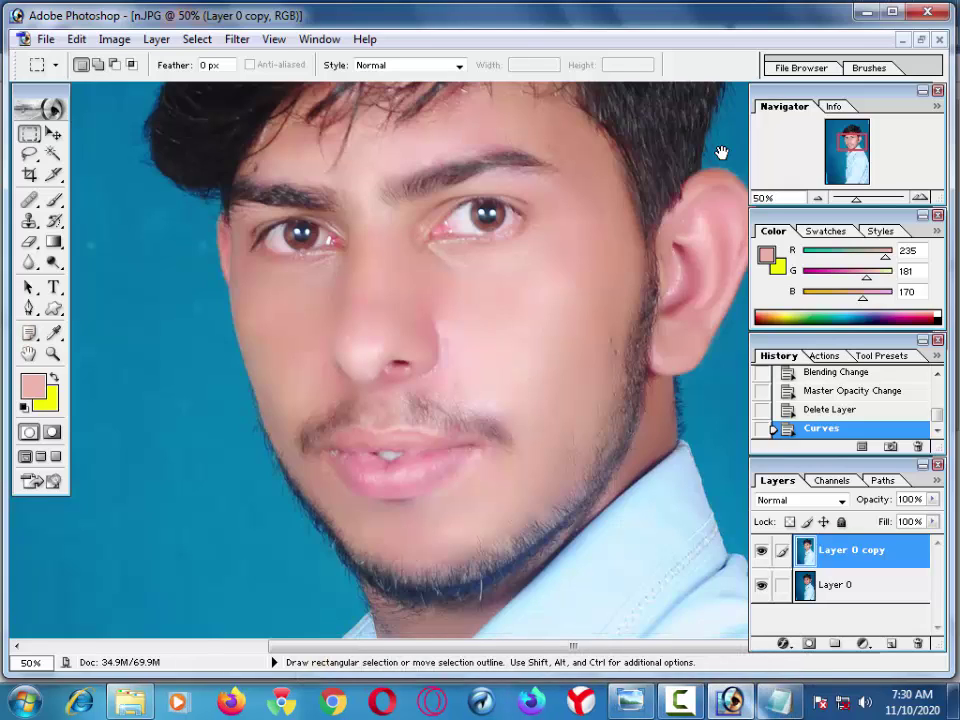
Select the Pen tool and zoom to 200% on the lips.
key(p)
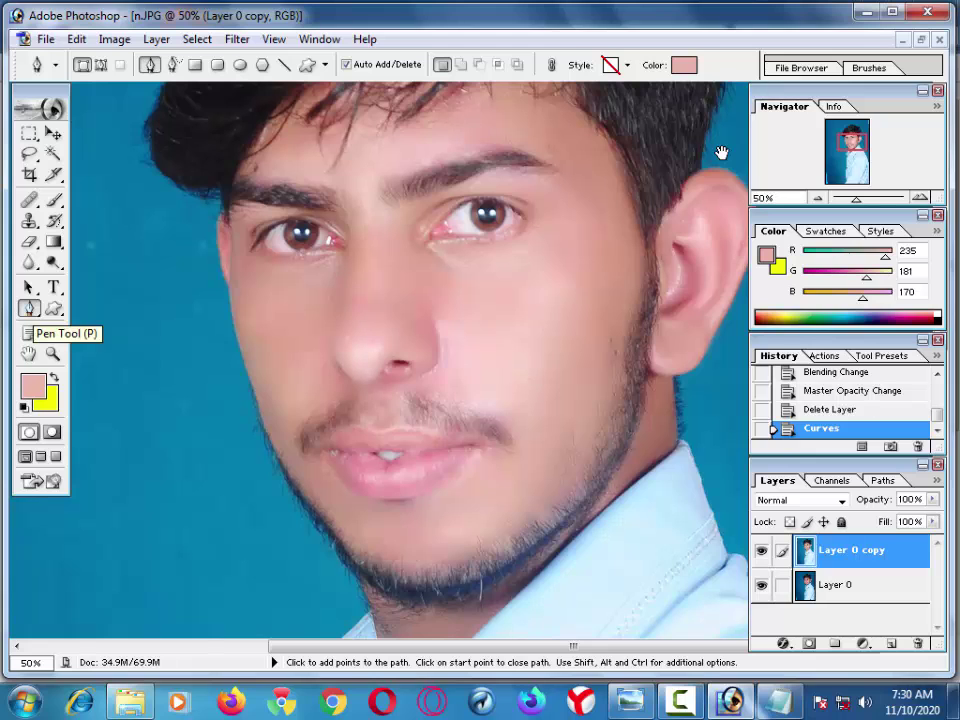
key(ctrl+plus)
key(ctrl+plus)
key(ctrl+plus)
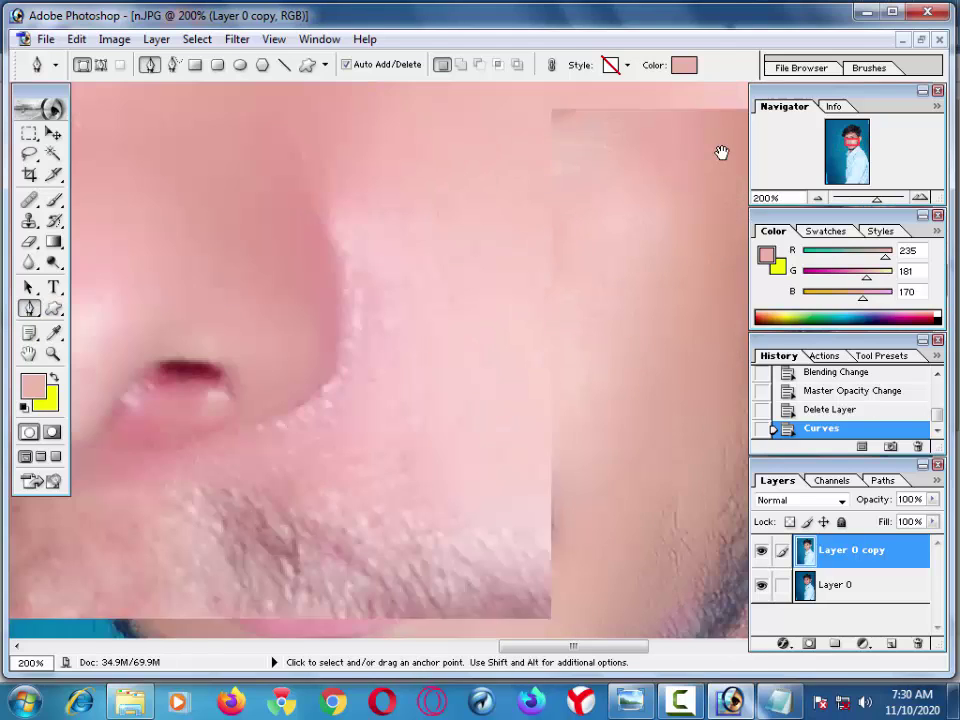
scroll(722, 152, down, 4)
scroll(722, 152, down, 4)
scroll(722, 152, down, 2)
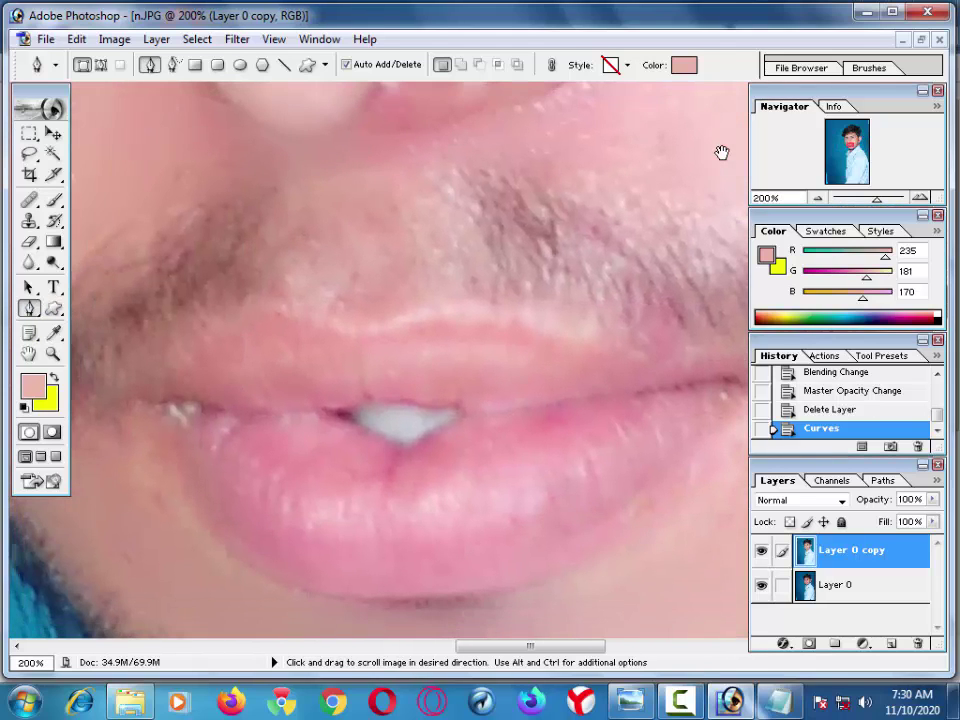
Add a new layer and anchor the first point at the left lip corner, undoing the extra point.
key(ctrl+shift+alt+n)
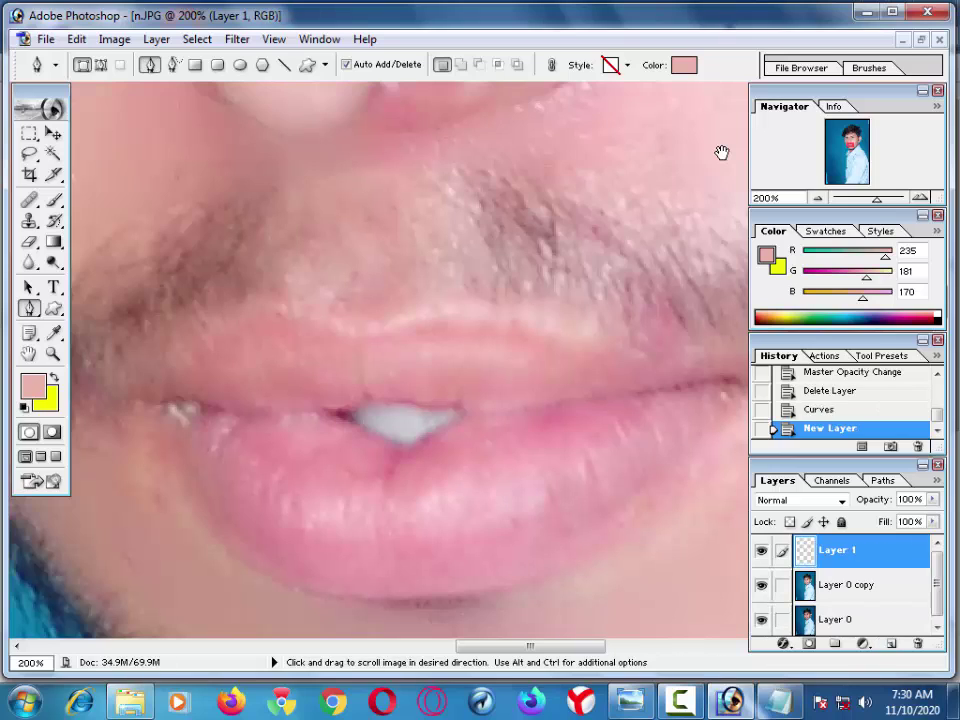
scroll(722, 152, down, 1)
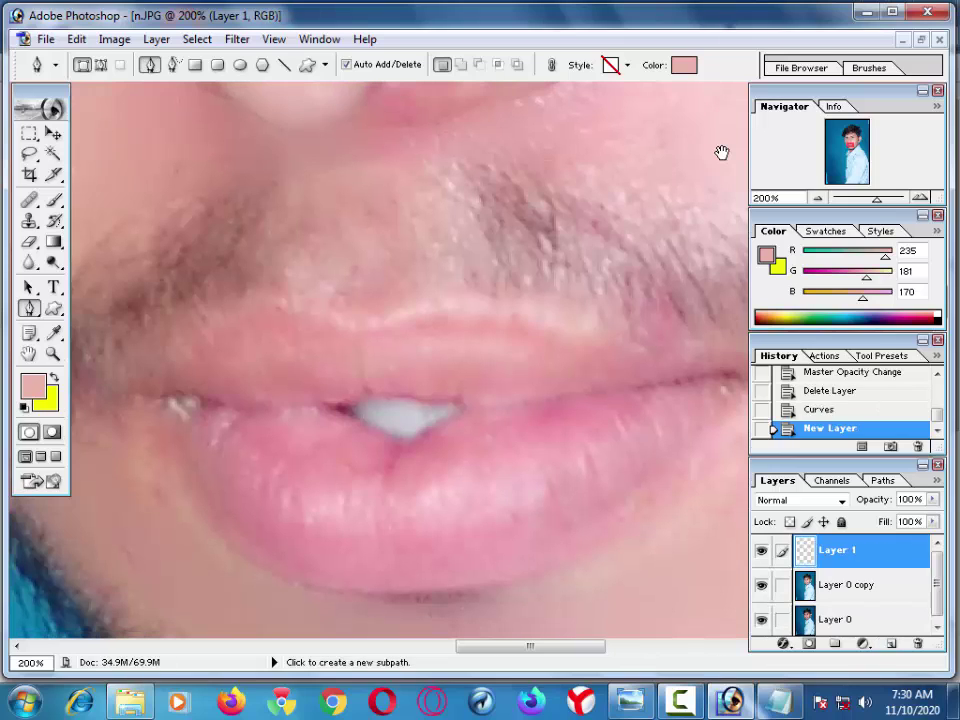
click(183, 397)
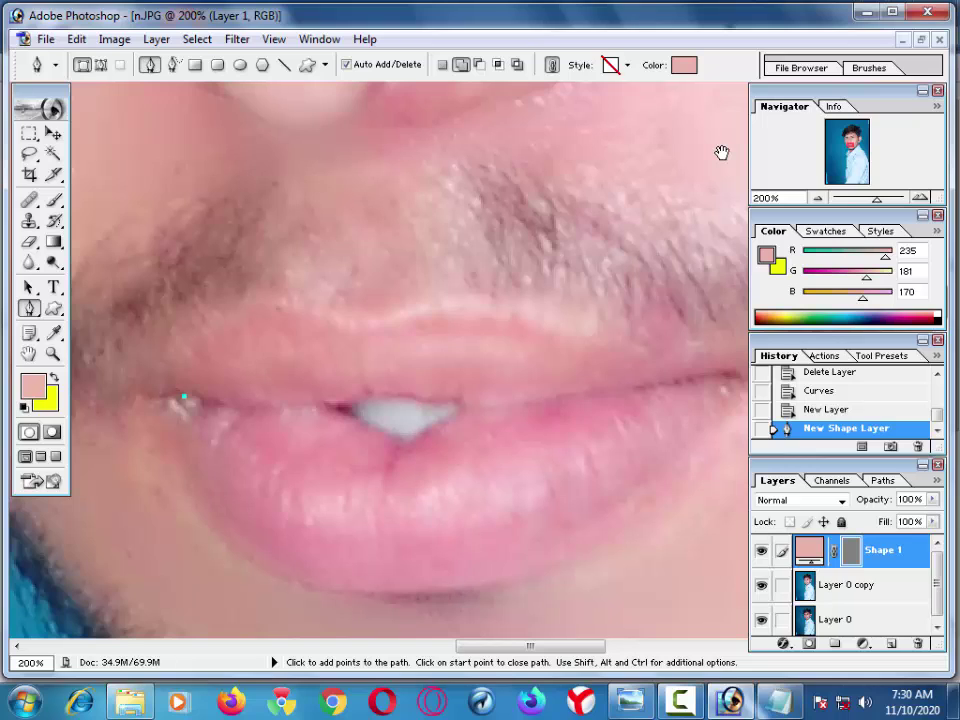
drag(345, 325, 494, 357)
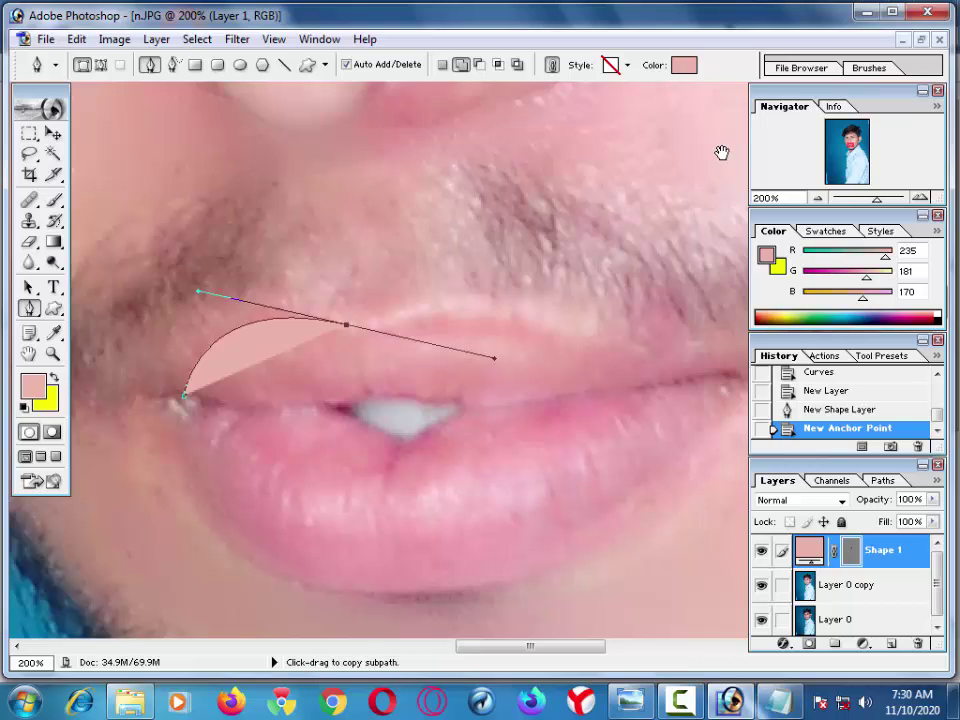
key(ctrl+z)
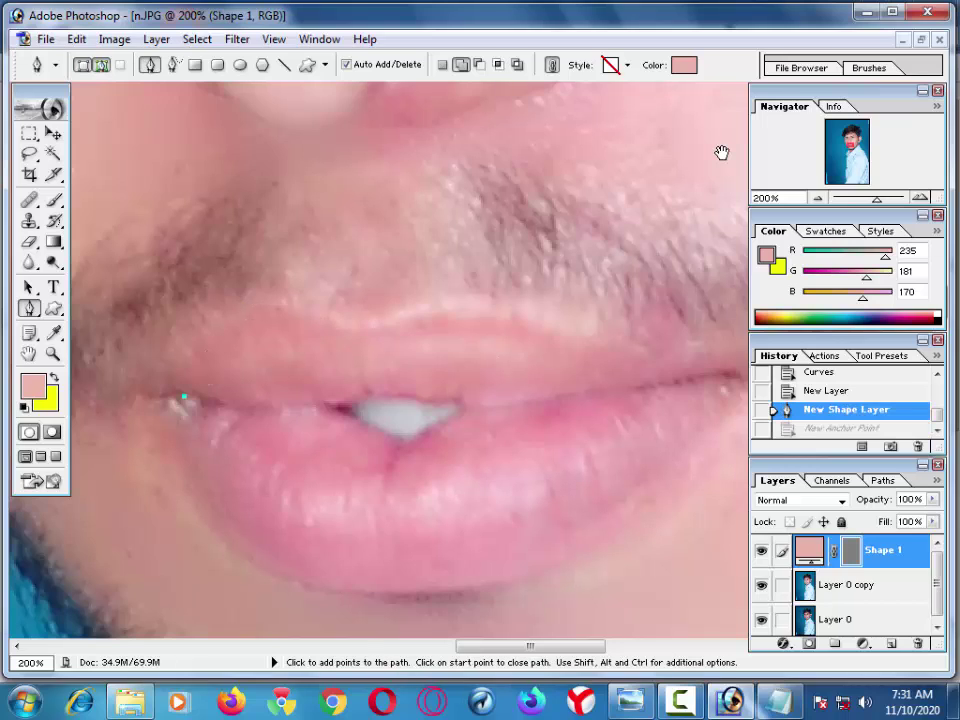
Restart as a plain path and trace curved anchors along the upper lip to the right corner.
key(Return)
click(178, 396)
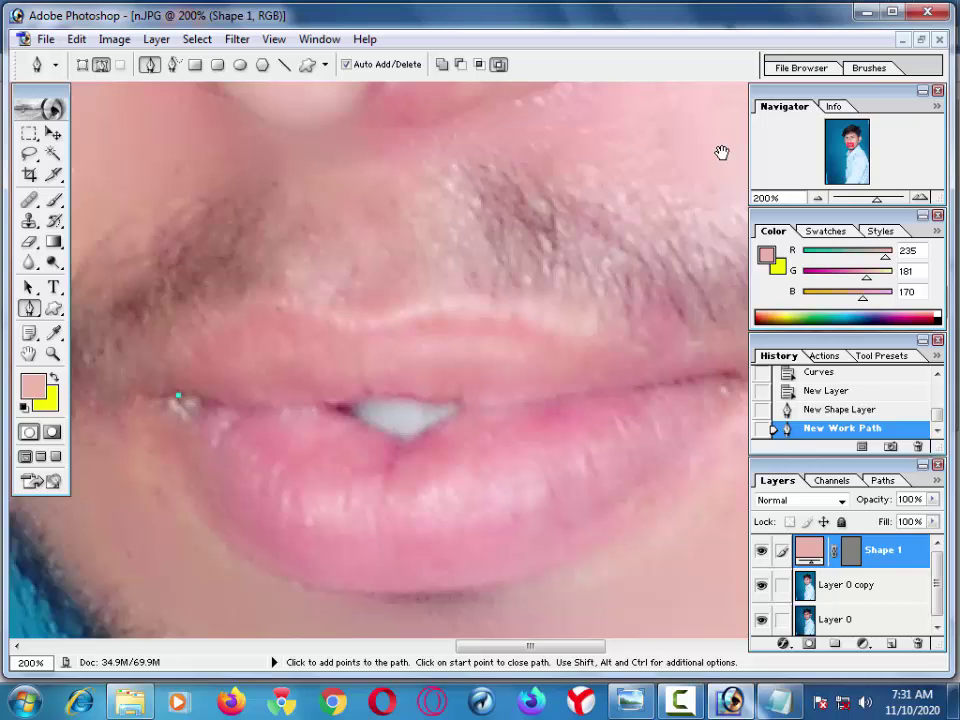
drag(356, 320, 519, 341)
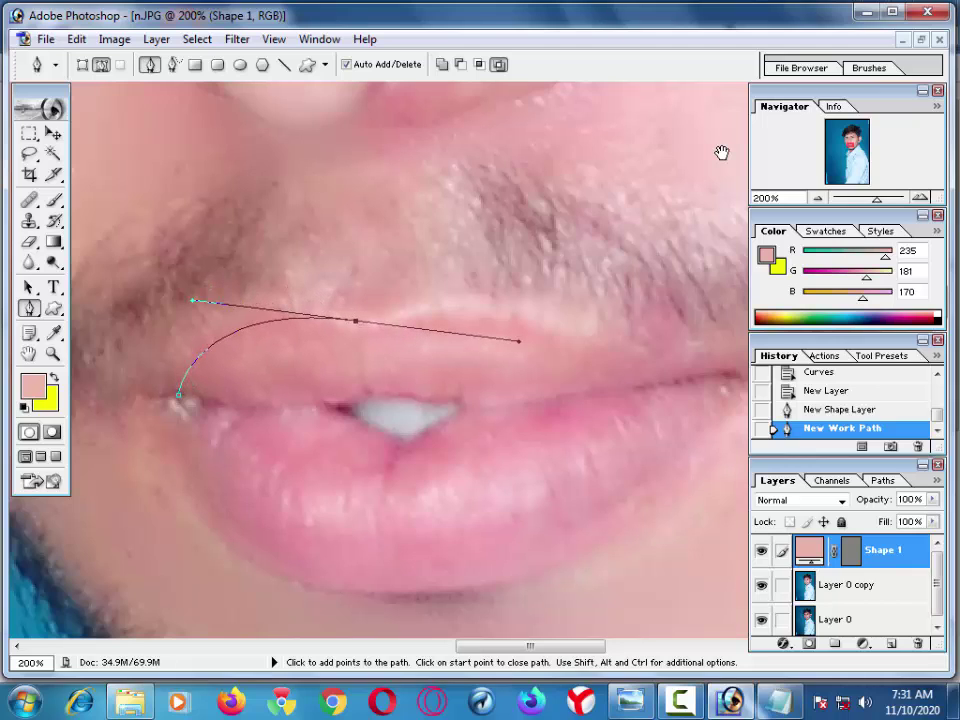
drag(519, 341, 506, 371)
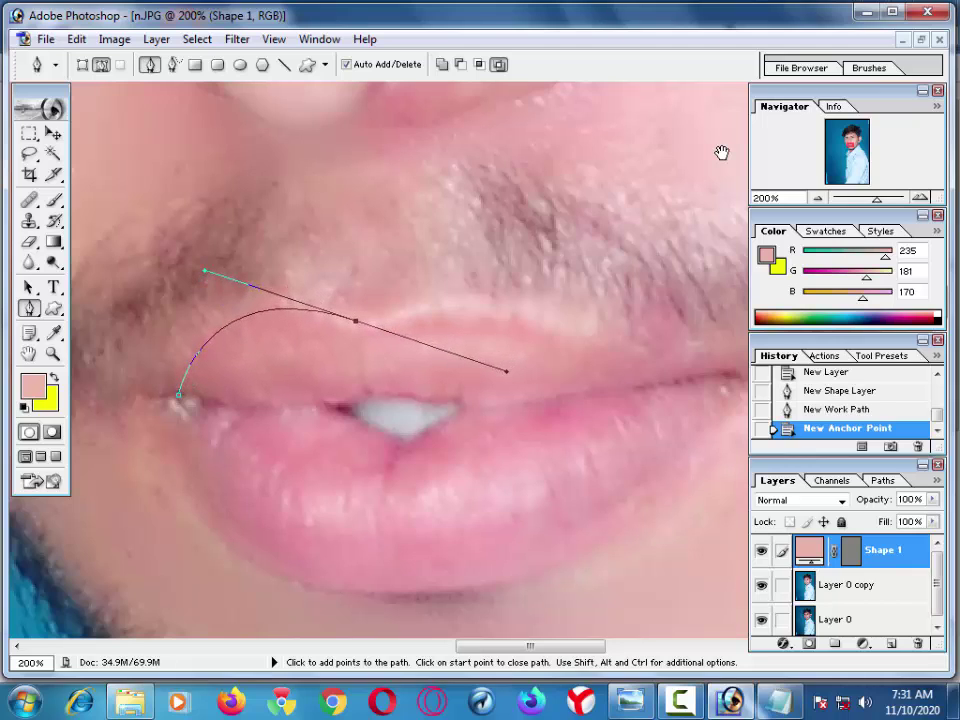
alt+click(356, 320)
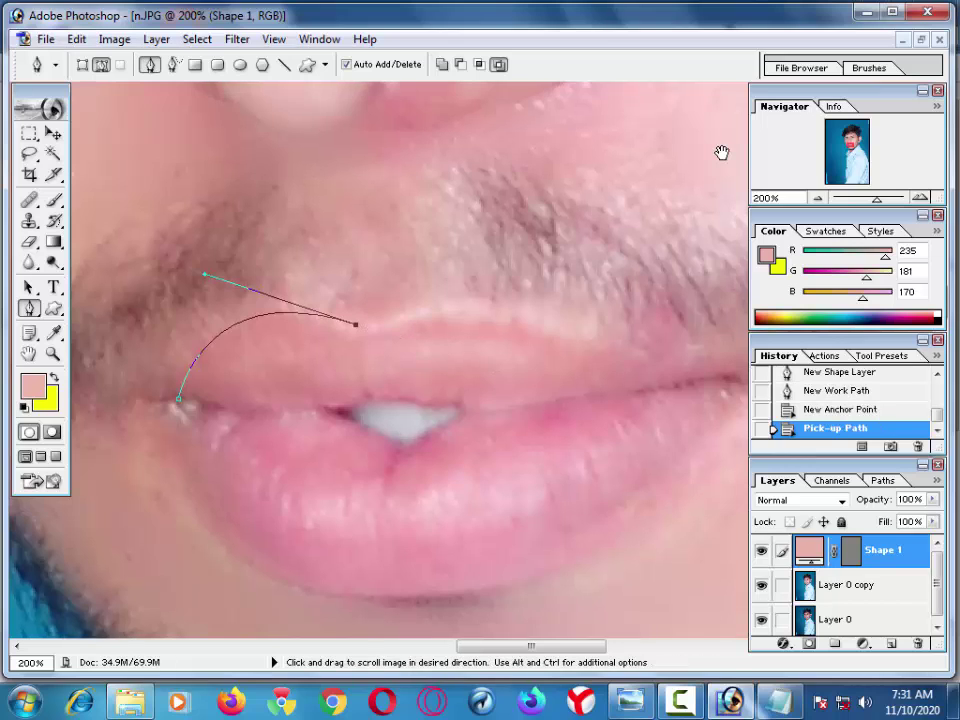
drag(356, 320, 173, 300)
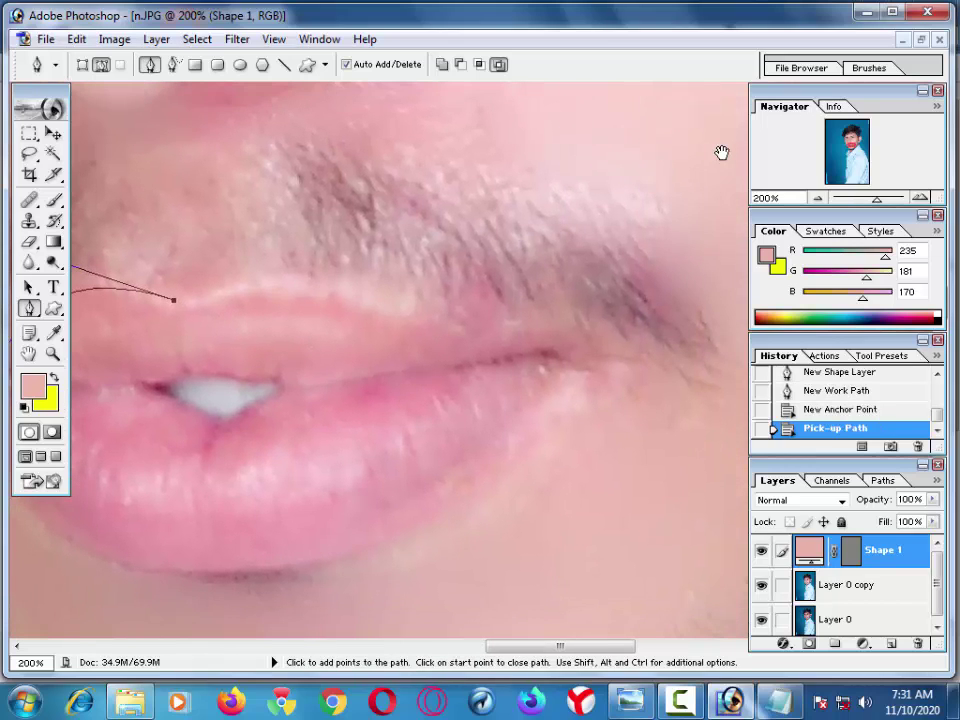
drag(423, 300, 540, 327)
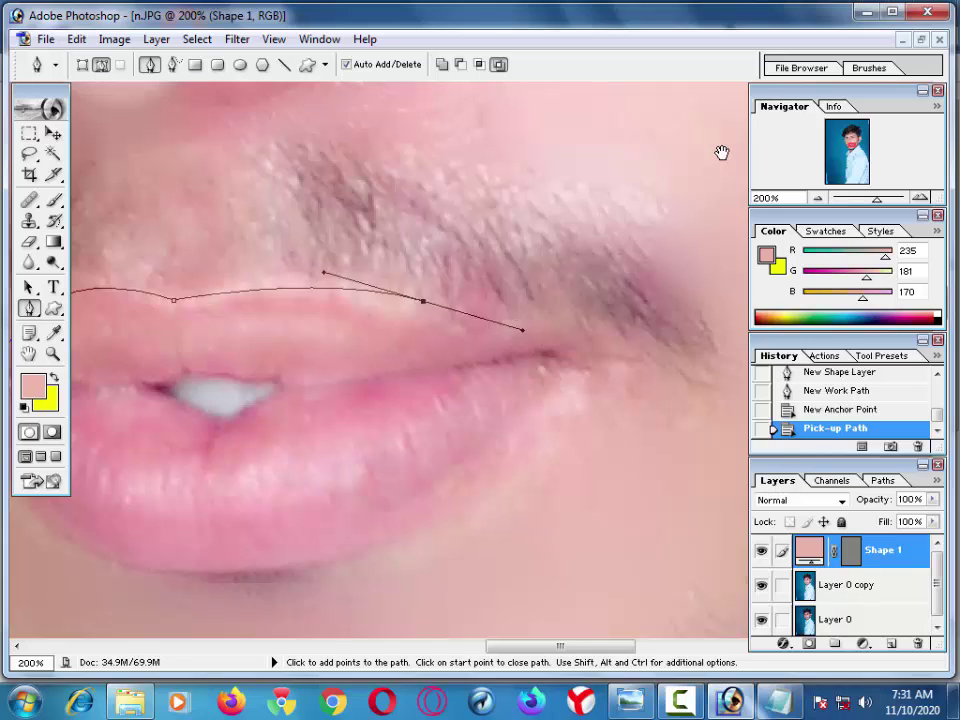
click(555, 349)
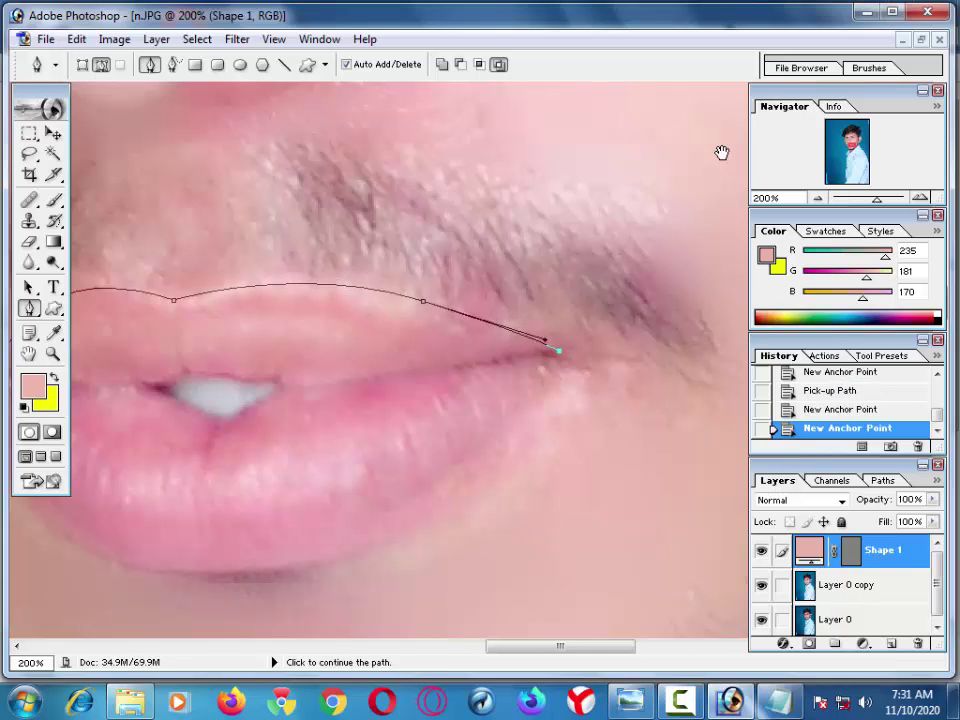
Curve the path around the lower lip and close it at the starting corner.
drag(555, 349, 590, 119)
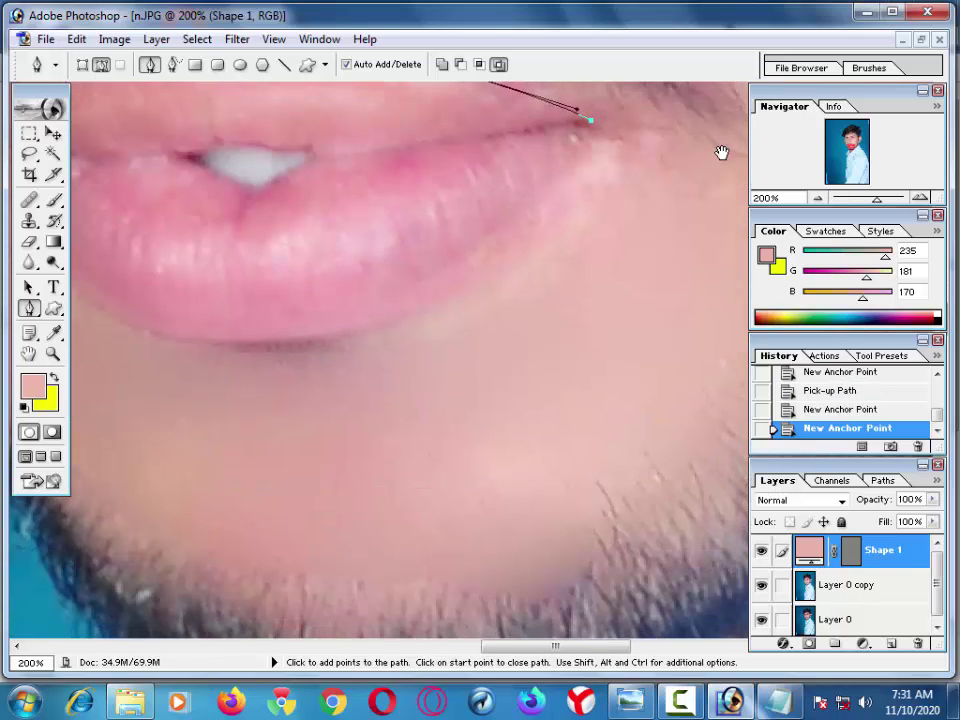
click(606, 130)
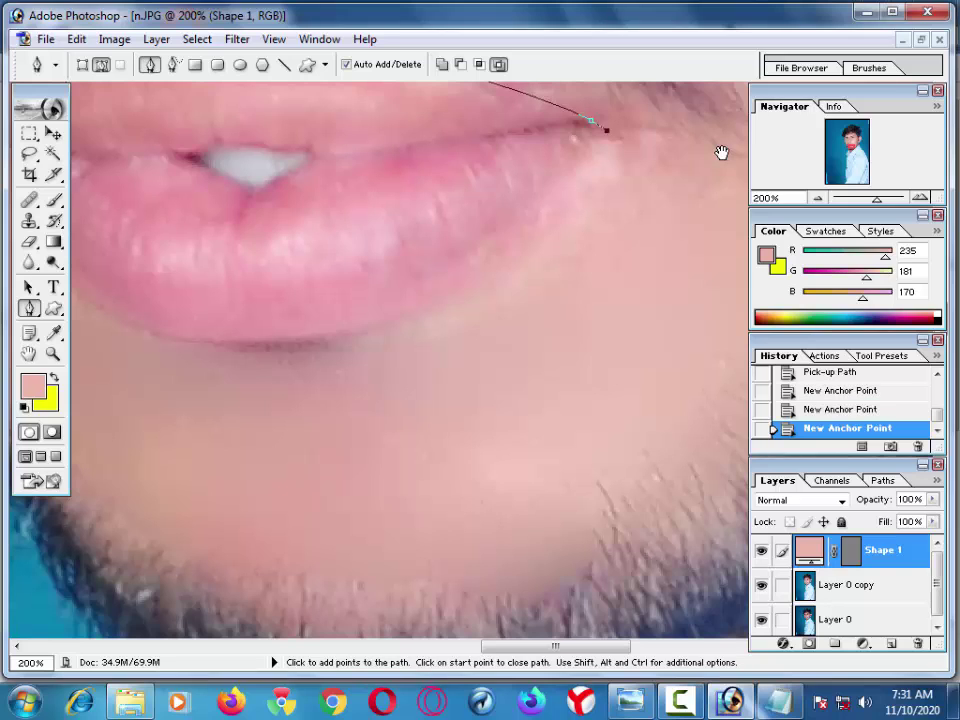
mouse_move(439, 294)
mouse_down()
mouse_move(332, 336)
mouse_move(522, 321)
mouse_up()
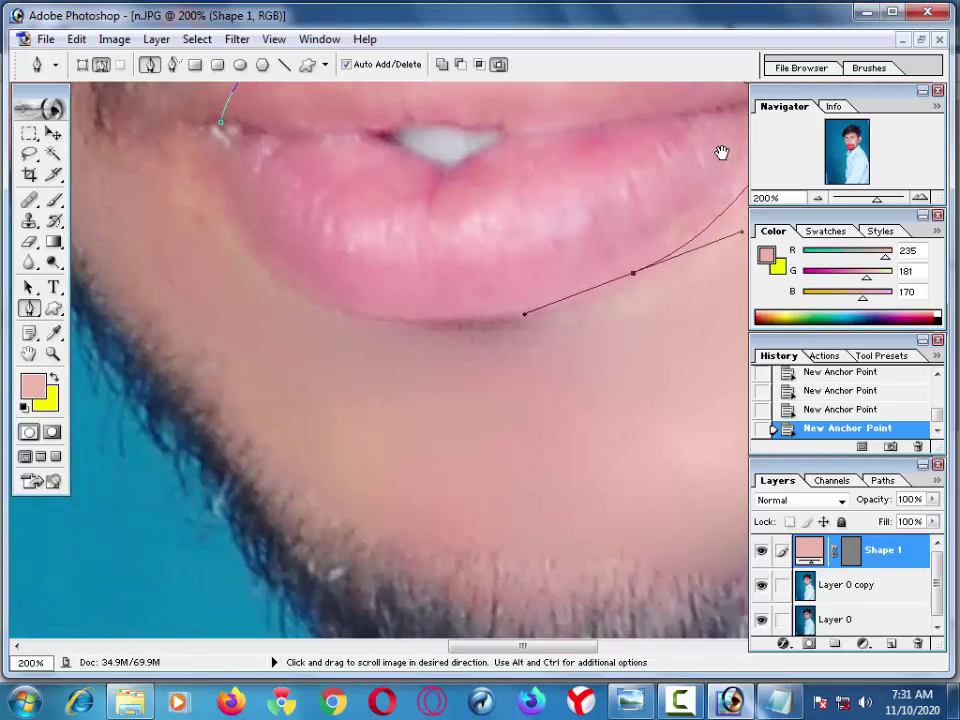
mouse_move(278, 261)
mouse_down()
mouse_move(211, 173)
mouse_move(220, 170)
mouse_up()
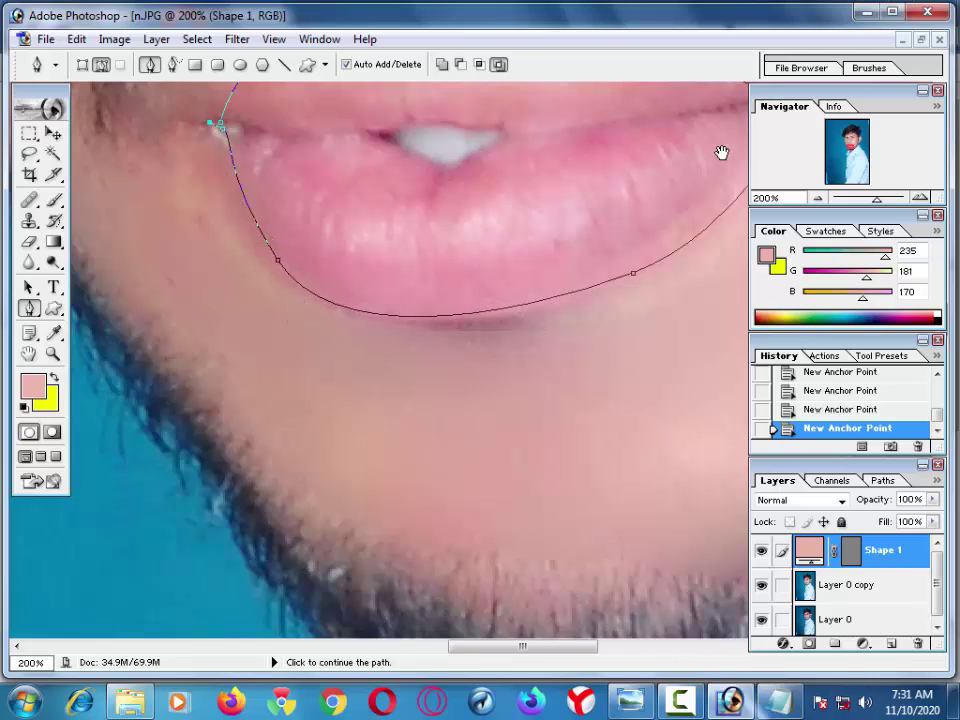
click(222, 124)
Convert the lip path into a selection with Make Selection, then zoom out to the mouth.
right_click(252, 130)
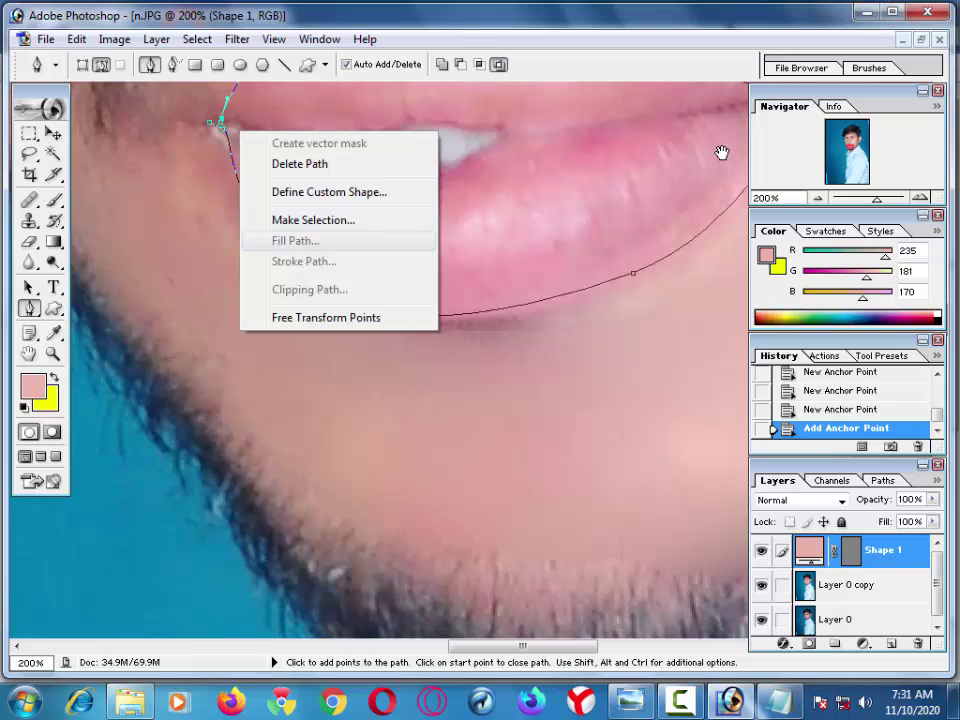
click(313, 218)
key(Return)
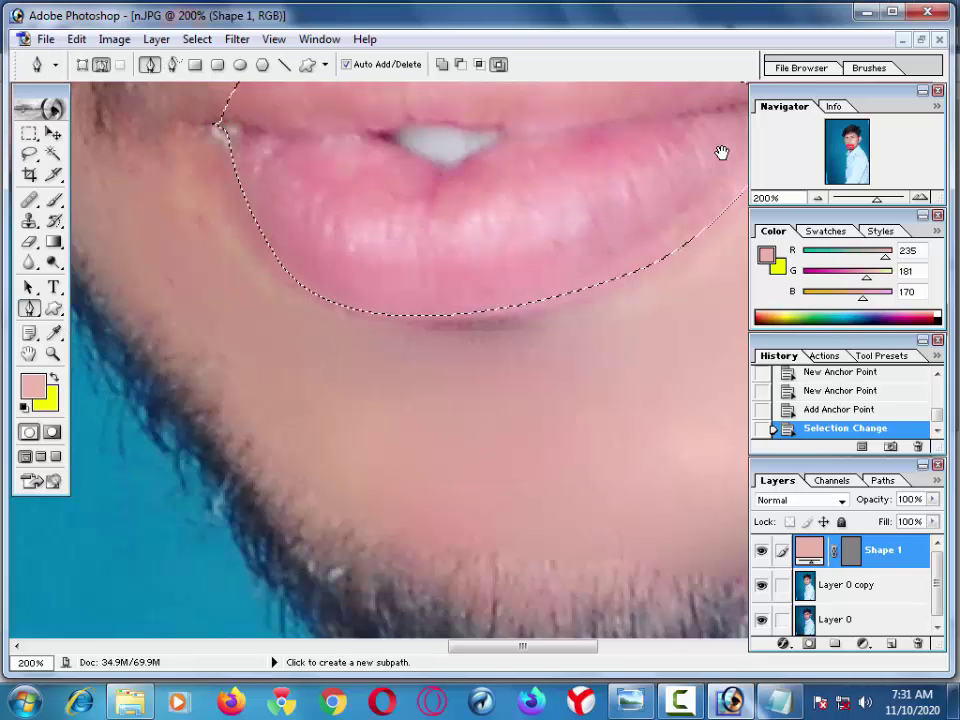
key(ctrl+minus)
key(ctrl+minus)
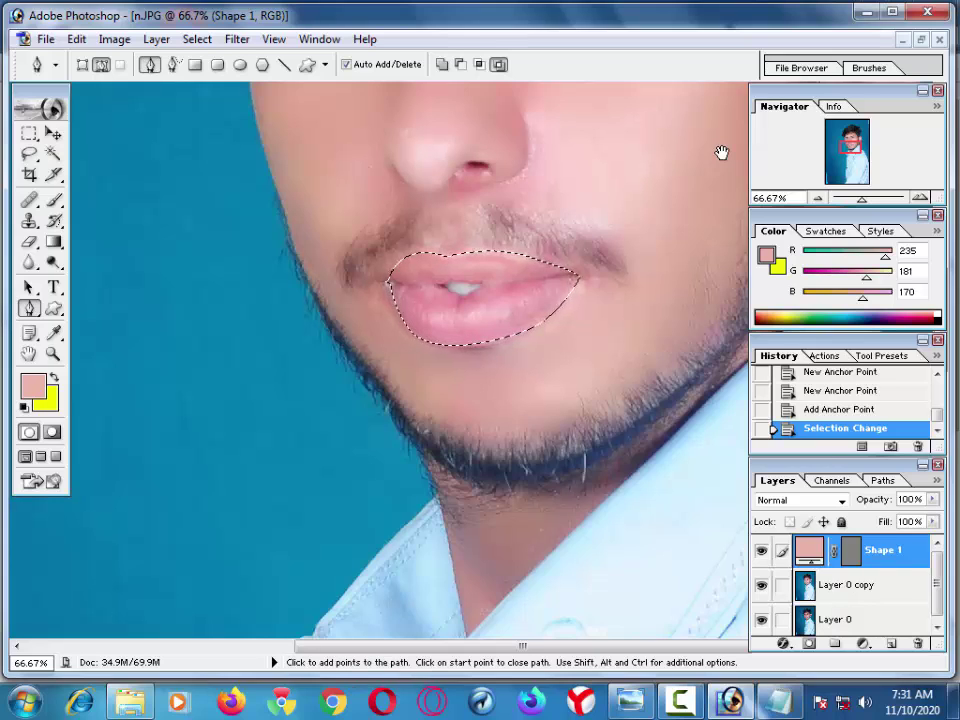
Delete the Shape 1 layer.
key(ctrl+i)
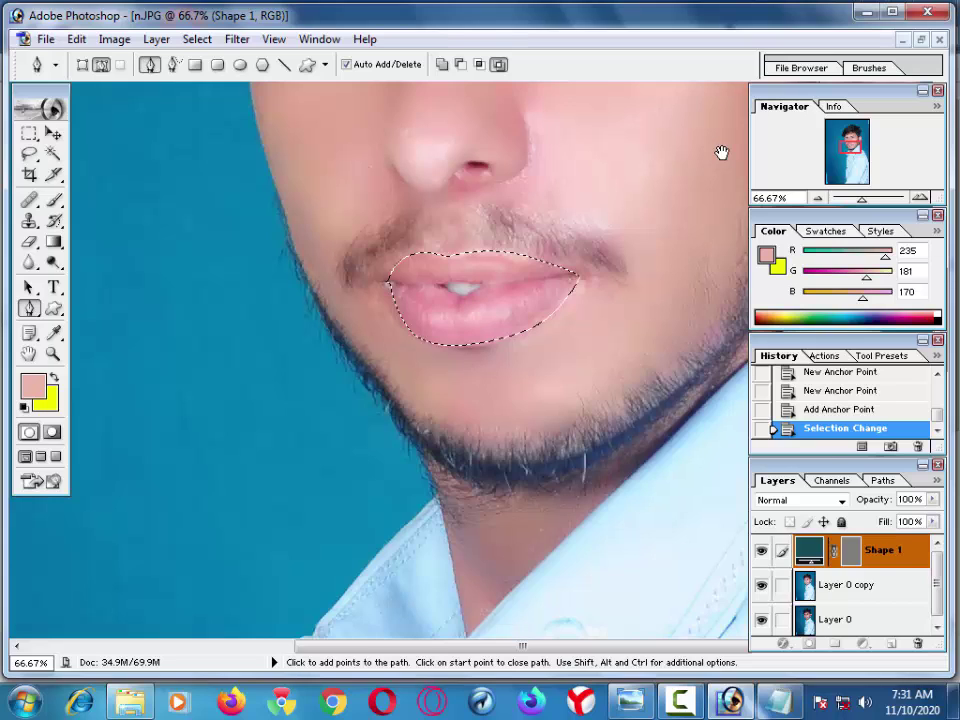
key(Delete)
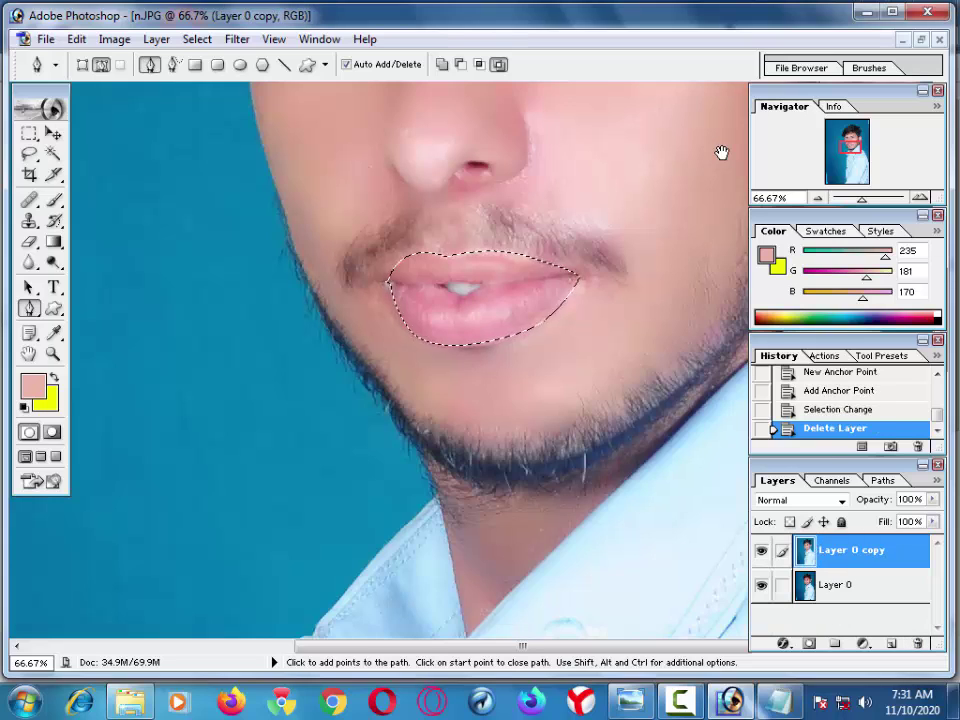
key(ctrl)
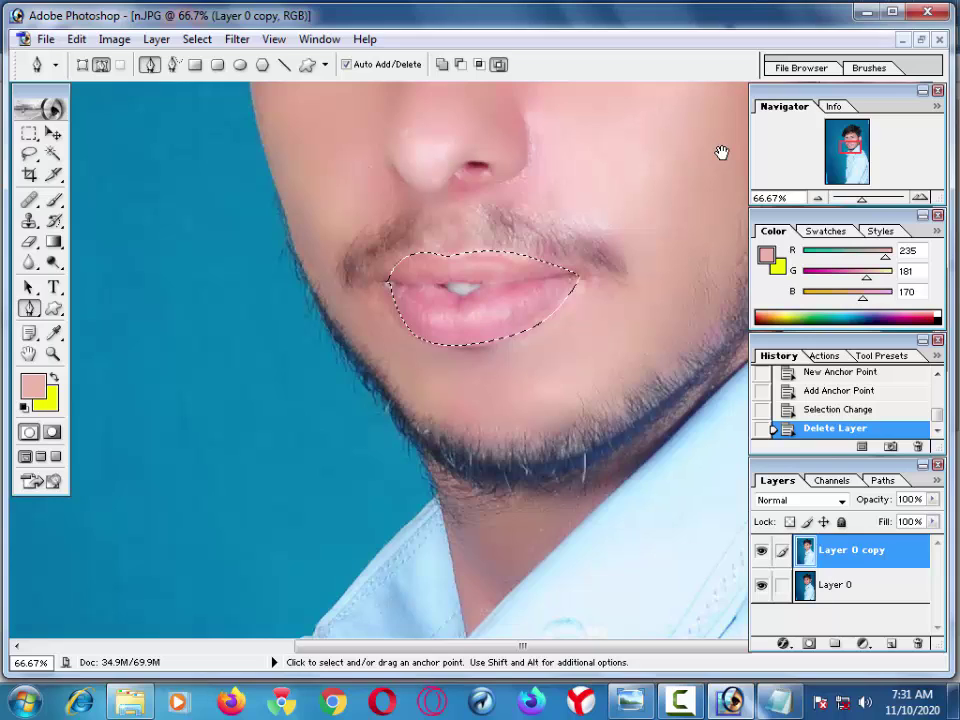
Apply Hue/Saturation to the selected lips: Hue -6, Saturation +15, Lightness about -1.
key(ctrl+u)
text(-12)
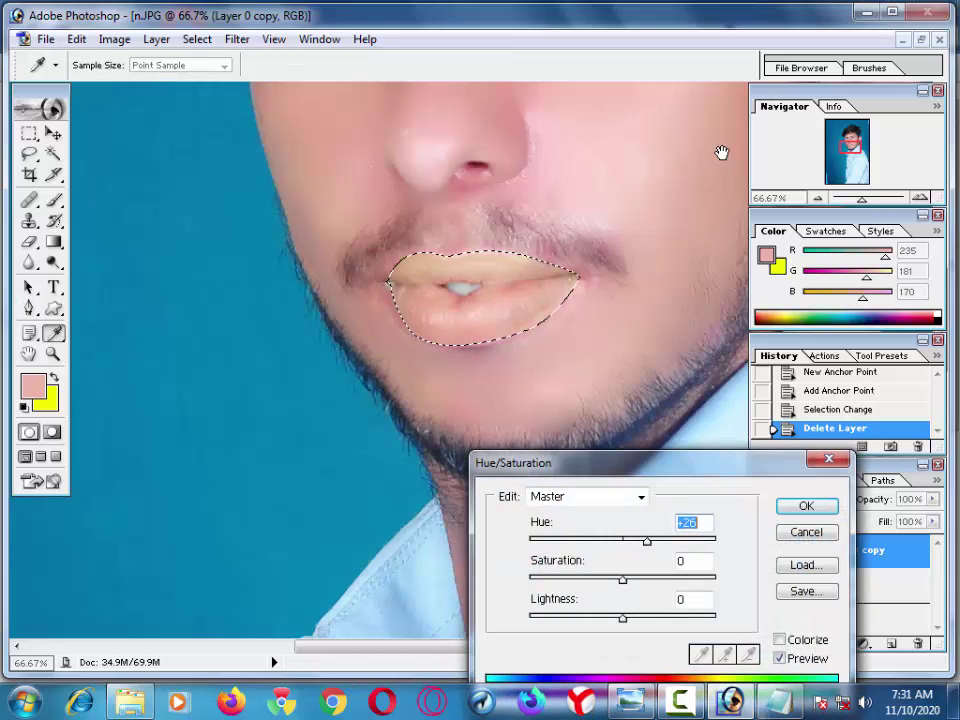
key(shift+Down)
key(shift+Down)
key(shift+Down)
key(shift+Down)
key(shift+Down)
key(shift+Down)
key(shift+Up)
key(shift+Up)
key(shift+Up)
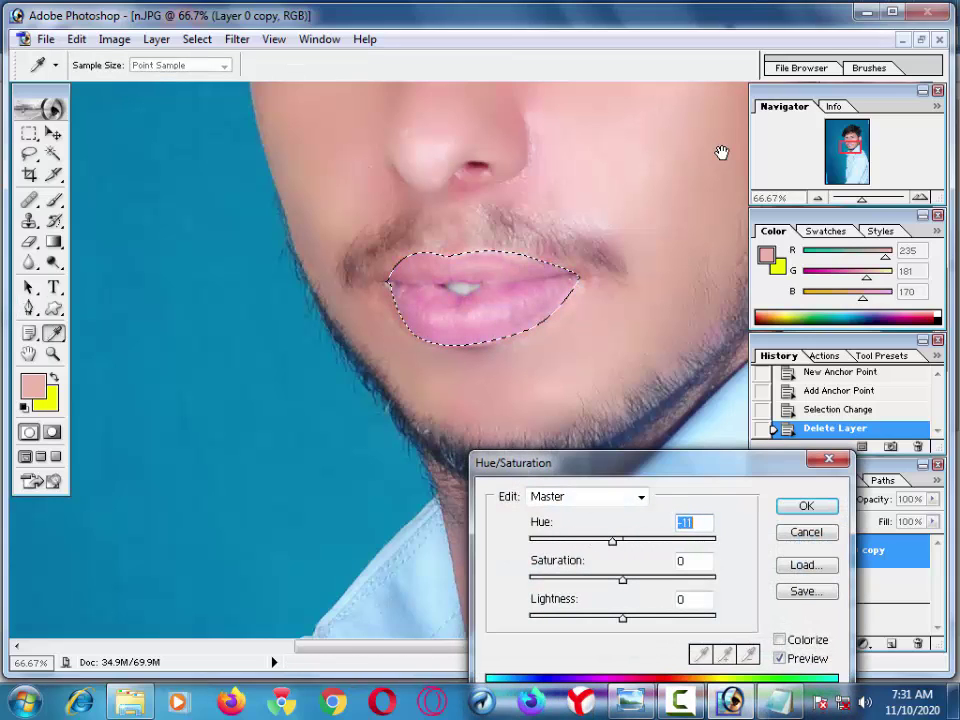
key(Up)
key(Up)
key(Up)
key(Down)
key(Down)
key(Down)
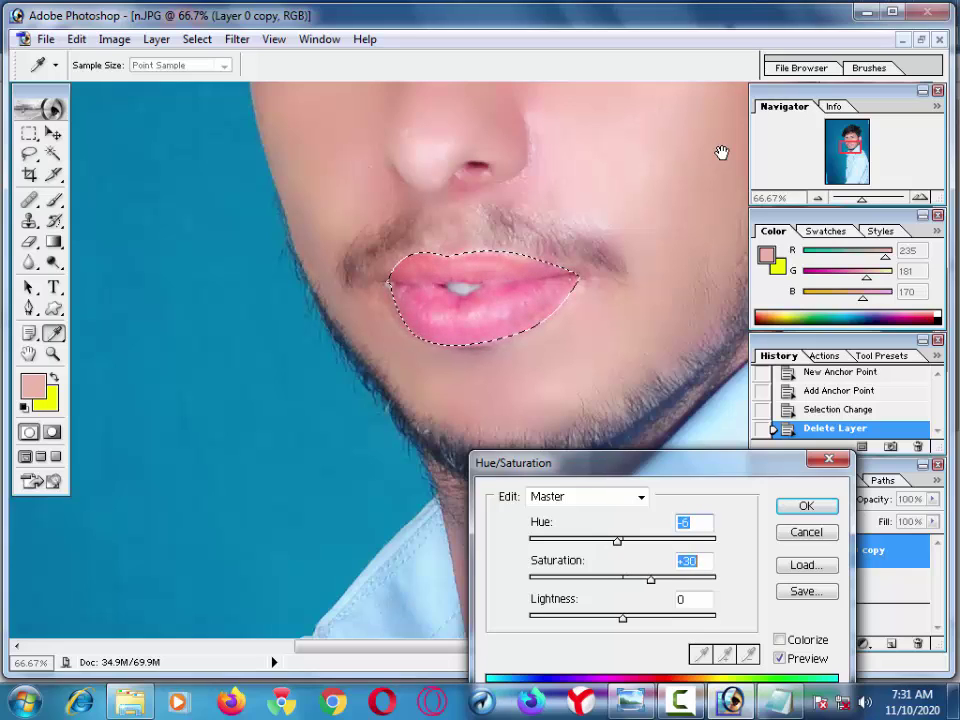
key(Up)
key(Up)
key(Up)
key(Down)
key(Down)
key(Down)
key(Tab)
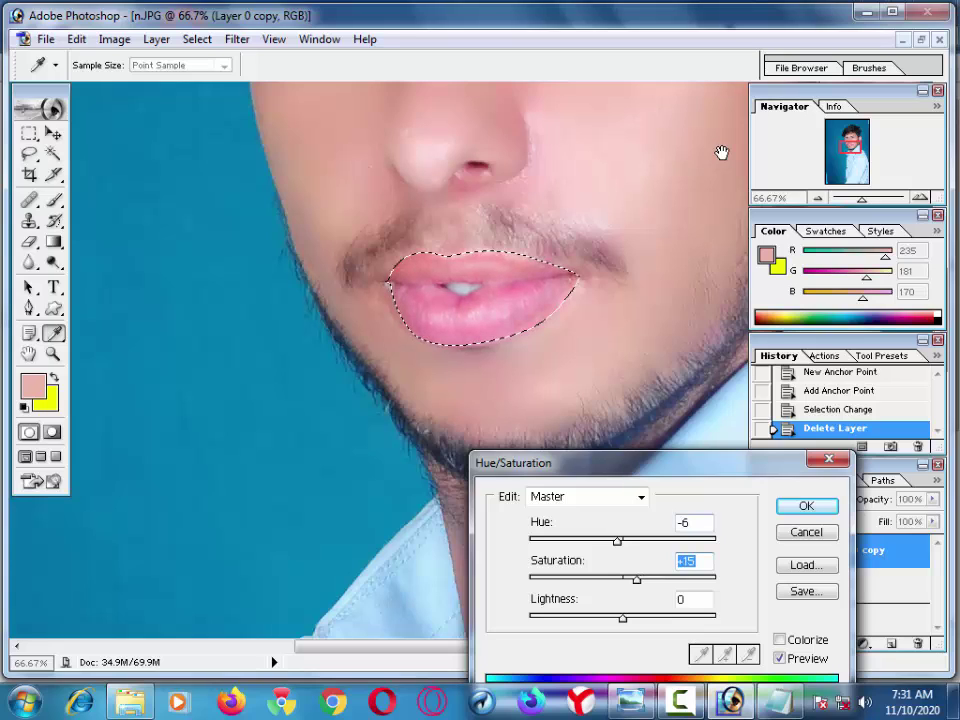
key(Tab)
key(Up)
key(Up)
key(Up)
key(Up)
key(Up)
key(Up)
key(Down)
key(Down)
key(Down)
key(Up)
key(Up)
key(Up)
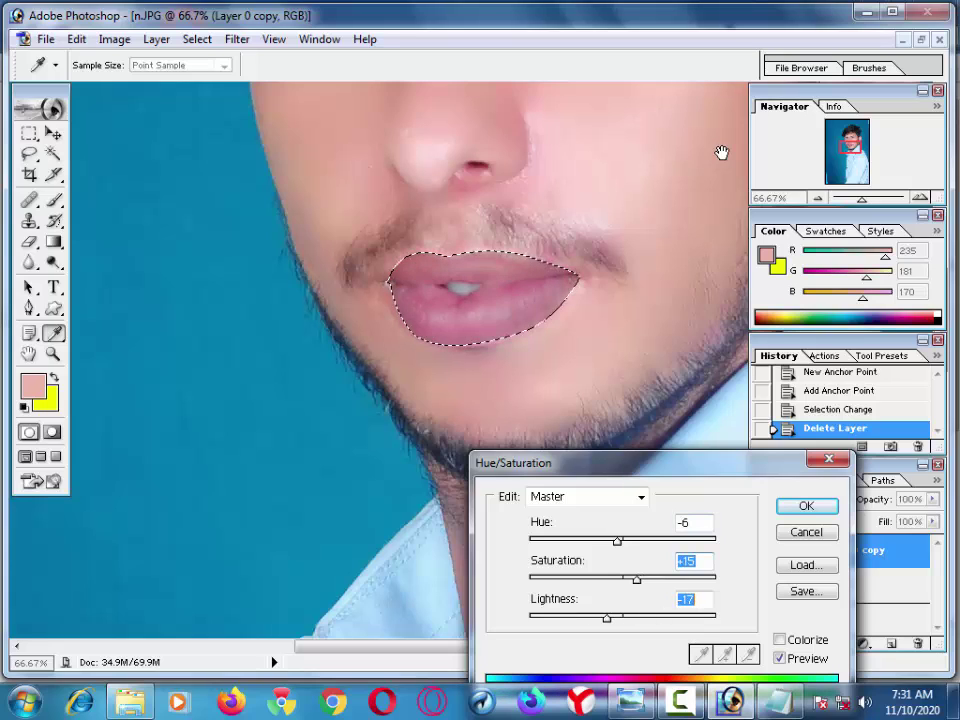
key(Up)
key(Up)
key(Up)
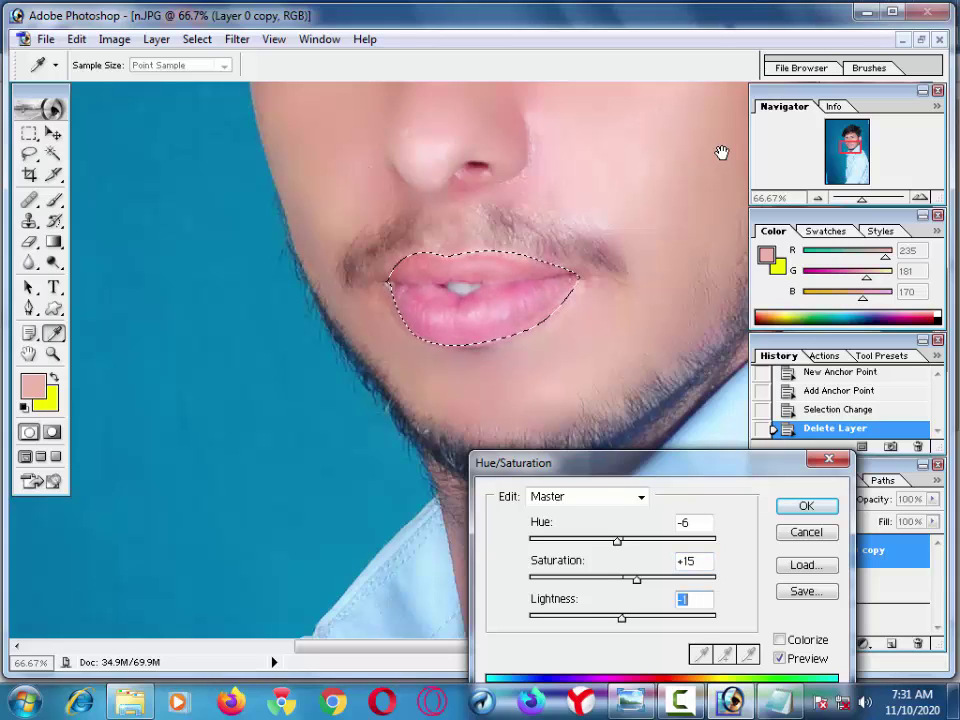
key(Down)
key(Return)
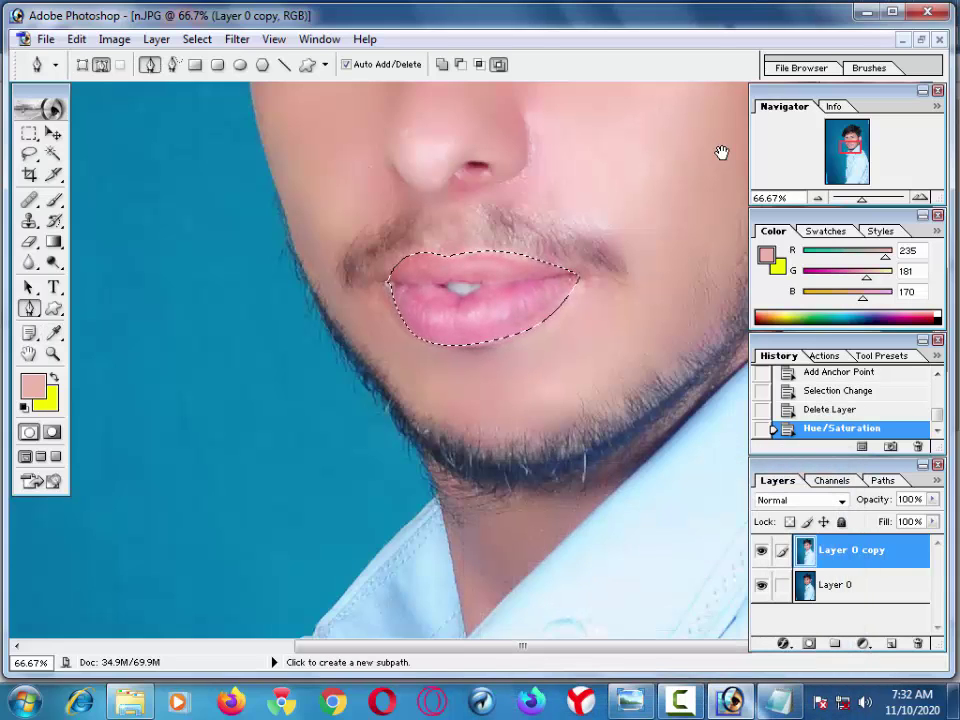
Deselect the lips and zoom in to compare the tint by toggling Layer 0 copy.
key(ctrl+d)
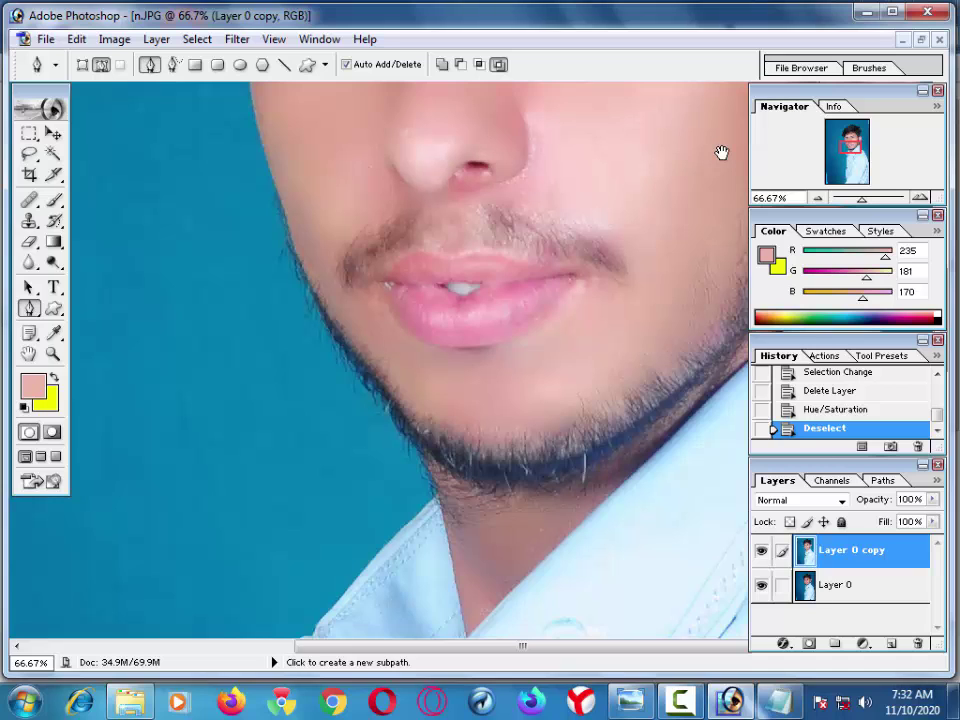
scroll(722, 152, up, 1)
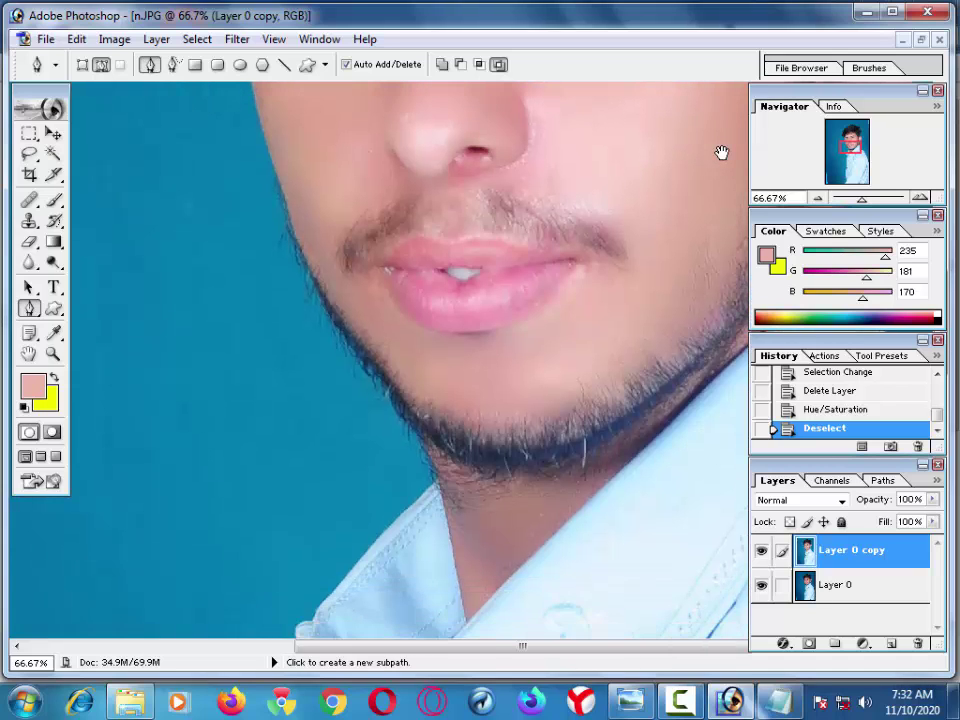
key(ctrl+plus)
key(ctrl+plus)
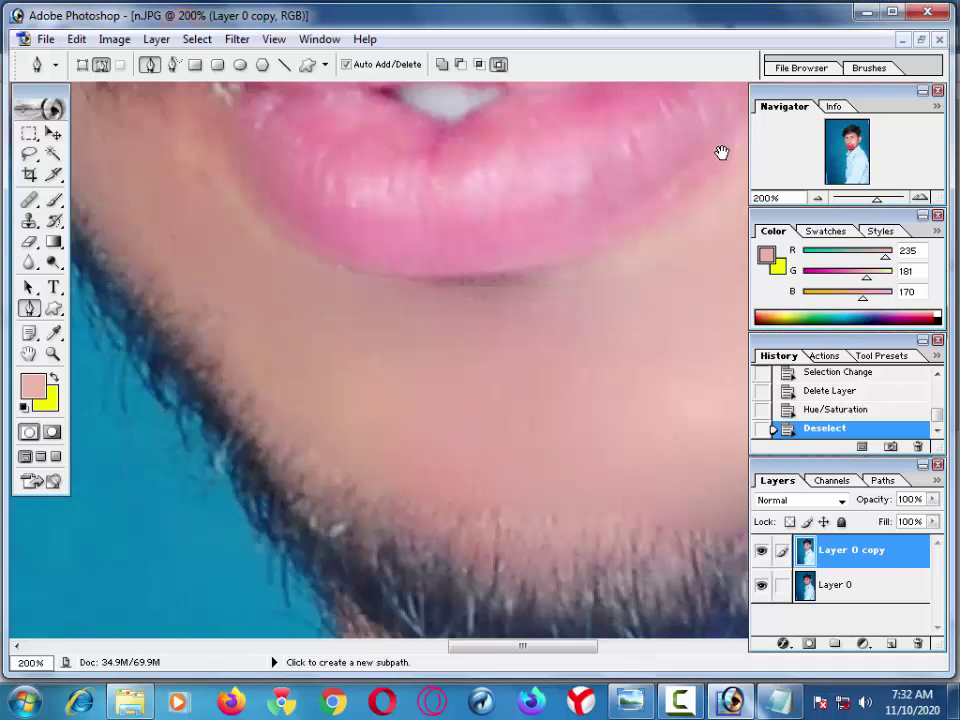
key(ctrl+minus)
drag(722, 152, 672, 227)
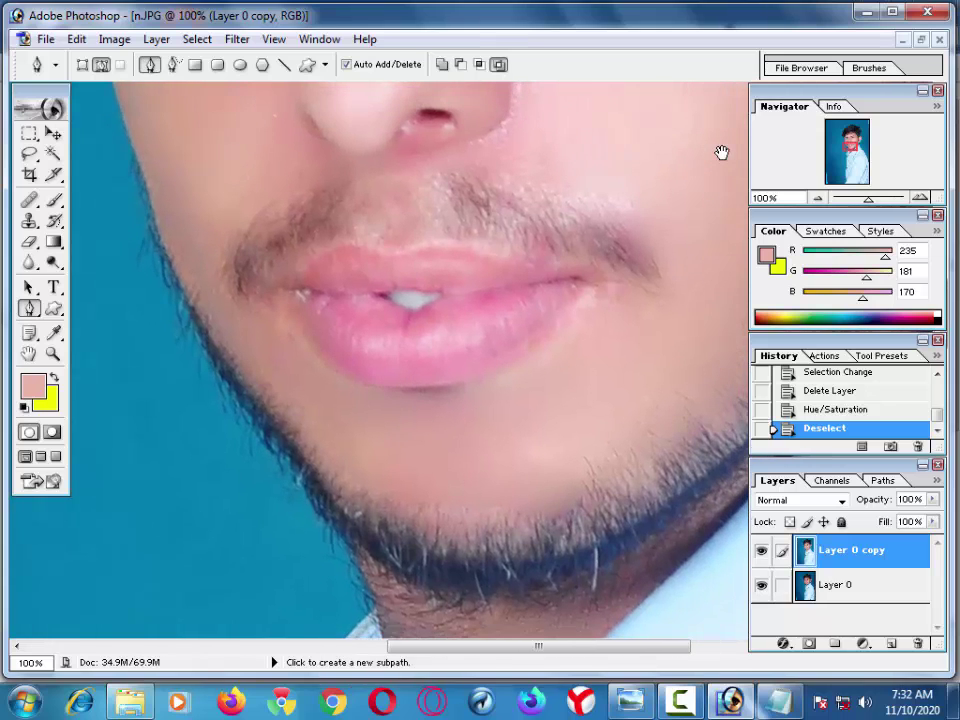
click(761, 550)
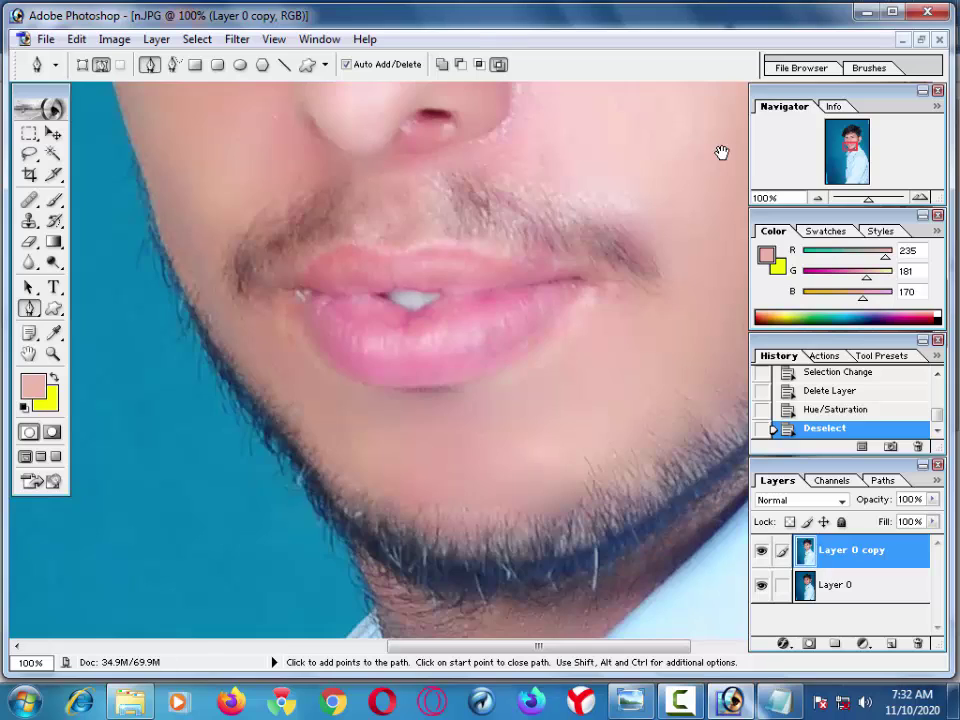
Zoom back out to the face and add a new empty Layer 1.
key(ctrl+minus)
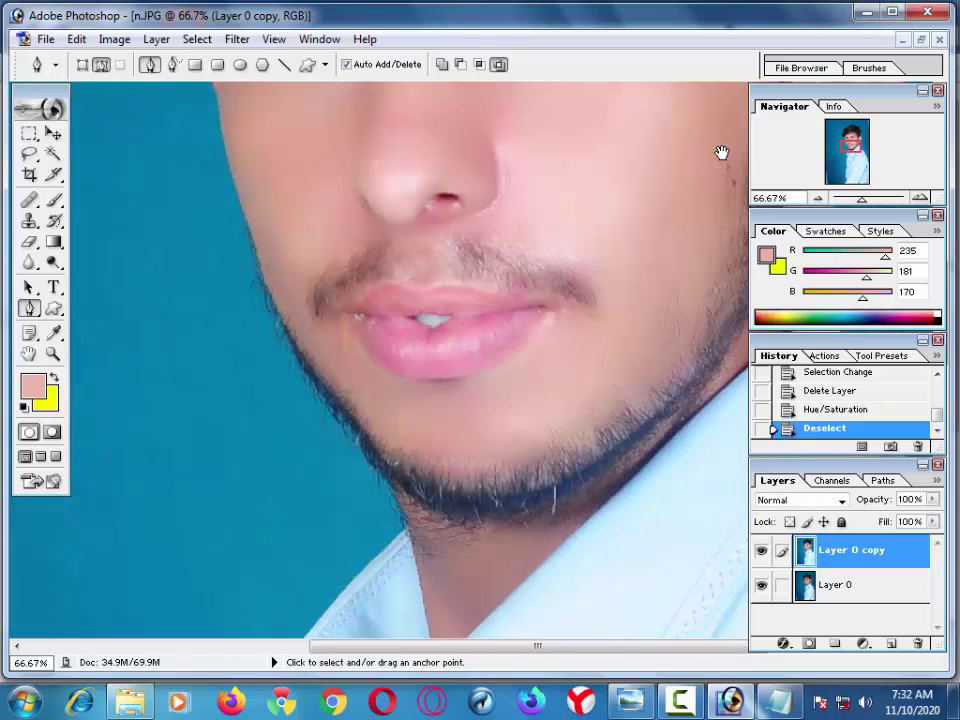
key(ctrl+minus)
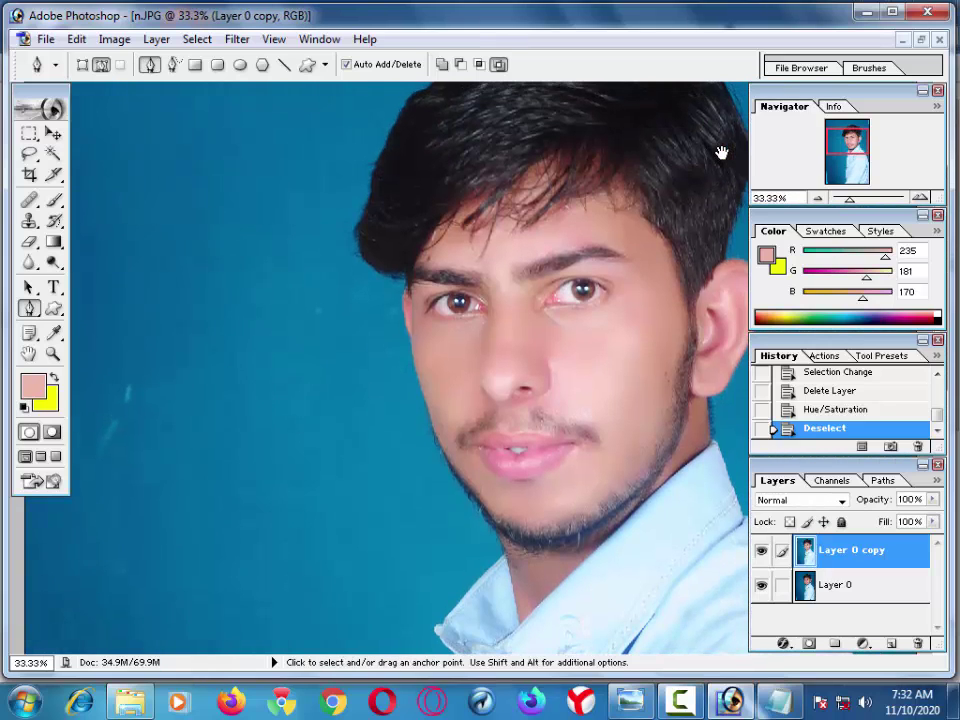
key(ctrl+plus)
drag(722, 152, 538, 120)
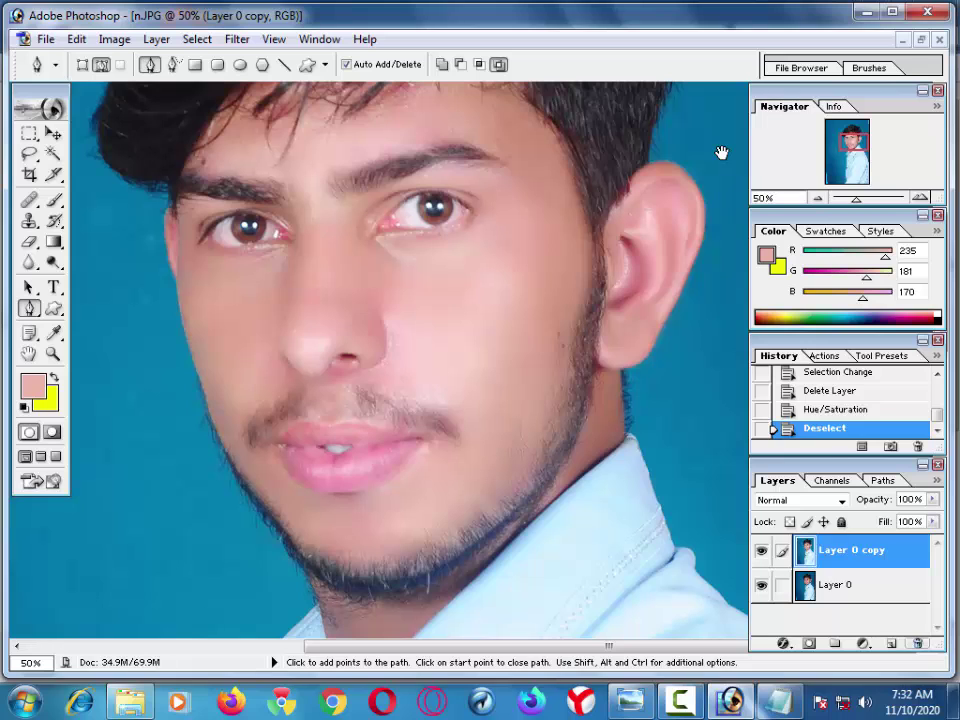
key(ctrl+shift+alt+n)
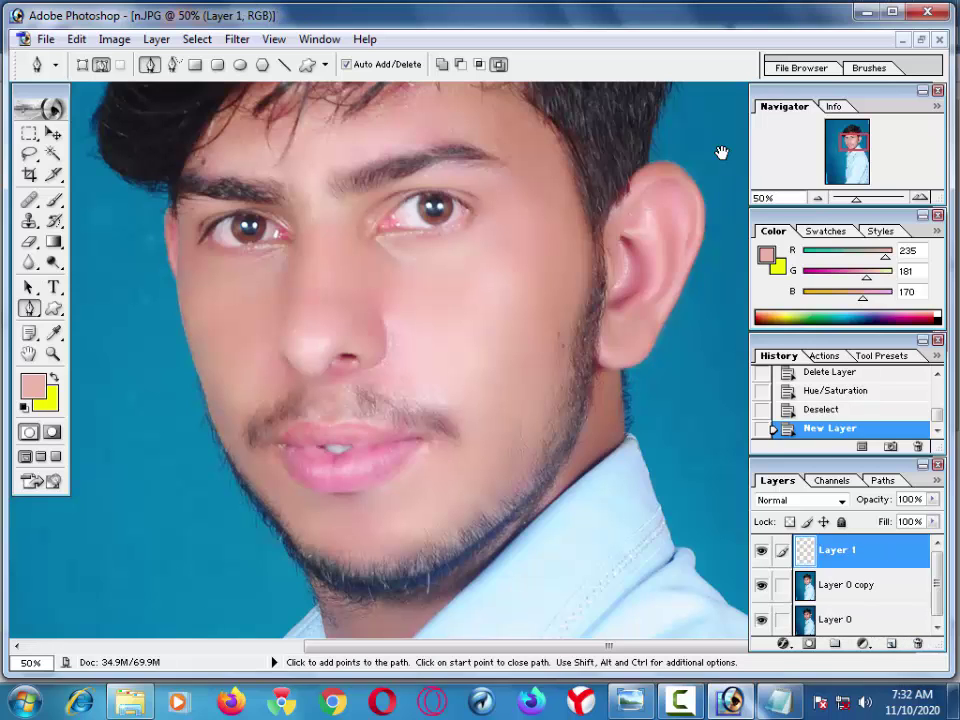
Set the foreground colour to bright pink F40B4E (R 244, G 11, B 78).
click(32, 386)
drag(340, 326, 440, 327)
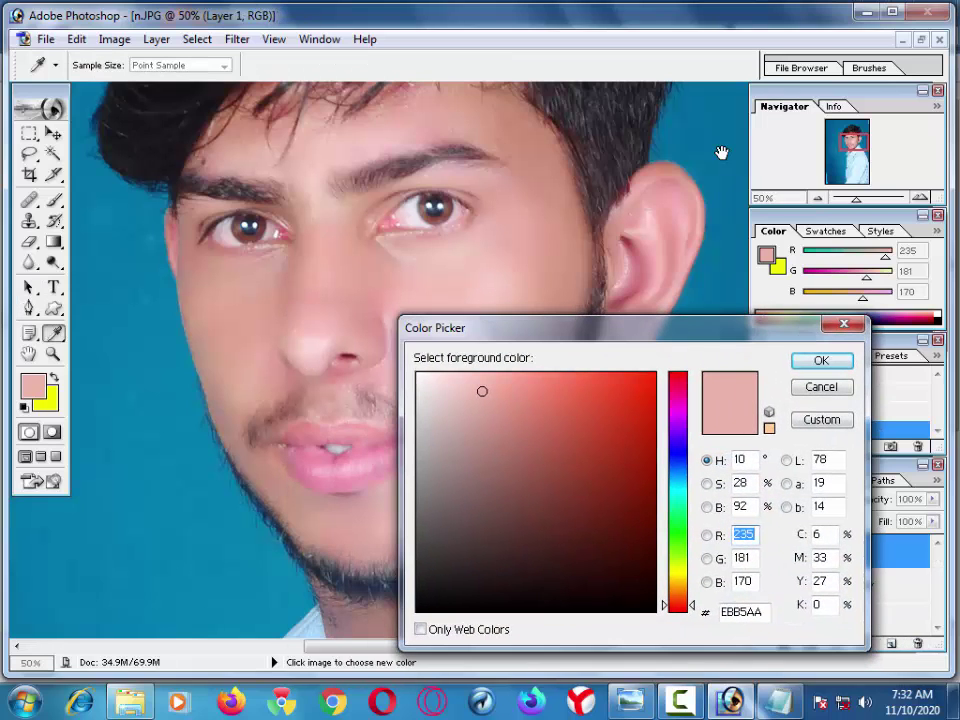
click(320, 445)
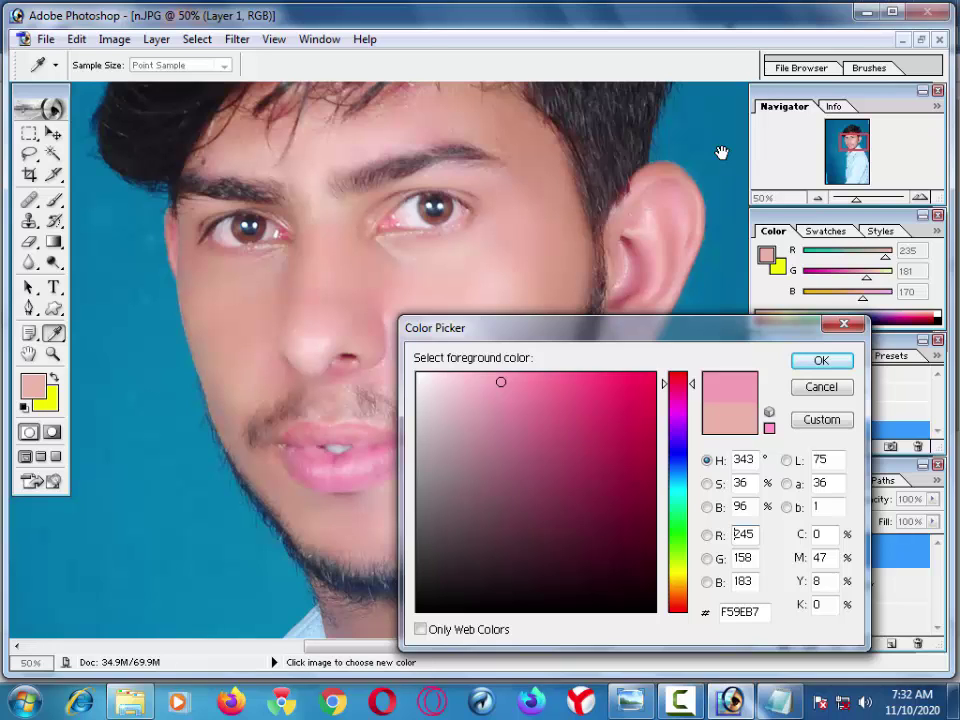
click(644, 383)
key(Return)
Switch back to the Pen tool and zoom in and out to review the face.
key(p)
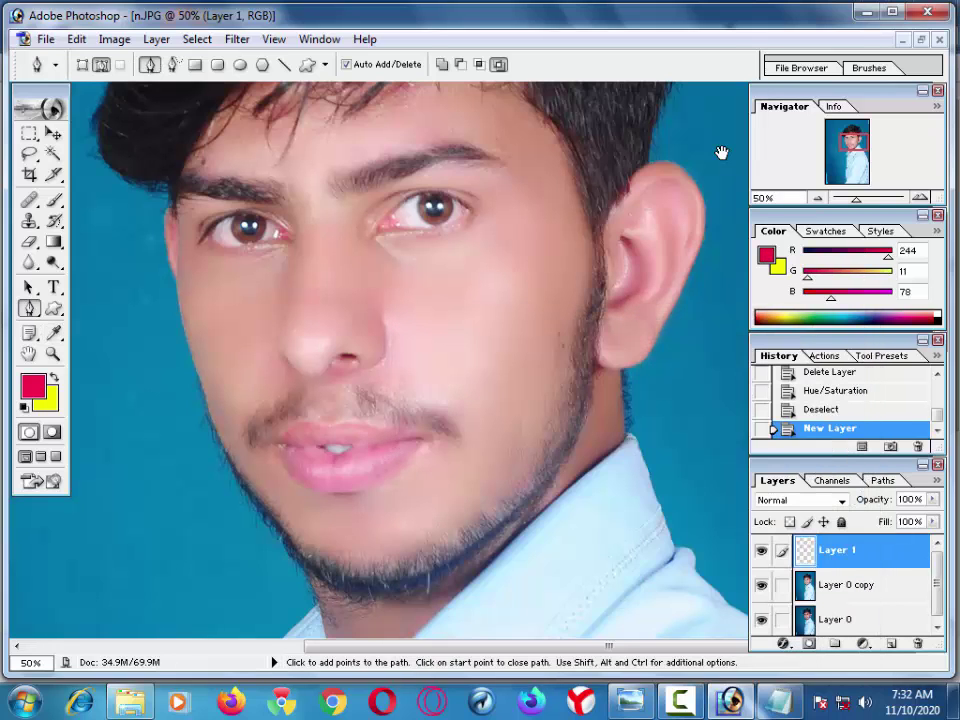
key(ctrl+plus)
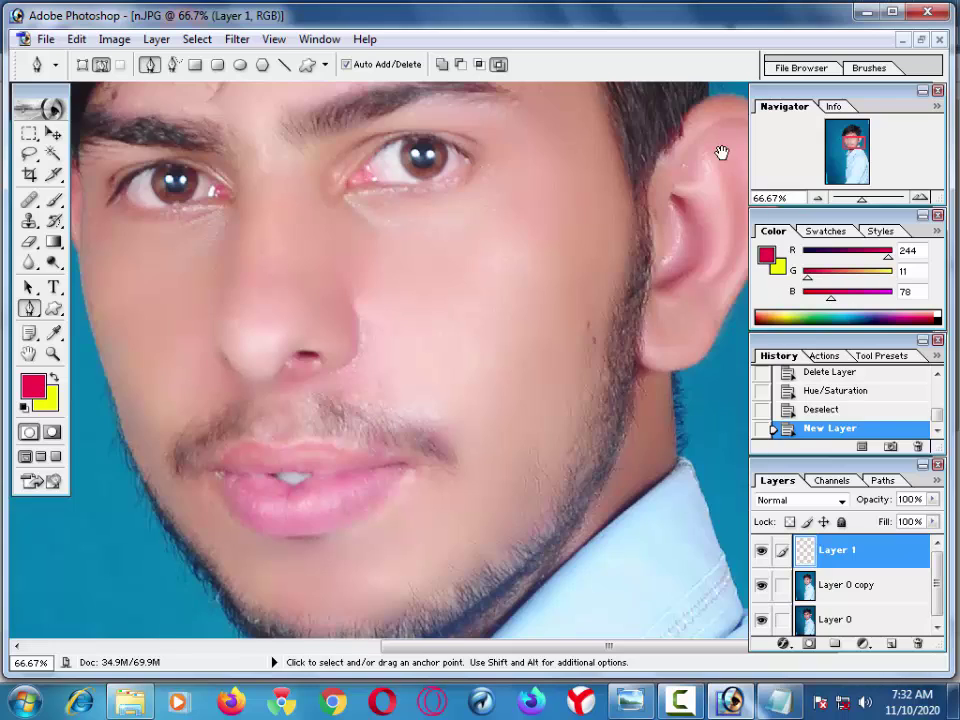
key(ctrl+plus)
key(ctrl+minus)
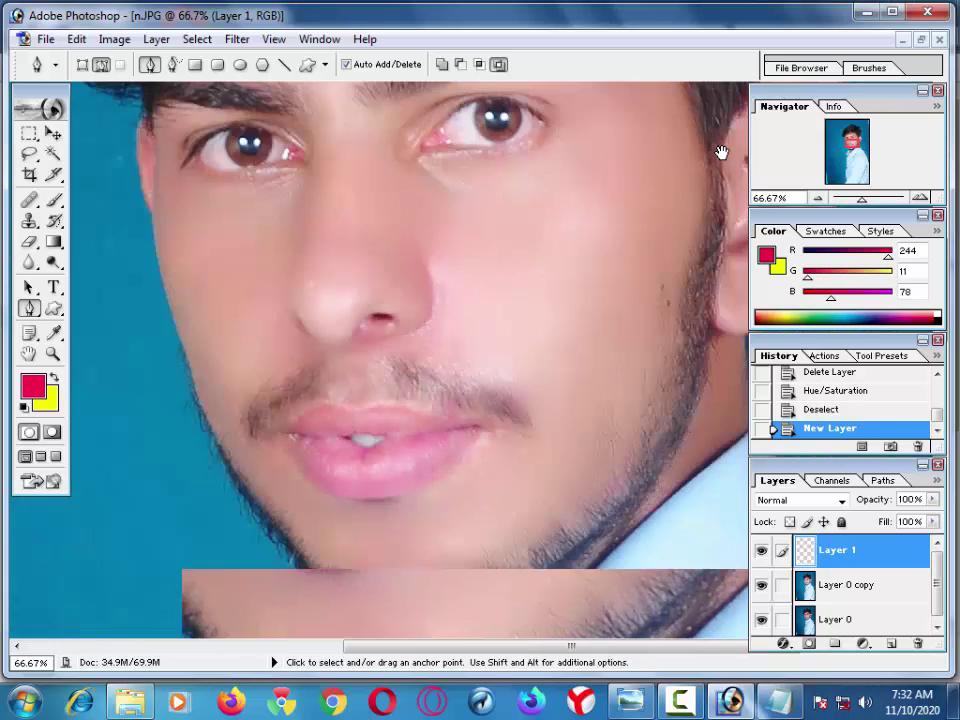
key(ctrl+minus)
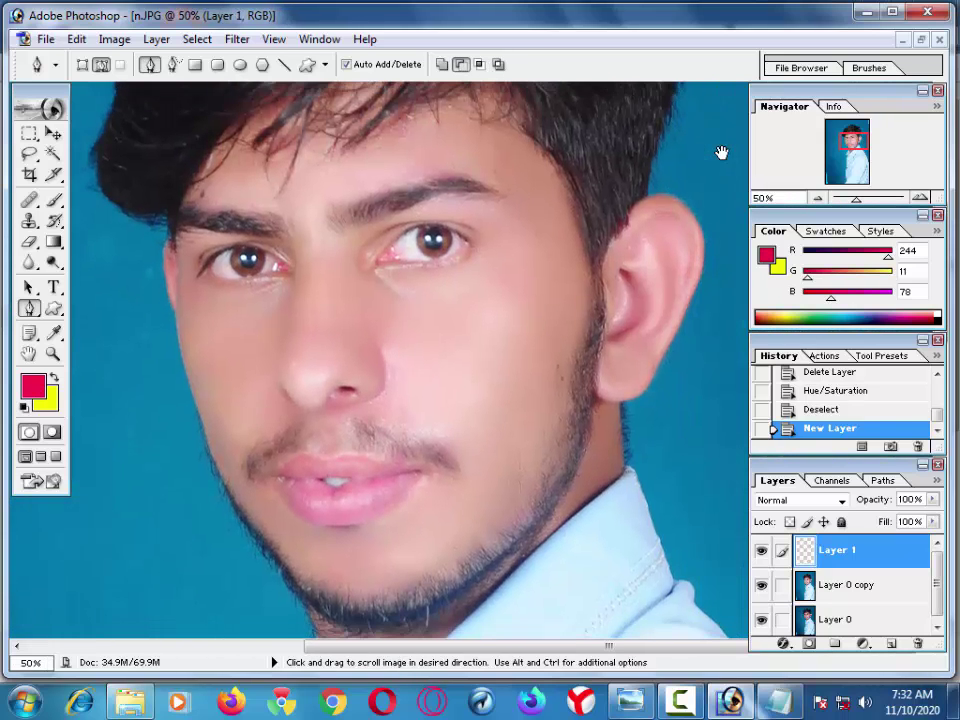
key(alt+f)
Save a JPEG High, quality 60 web copy named 'a' via Save for Web.
key(Up)
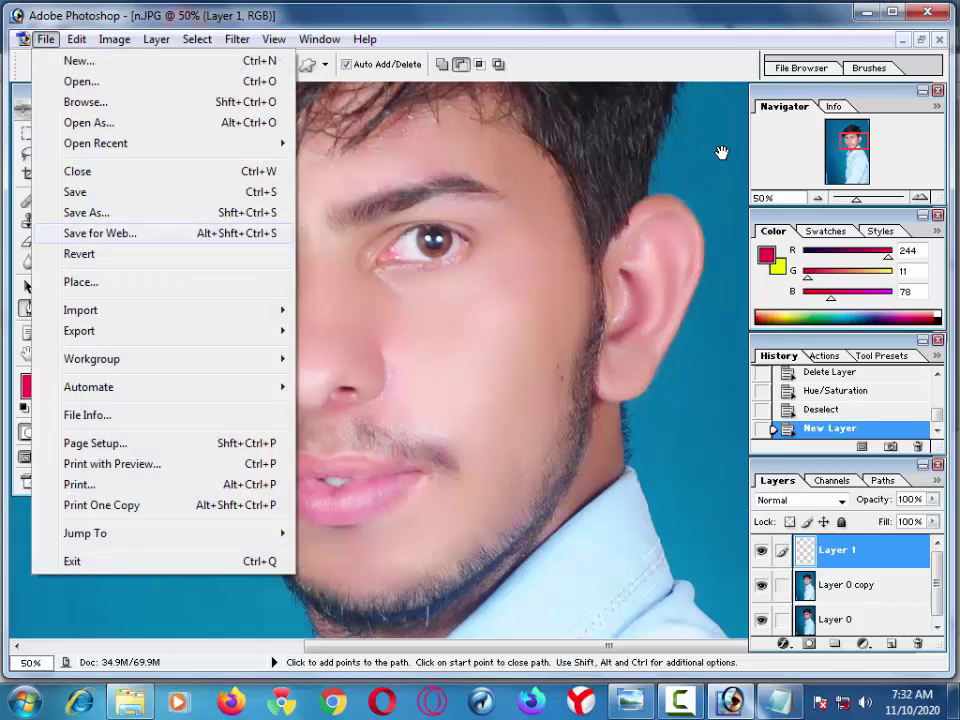
key(Return)
key(Return)
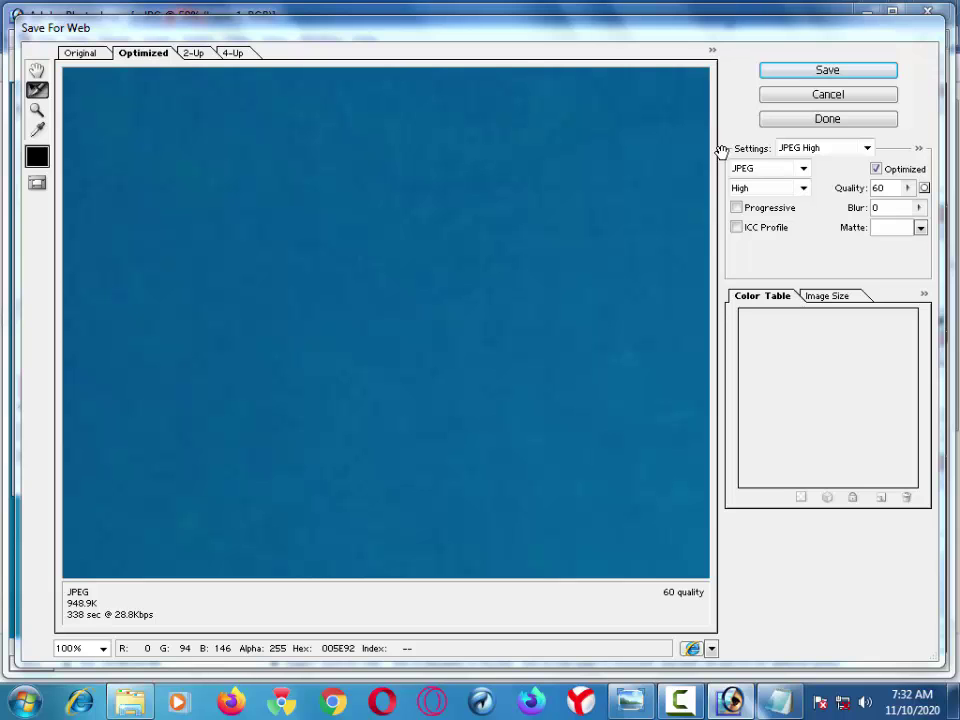
key(Return)
text(a)
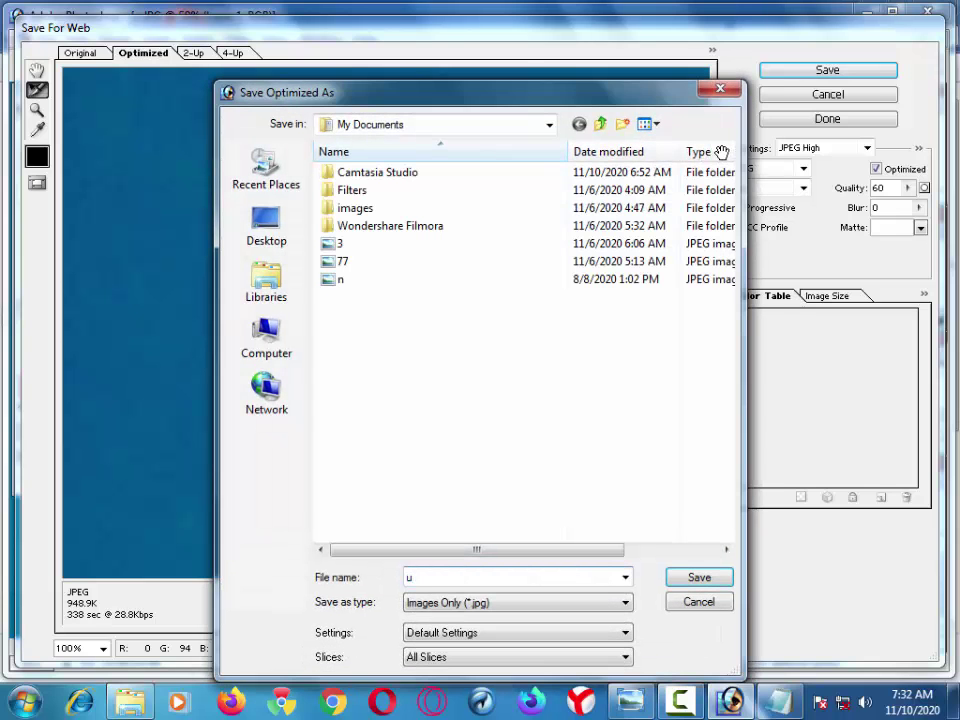
key(Return)
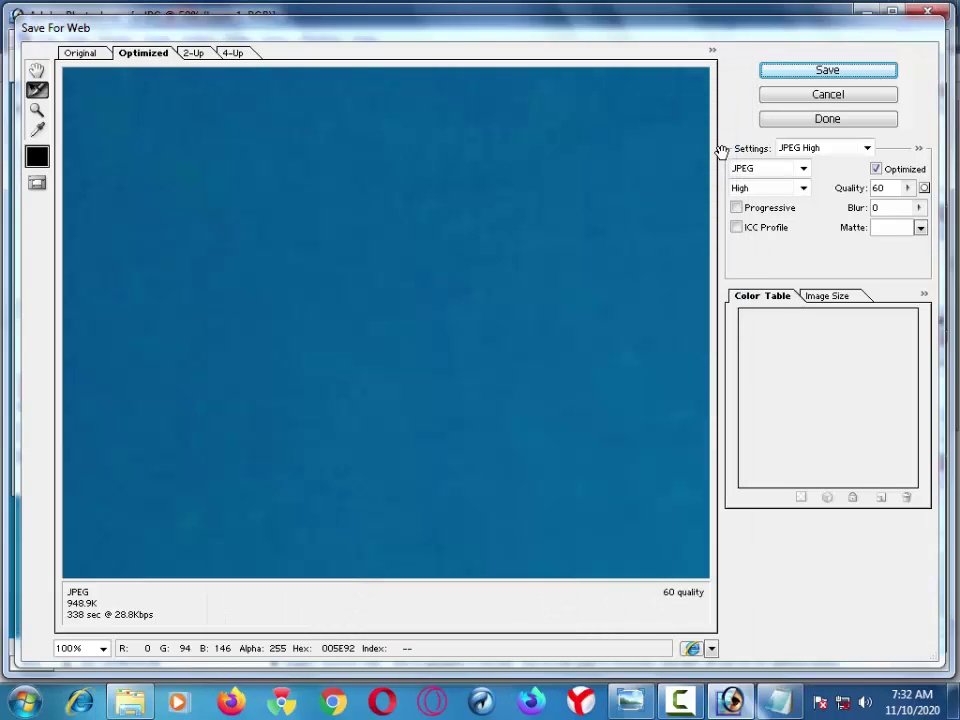
Zoom to the mouth, choose the Brush tool and set its size, undoing a test dab.
key(ctrl+plus)
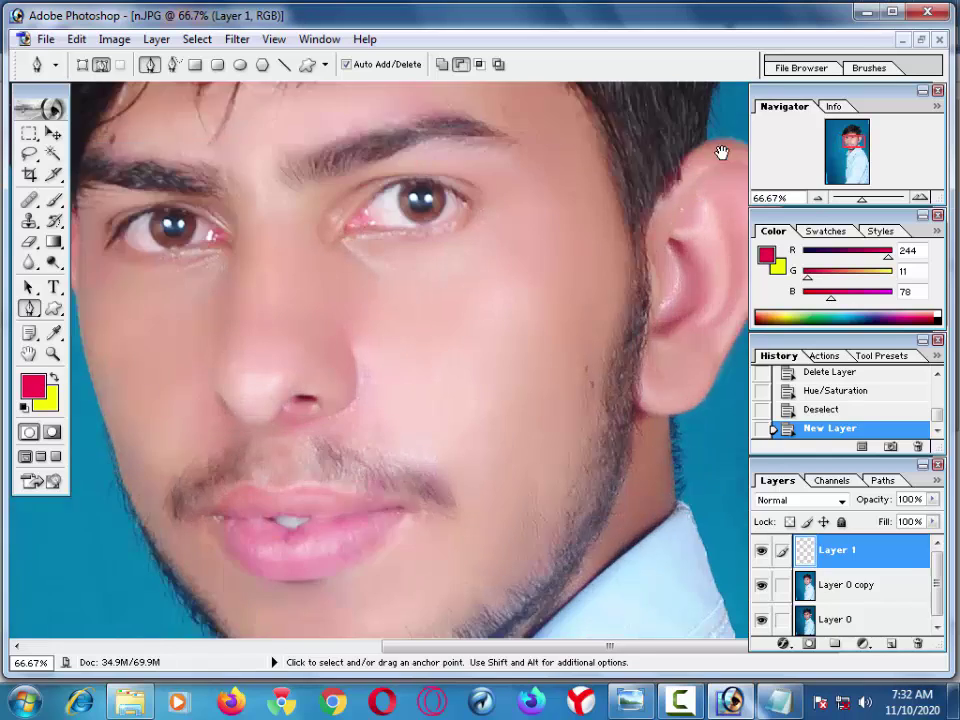
key(ctrl+plus)
scroll(722, 152, down, 5)
scroll(722, 152, left, 3)
scroll(722, 152, left, 2)
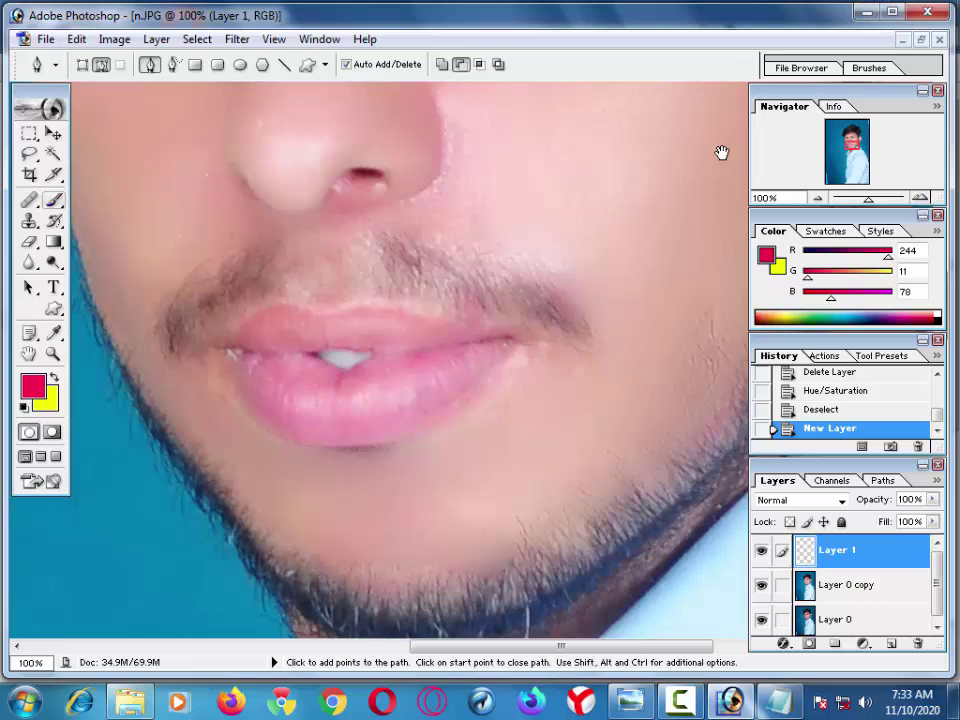
click(53, 200)
right_click(336, 344)
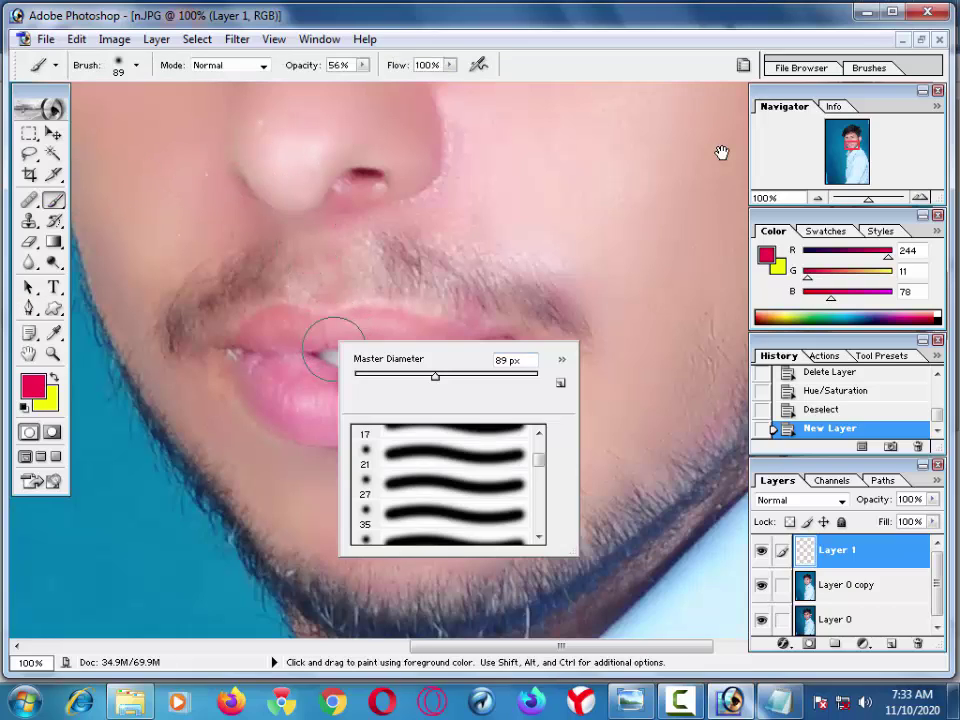
click(257, 326)
key(ctrl+z)
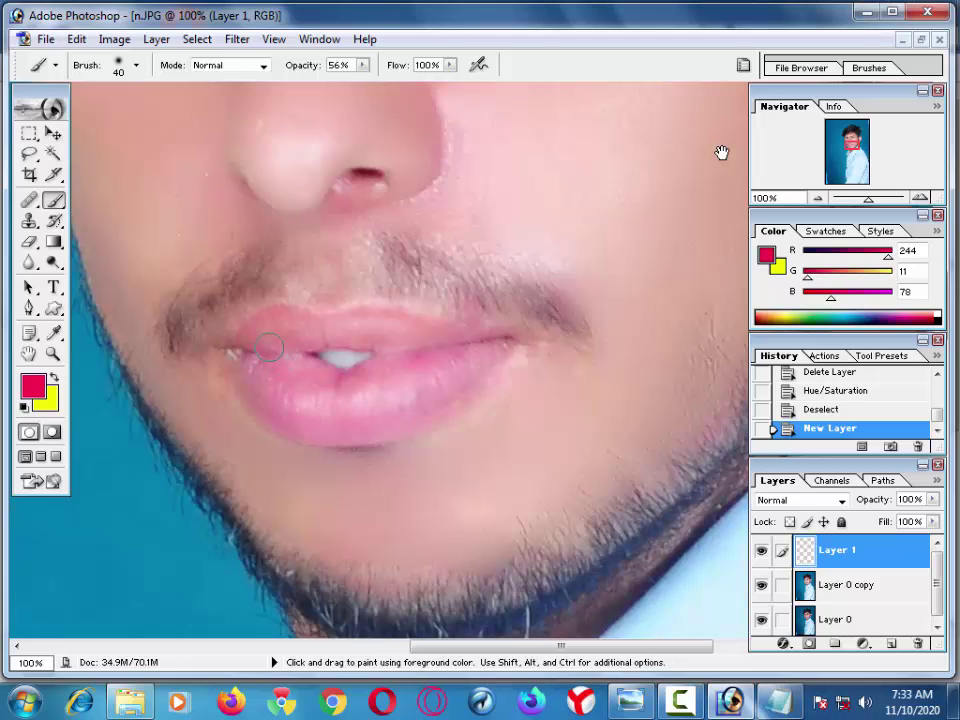
Paint bright pink over the lips on Layer 1, covering the lower and right edges.
key(ctrl+plus)
mouse_move(95, 333)
mouse_down()
mouse_move(322, 293)
mouse_move(354, 274)
mouse_move(300, 274)
mouse_move(285, 259)
mouse_move(314, 249)
mouse_move(433, 264)
mouse_move(497, 236)
mouse_move(418, 266)
mouse_move(531, 251)
mouse_move(591, 257)
mouse_move(537, 281)
mouse_move(686, 283)
mouse_move(497, 360)
mouse_move(531, 332)
mouse_move(497, 347)
mouse_move(422, 343)
mouse_move(296, 300)
mouse_move(257, 345)
mouse_move(294, 401)
mouse_move(371, 444)
mouse_move(448, 456)
mouse_move(332, 428)
mouse_move(294, 379)
mouse_move(407, 407)
mouse_move(326, 370)
mouse_move(429, 399)
mouse_move(523, 392)
mouse_move(664, 343)
mouse_move(571, 382)
mouse_move(579, 386)
mouse_move(677, 354)
mouse_move(650, 381)
mouse_move(530, 445)
mouse_move(445, 439)
mouse_move(530, 462)
mouse_move(620, 397)
mouse_move(552, 433)
mouse_up()
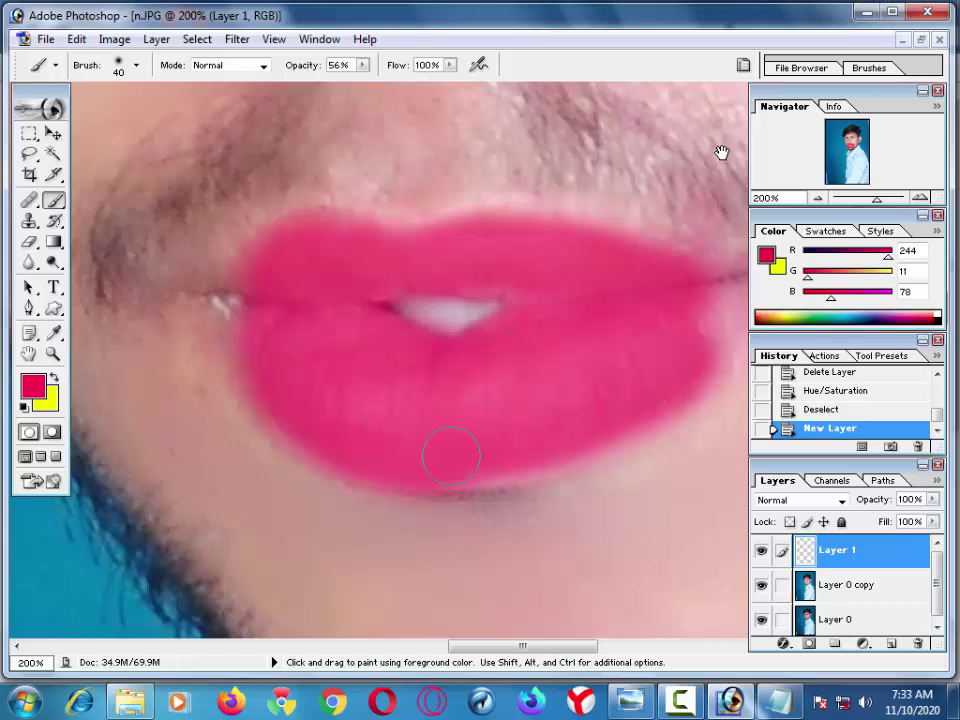
drag(495, 458, 550, 435)
mouse_move(620, 402)
mouse_down()
mouse_move(707, 321)
mouse_move(715, 291)
mouse_up()
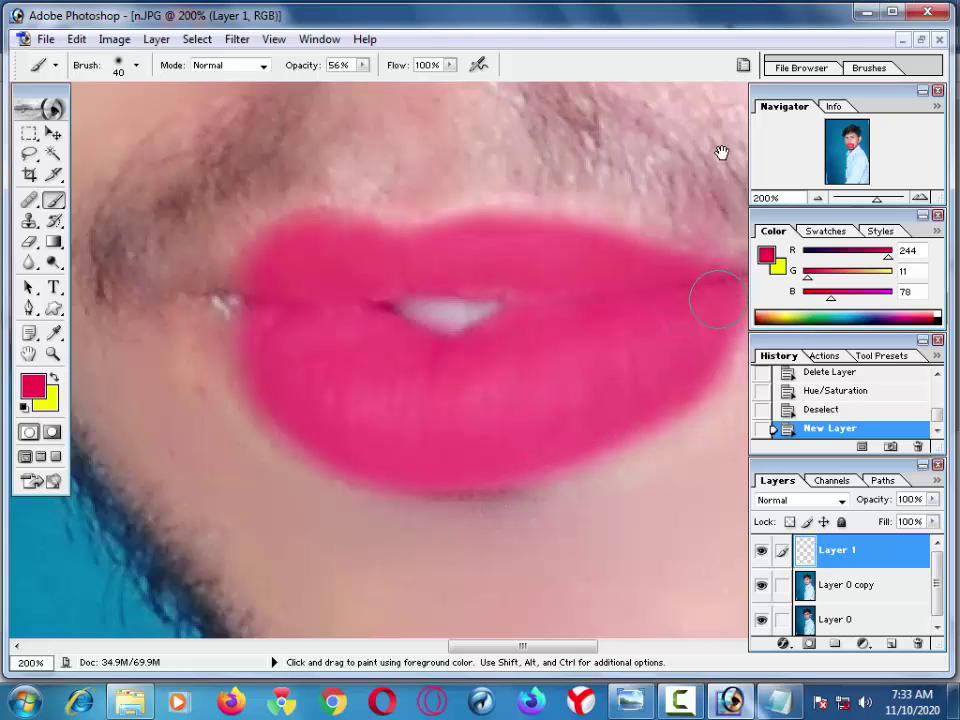
drag(500, 497, 268, 497)
drag(618, 362, 643, 354)
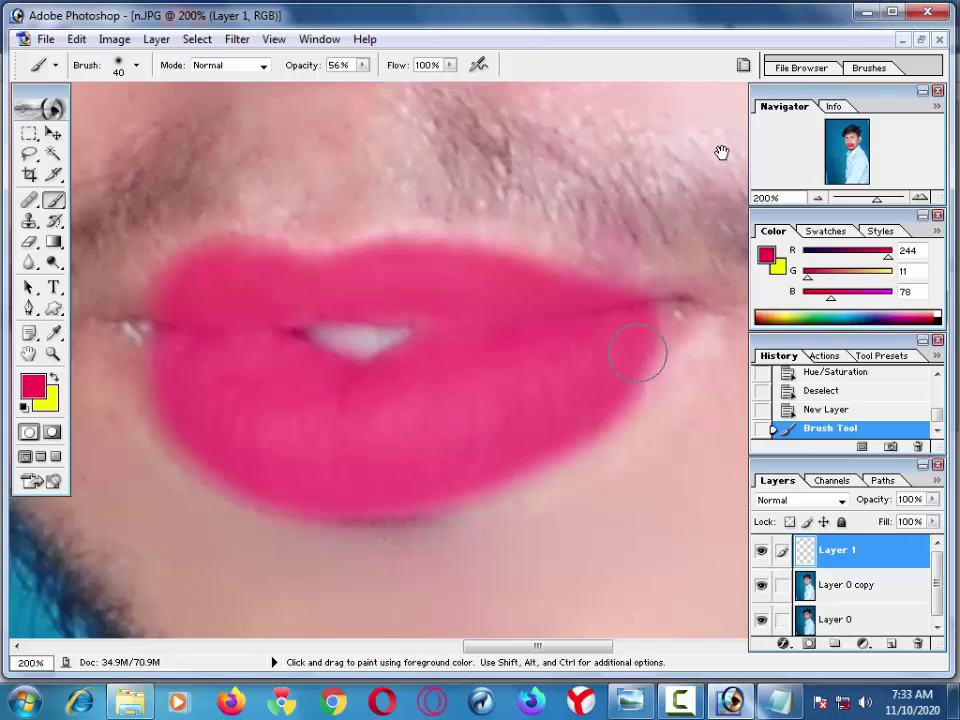
Touch up the right lip corner with an 18 px brush, undoing the stroke.
right_click(660, 320)
text(18)
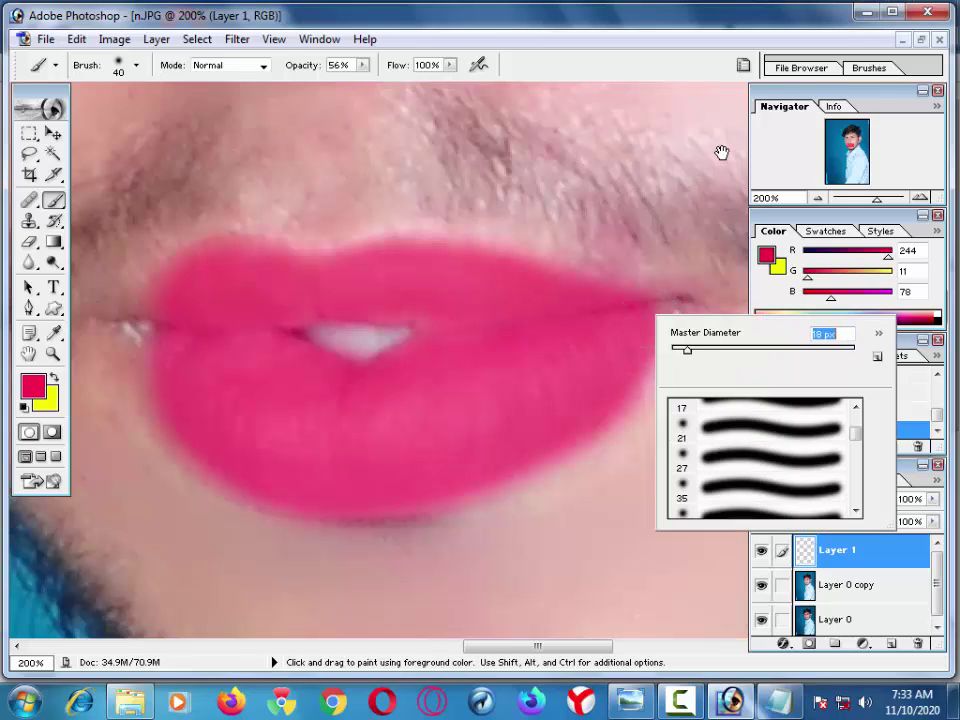
key(Return)
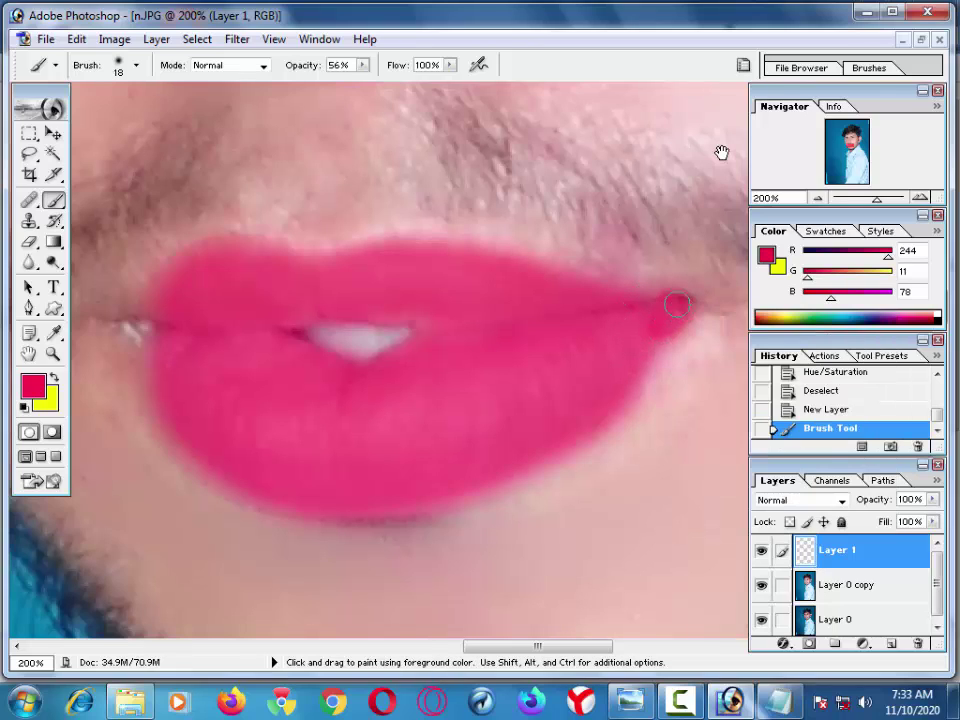
drag(677, 302, 639, 289)
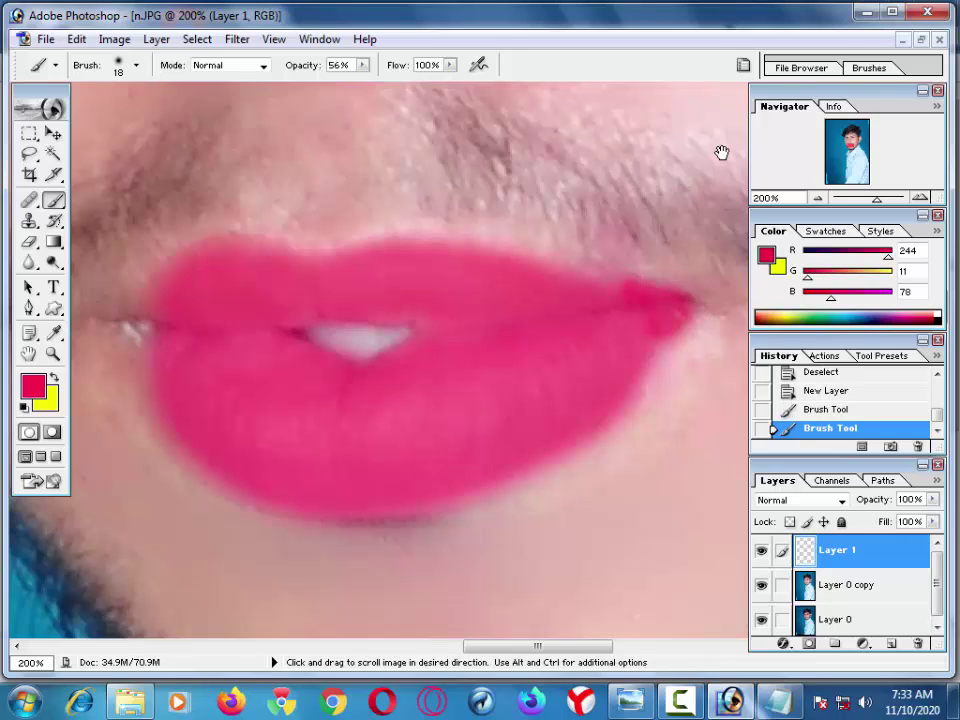
key(ctrl+z)
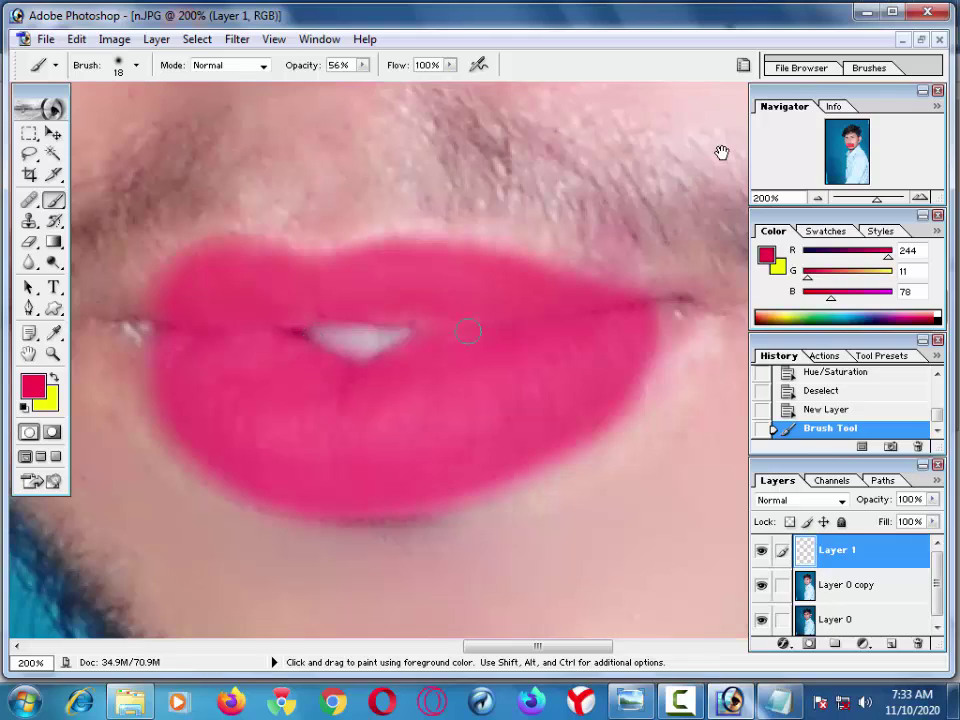
With the Move tool, try Layer 1 opacities of 70% and 75% and zoom out.
key(v)
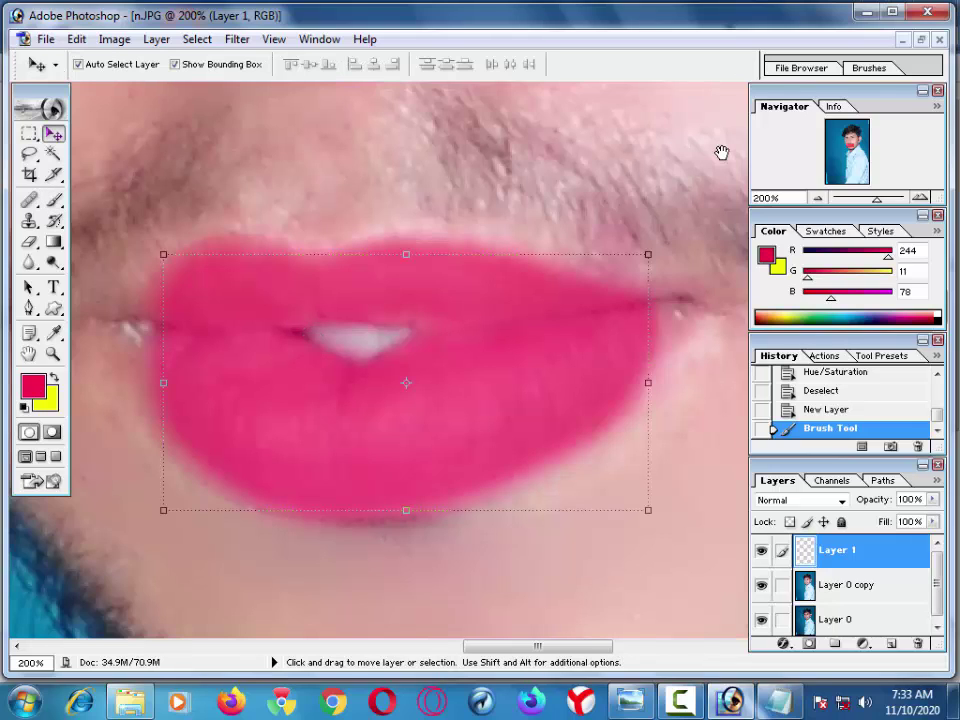
key(7)
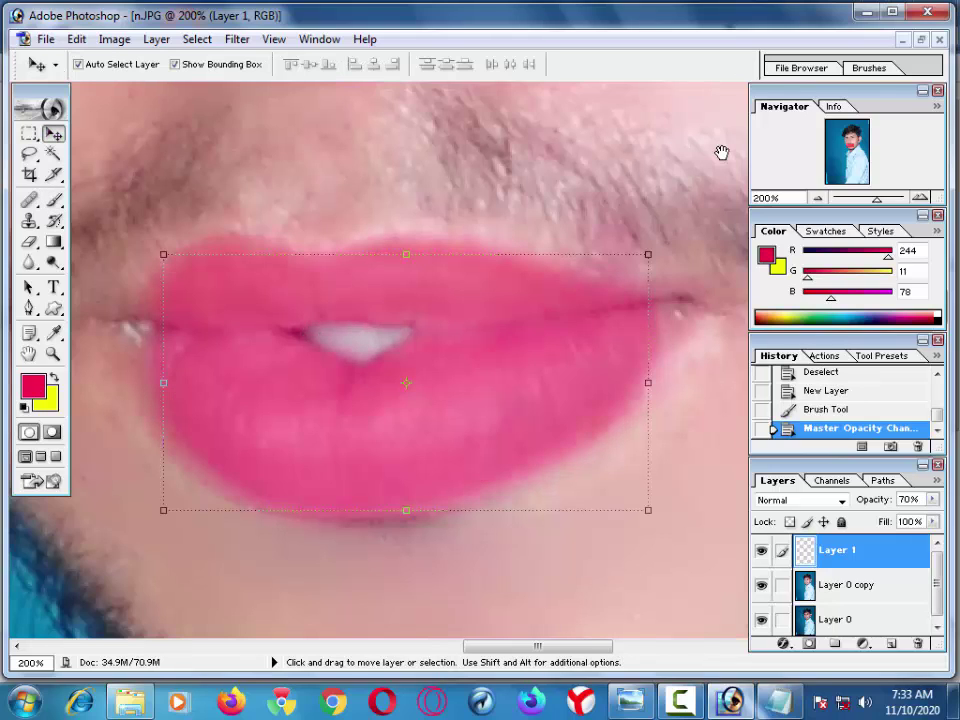
key(7)
key(5)
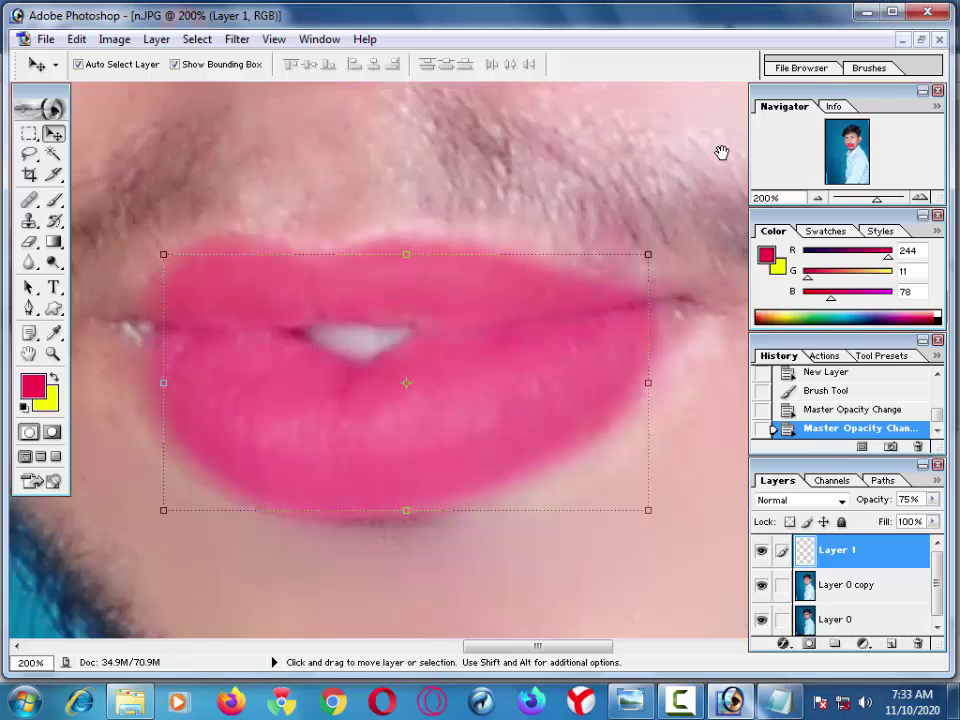
key(ctrl+minus)
key(ctrl+minus)
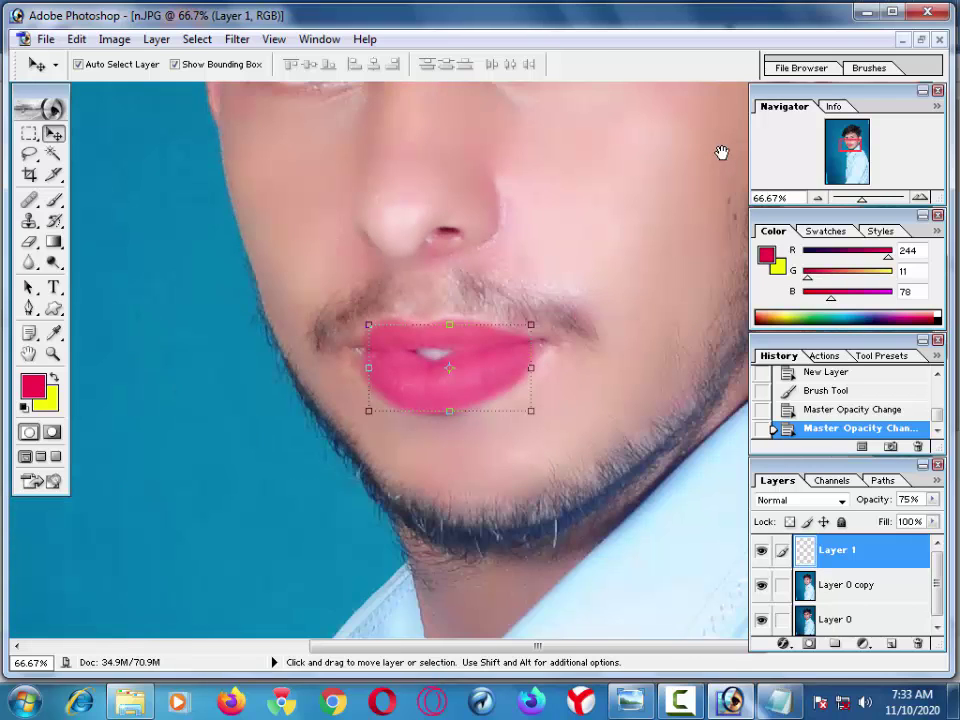
key(ctrl+minus)
Settle Layer 1 opacity at 56% after trying 40% and 70%.
key(4)
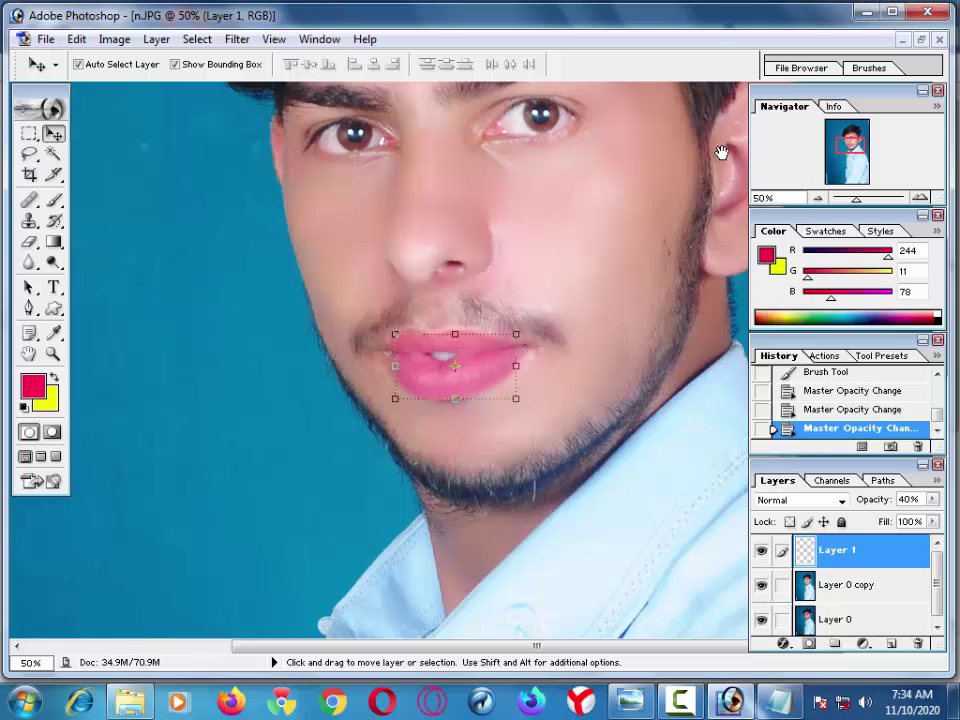
key(0)
key(7)
key(0)
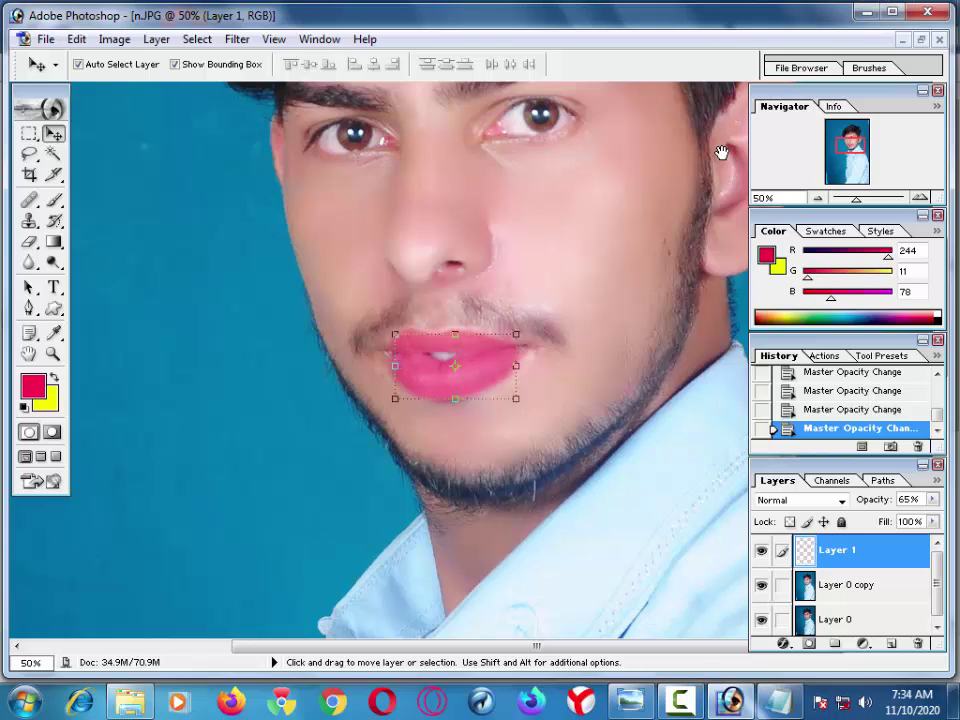
key(5)
key(6)
key(y)
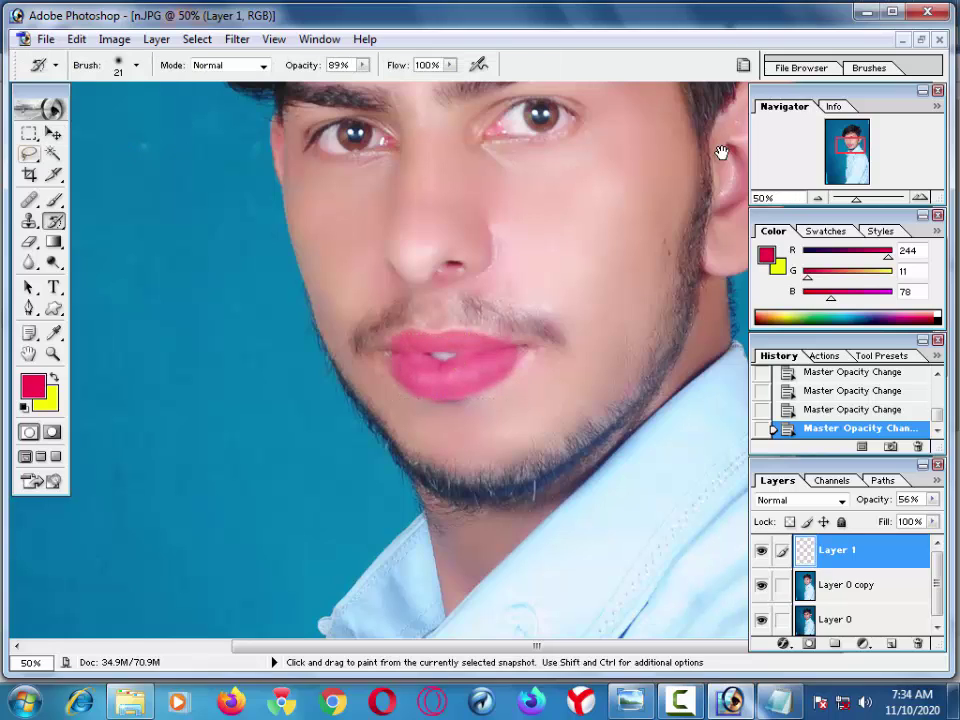
key(v)
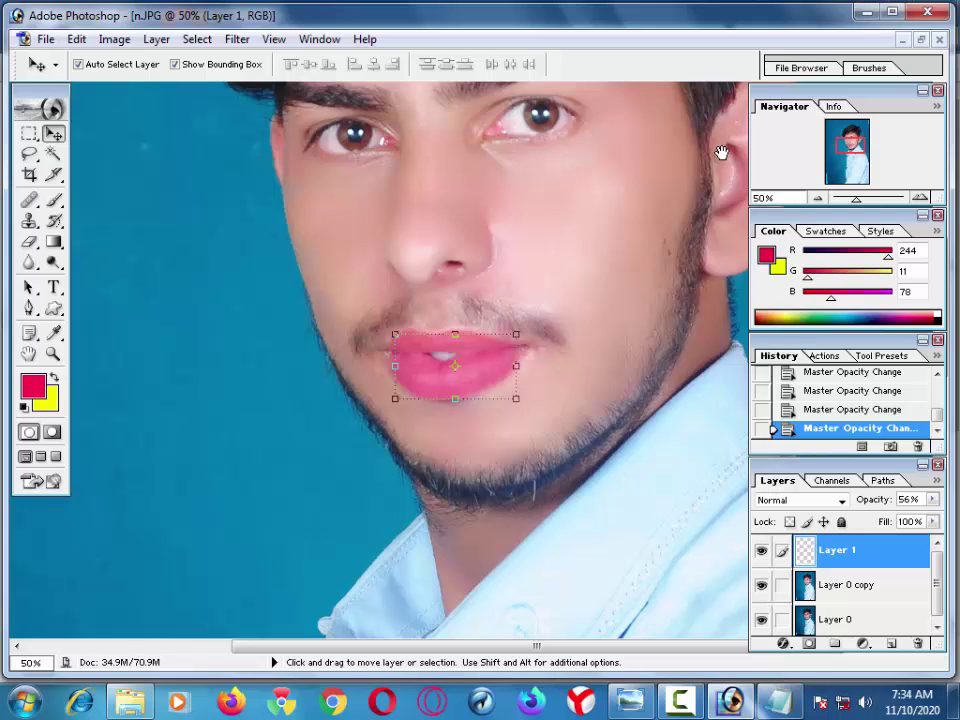
Adjust Layer 1's Hue/Saturation to Hue +5, Saturation +81, Lightness +23.
key(ctrl+u)
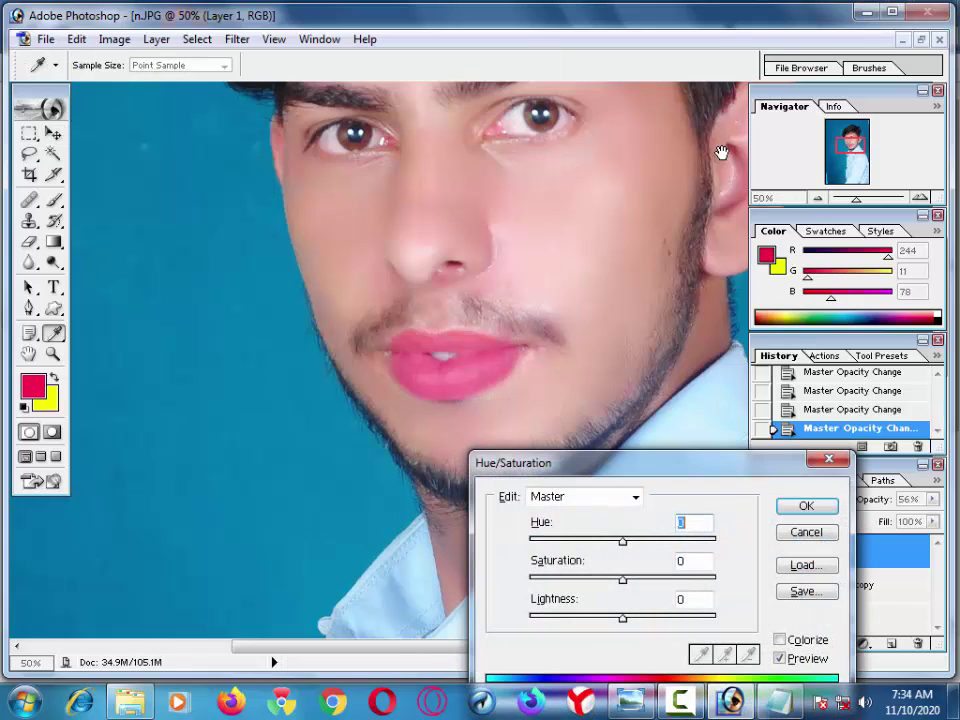
key(shift+Up)
key(shift+Up)
key(shift+Up)
key(shift+Down)
key(shift+Down)
key(shift+Down)
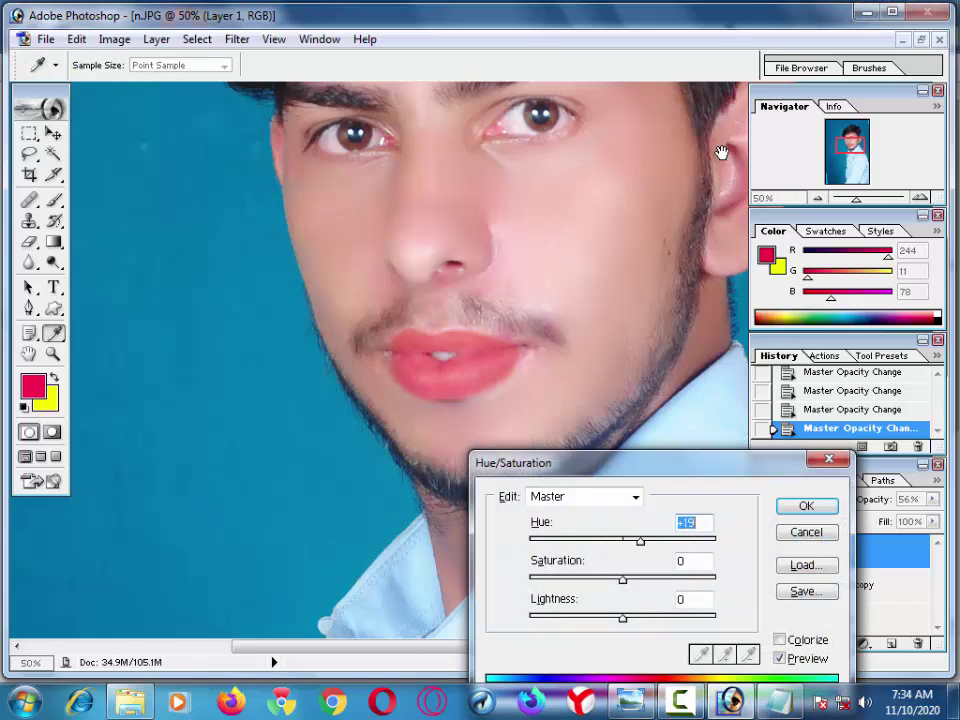
key(Up)
key(Up)
key(Up)
key(Tab)
key(shift+Up)
key(shift+Up)
key(shift+Up)
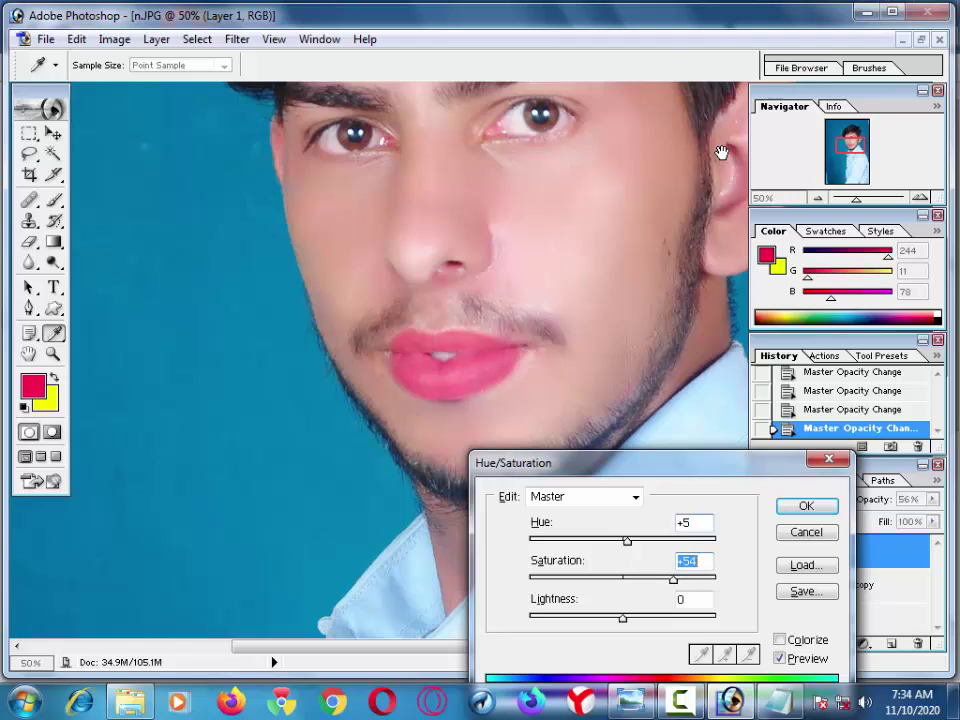
key(shift+Up)
key(shift+Up)
key(Up)
key(Up)
key(Up)
key(Up)
key(Up)
key(Up)
key(Tab)
key(shift+Up)
key(shift+Up)
key(shift+Up)
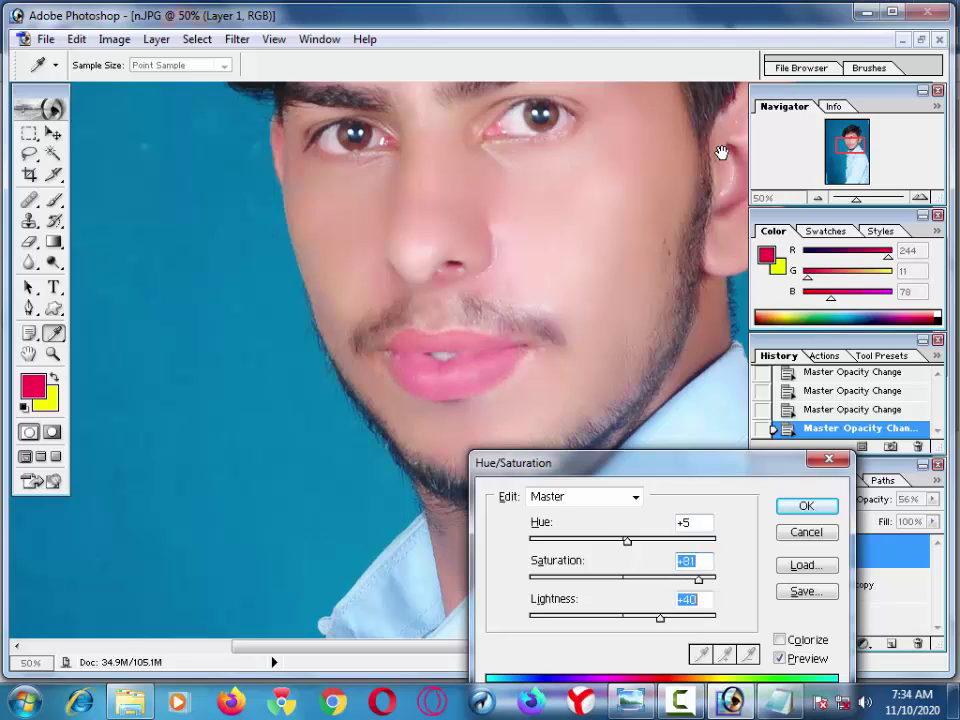
key(shift+Down)
key(shift+Down)
key(shift+Down)
key(Up)
key(shift+Up)
key(shift+Up)
key(shift+Up)
key(shift+Down)
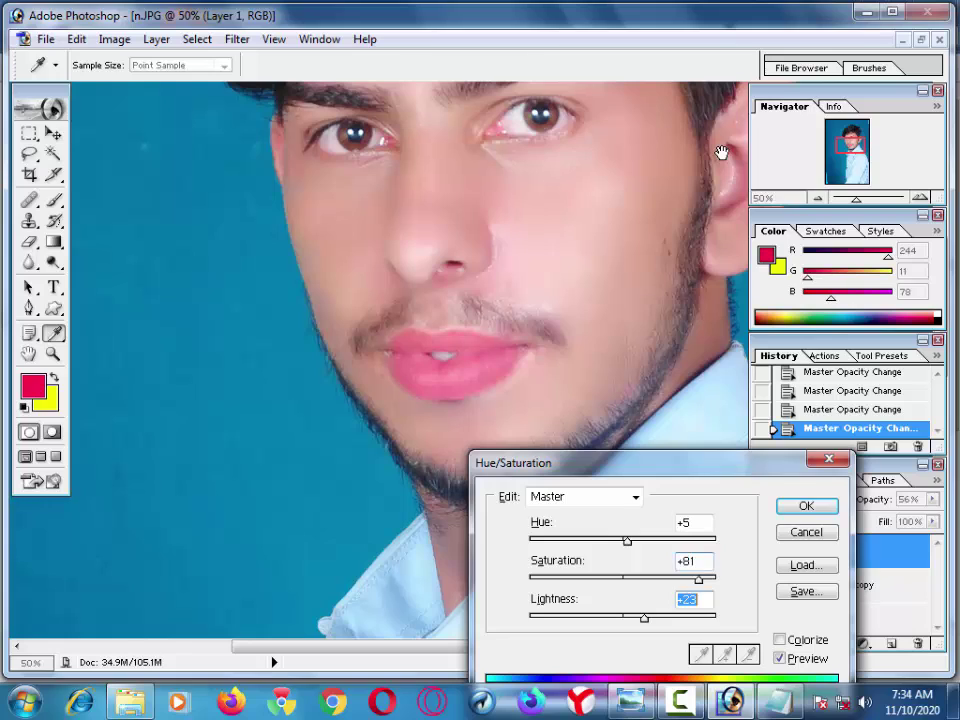
Apply the adjustment, then delete the painted pink Layer 1.
key(Return)
key(v)
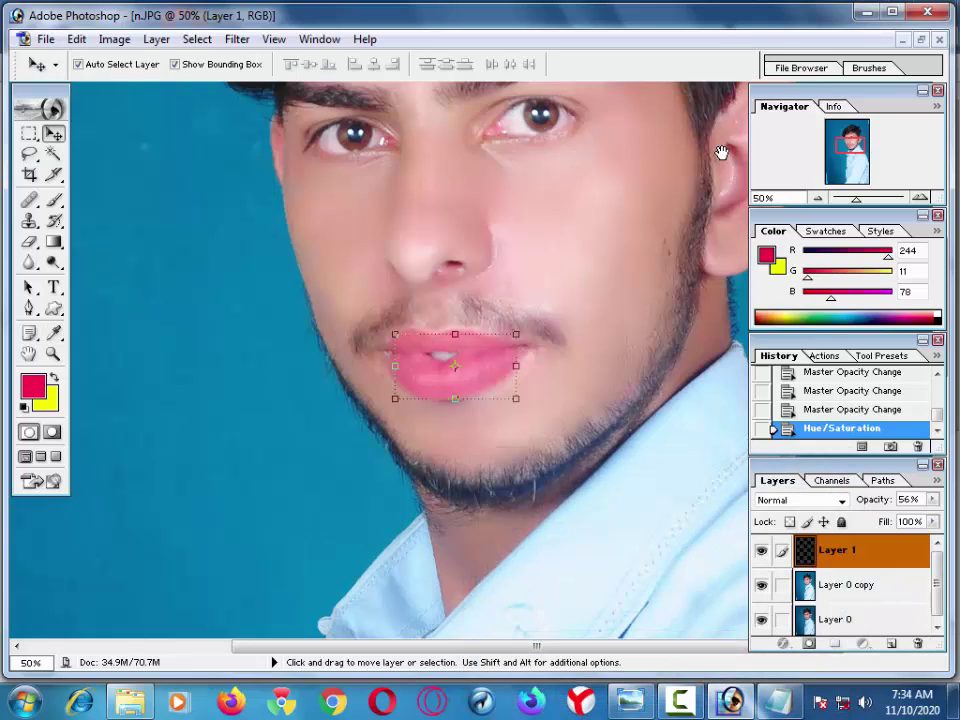
key(Delete)
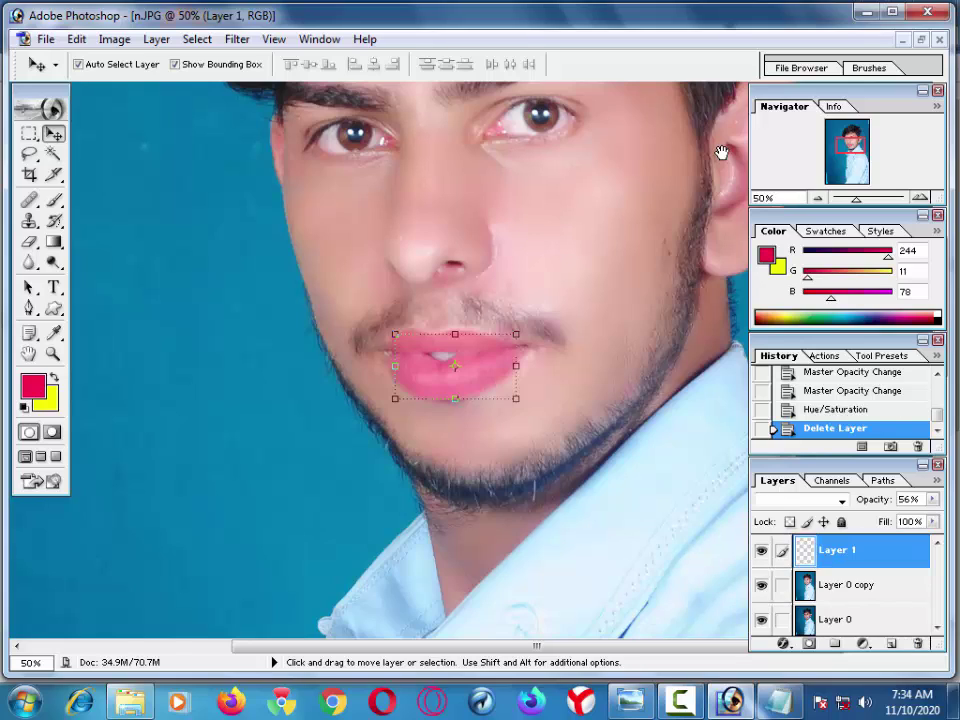